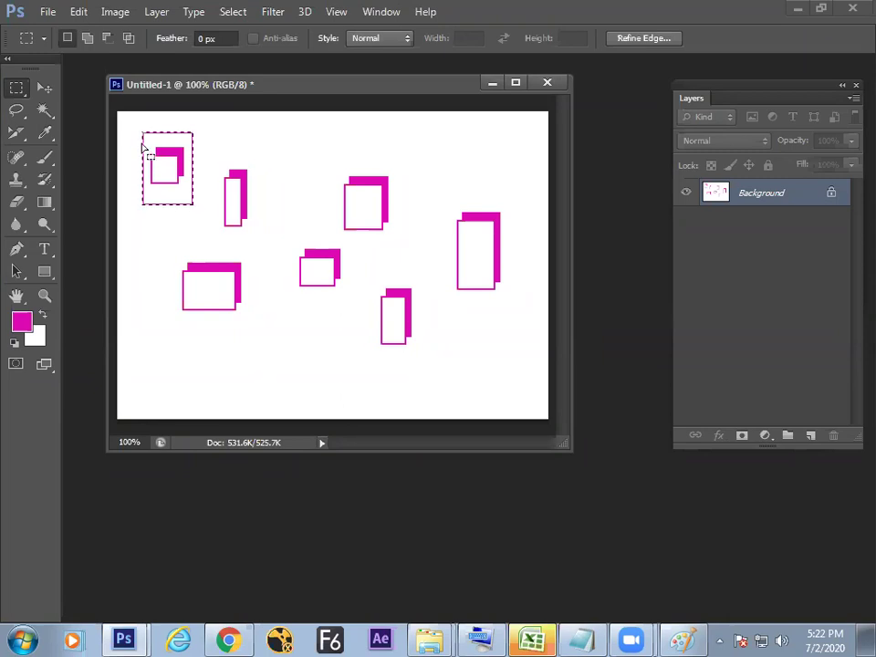
Start defining a pattern from the selected pair of overlapping squares near the canvas's upper-left corner.
left_click(82, 11)
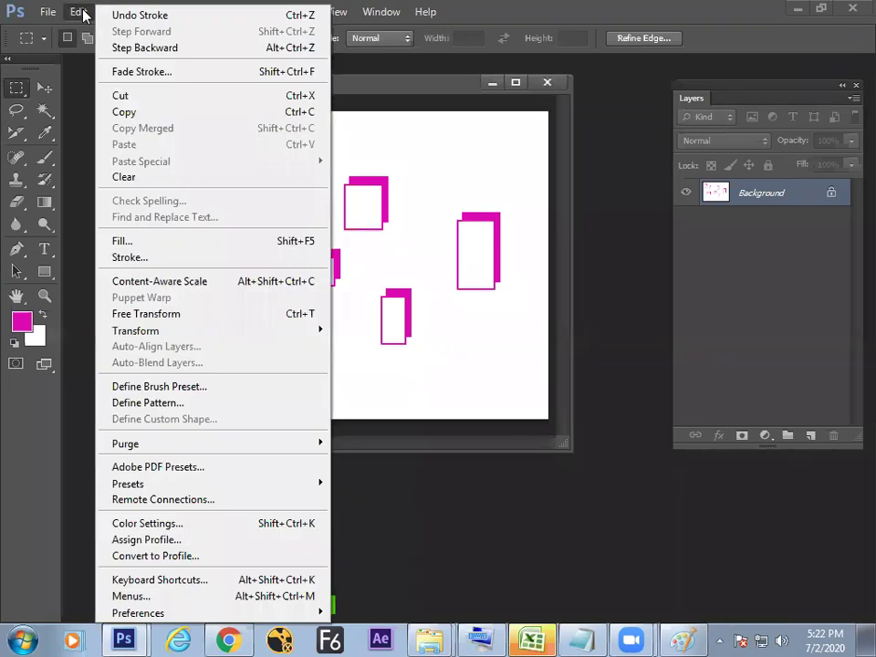
left_click(146, 402)
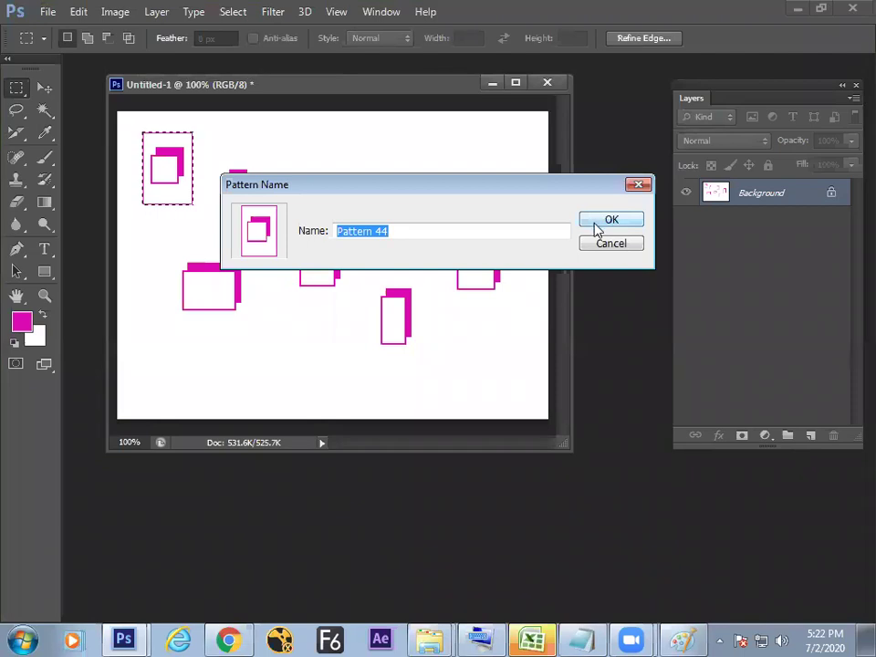
Switch to Paint and handwrite the green note "Edit → Define Pattern" beside the STYLE diagram, with a box around "Define Pattern".
left_click(683, 639)
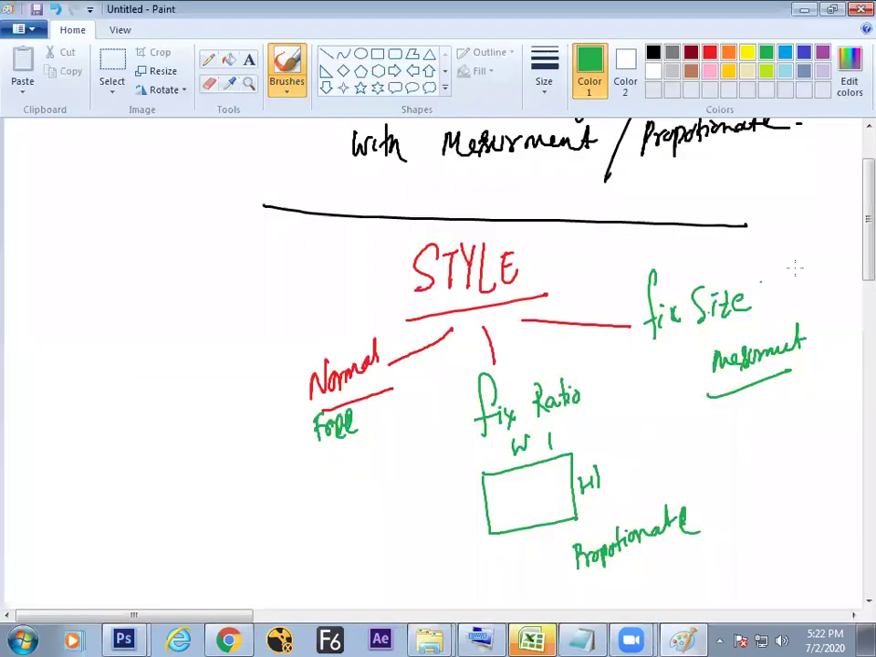
scroll(850, 237, "down", 1)
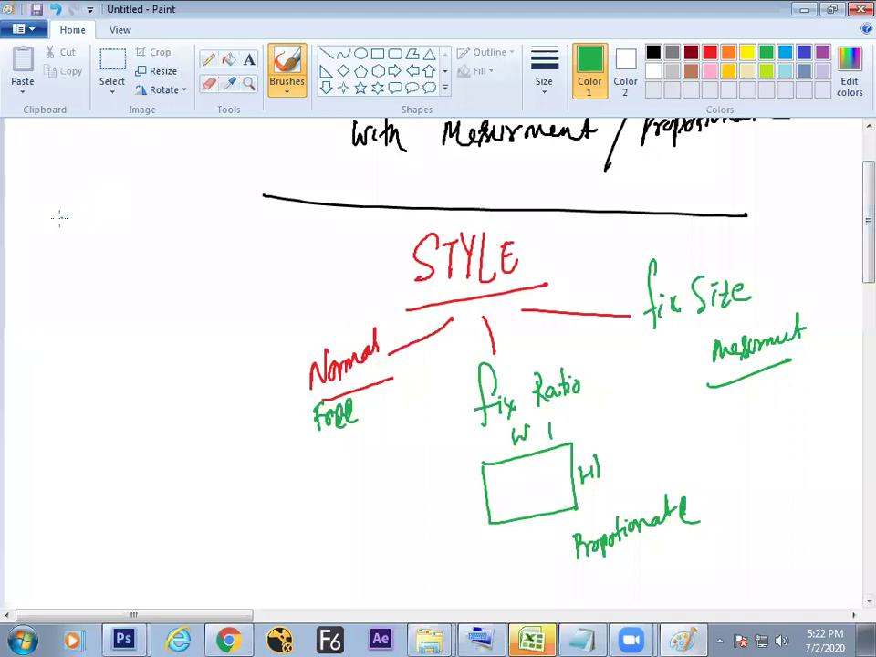
mouse_move(63, 214)
left_mouse_down()
mouse_move(62, 242)
mouse_move(73, 213)
mouse_move(72, 226)
left_mouse_up()
left_click_drag(83, 226, 84, 212)
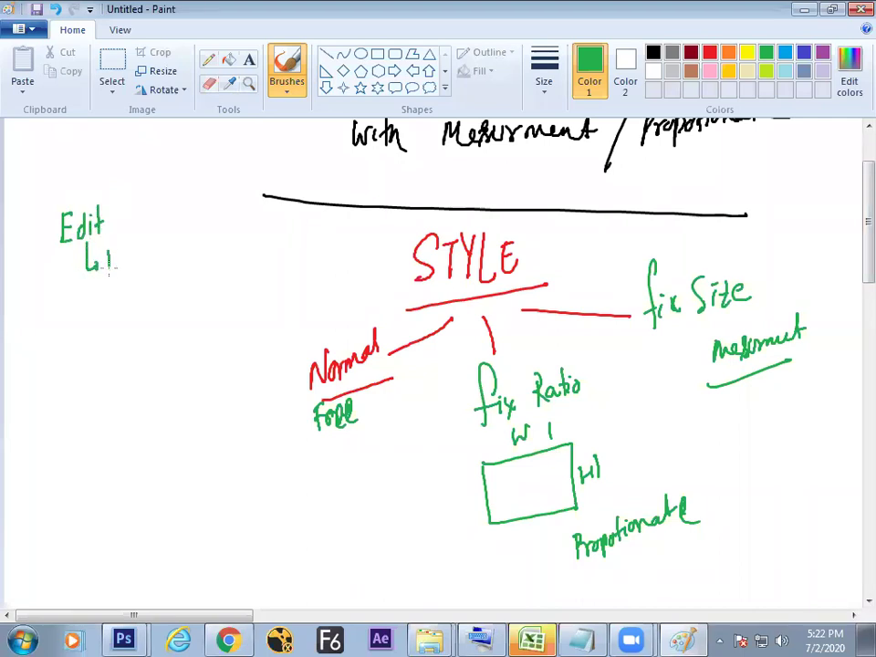
mouse_move(109, 252)
left_mouse_down()
mouse_move(139, 274)
mouse_move(153, 241)
mouse_move(169, 254)
mouse_move(199, 239)
left_mouse_up()
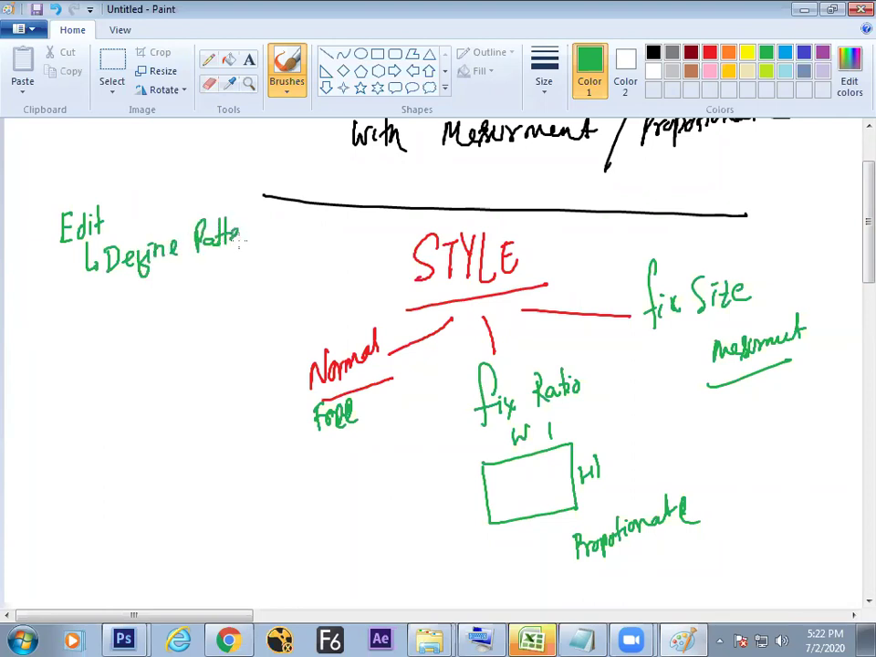
mouse_move(102, 293)
left_mouse_down()
mouse_move(265, 266)
mouse_move(258, 194)
mouse_move(140, 220)
left_mouse_up()
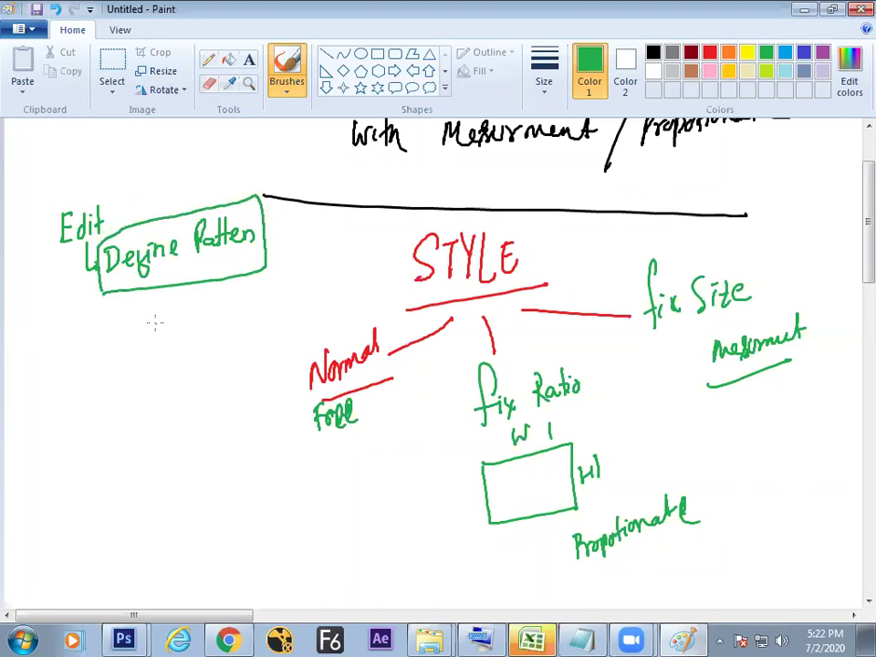
Switch back to Photoshop, save the selected motif as "Pattern 44" and deselect it.
key("alt+Tab")
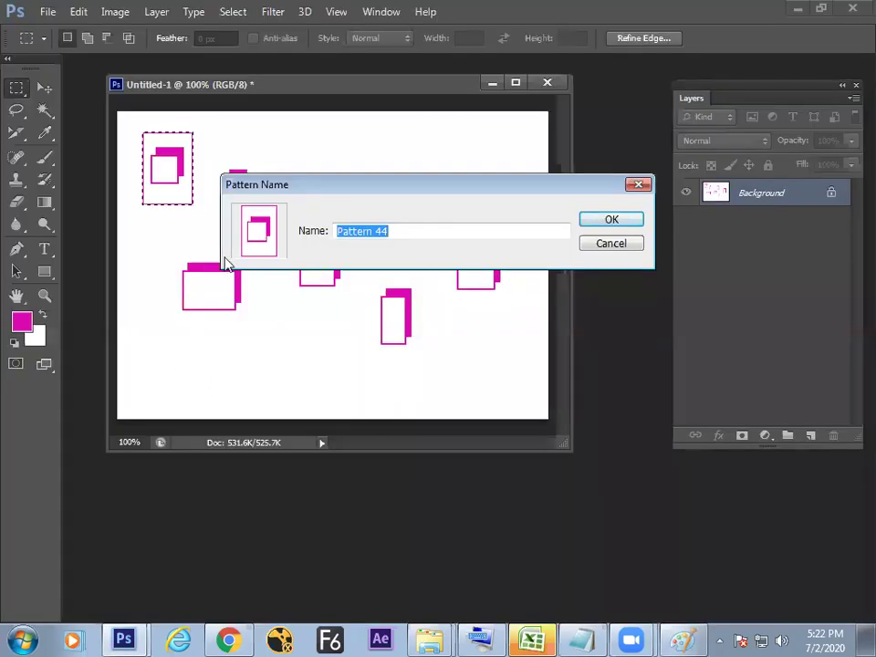
left_click(605, 222)
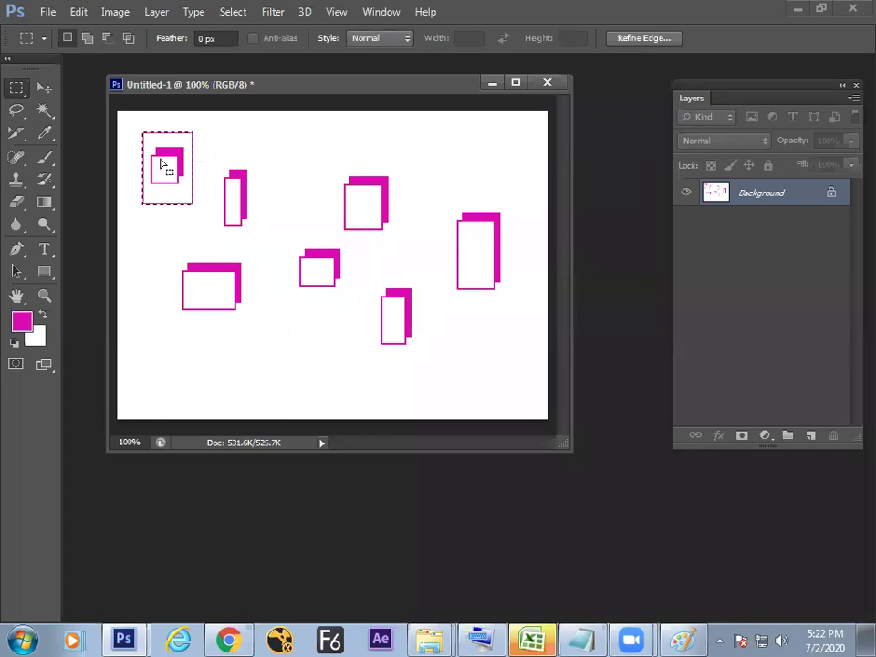
left_click(80, 14)
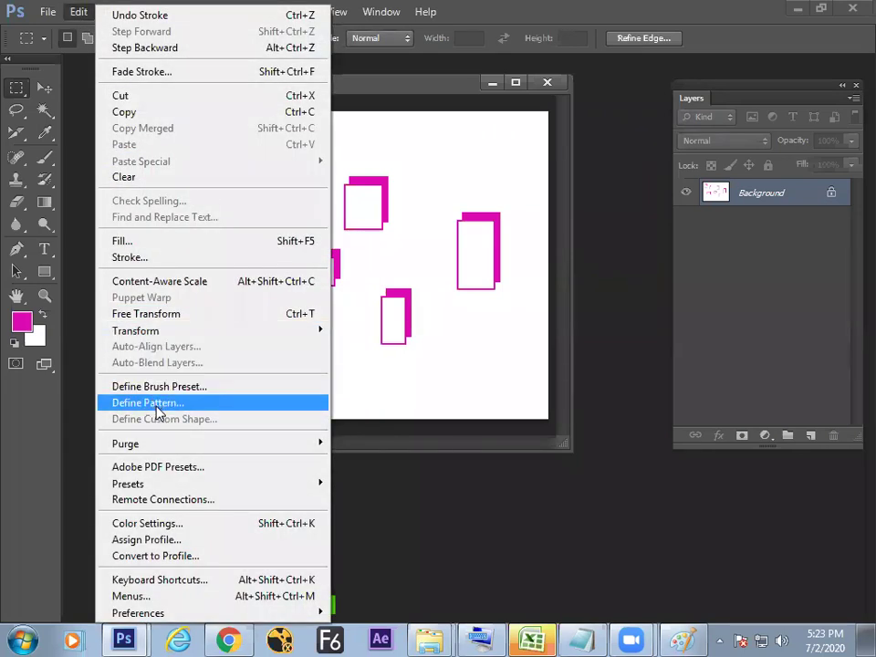
left_click(402, 314)
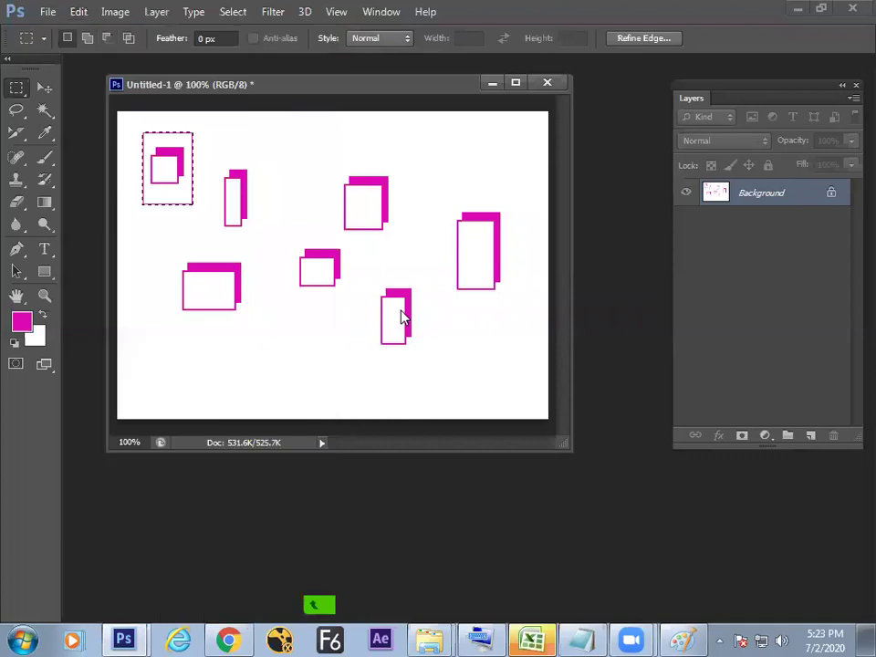
right_click(179, 191)
left_click(195, 196)
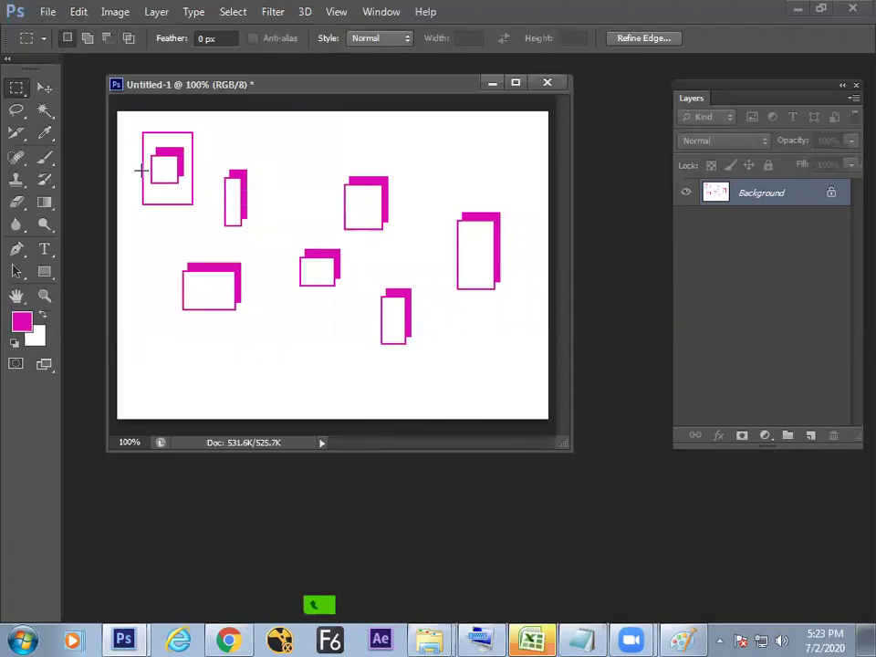
Fill the whole canvas with the custom pattern made from the overlapping squares.
left_click(80, 13)
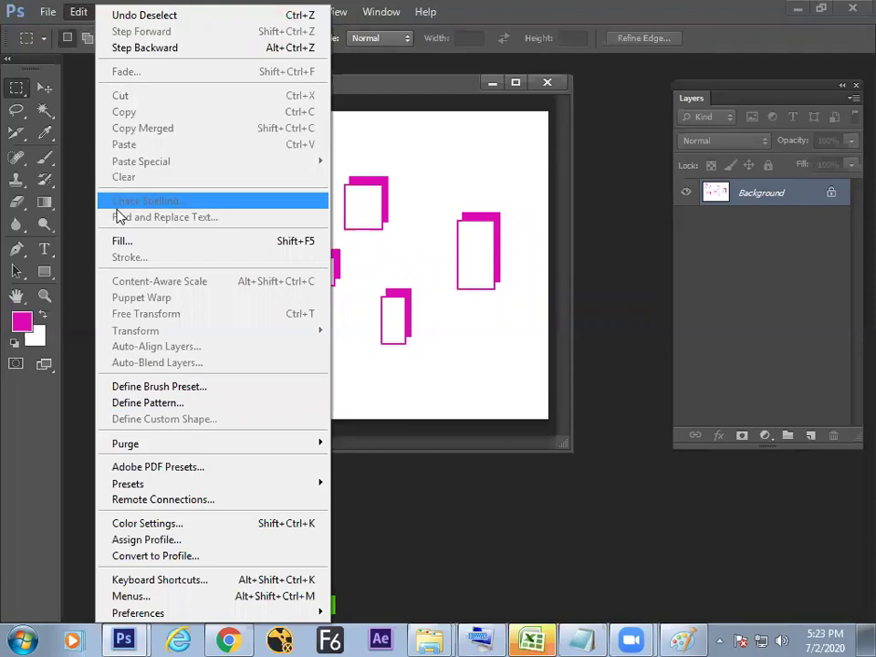
left_click(121, 241)
left_click(536, 198)
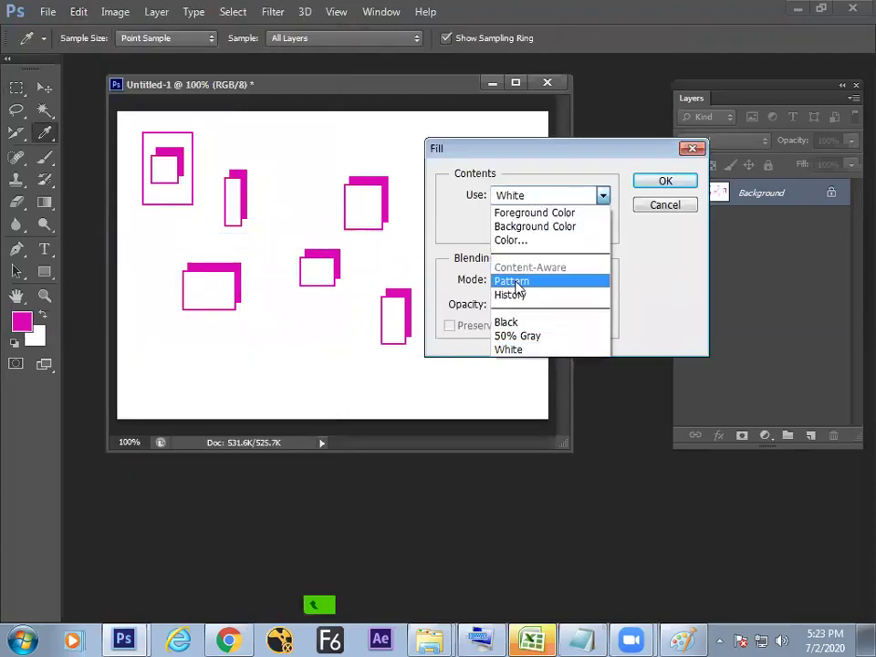
left_click(517, 286)
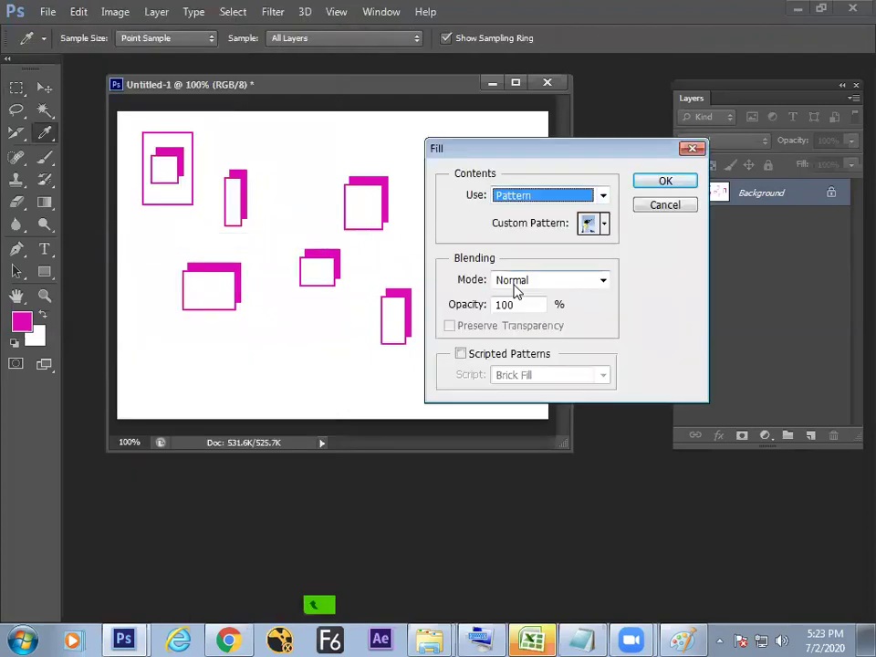
left_click(604, 229)
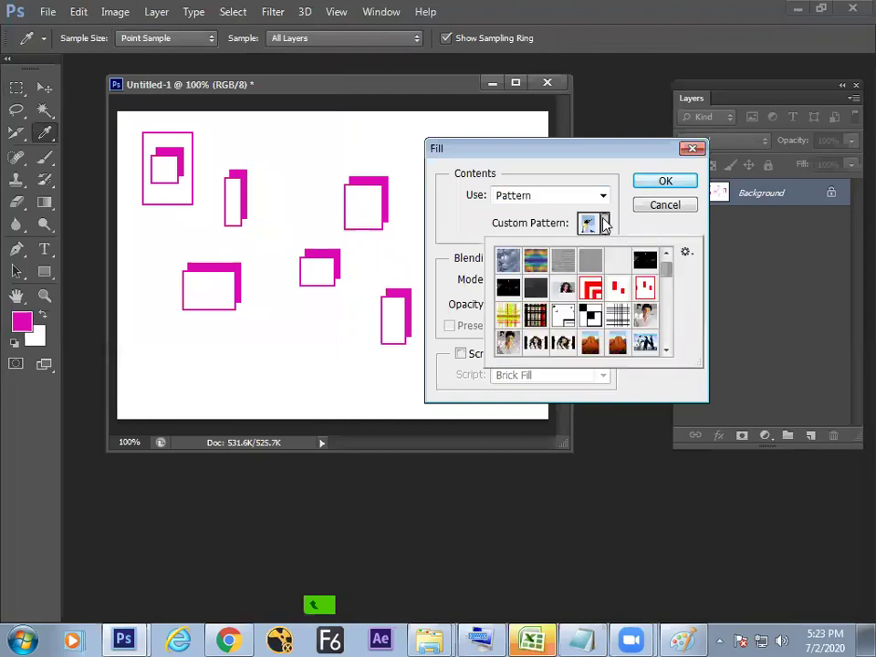
left_click(546, 227)
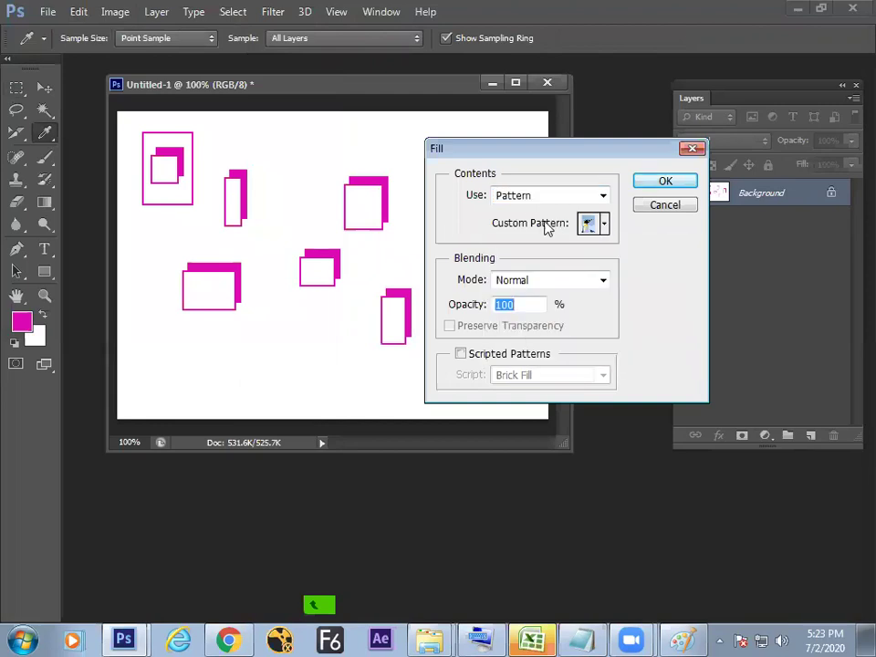
left_click(606, 226)
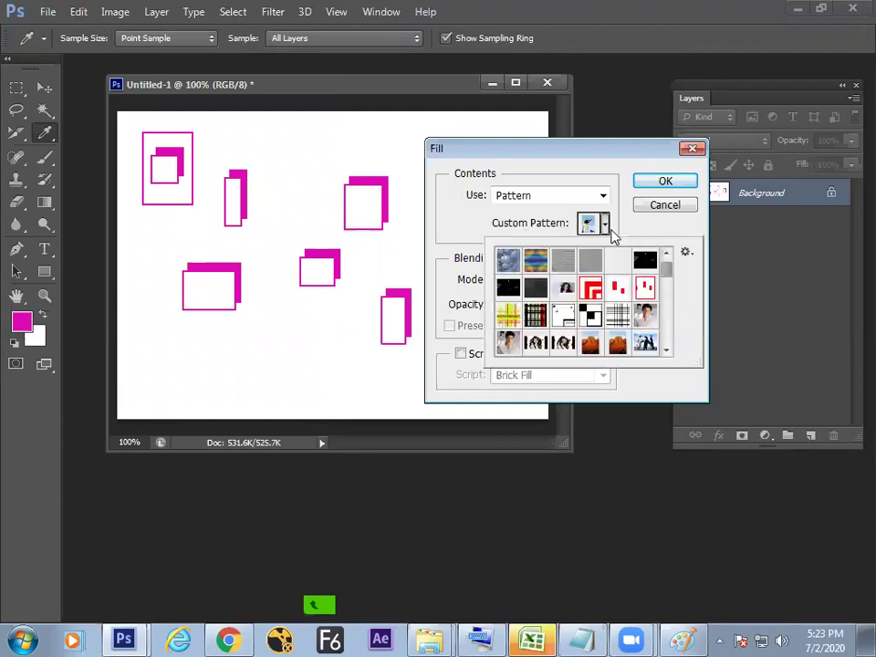
left_click_drag(667, 272, 666, 343)
left_click(618, 346)
left_click(643, 188)
key("m")
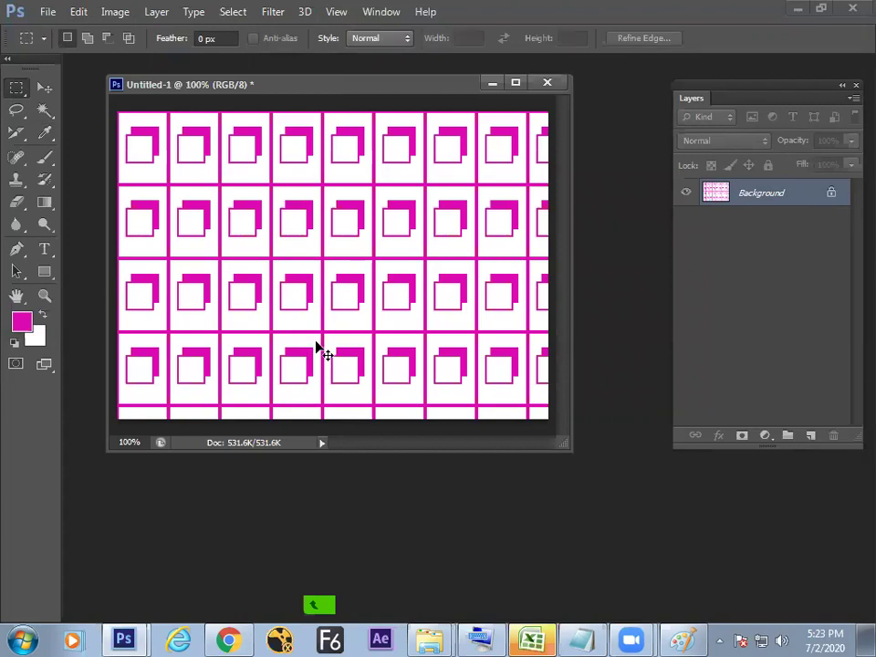
Undo the pattern fill and the deselection so the first motif is selected again.
key("ctrl+z")
left_click_drag(142, 133, 193, 204)
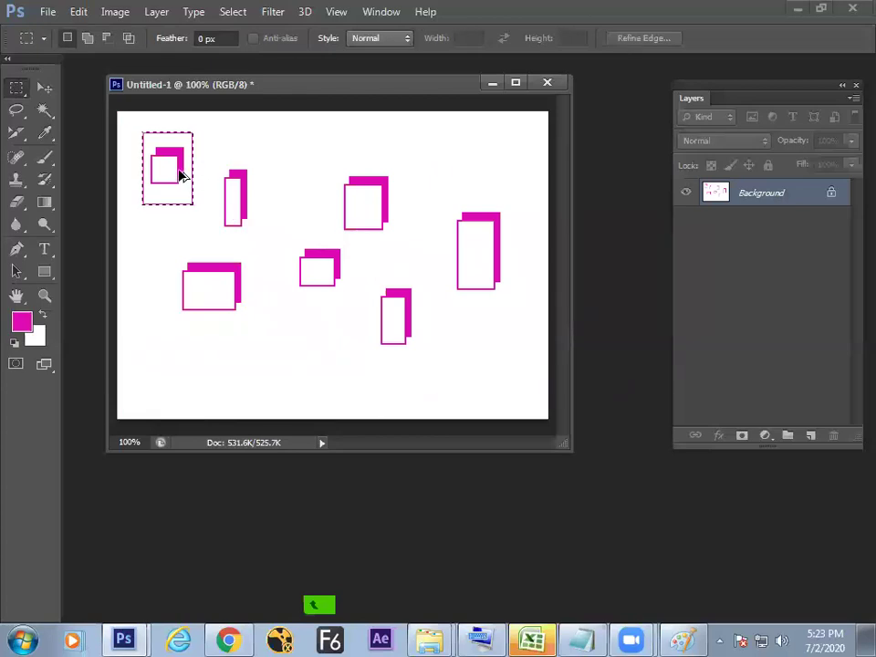
left_click(80, 12)
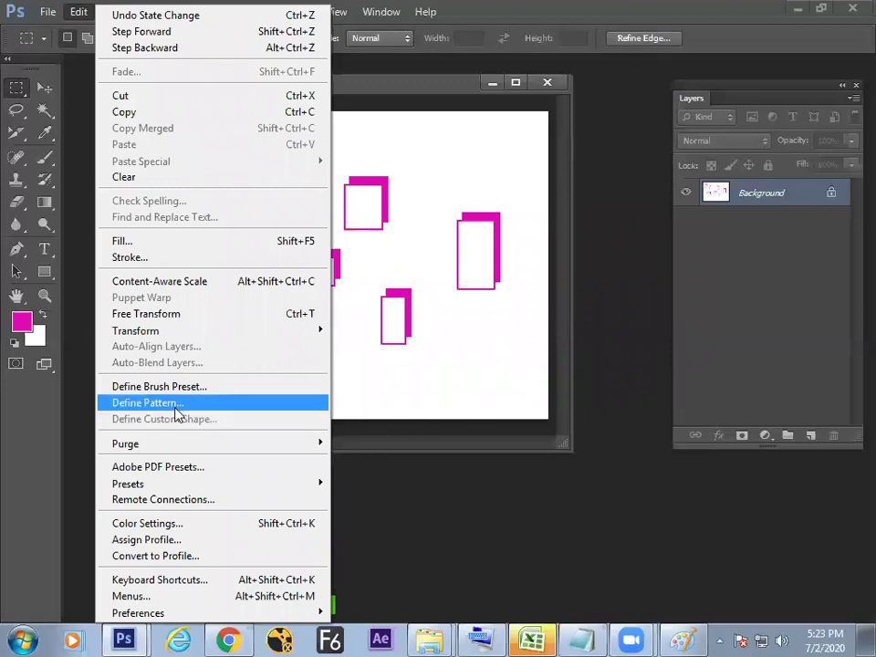
Switch to Paint and handwrite the underlined green heading "How to make Pattern" below the STYLE diagram.
left_click(682, 640)
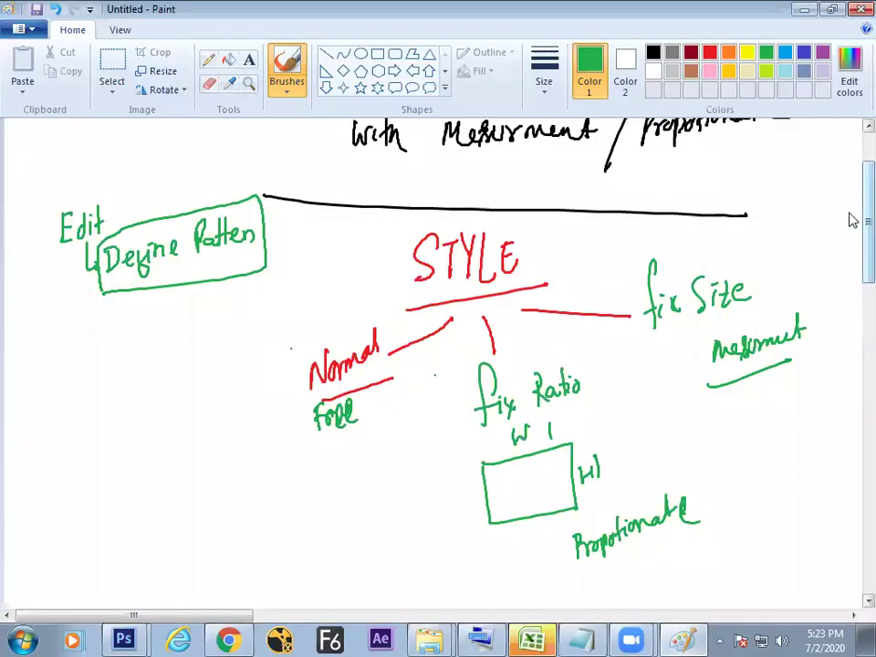
left_click_drag(865, 219, 865, 250)
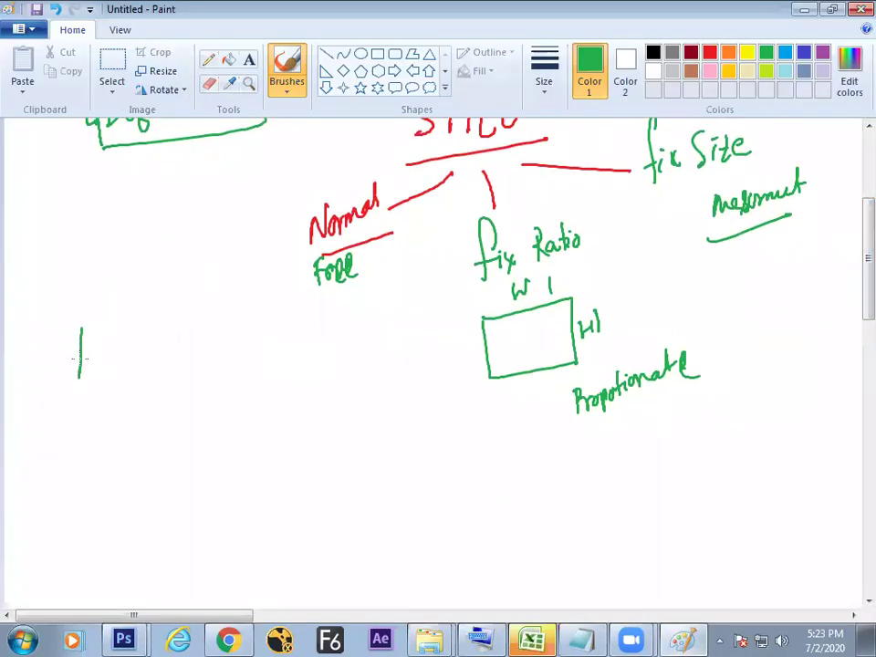
mouse_move(107, 351)
left_mouse_down()
mouse_move(165, 338)
mouse_move(204, 342)
mouse_move(214, 353)
mouse_move(233, 340)
mouse_move(233, 356)
mouse_move(256, 338)
mouse_move(305, 342)
mouse_move(319, 327)
mouse_move(308, 341)
mouse_move(347, 345)
left_mouse_up()
left_click_drag(65, 386, 377, 368)
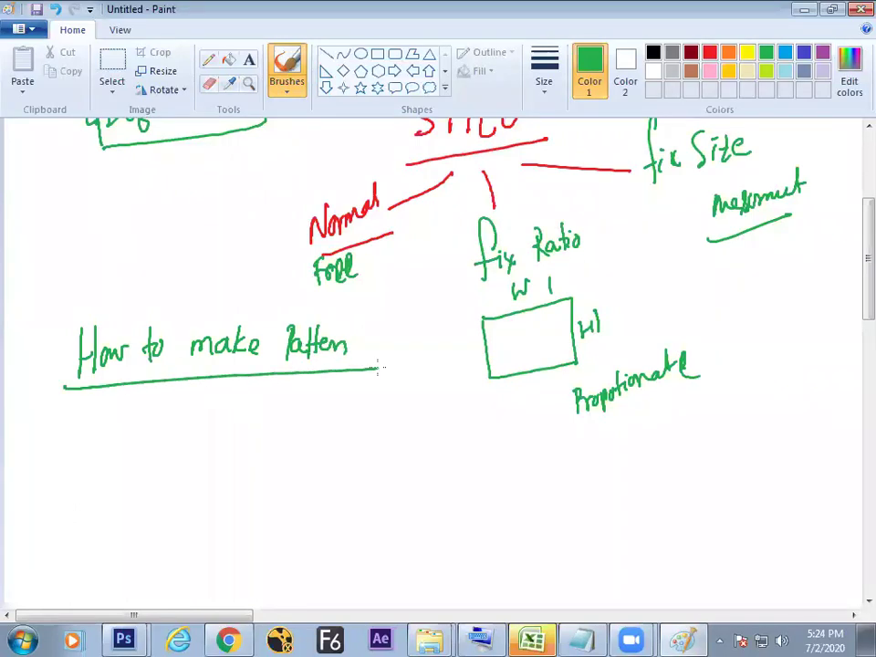
Handwrite "Edit – Define Pattern" in green under the "How to make Pattern" heading.
mouse_move(88, 420)
left_mouse_down()
mouse_move(92, 442)
mouse_move(91, 432)
left_mouse_up()
mouse_move(105, 434)
left_mouse_down()
mouse_move(125, 409)
mouse_move(126, 441)
left_mouse_up()
mouse_move(144, 423)
left_mouse_down()
mouse_move(191, 410)
mouse_move(208, 426)
mouse_move(221, 411)
mouse_move(246, 425)
mouse_move(283, 391)
mouse_move(285, 414)
mouse_move(311, 395)
mouse_move(342, 415)
left_mouse_up()
left_click(282, 445)
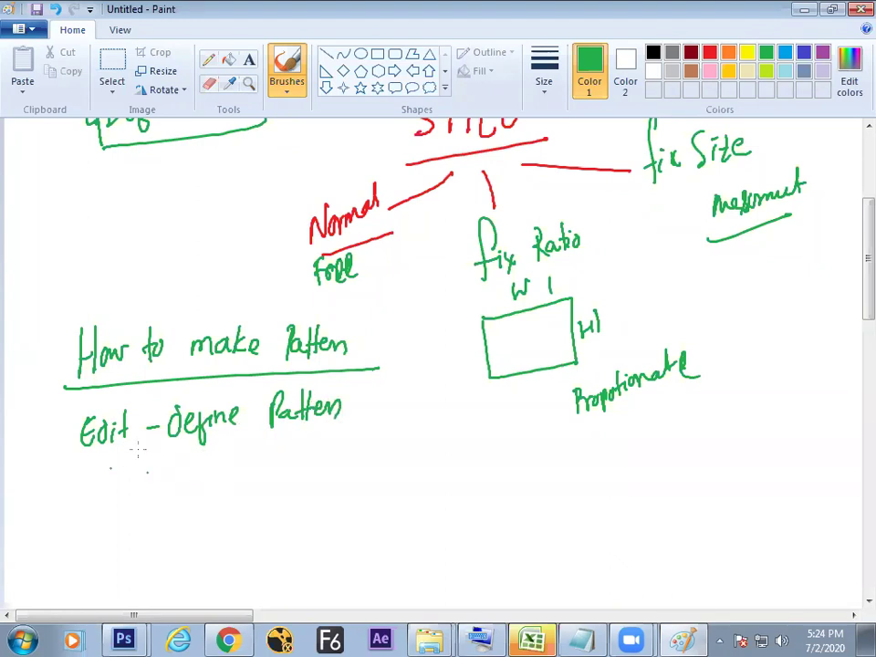
Handwrite the underlined heading "How to fill the Pattern" in red below the green notes.
left_click(710, 52)
mouse_move(69, 471)
left_mouse_down()
mouse_move(70, 501)
mouse_move(151, 484)
left_mouse_up()
mouse_move(186, 476)
left_mouse_down()
mouse_move(184, 493)
mouse_move(216, 493)
left_mouse_up()
mouse_move(266, 459)
left_mouse_down()
mouse_move(266, 483)
mouse_move(304, 488)
left_mouse_up()
left_click_drag(336, 449, 338, 481)
mouse_move(338, 447)
left_mouse_down()
mouse_move(340, 461)
mouse_move(363, 475)
left_mouse_up()
mouse_move(368, 449)
left_mouse_down()
mouse_move(369, 474)
mouse_move(378, 473)
left_mouse_up()
left_click_drag(381, 465, 420, 467)
left_click_drag(117, 522, 412, 491)
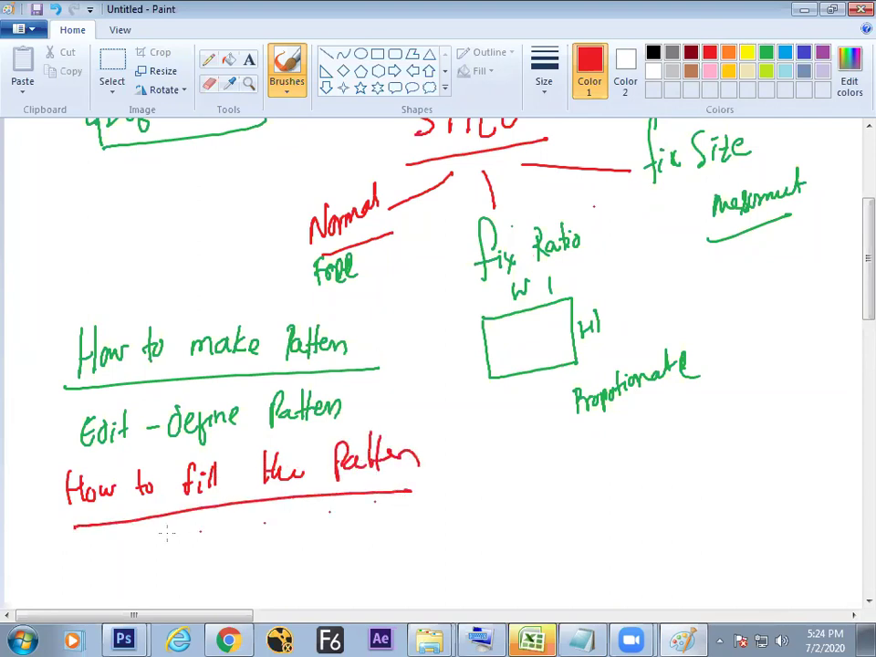
Handwrite "Edit – Fill → Pattern" in red under the "How to fill the Pattern" heading.
mouse_move(151, 530)
left_mouse_down()
mouse_move(144, 550)
mouse_move(152, 539)
left_mouse_up()
left_click_drag(166, 531, 167, 533)
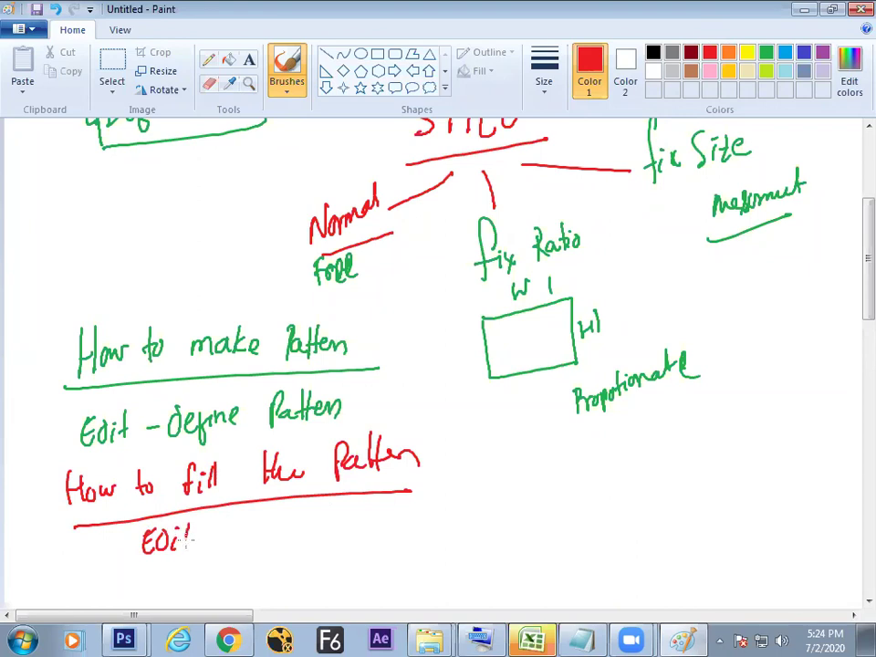
left_click_drag(241, 517, 239, 538)
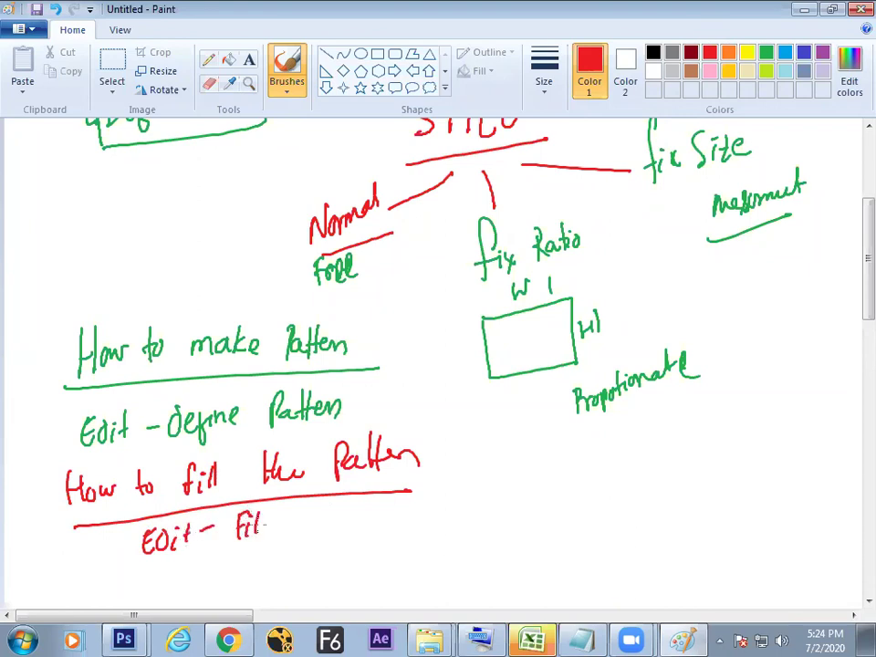
mouse_move(311, 530)
left_mouse_down()
mouse_move(315, 518)
mouse_move(378, 507)
left_mouse_up()
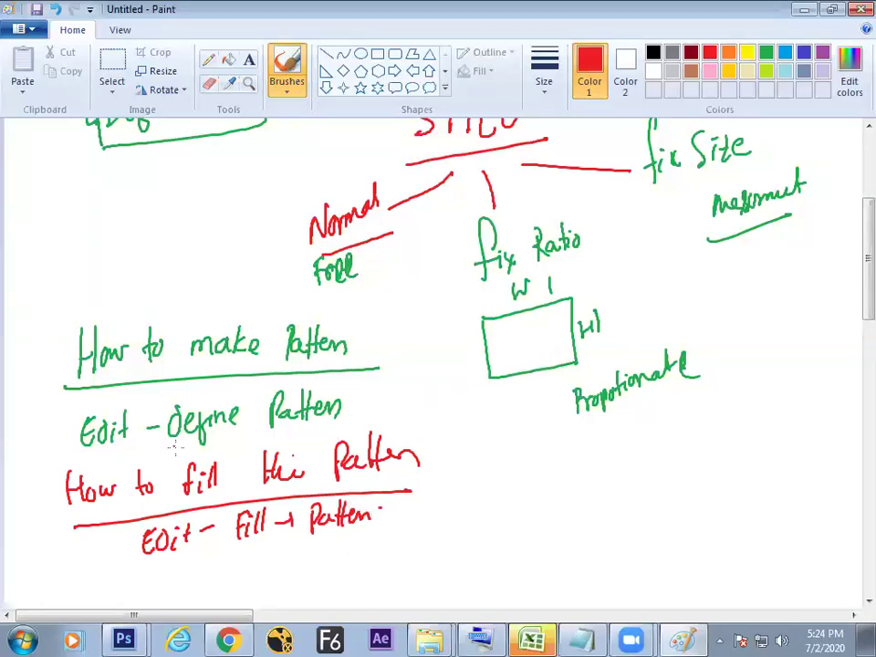
Switch back to Photoshop and look through the marquee tool variants.
key("alt+Tab")
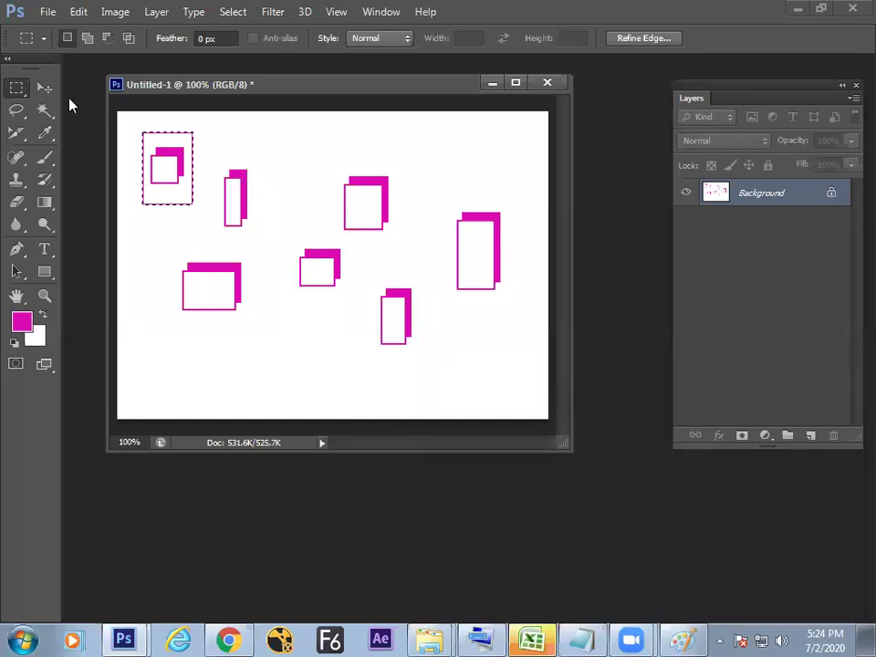
right_click(21, 89)
left_click(66, 89)
right_click(19, 89)
left_click(72, 89)
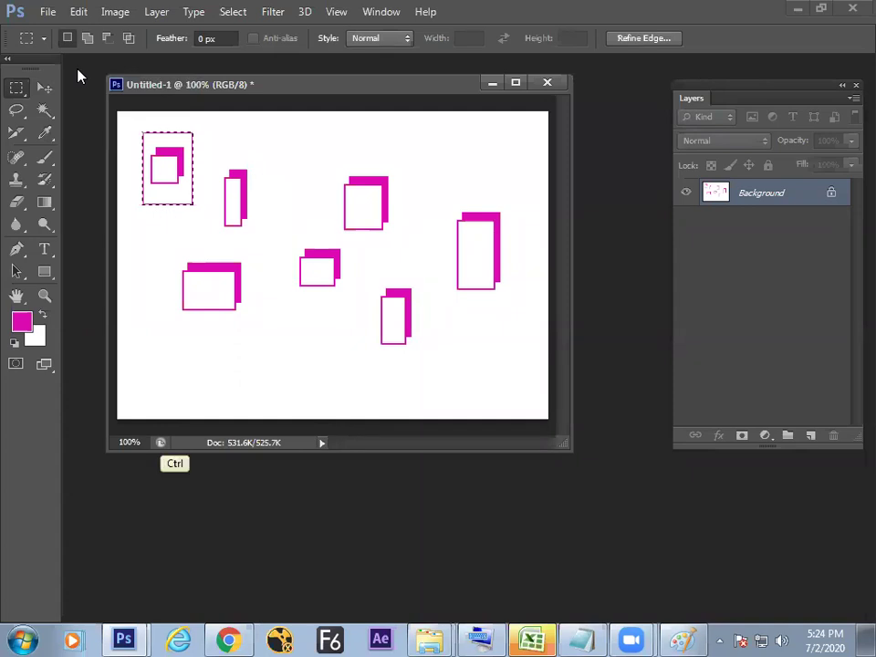
Close the document with the magenta rectangles without saving it.
key("ctrl+s")
left_click(826, 411)
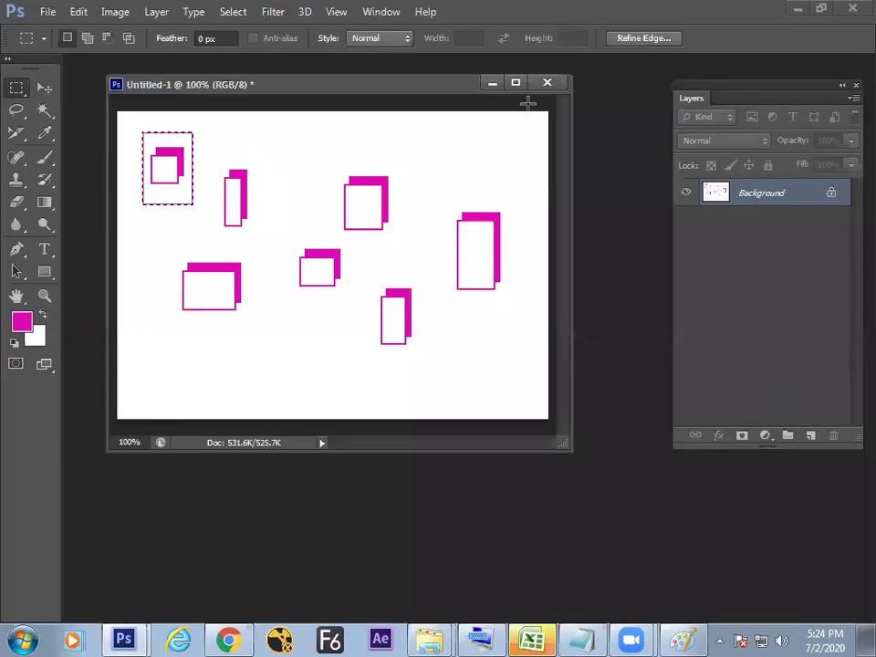
left_click(548, 83)
left_click(443, 251)
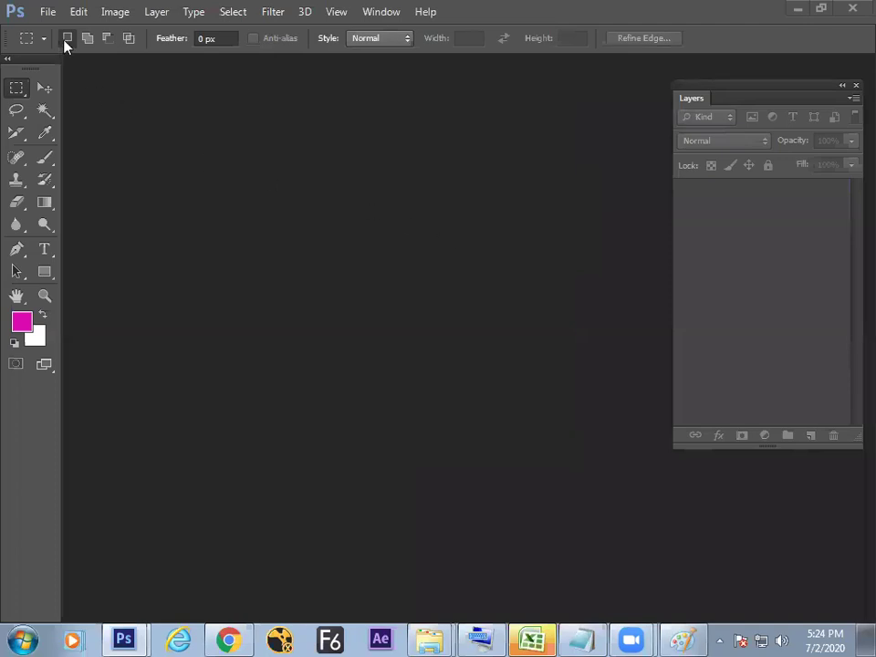
Create a new document at the default Photoshop size, 7 x 5 inches, 72 pixels/inch, with a white background.
left_click(48, 12)
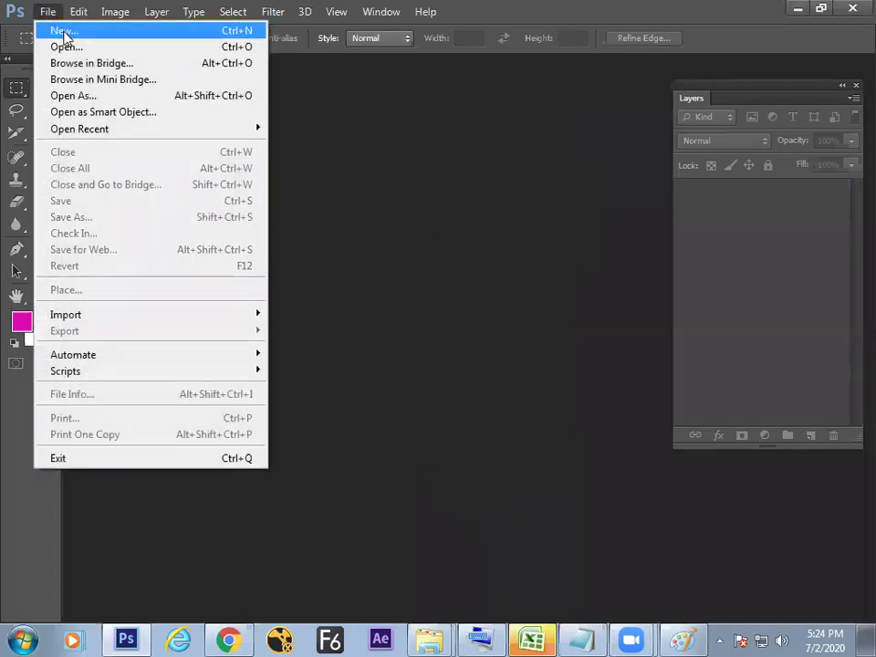
left_click(64, 32)
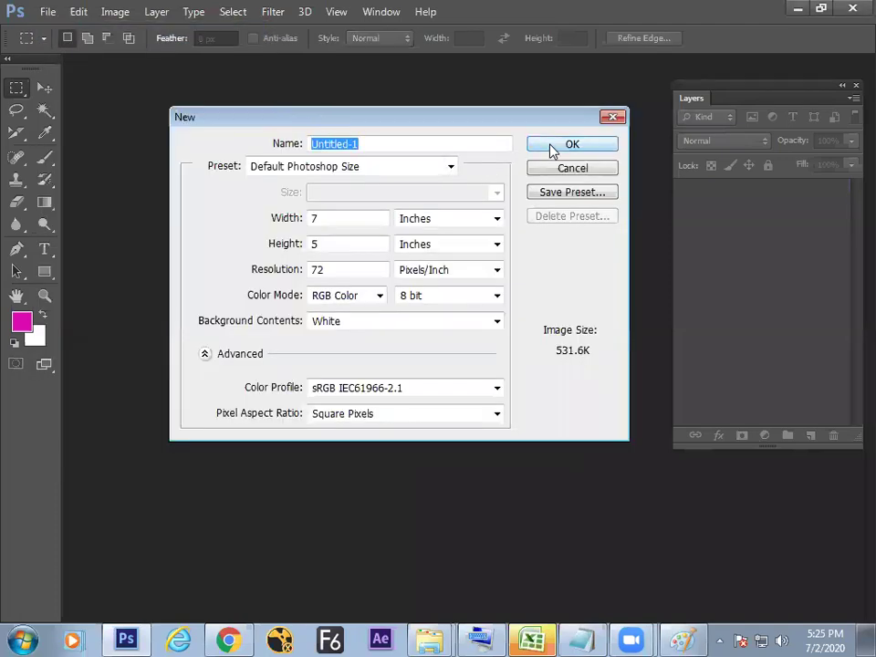
left_click(548, 148)
Select a tiny rectangle near the canvas's upper-left corner with the Rectangular Marquee and fill it with the foreground color.
right_click(20, 89)
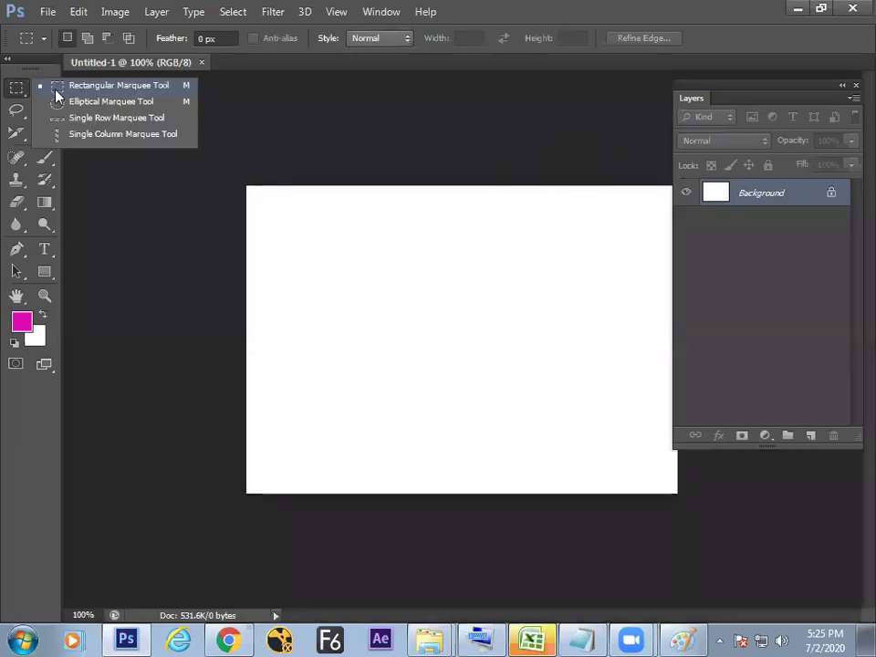
left_click(288, 225)
left_click_drag(287, 224, 294, 232)
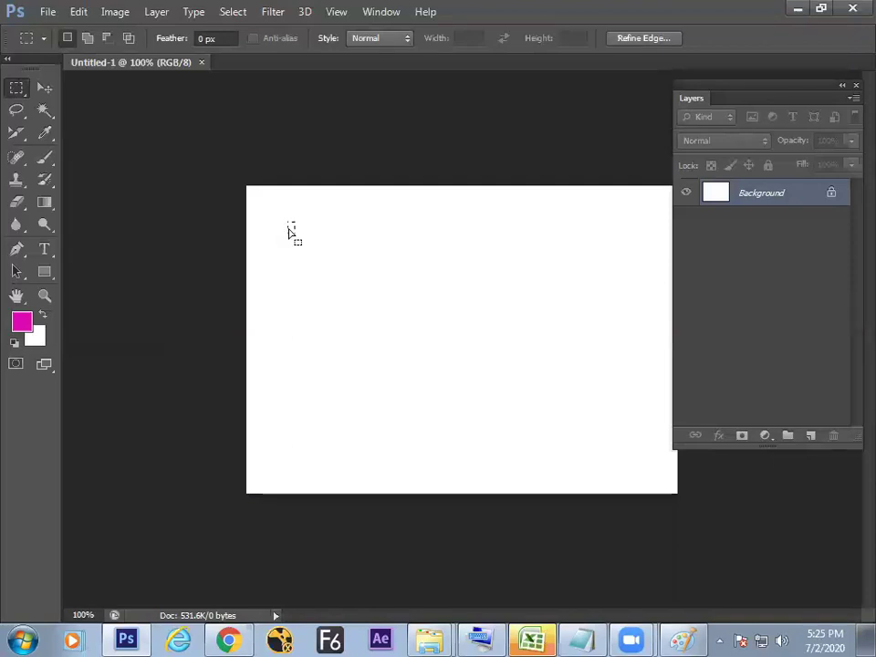
right_click(292, 231)
left_click(329, 476)
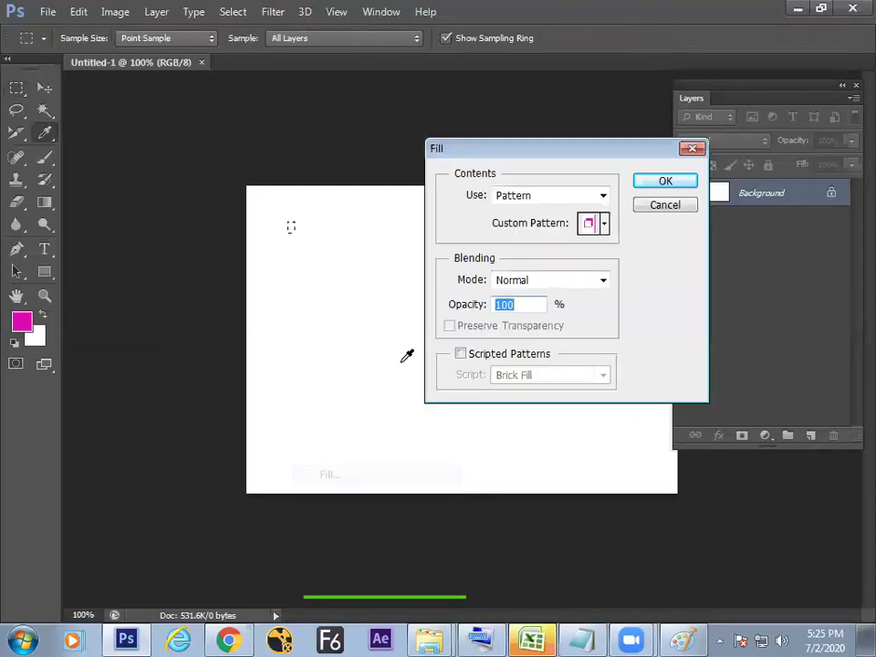
left_click(597, 197)
left_click(553, 212)
left_click(686, 183)
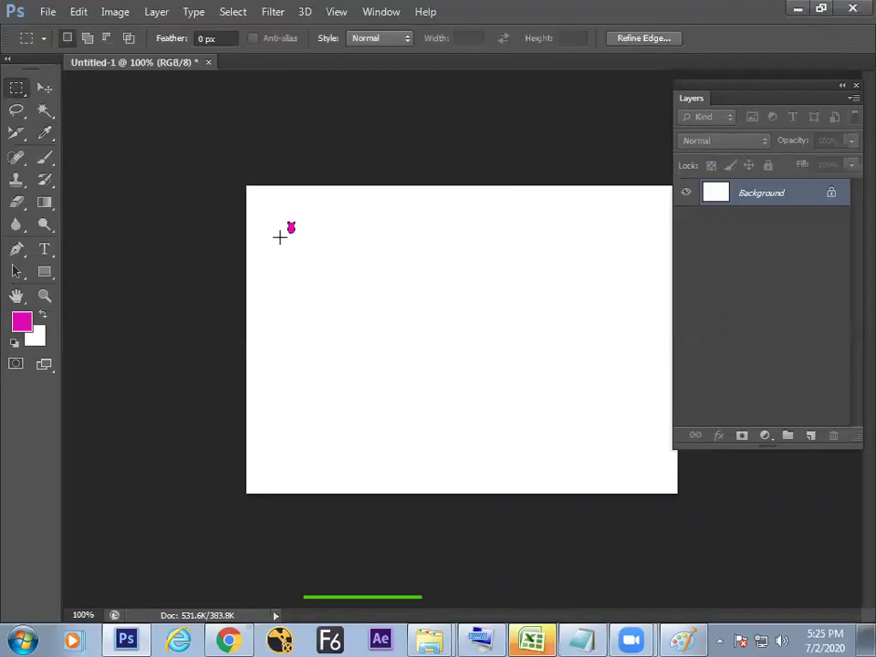
Restore the tiny selection, move it below and slightly left of the magenta rectangle, and fill it with the foreground color.
left_click(279, 239)
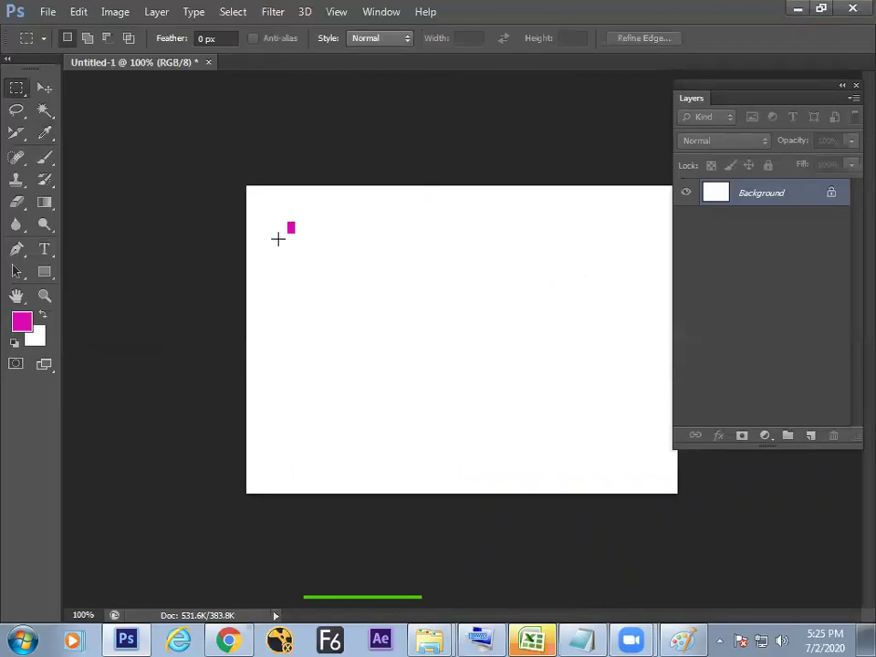
key("ctrl+z")
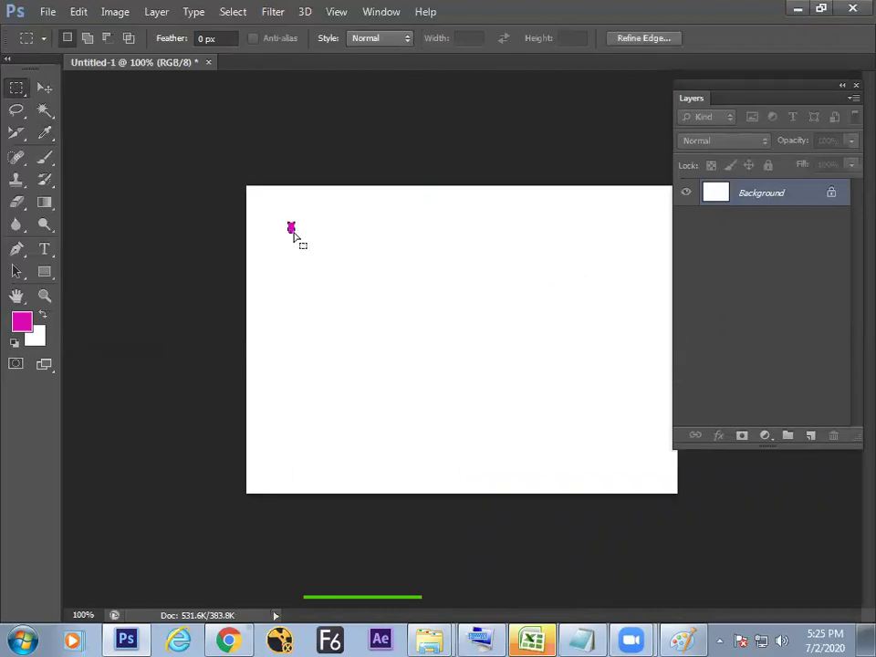
left_click_drag(291, 227, 281, 257)
left_click(479, 639)
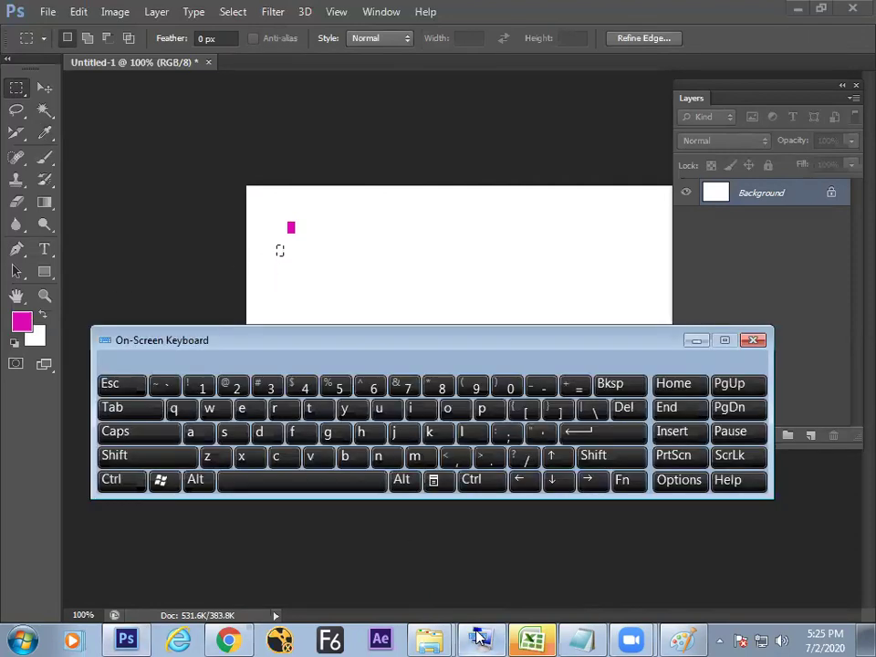
left_click(405, 481)
left_click(611, 385)
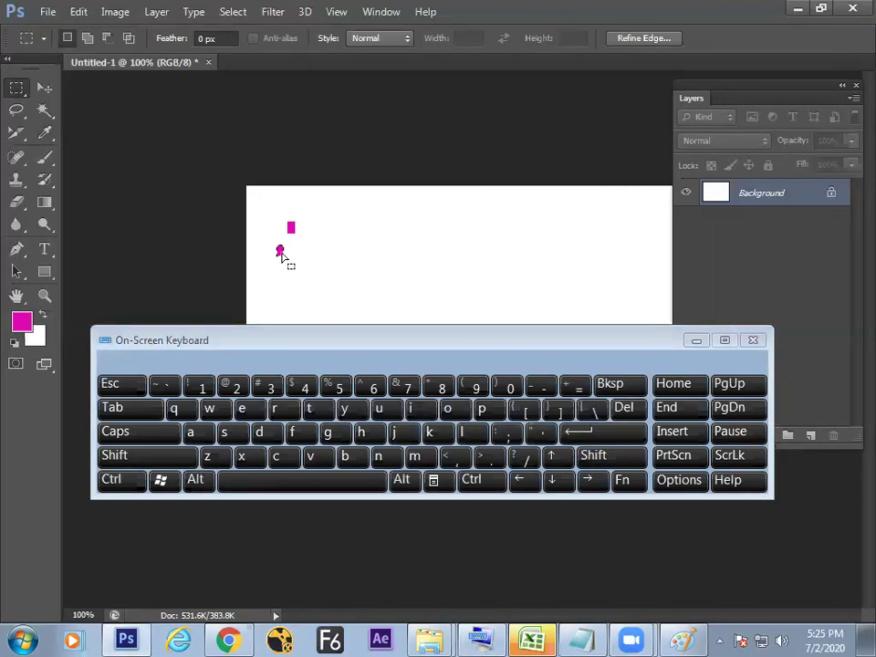
Move the selection to the right of the second magenta rectangle and fill it with the foreground color.
left_click_drag(279, 251, 299, 254)
left_click(401, 481)
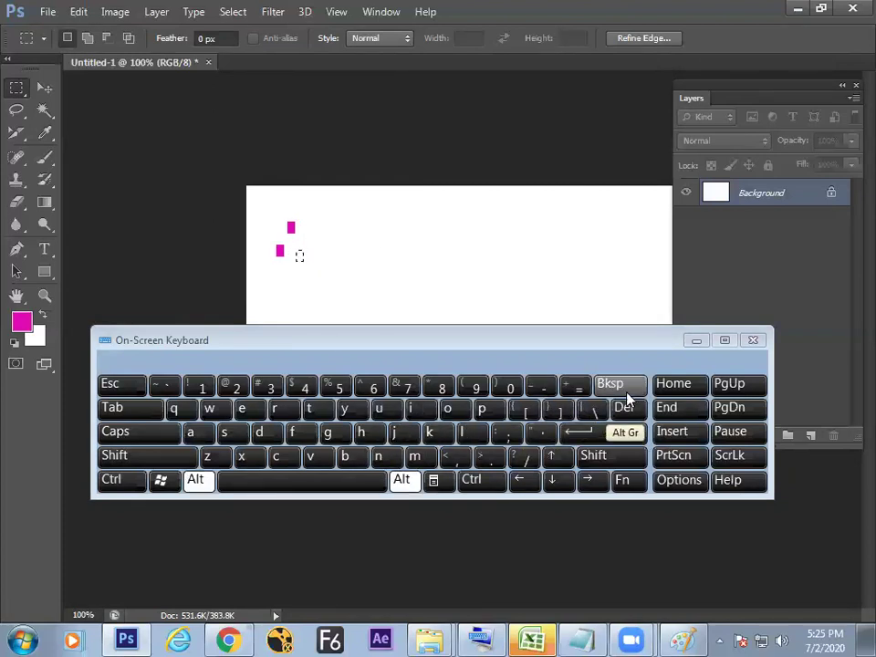
left_click(610, 383)
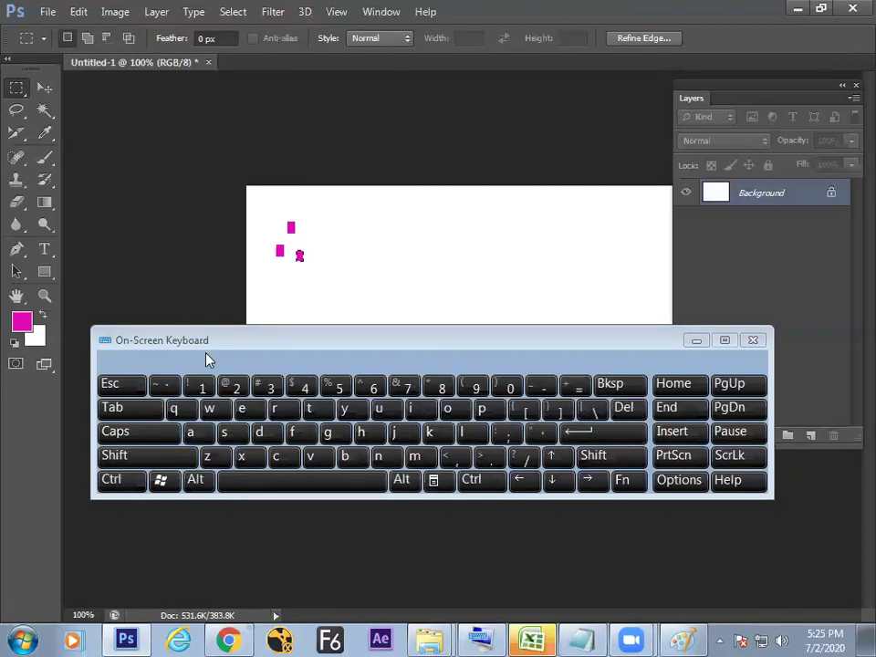
left_click(697, 340)
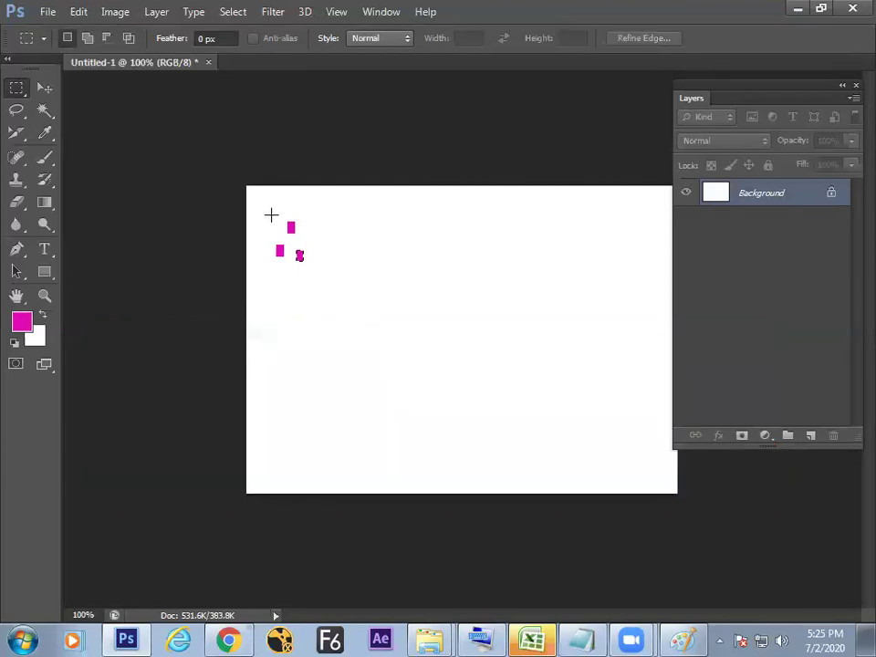
Select a rectangular area around the three magenta rectangles and outline it with a magenta stroke.
left_click_drag(271, 211, 309, 268)
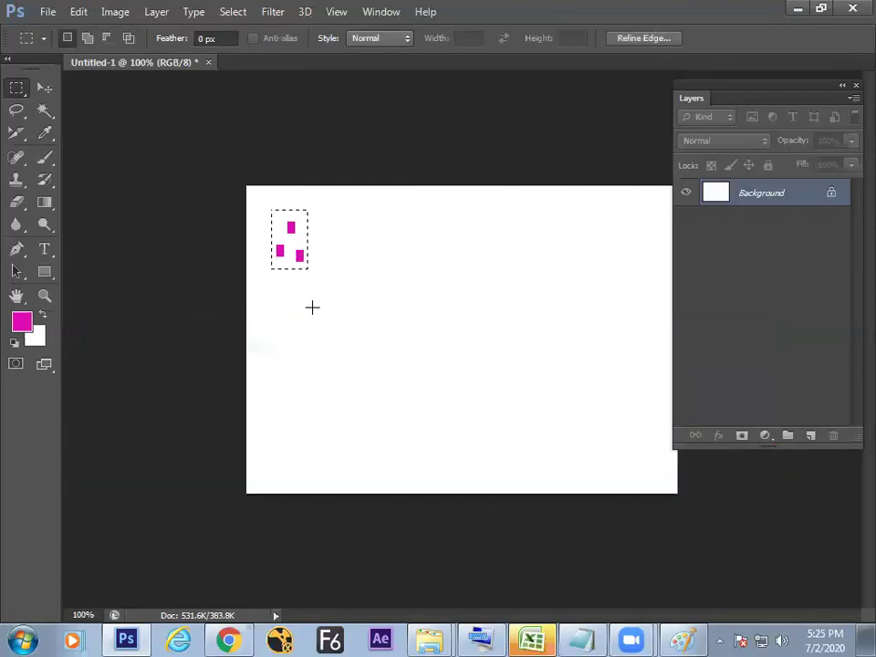
right_click(314, 248)
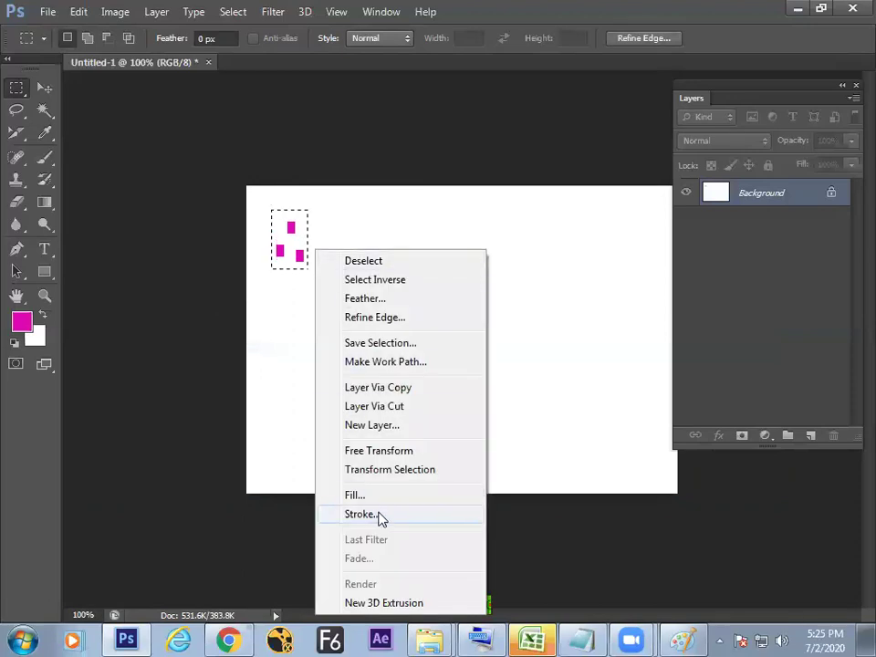
left_click(381, 515)
left_click(696, 163)
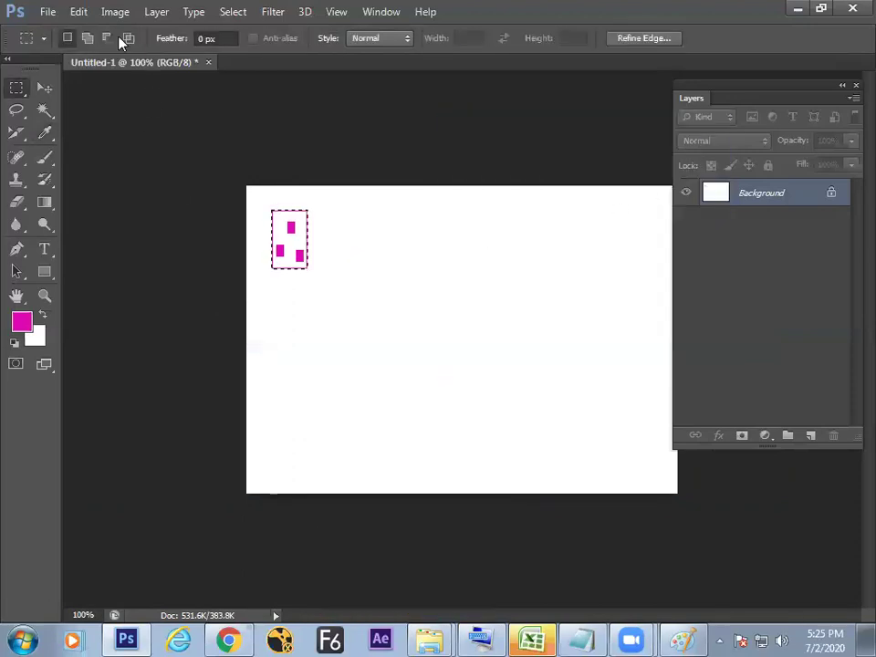
Define the outlined selection as a pattern, keeping the suggested name, and deselect the area.
left_click(78, 12)
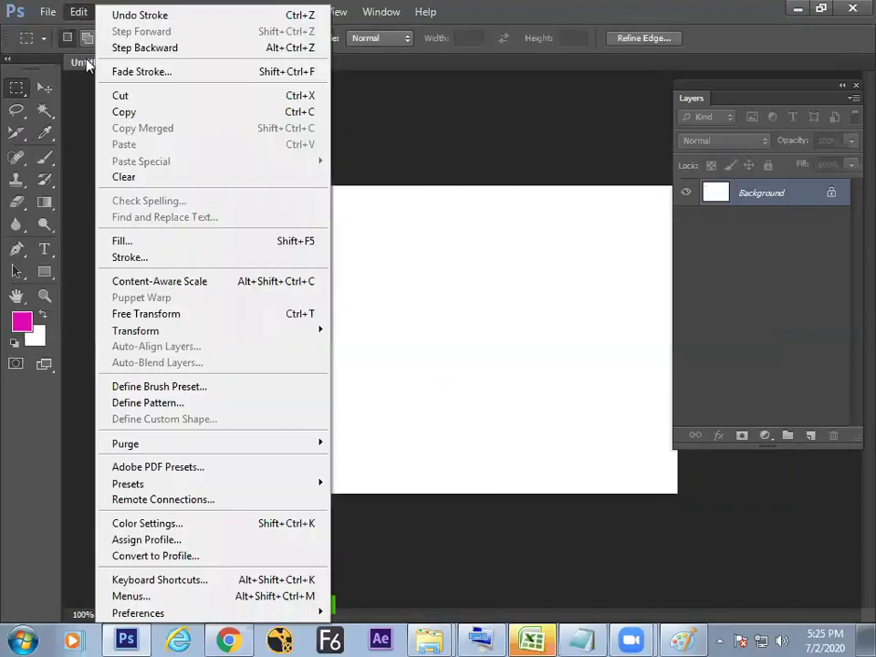
left_click(125, 407)
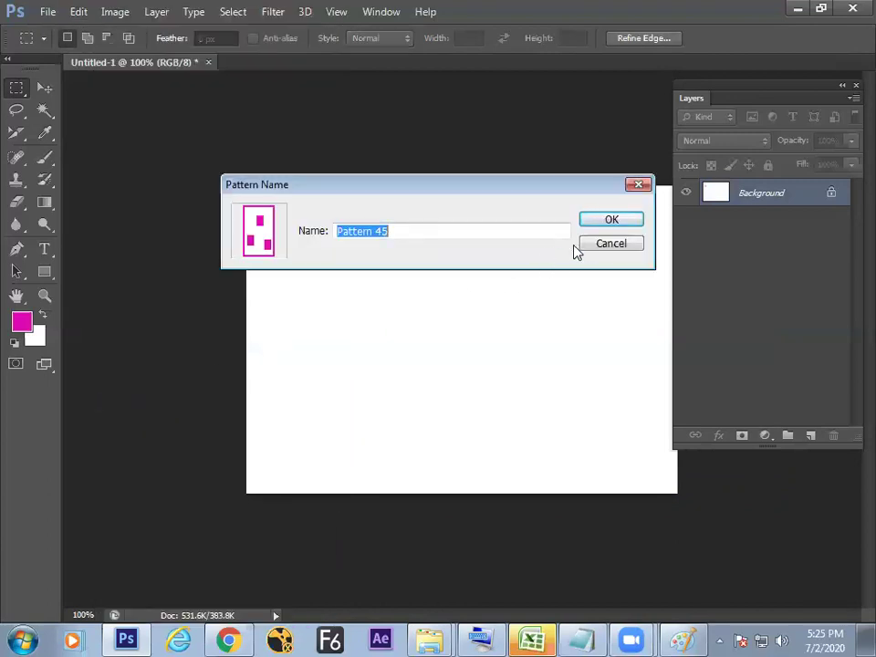
left_click(610, 220)
left_click(78, 11)
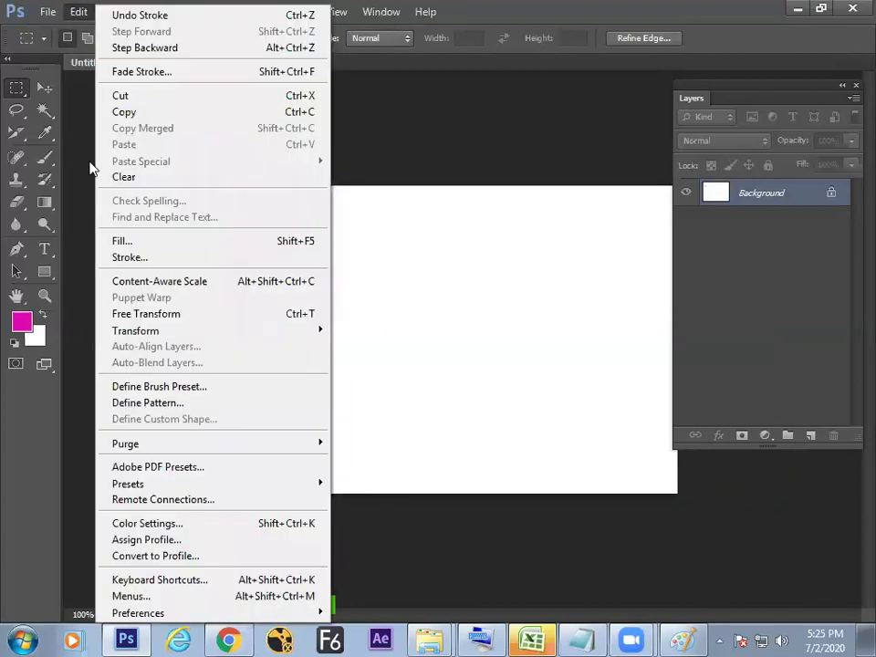
left_click(169, 405)
left_click(612, 220)
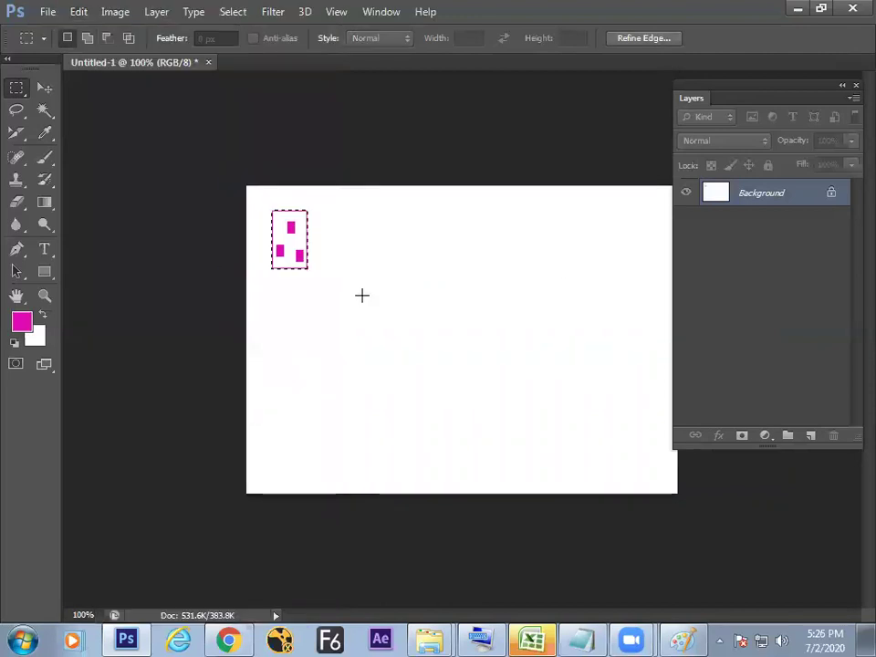
right_click(310, 246)
left_click(322, 253)
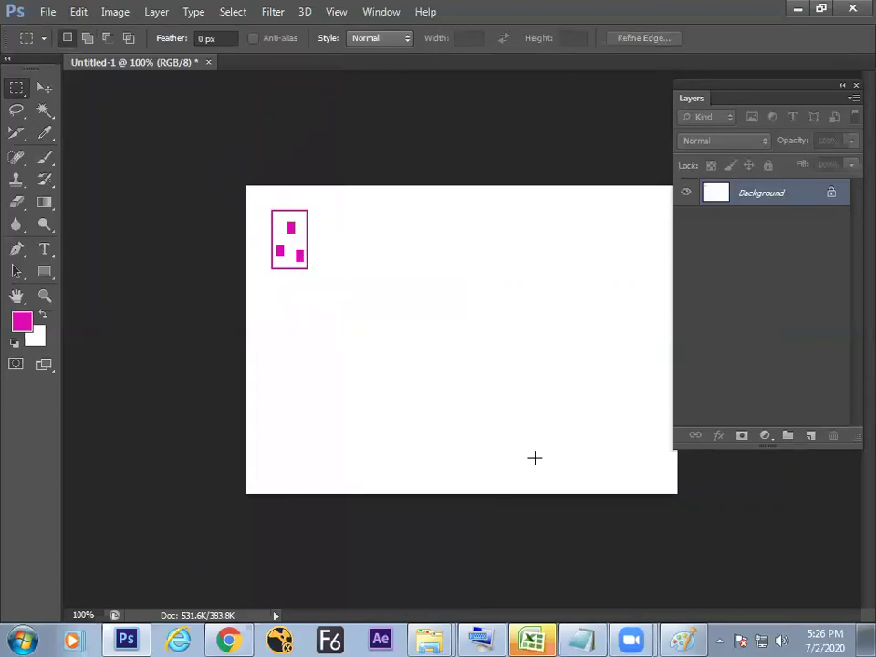
Fill the whole canvas with the new three-rectangle custom pattern in Normal mode at 100% opacity.
left_click(80, 14)
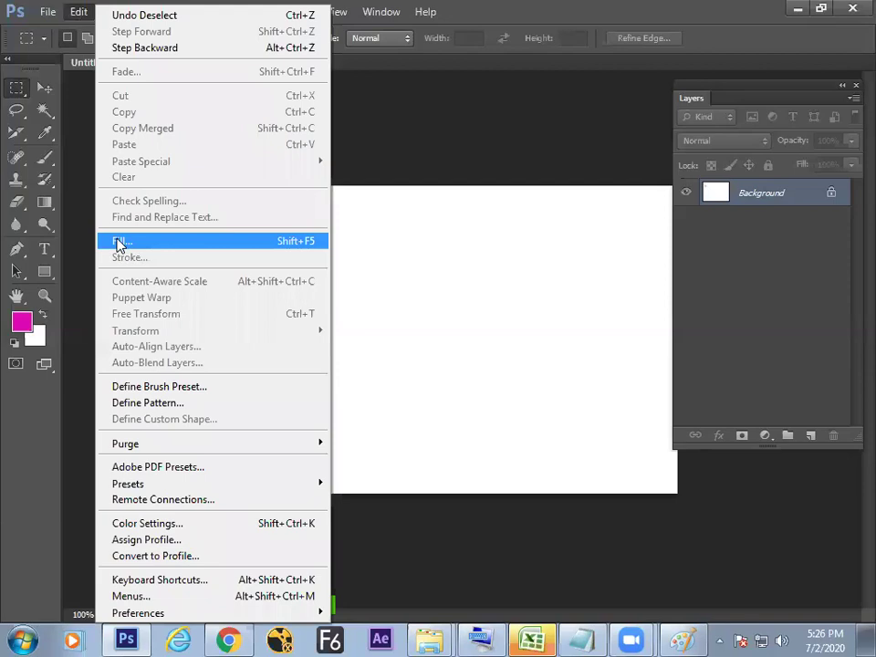
left_click(117, 242)
left_click(511, 197)
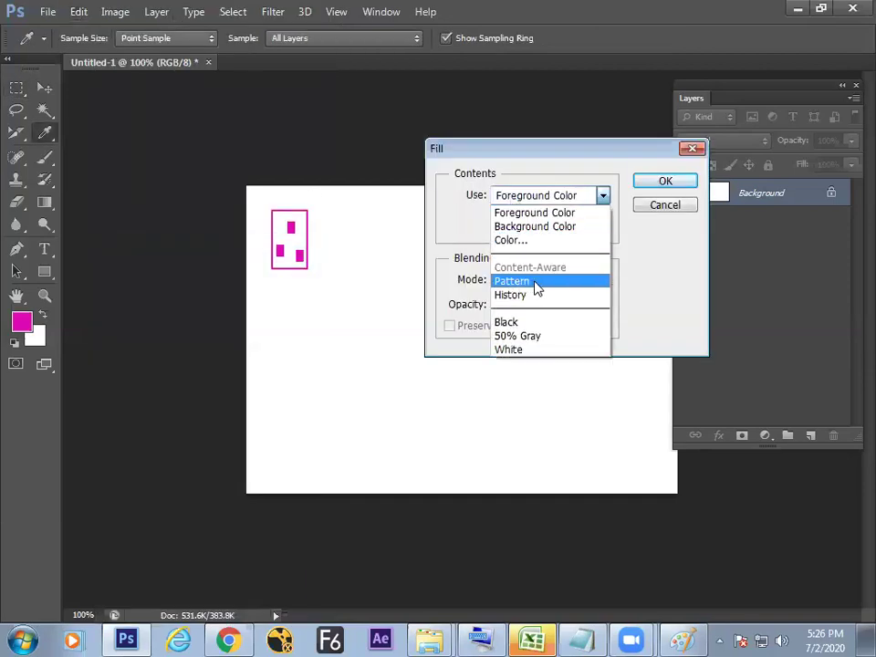
left_click(538, 286)
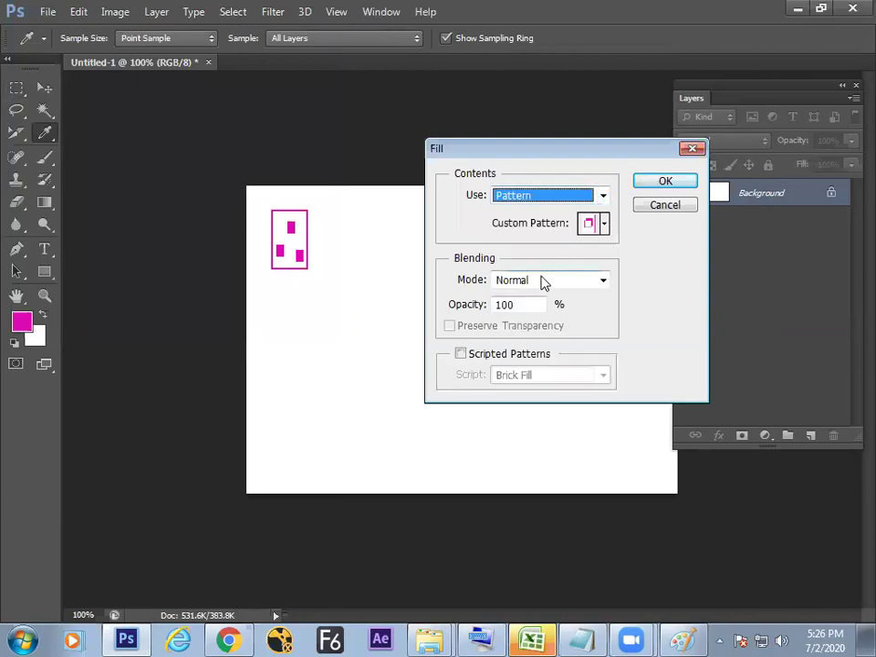
left_click(604, 224)
left_click(645, 344)
left_click(666, 182)
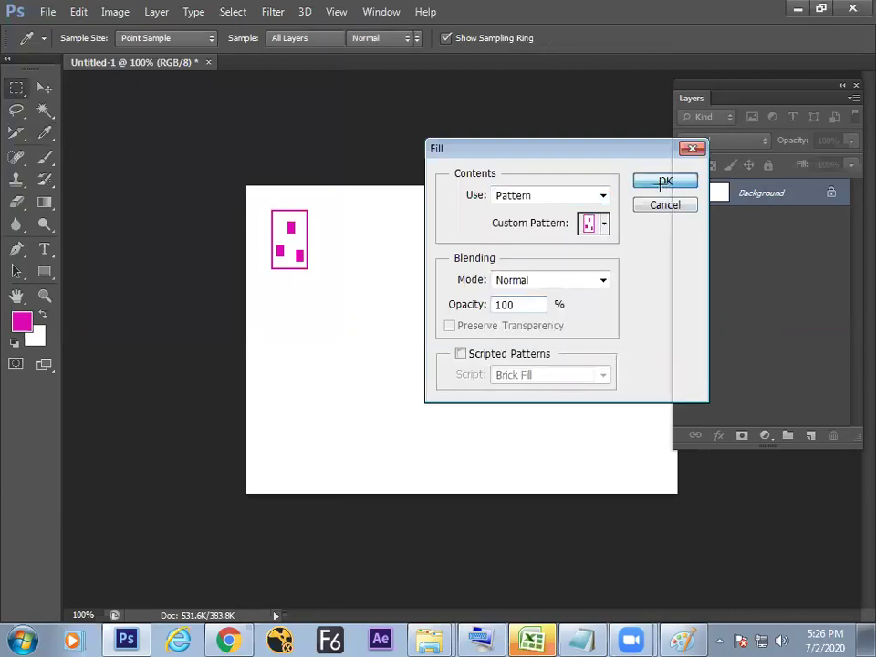
left_click(665, 181)
key("m")
Float the document window and enlarge it so the whole canvas has a margin around it.
left_click_drag(174, 63, 190, 109)
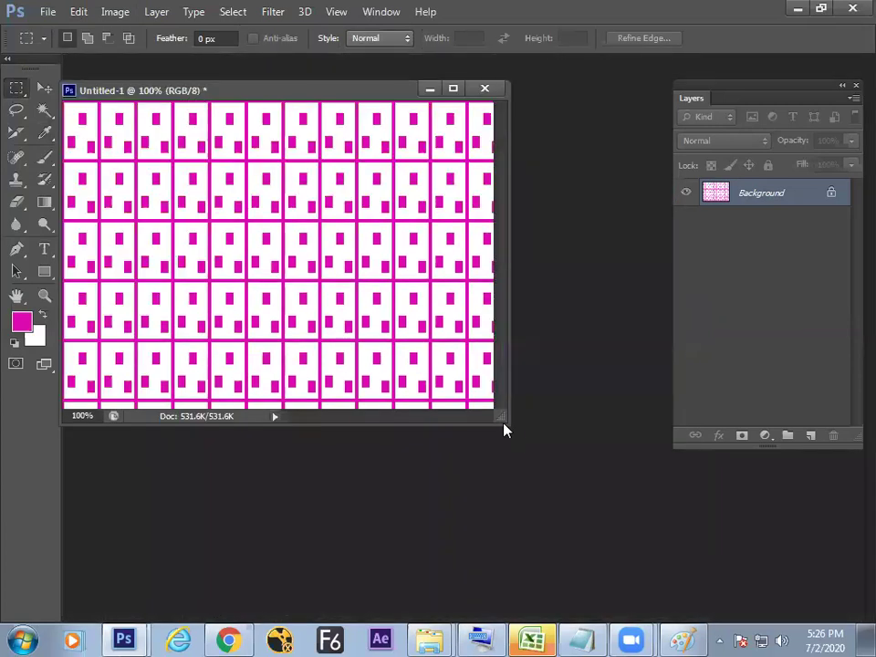
left_click_drag(506, 424, 582, 466)
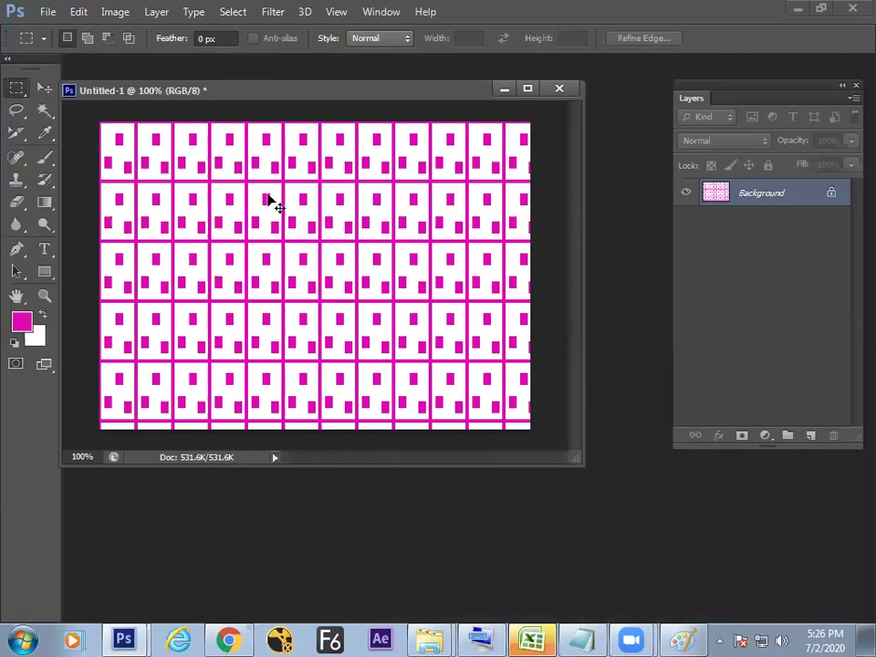
Undo the pattern fill and fill the canvas again with the framed three-rectangle custom pattern.
key("ctrl+z")
left_click(79, 12)
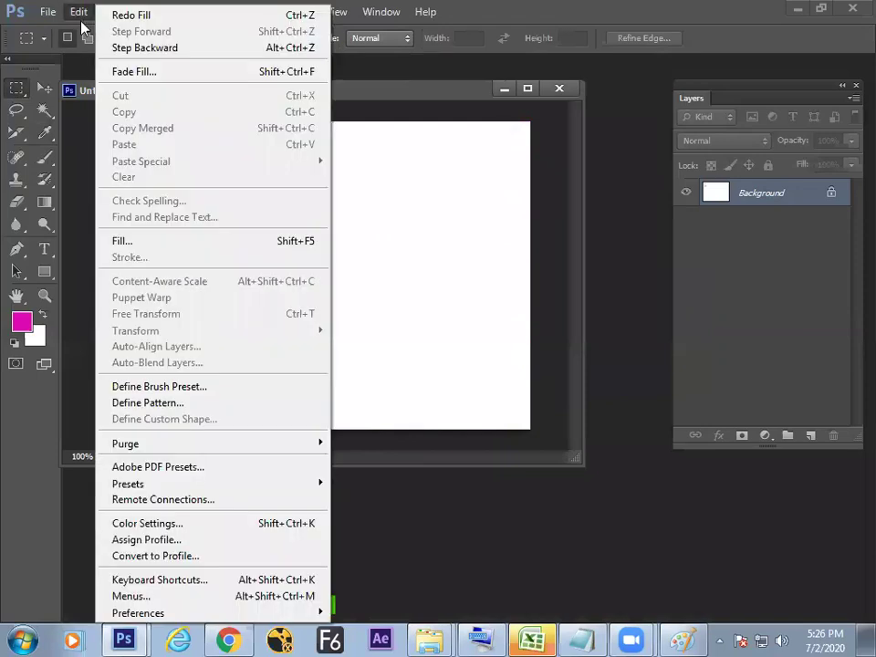
left_click(128, 240)
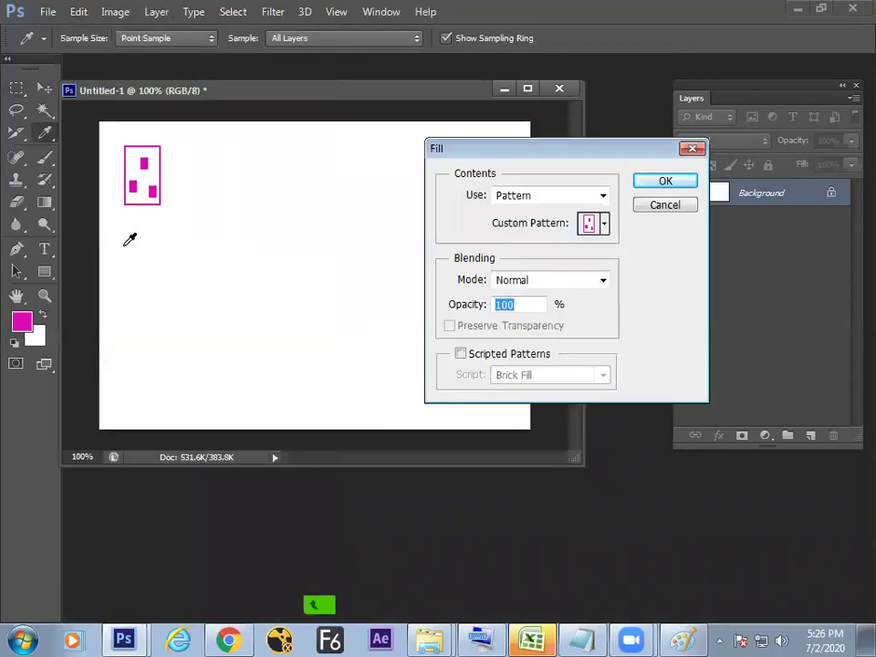
left_click_drag(515, 160, 485, 181)
left_click(484, 217)
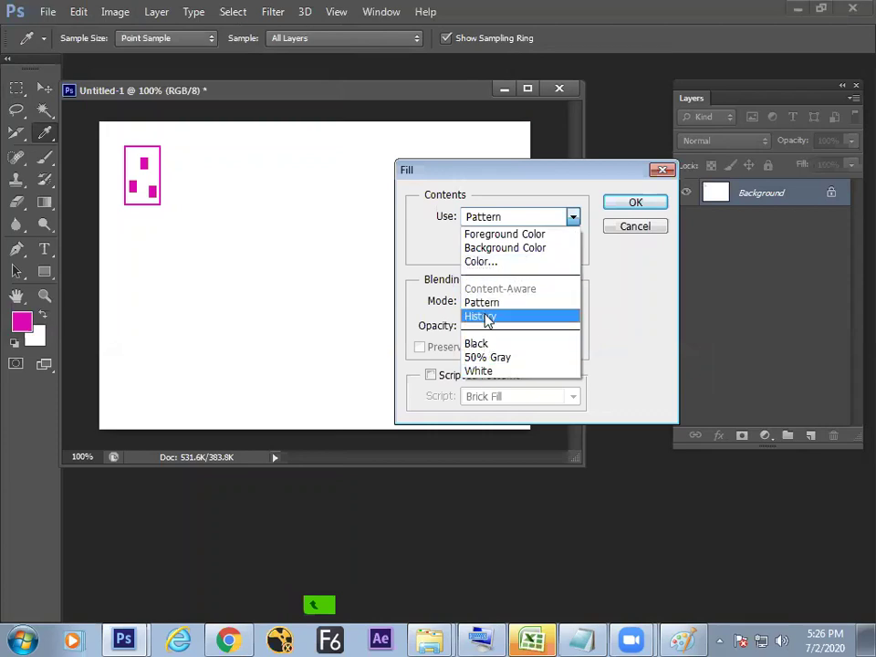
left_click(483, 303)
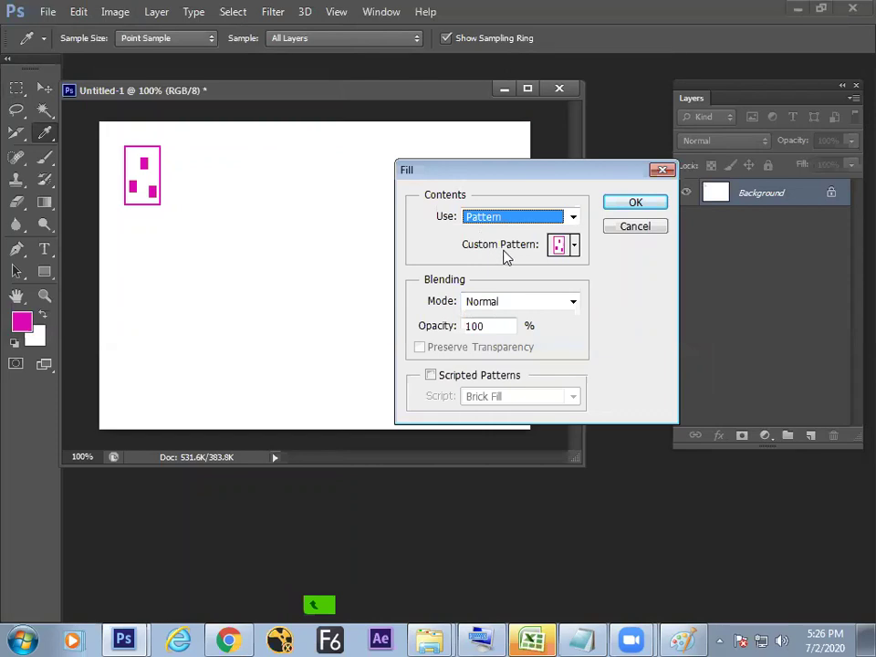
left_click(574, 246)
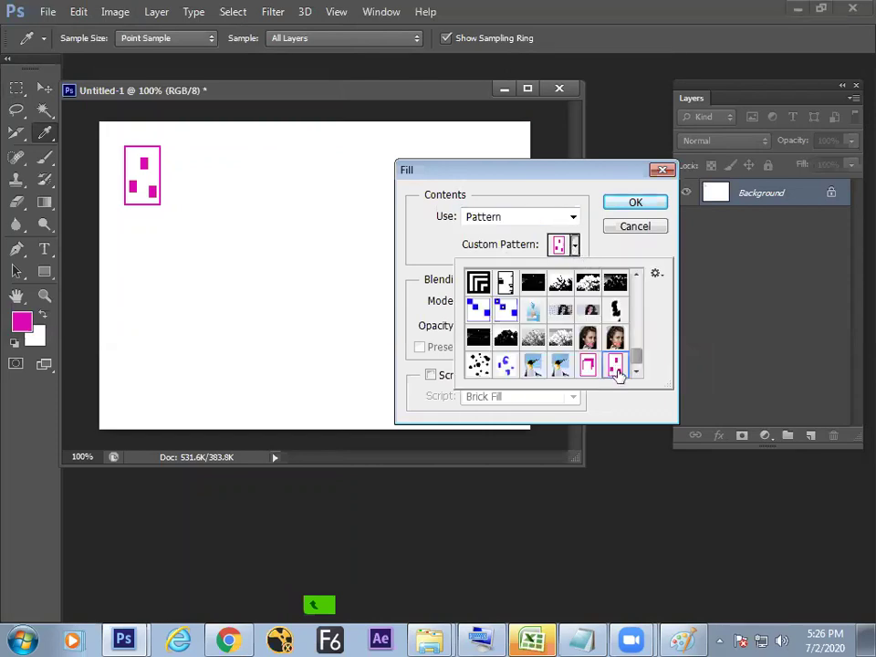
left_click(630, 203)
key("m")
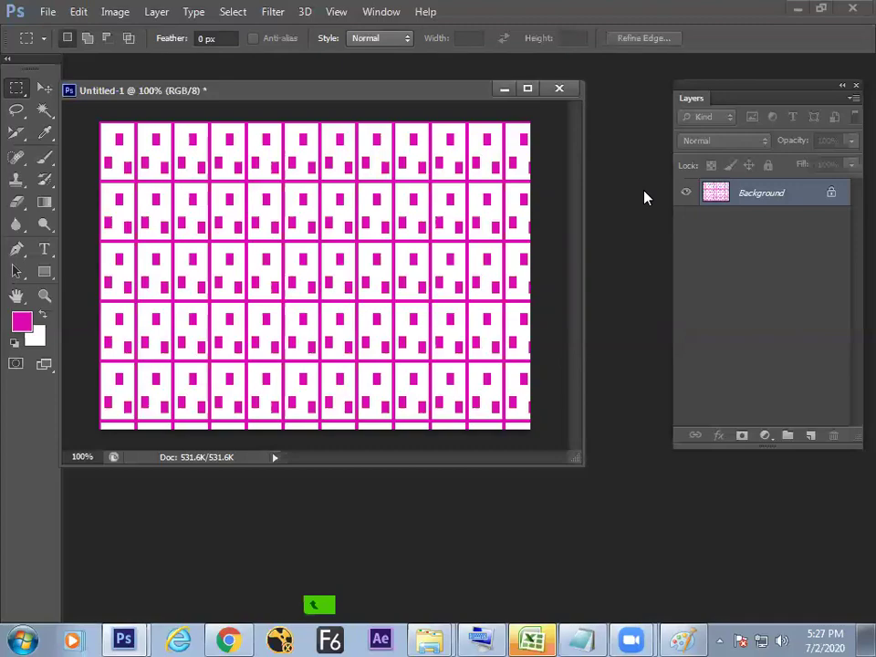
Switch to Paint and draw a red frame around the handwritten notes on making and filling a pattern.
key("alt+Tab")
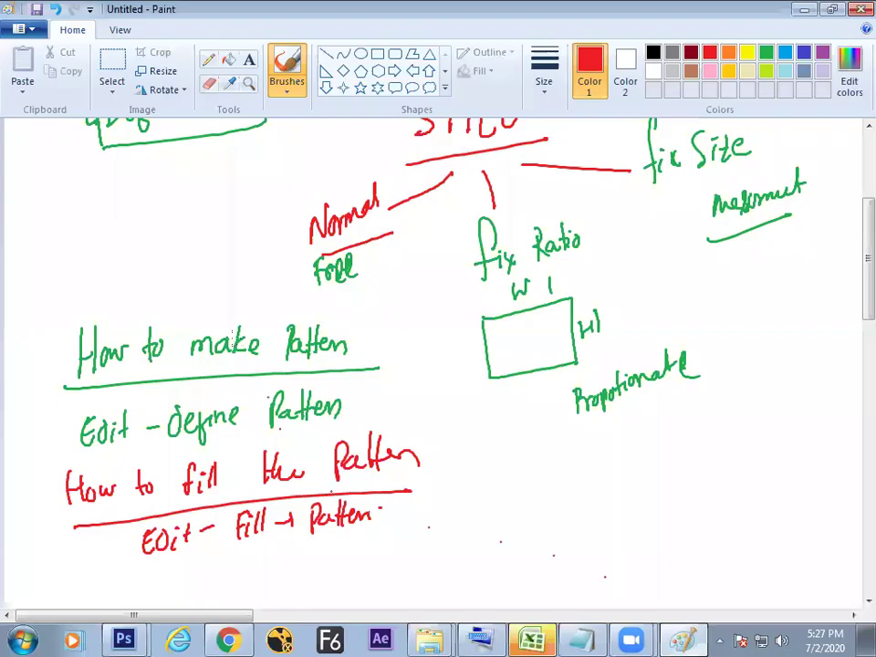
mouse_move(62, 303)
left_mouse_down()
mouse_move(346, 293)
mouse_move(413, 337)
mouse_move(457, 511)
mouse_move(391, 542)
mouse_move(247, 569)
mouse_move(112, 577)
mouse_move(31, 539)
mouse_move(18, 437)
mouse_move(54, 302)
mouse_move(85, 305)
left_mouse_up()
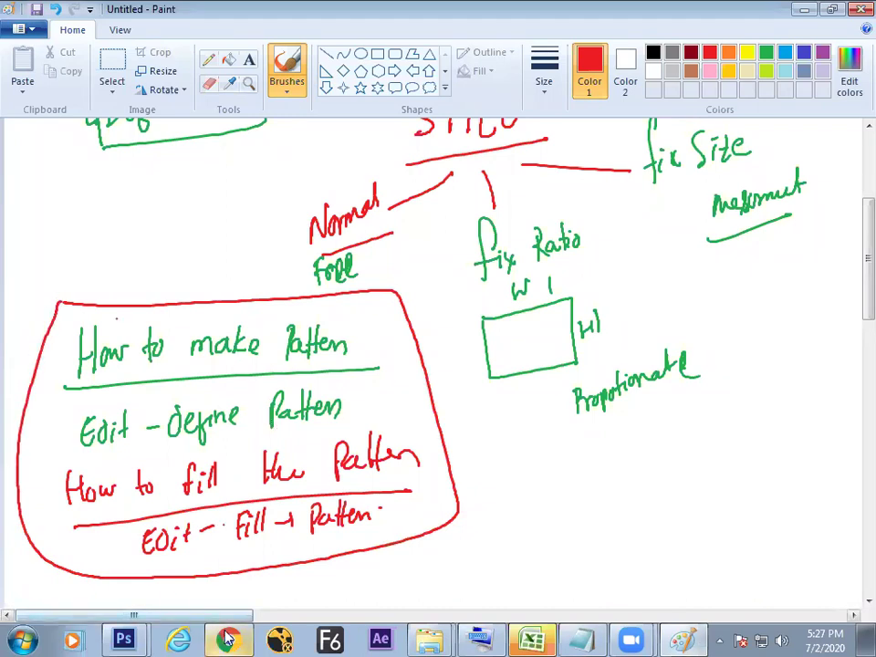
Switch to Chrome and search Google for "patten for textile" in a new tab.
key("alt+Tab")
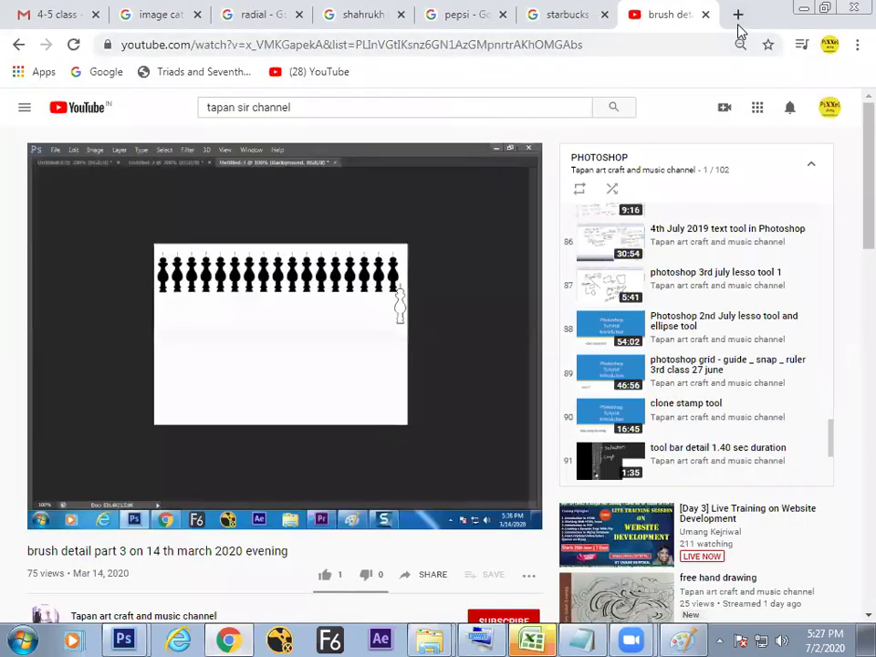
left_click(738, 15)
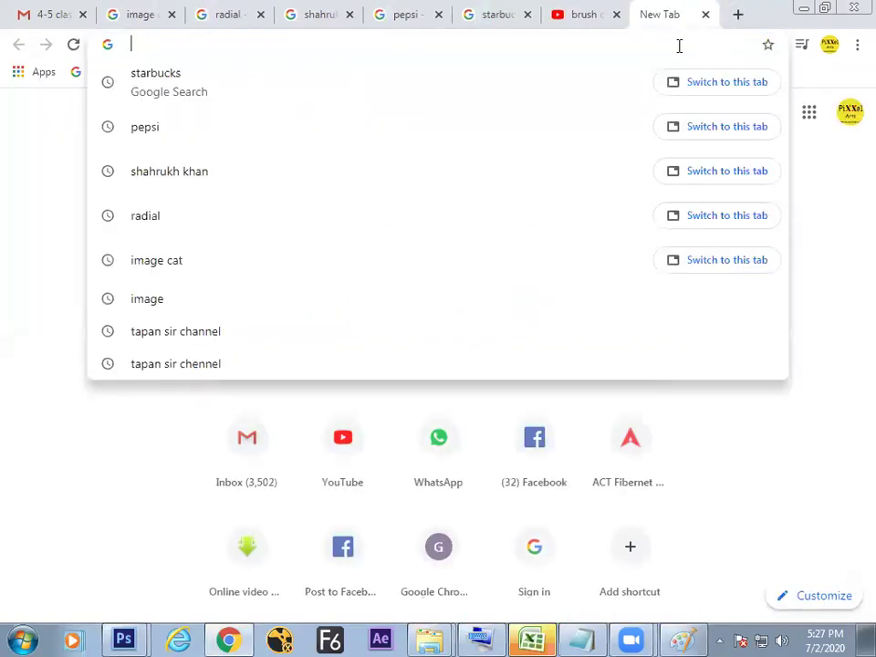
type("pa")
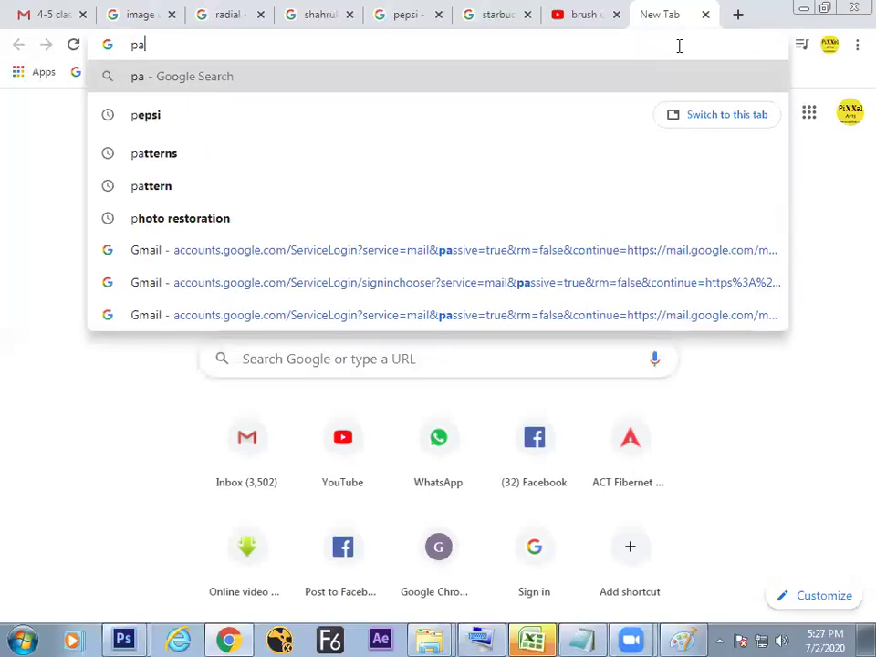
type("tten ")
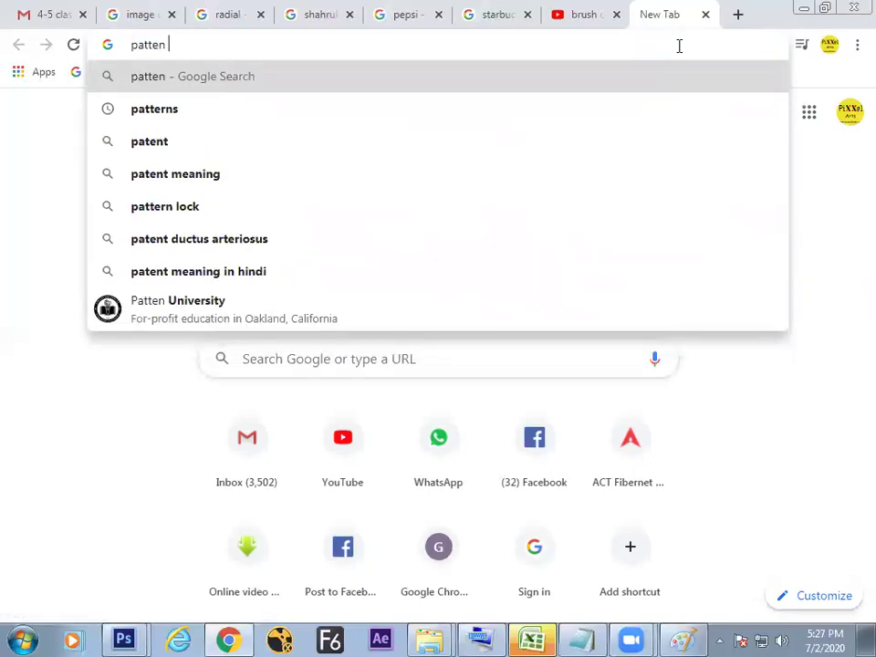
type("for textile")
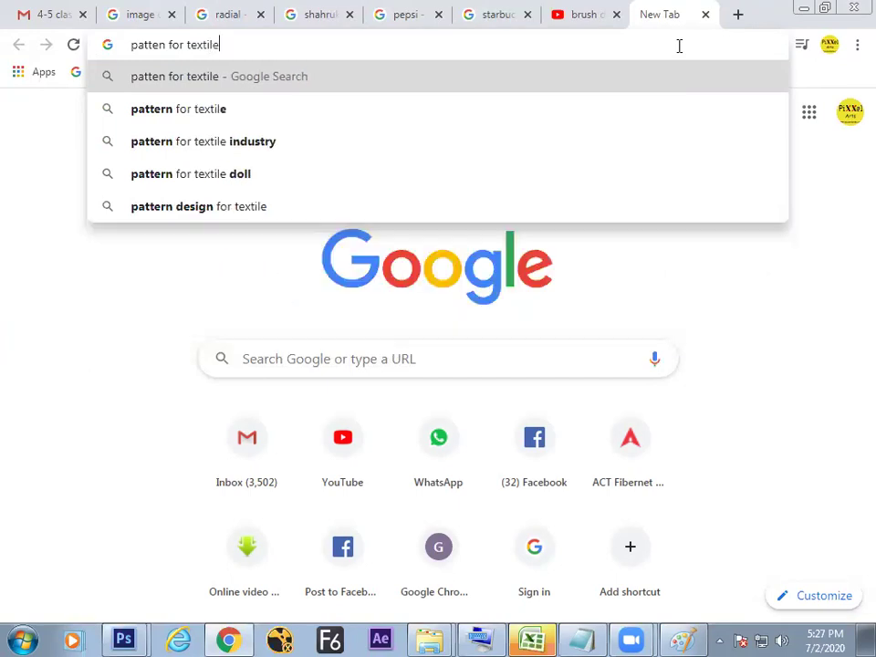
key("Return")
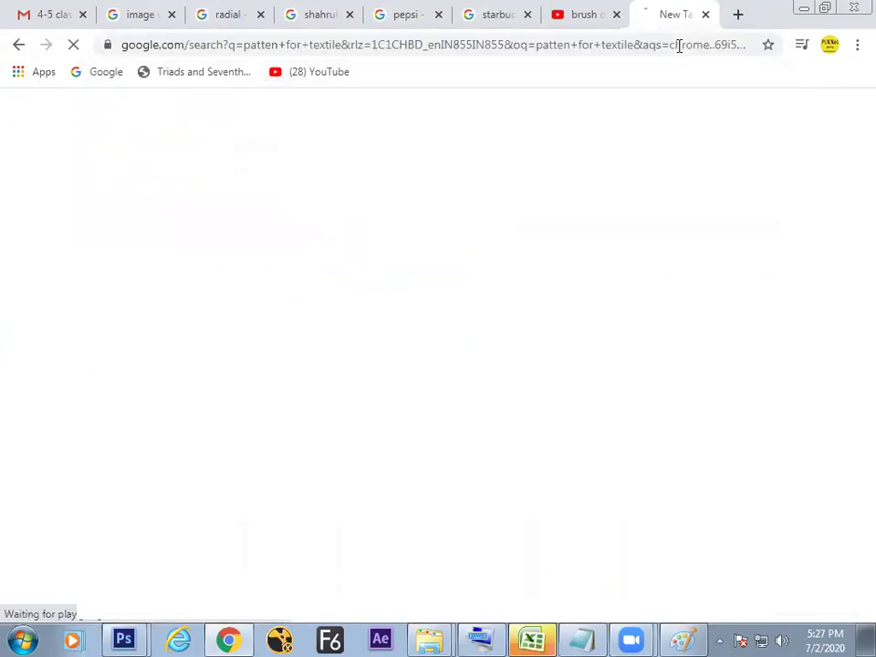
Show the image results and look through the textile pattern examples.
left_click(241, 174)
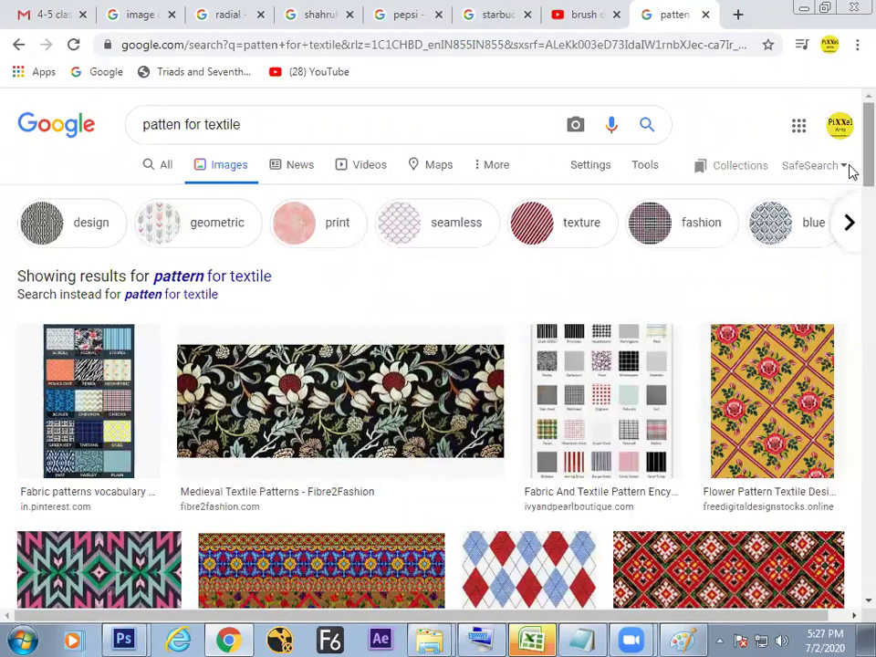
scroll(848, 212, "down", 3)
scroll(849, 219, "down", 1)
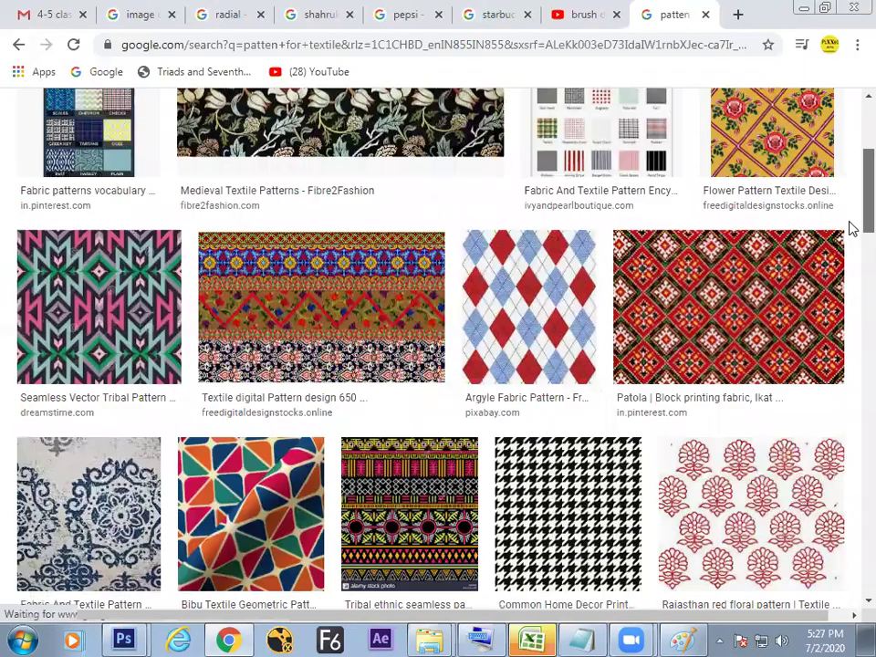
scroll(662, 261, "down", 1)
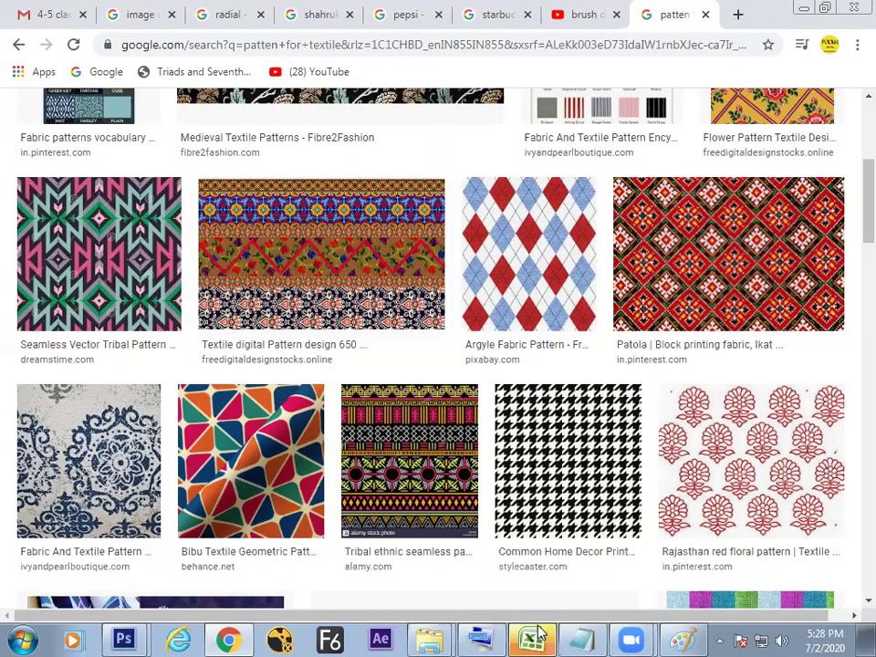
Return to Photoshop and create a 7 x 5 inch document at 72 pixels/inch with a white background.
left_click(681, 639)
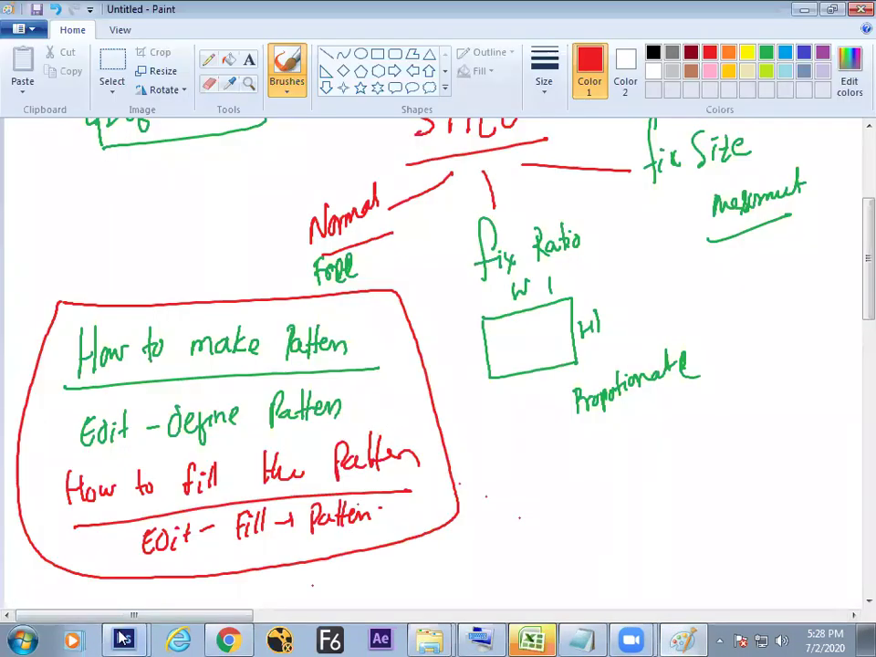
mouse_move(124, 639)
left_click(170, 572)
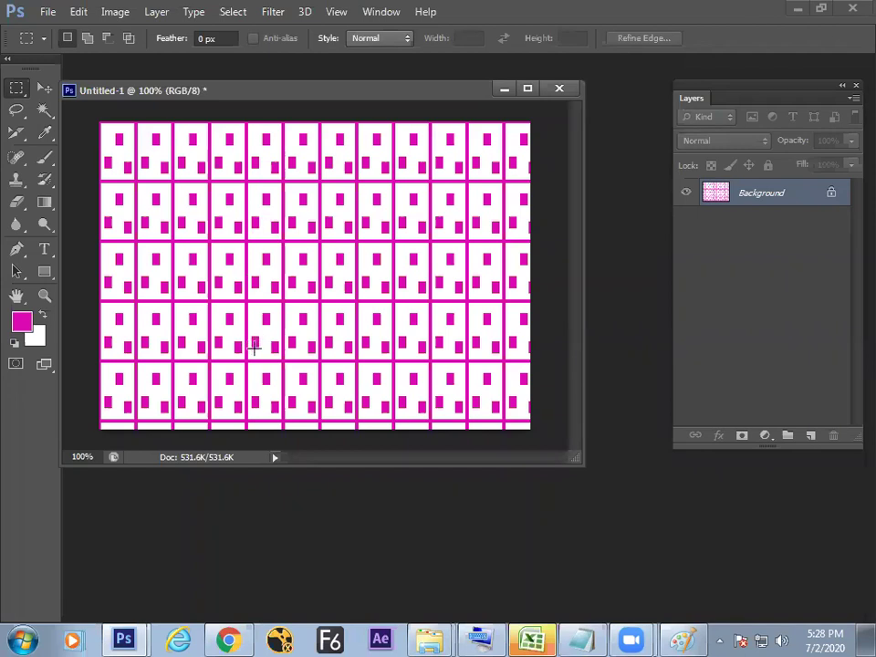
key("ctrl+n")
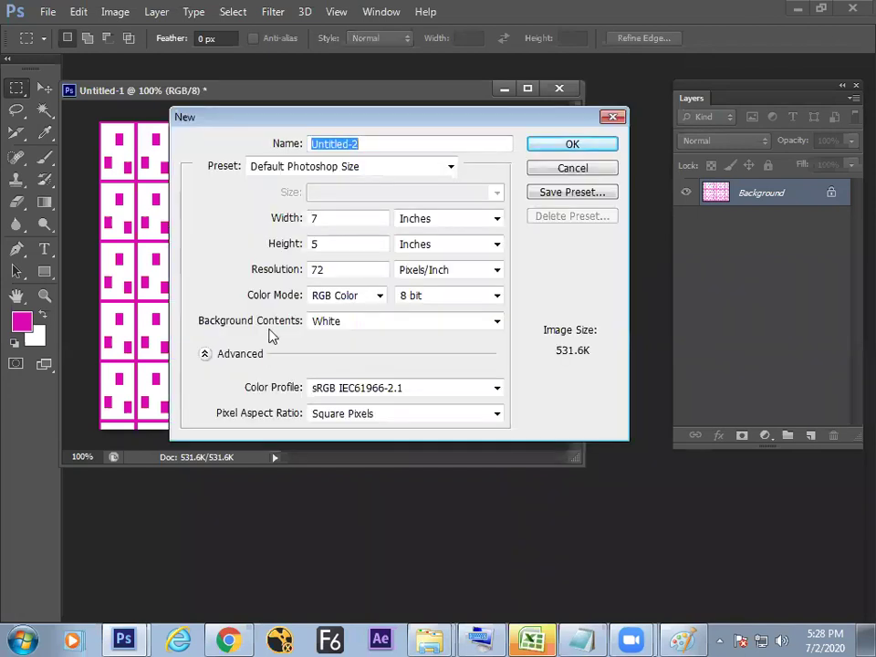
key("Return")
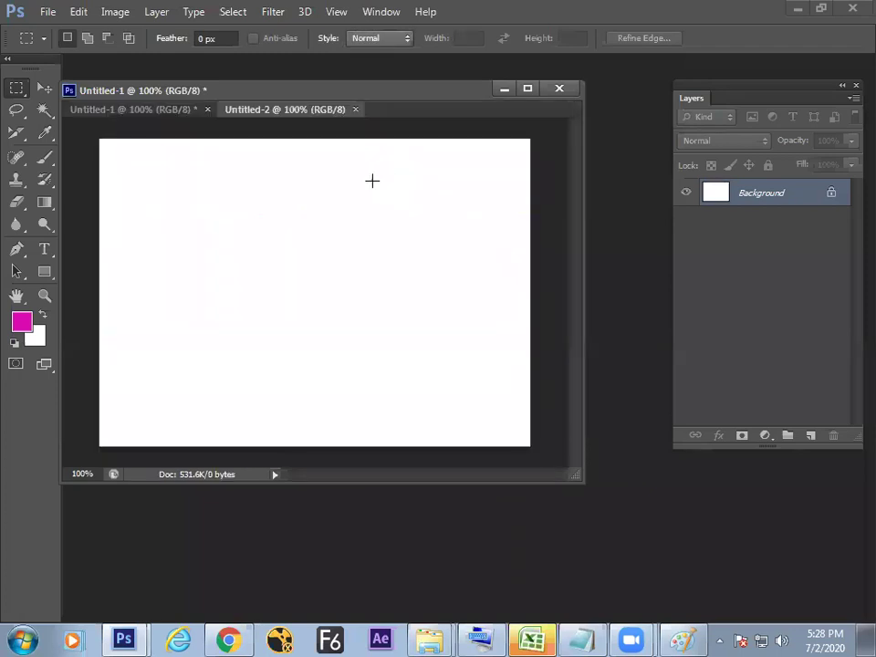
Draw a small magenta-filled rectangle near the canvas's upper-left corner.
left_click_drag(114, 155, 116, 163)
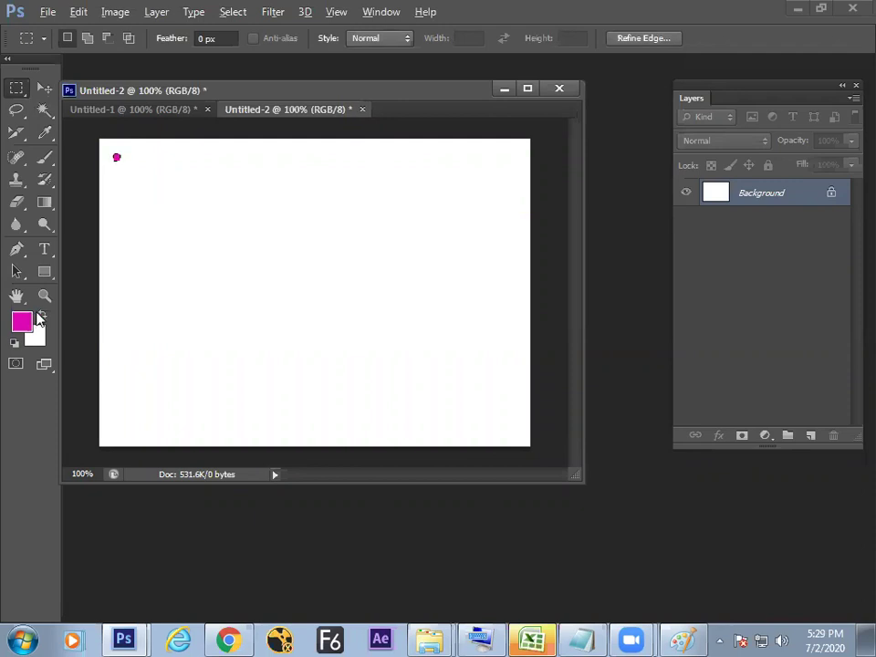
key("ctrl+plus")
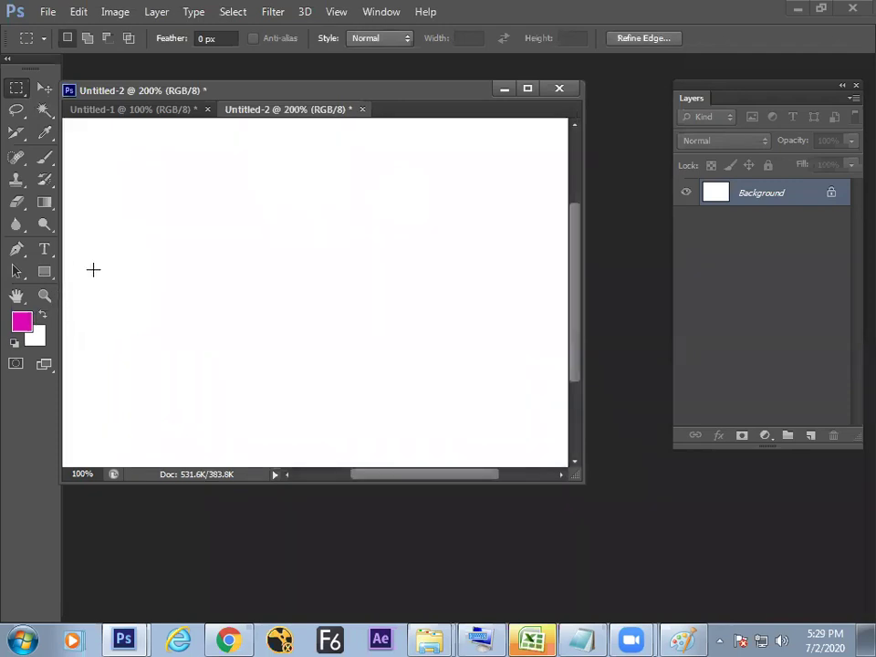
left_click_drag(274, 295, 307, 329)
scroll(279, 315, "down", 3)
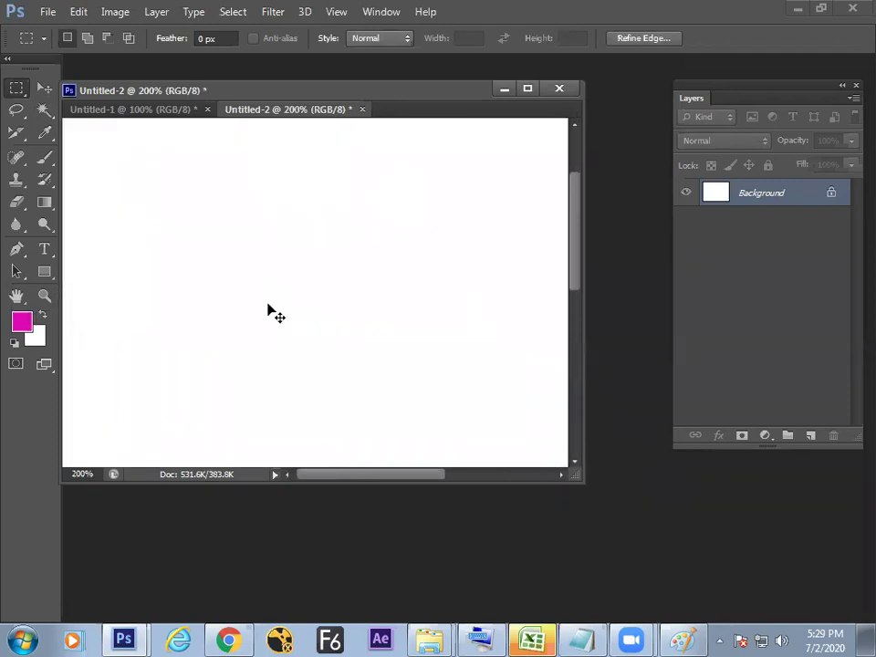
scroll(320, 304, "up", 1)
key("ctrl+plus")
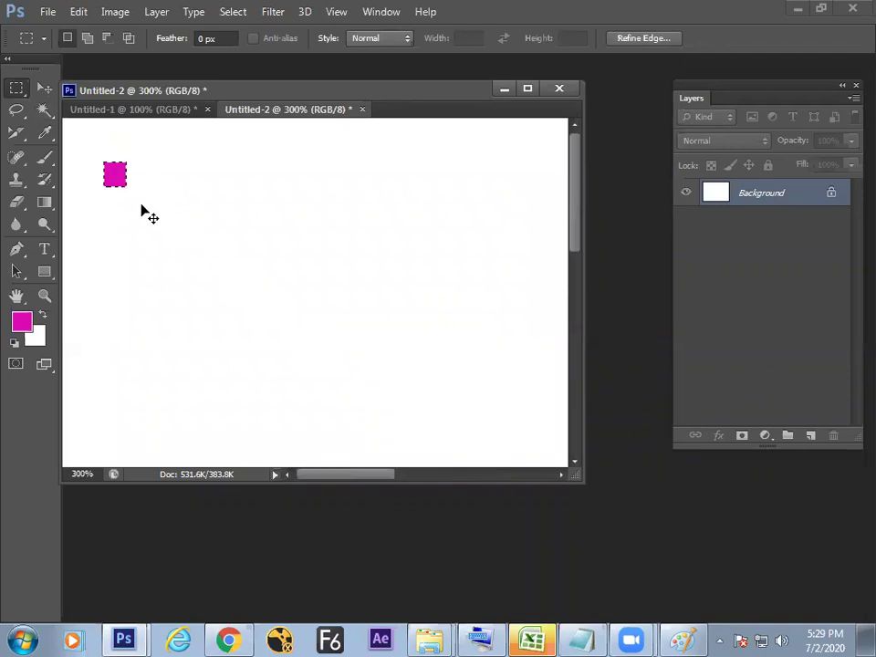
Select a slightly larger area around the magenta rectangle and try a 2 px magenta stroke inside it.
left_click(104, 161)
left_click_drag(100, 154, 128, 195)
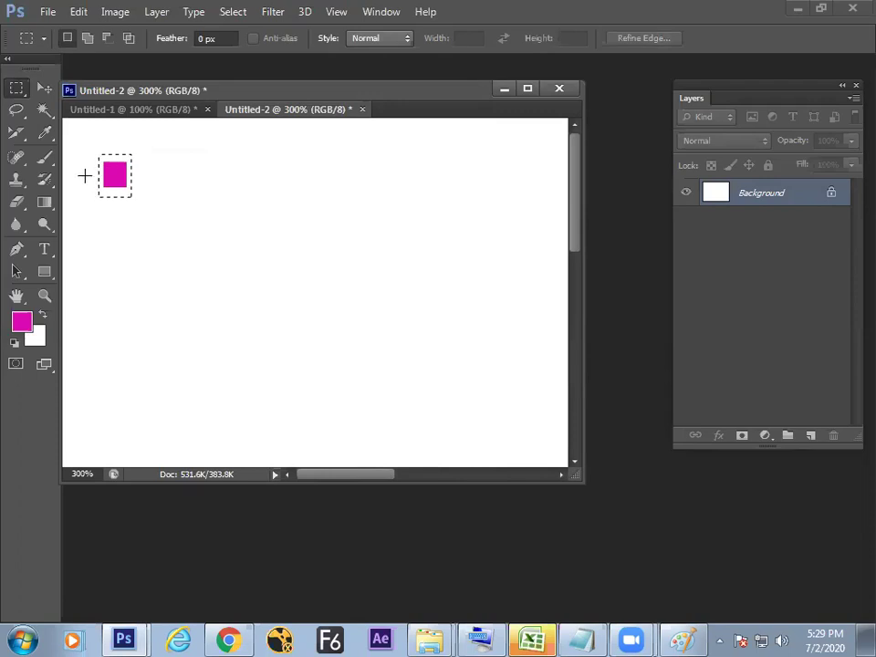
right_click(127, 183)
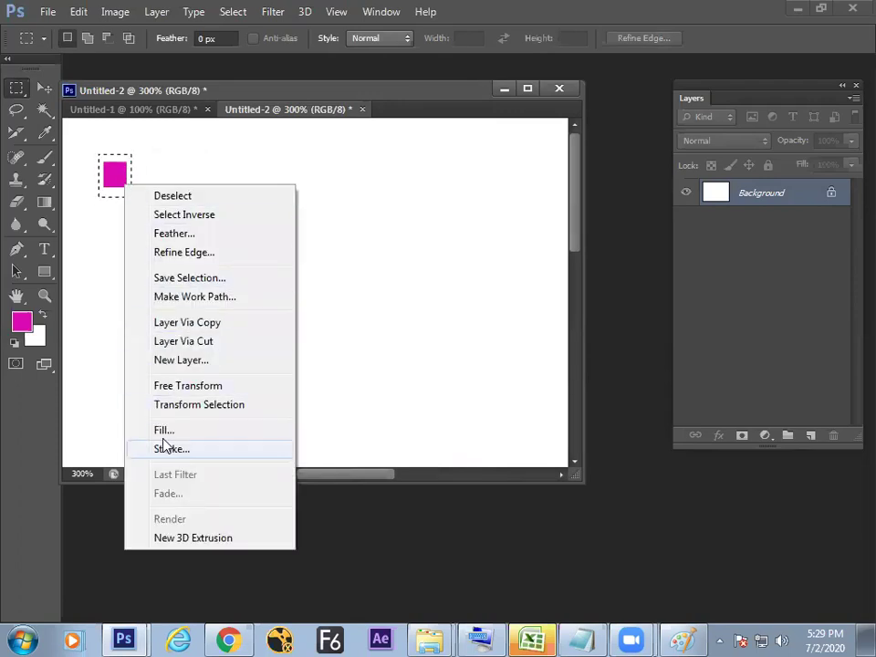
left_click(167, 449)
left_click(656, 156)
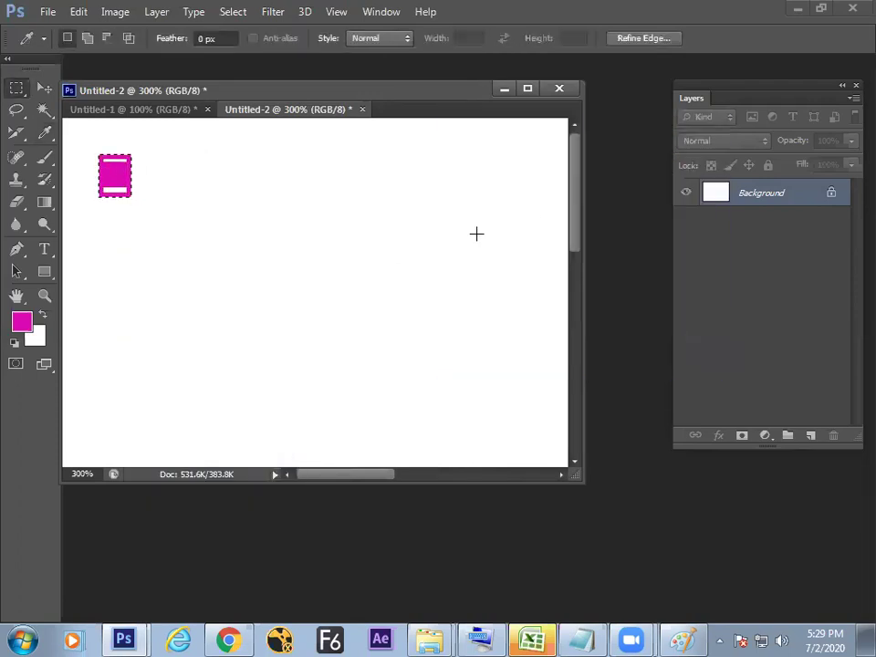
Undo the thick stroke and outline the selection with a 1 px magenta stroke inside.
right_click(168, 200)
left_click(220, 476)
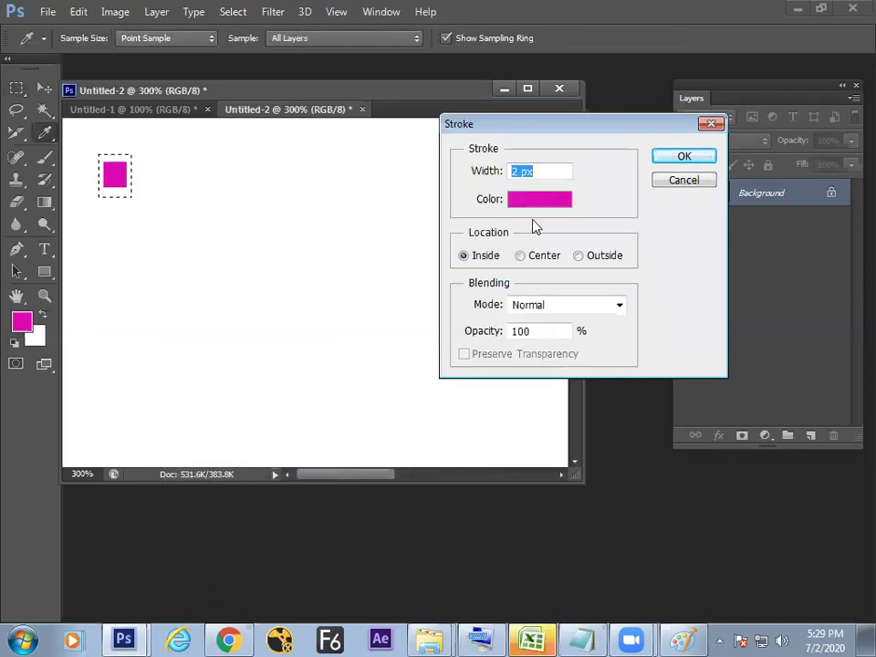
key("Return")
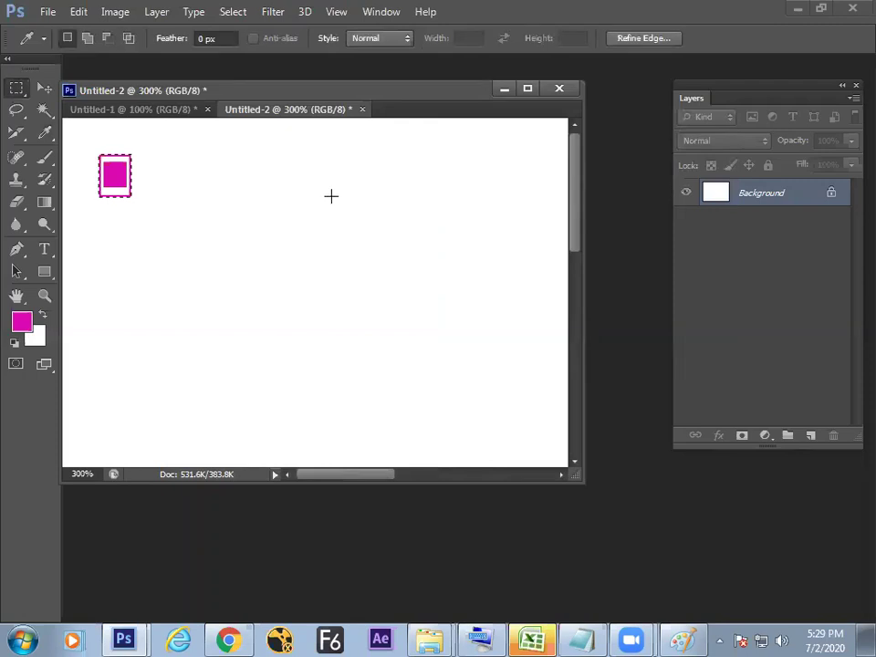
Define the framed magenta rectangle as a pattern and deselect it.
left_click(80, 12)
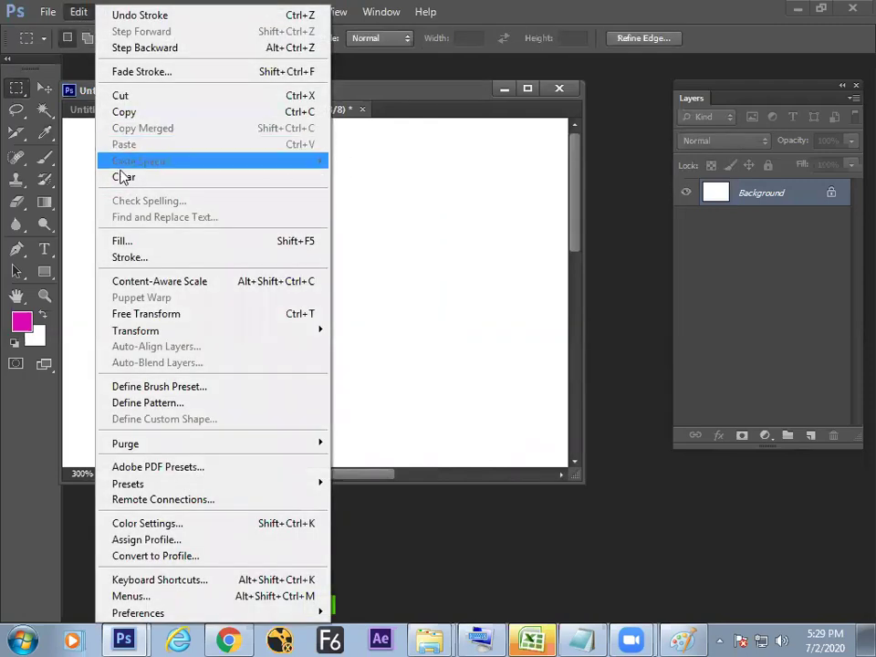
left_click(140, 403)
left_click(610, 220)
key("ctrl+d")
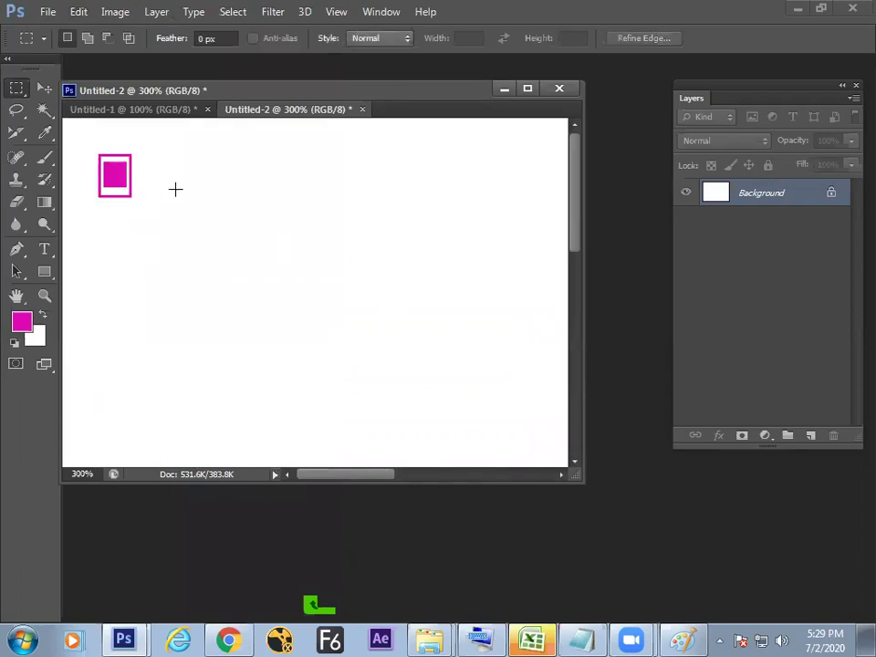
Draw three tiny magenta squares in a triangular arrangement beside the framed rectangle.
mouse_move(200, 182)
left_mouse_down()
mouse_move(215, 200)
mouse_move(195, 198)
left_mouse_up()
key("alt+BackSpace")
key("alt+BackSpace")
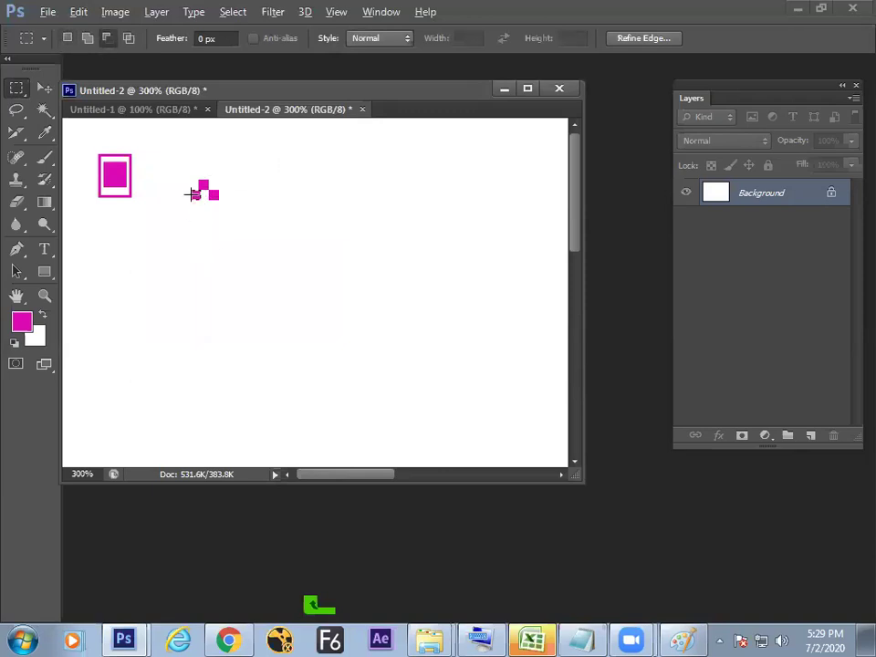
Select the area around the three tiny squares and define it as a pattern.
left_click_drag(187, 175, 223, 204)
left_click(79, 11)
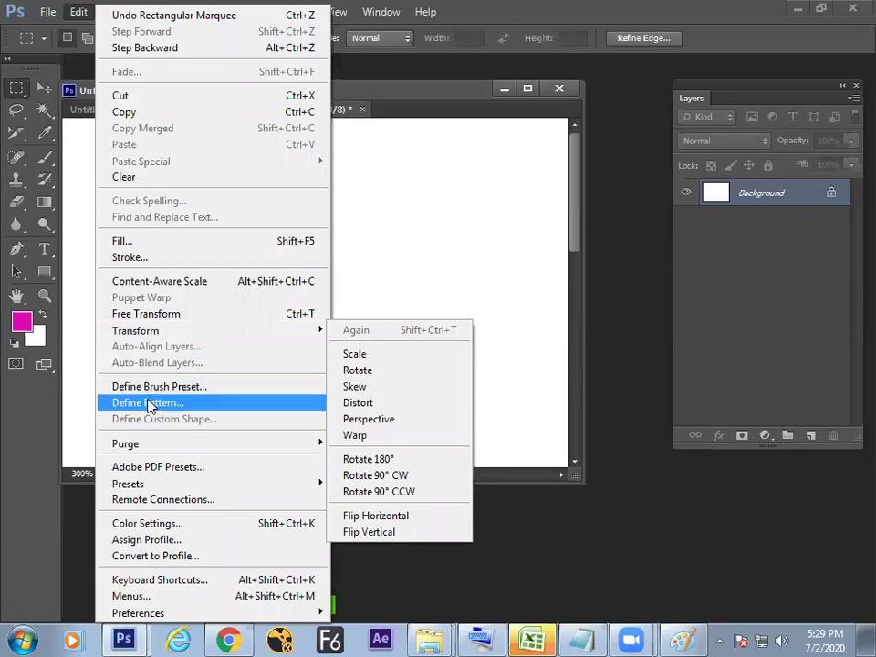
left_click(119, 402)
left_click(618, 223)
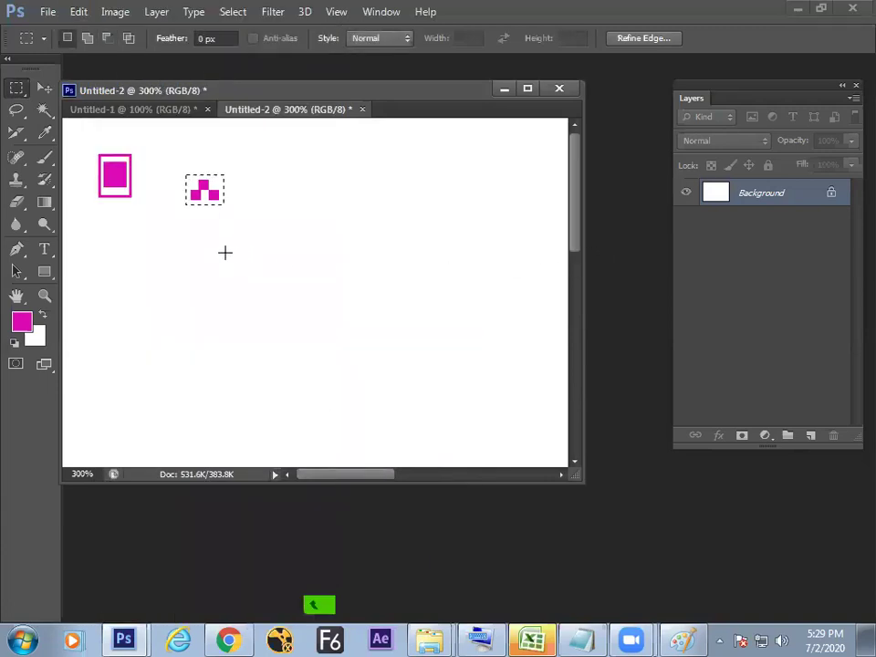
Select a small rectangle below the two motifs and fill it with magenta in Normal mode at 100% opacity.
key("ctrl+minus")
key("ctrl+minus")
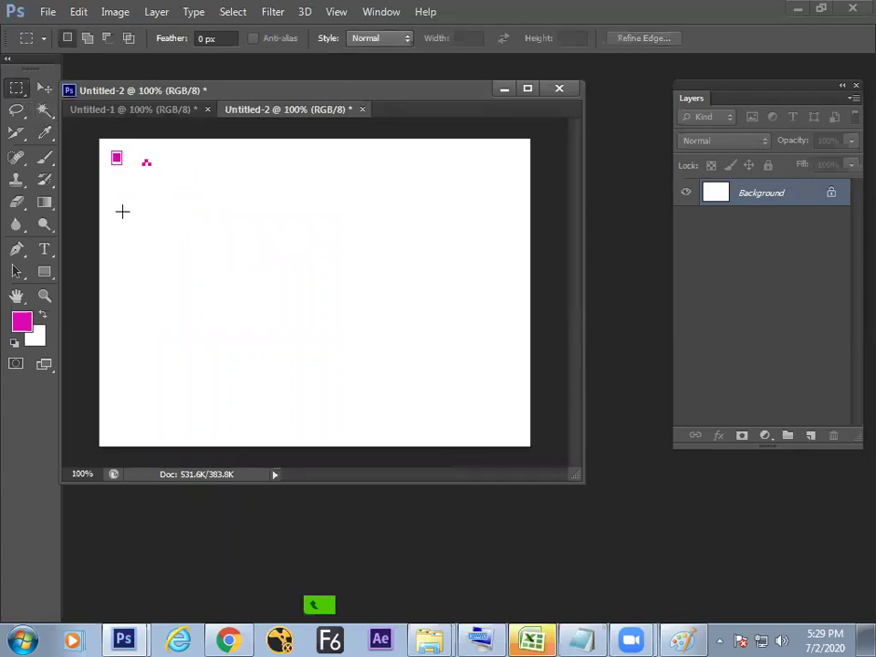
left_click_drag(120, 204, 137, 225)
left_click(162, 269)
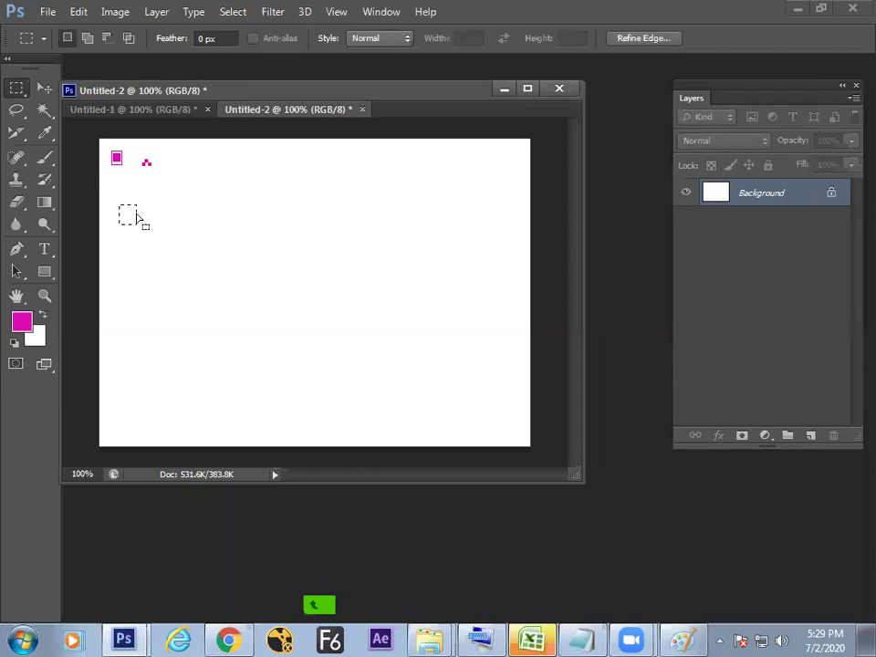
right_click(127, 223)
left_click(187, 473)
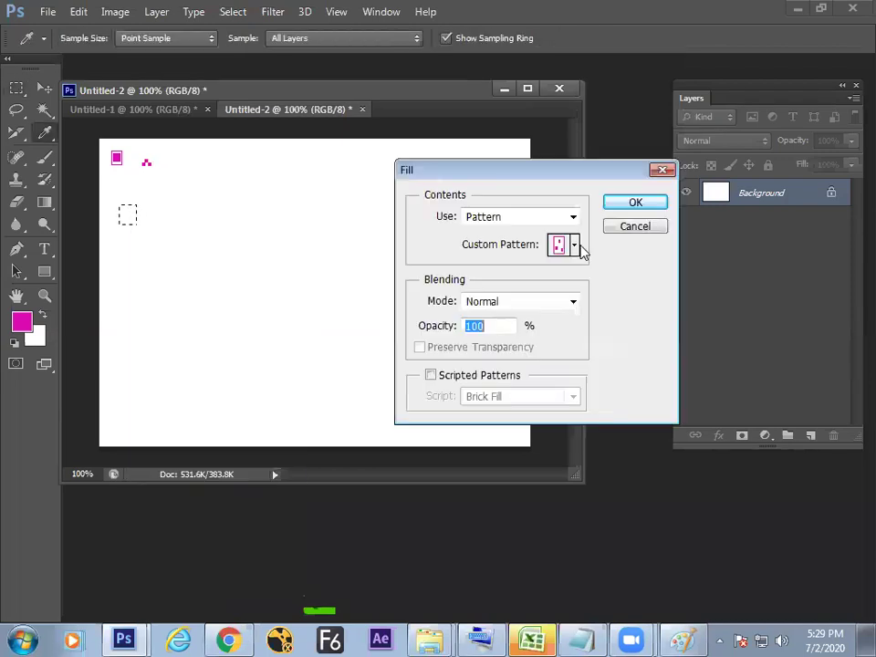
left_click(568, 217)
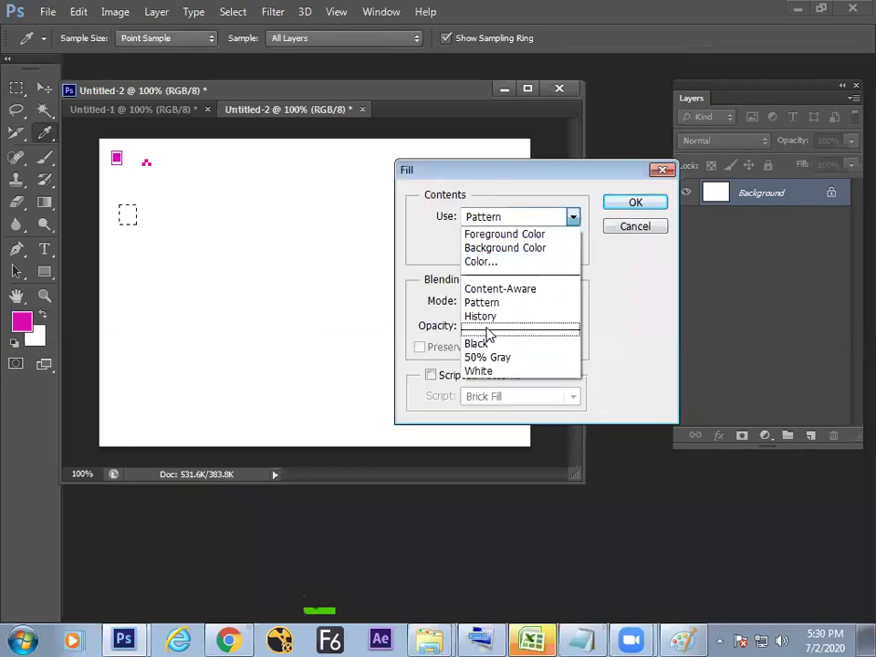
left_click(488, 263)
left_click(525, 333)
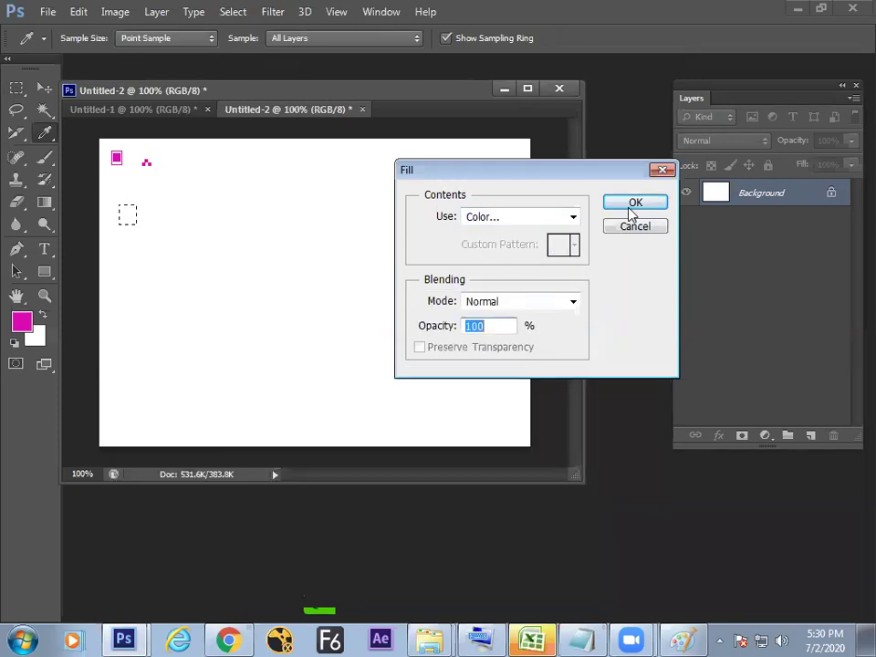
left_click(633, 204)
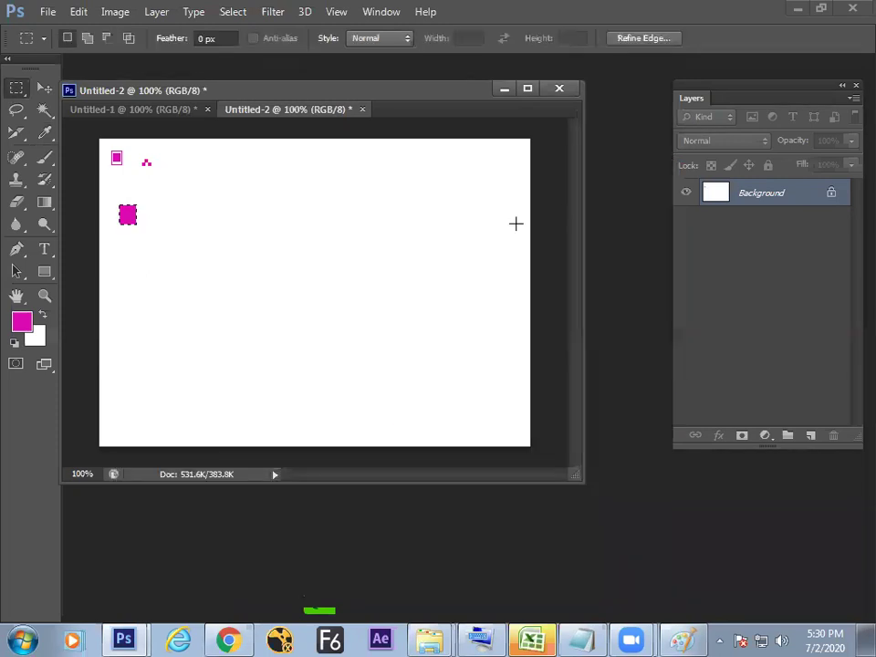
Select a larger rectangle around the new magenta rectangle and stroke it with a 1 px magenta line inside, Normal mode, 100% opacity.
left_click_drag(112, 199, 142, 232)
right_click(137, 230)
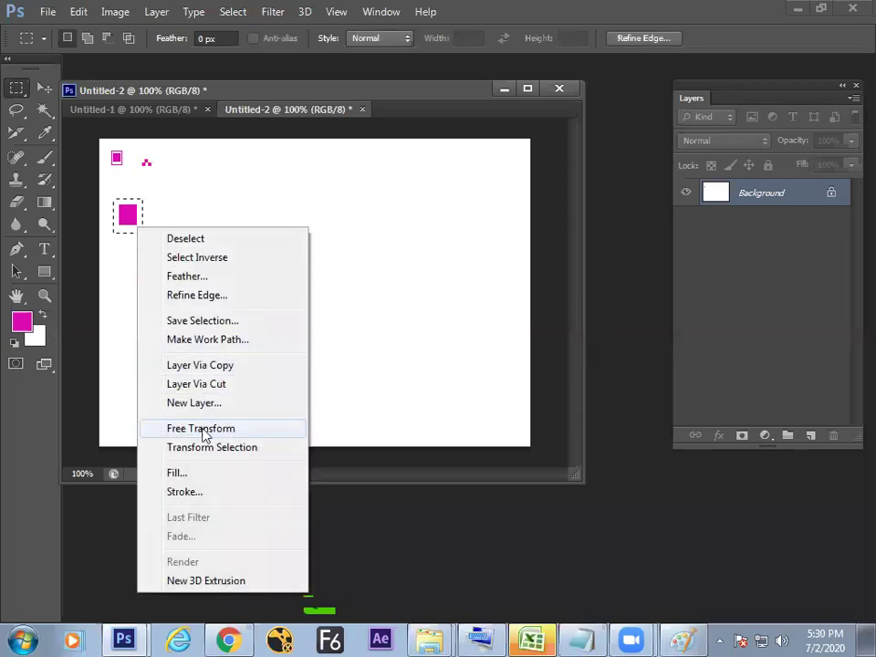
left_click(183, 492)
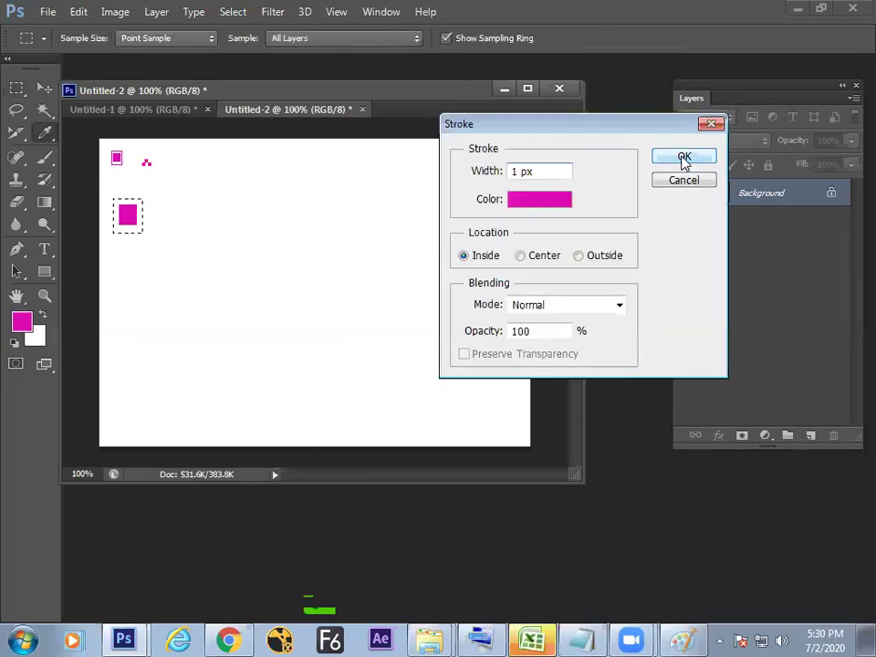
left_click(682, 159)
Define the larger framed rectangle as a pattern and deselect it.
left_click(79, 11)
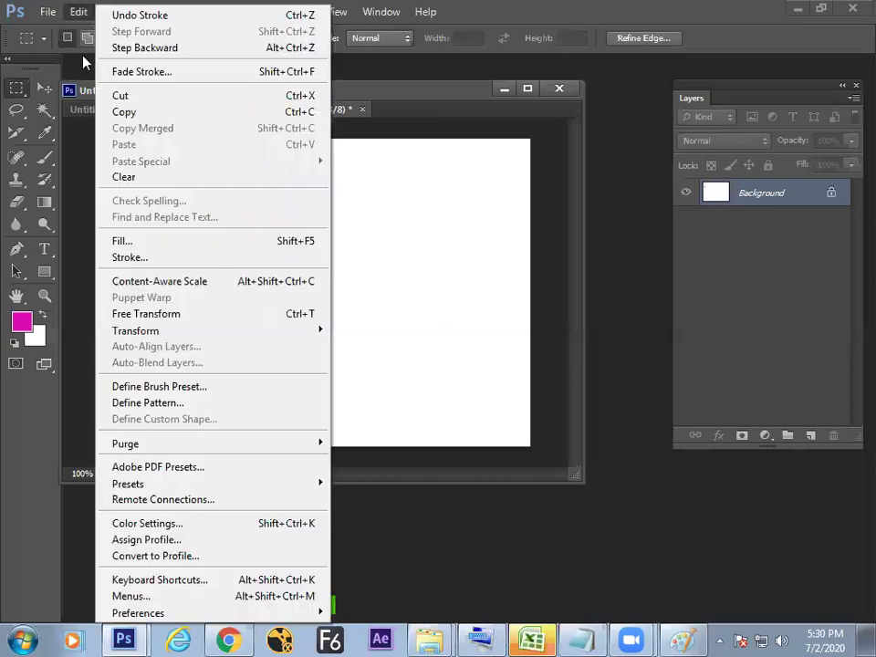
left_click(141, 402)
left_click(610, 221)
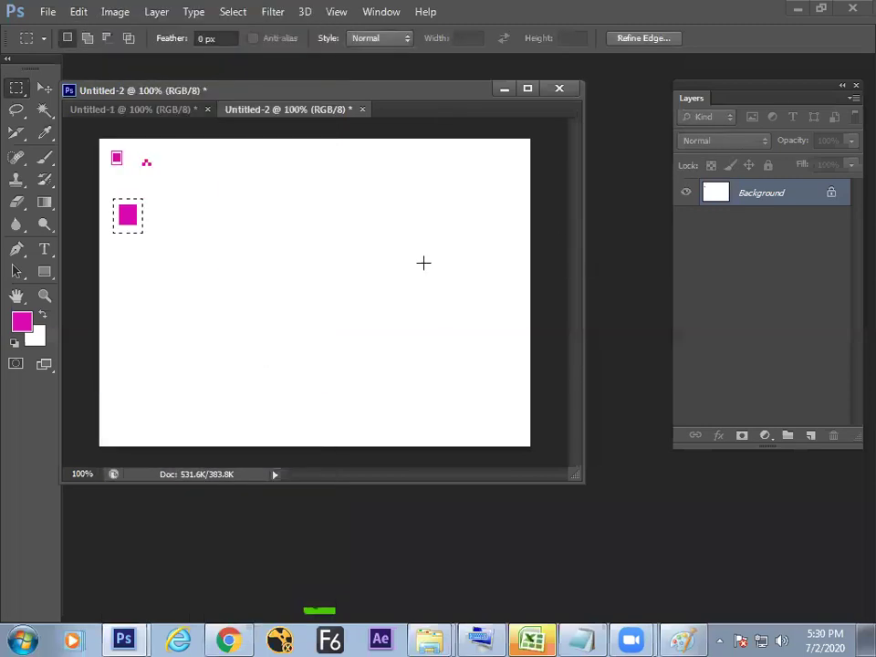
left_click(210, 250)
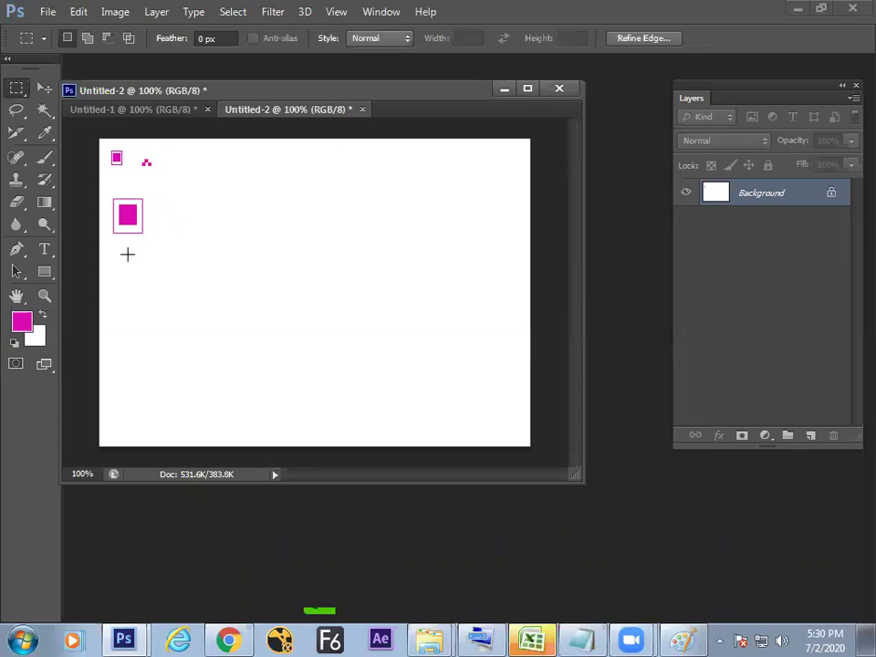
Clear all the motifs by filling the entire canvas with the background color in Normal mode at 100% opacity.
right_click(186, 244)
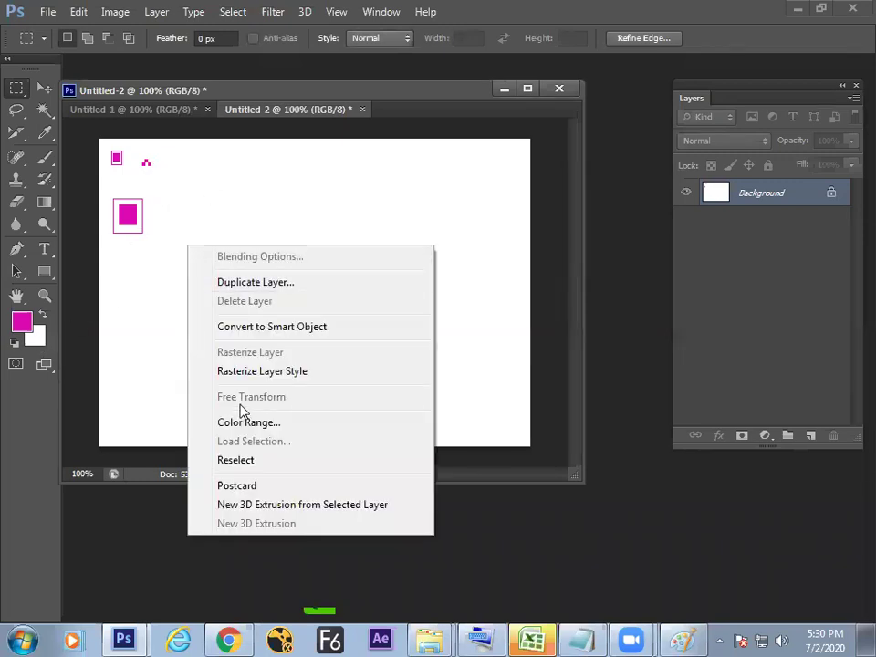
left_click(79, 12)
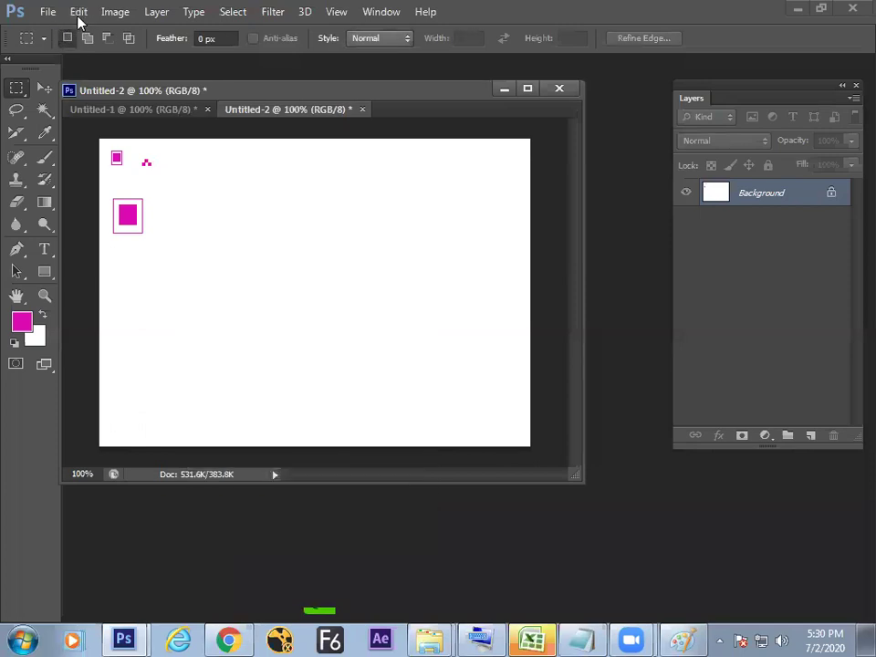
left_click(79, 13)
left_click(117, 243)
left_click(490, 220)
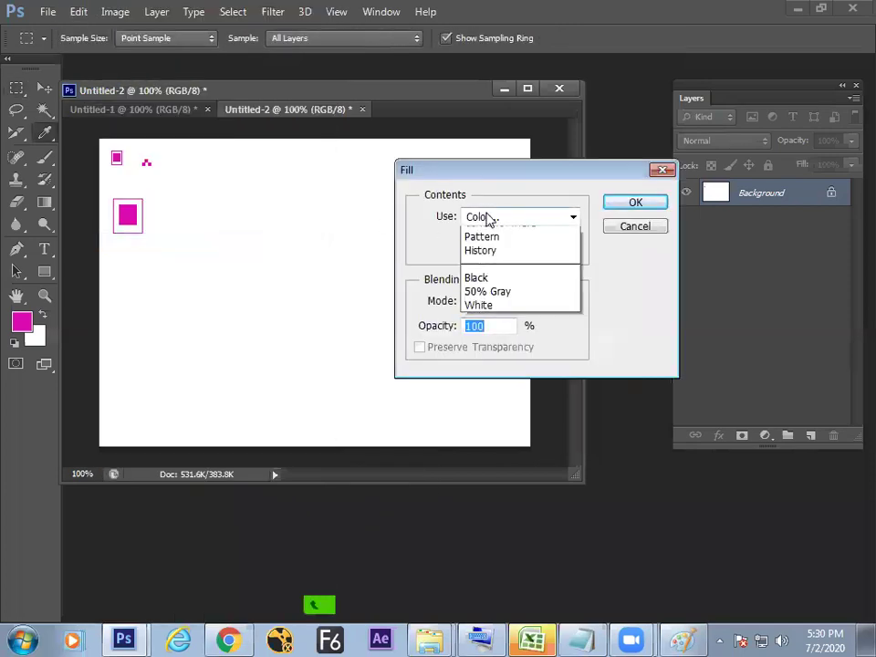
left_click(525, 250)
left_click(633, 203)
Select a full-width strip along the canvas's top edge and fill it with the small framed-rectangle pattern in Normal mode at 100% opacity.
key("m")
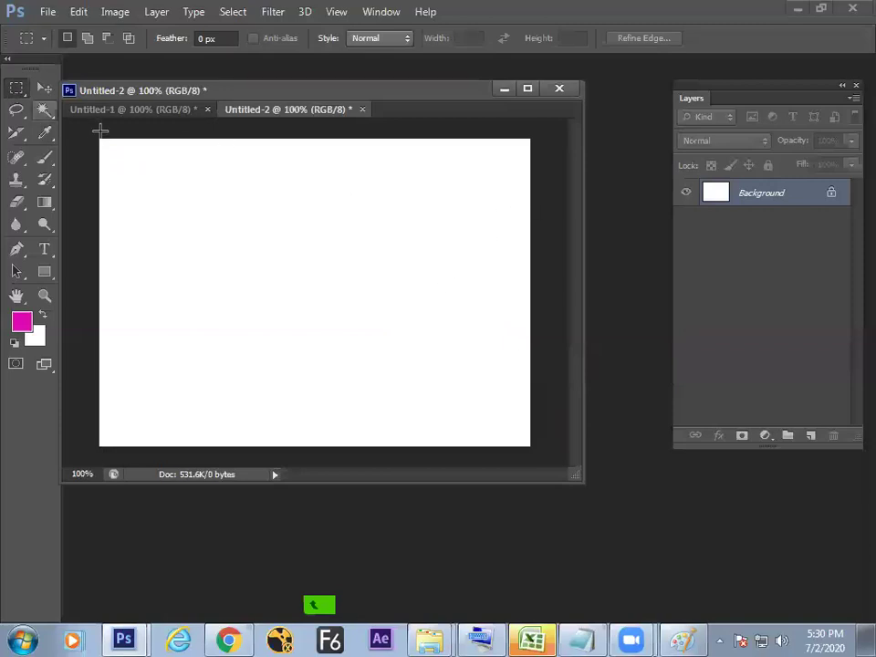
left_click_drag(102, 141, 540, 174)
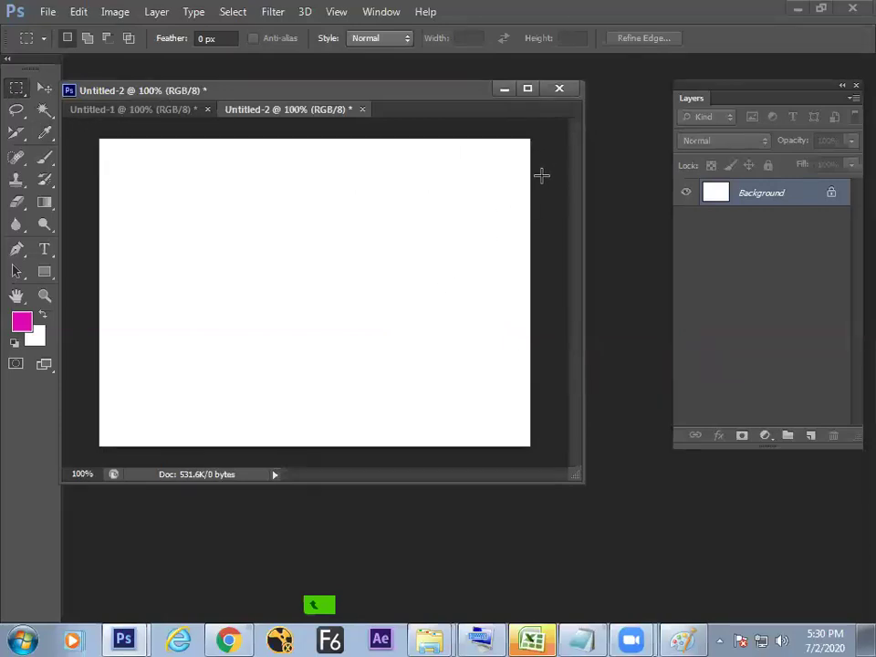
left_click(79, 13)
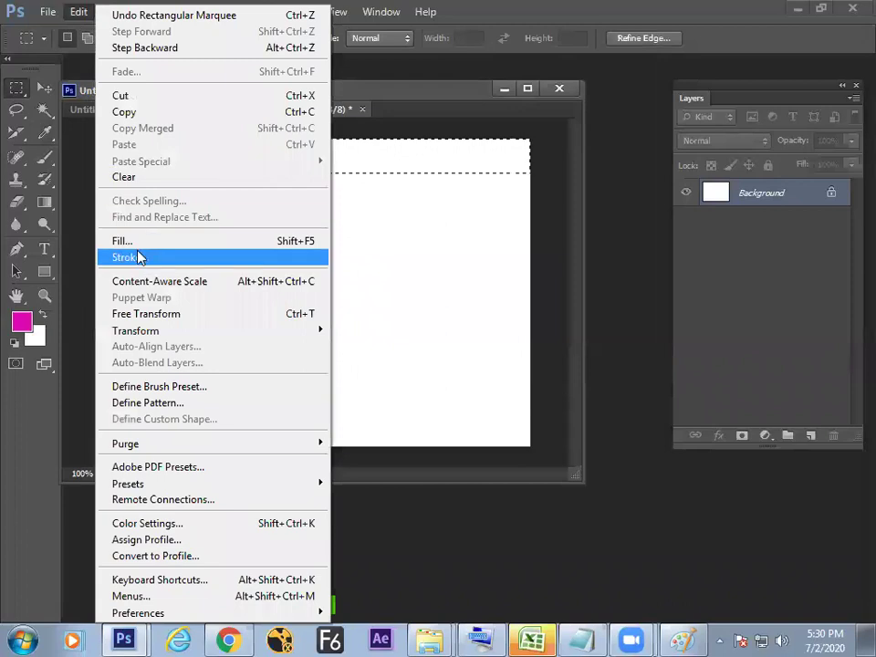
left_click(140, 242)
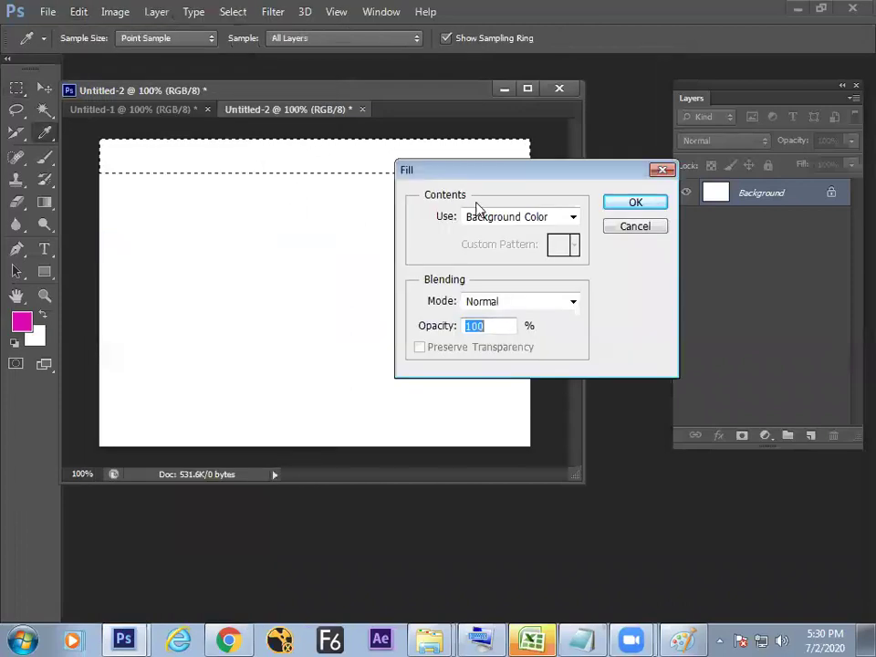
left_click(532, 227)
left_click(500, 309)
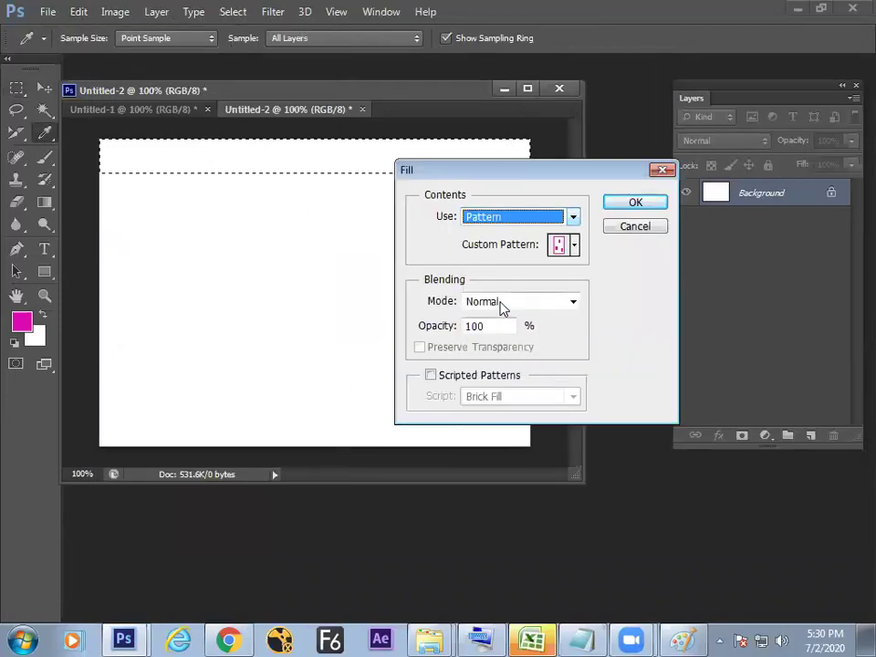
left_click(574, 245)
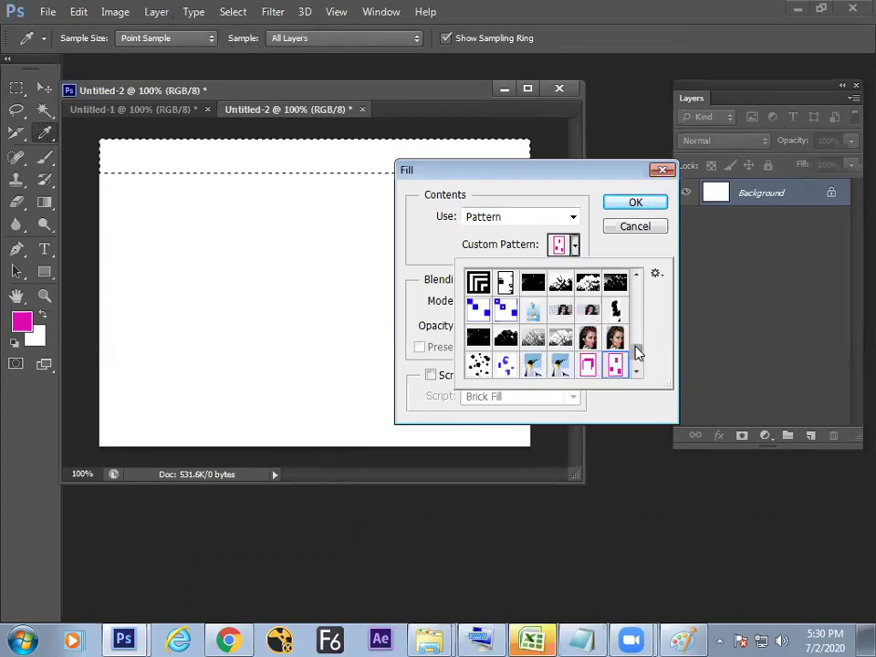
scroll(637, 354, "down", 1)
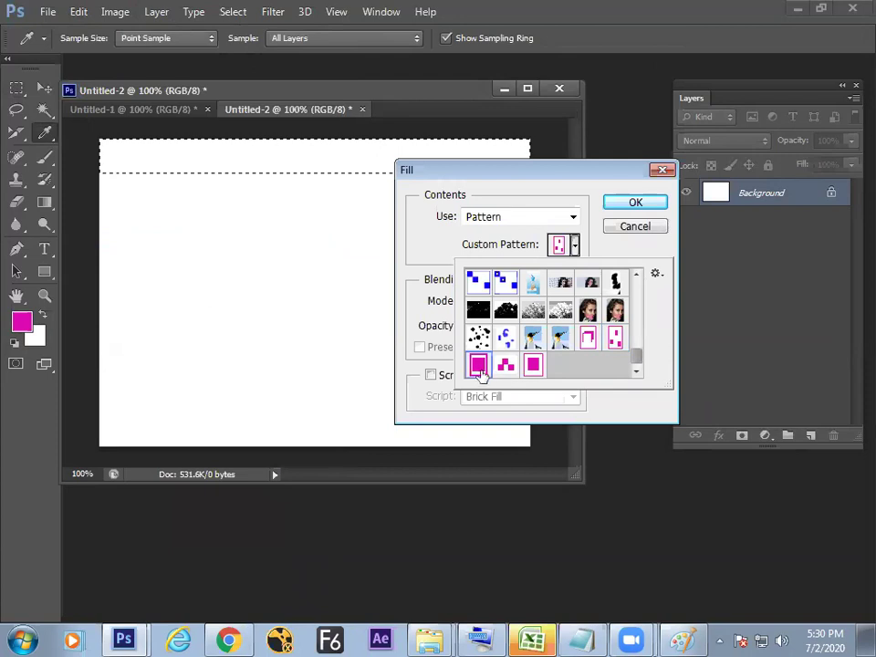
left_click(637, 204)
left_click(637, 204)
Shift the strip selection downward, then undo the move and the strip's pattern fill.
key("m")
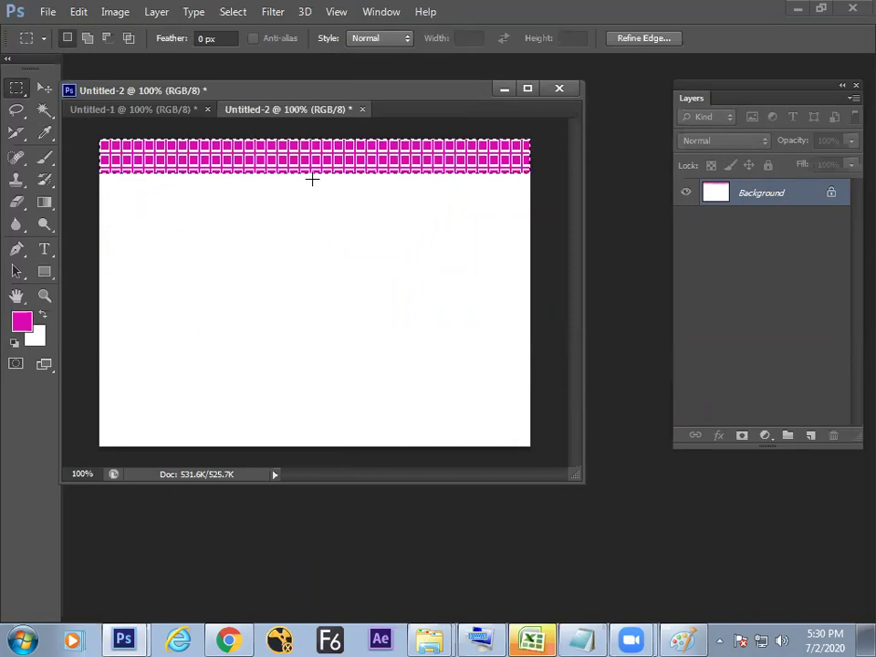
left_click_drag(315, 178, 309, 200)
key("ctrl+z")
key("ctrl+alt+z")
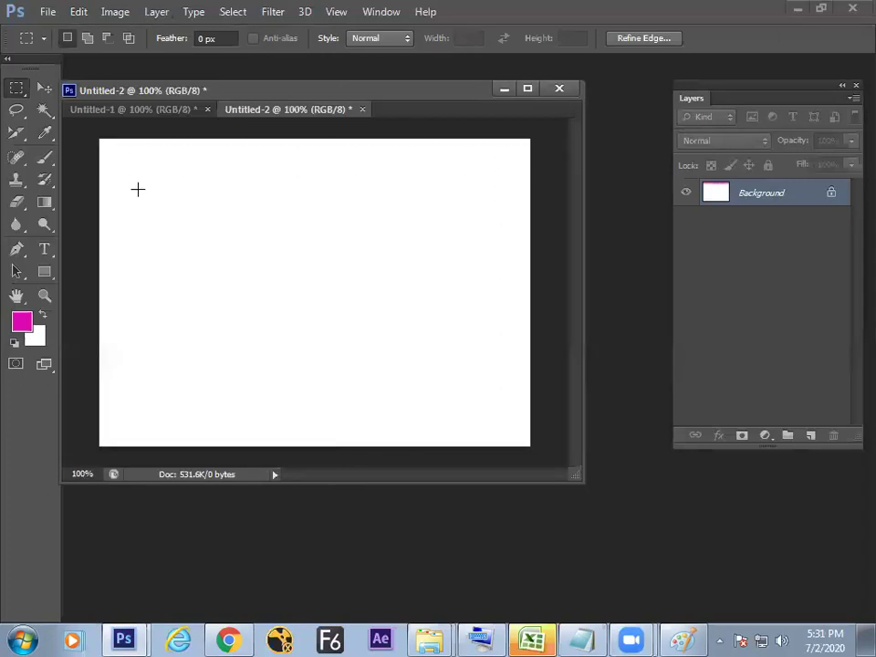
Try filling the entire canvas with the small framed-rectangle pattern, then undo the fill.
left_click(79, 11)
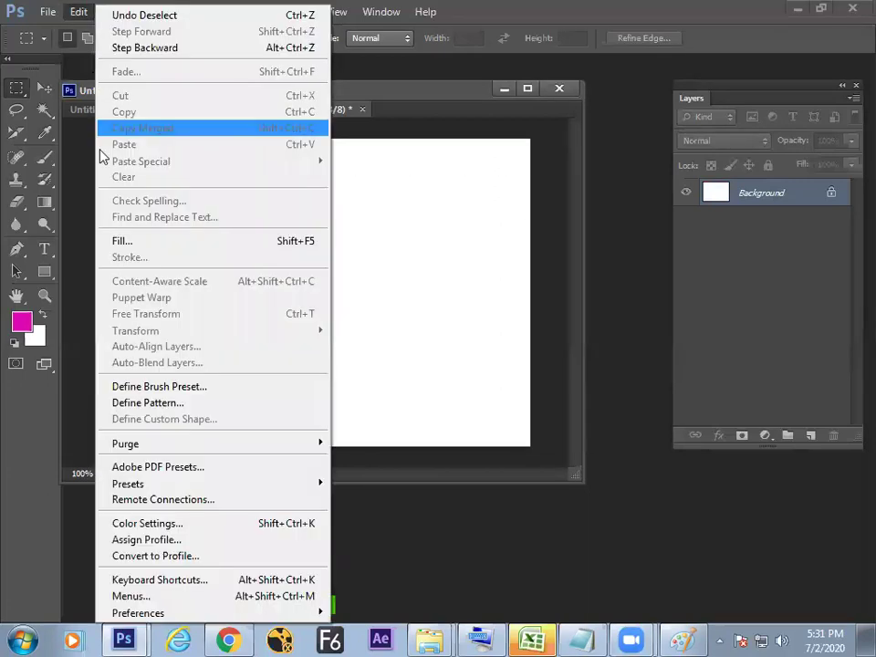
left_click(117, 243)
left_click(643, 200)
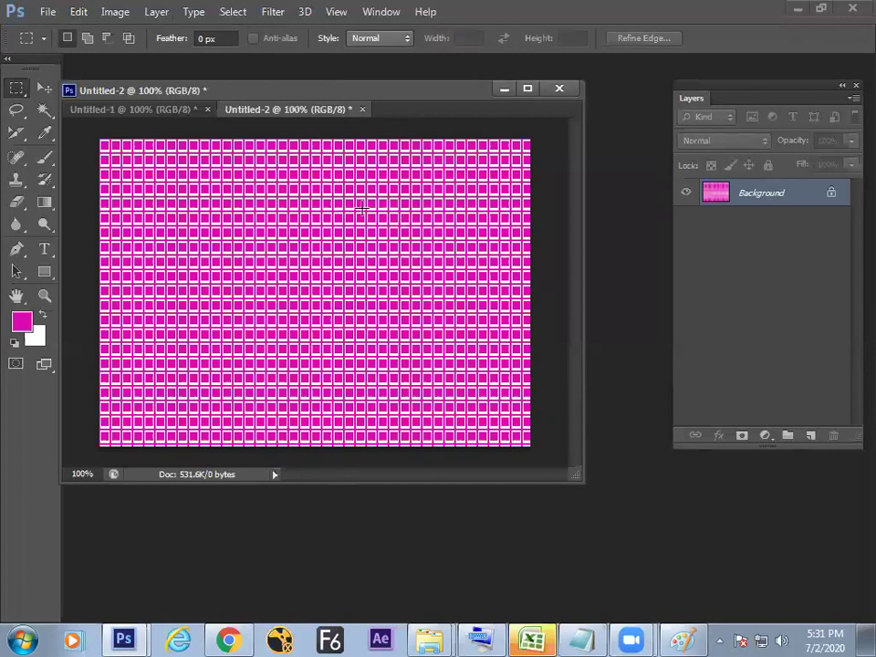
key("ctrl+z")
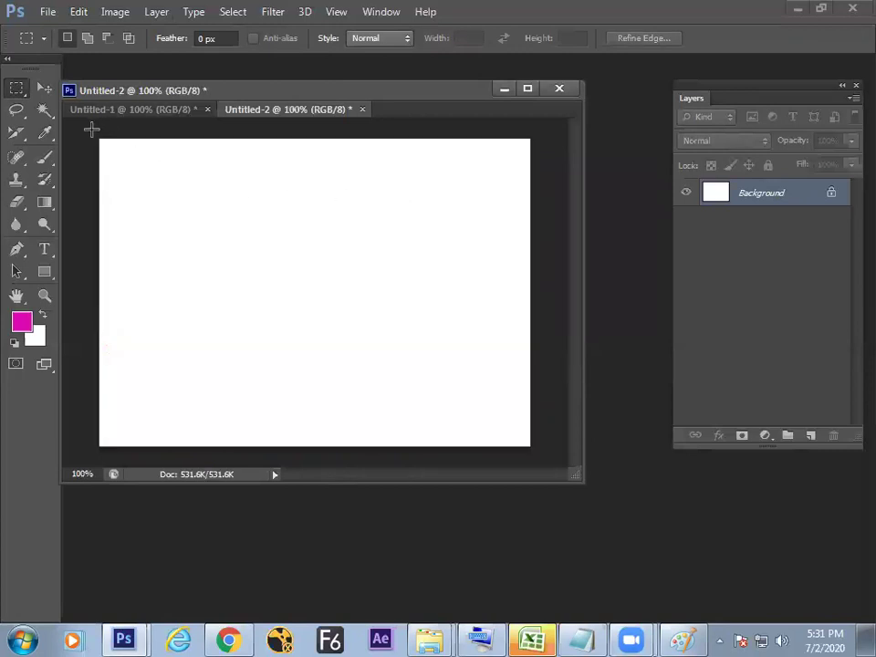
Select a slightly taller full-width strip along the canvas's top edge and fill it with the small framed-rectangle pattern.
left_click_drag(93, 133, 538, 183)
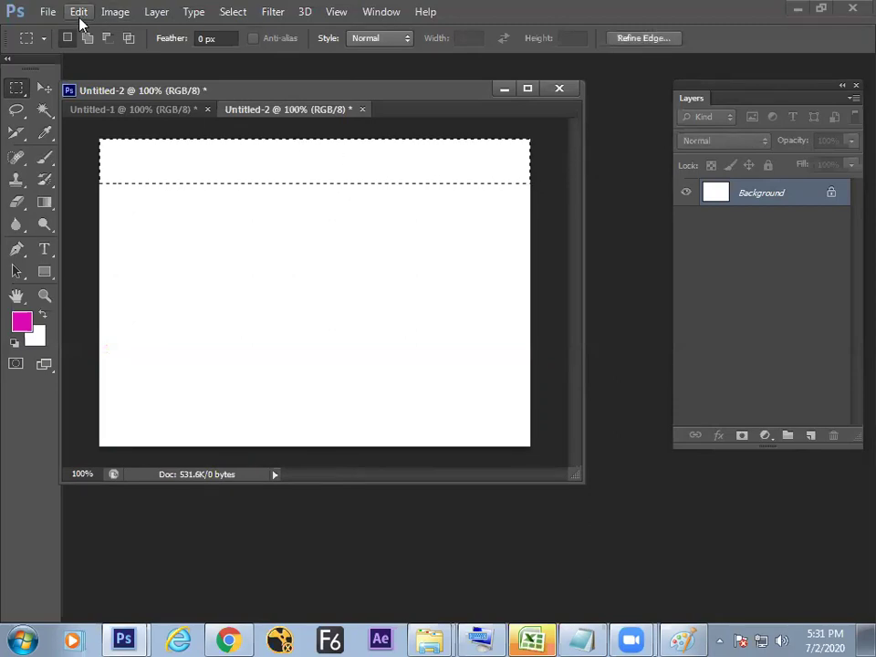
left_click(79, 12)
left_click(121, 241)
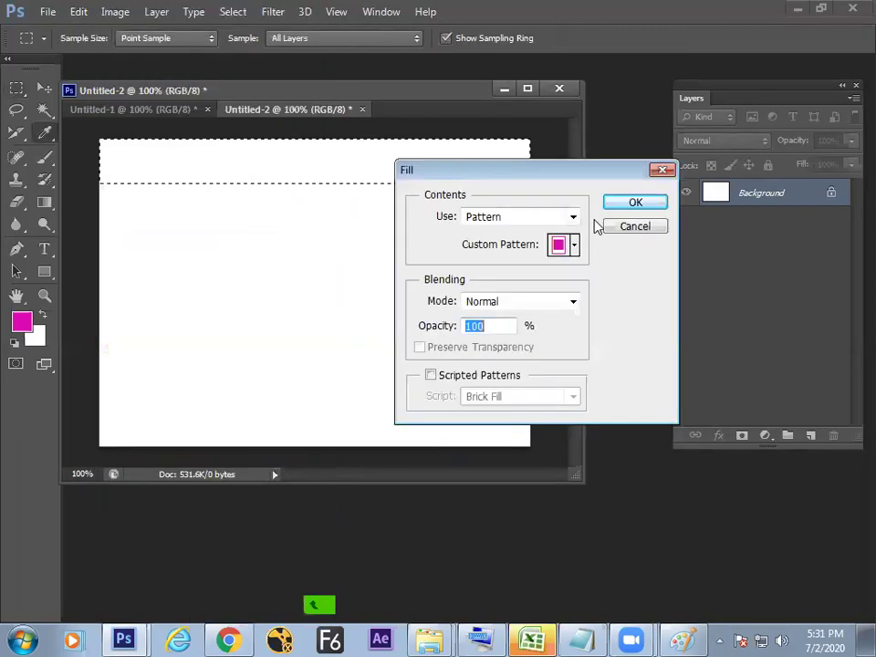
left_click(633, 203)
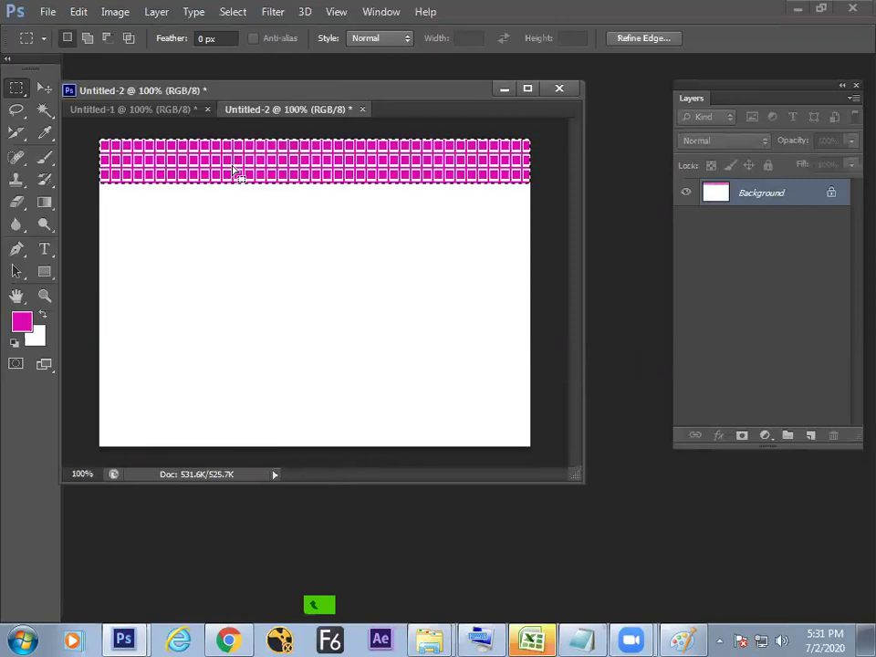
Move the strip selection directly below the filled band and fill it with the three-squares pattern.
left_click_drag(235, 173, 229, 211)
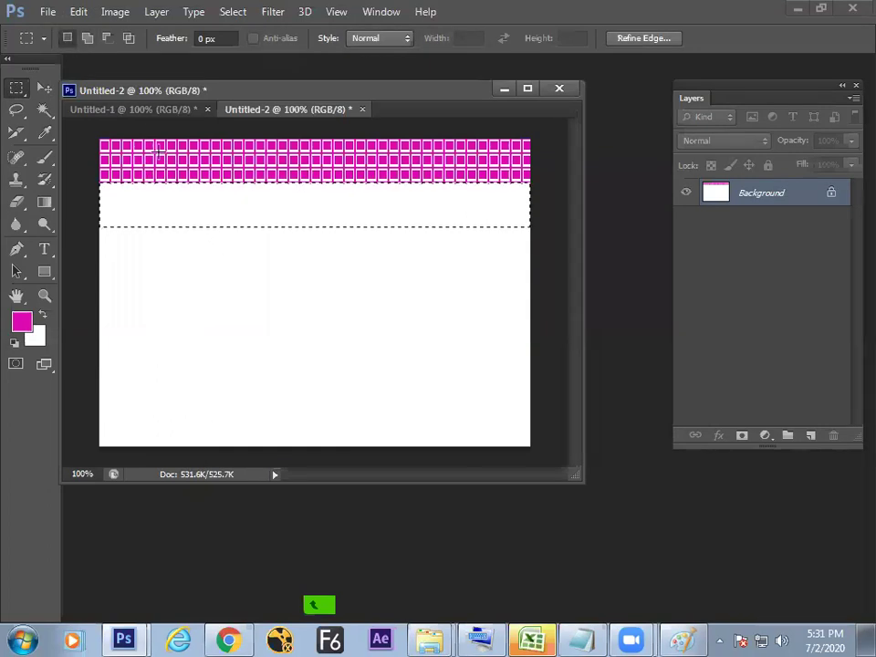
left_click(79, 11)
left_click(120, 241)
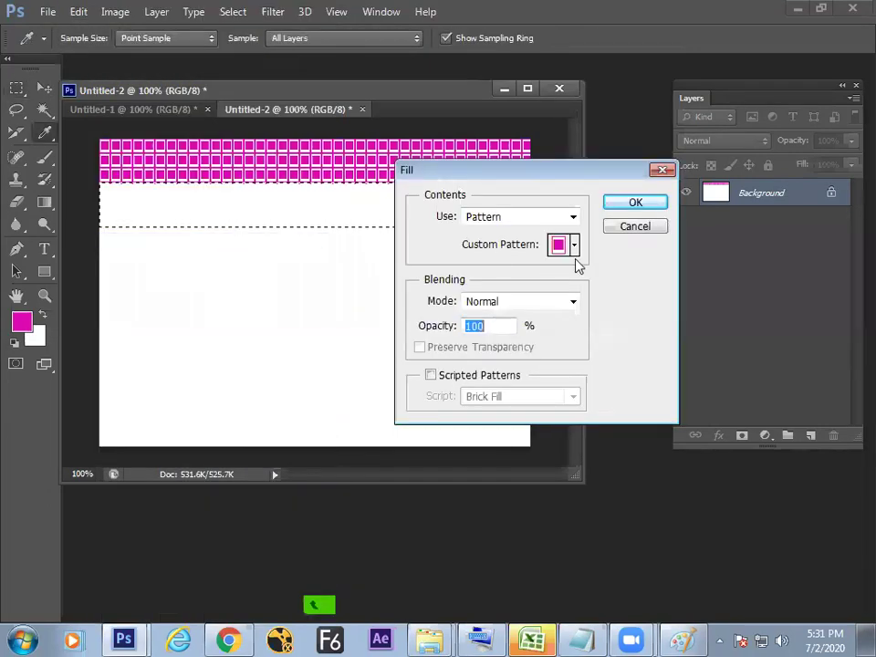
left_click(575, 244)
left_click(508, 355)
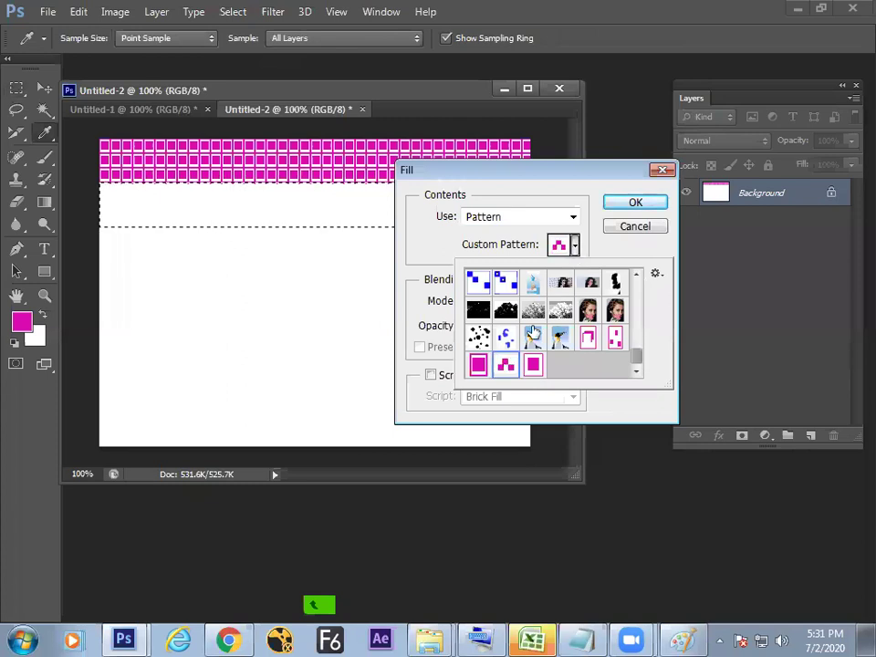
left_click(636, 203)
Move the strip selection directly below the three-squares band and fill it with the larger framed-rectangle pattern.
left_click_drag(242, 225, 236, 264)
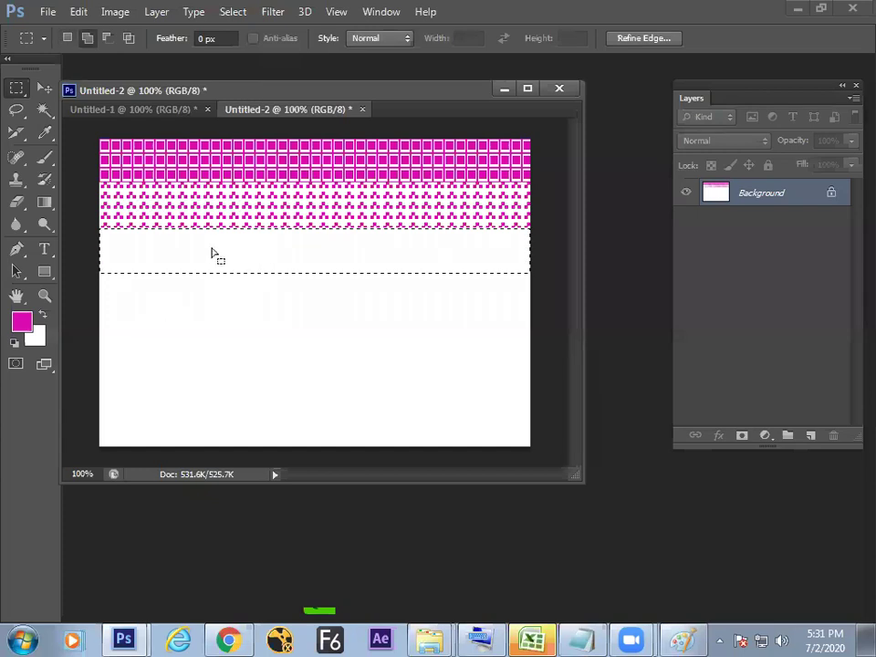
left_click(86, 12)
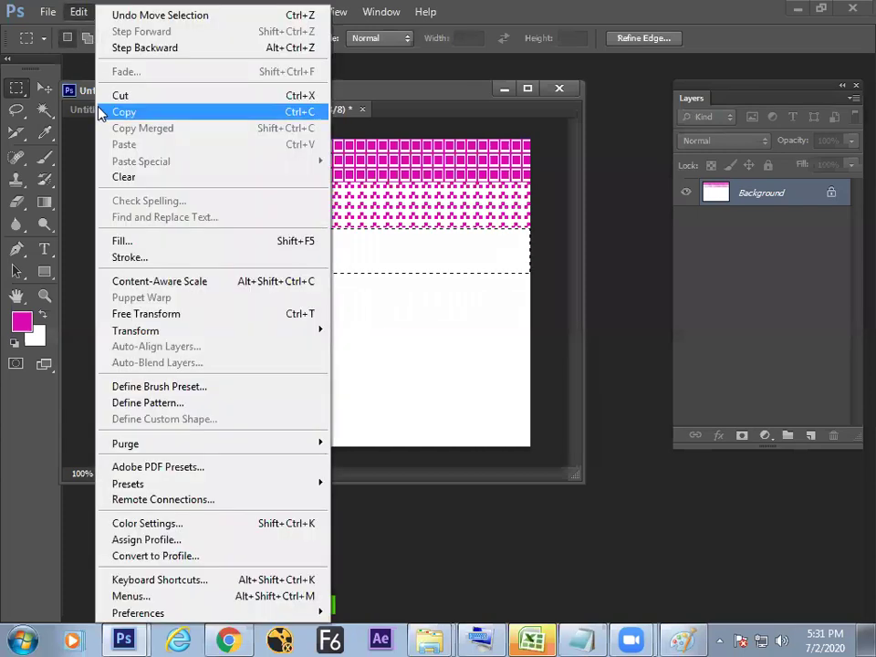
left_click(160, 240)
left_click(560, 248)
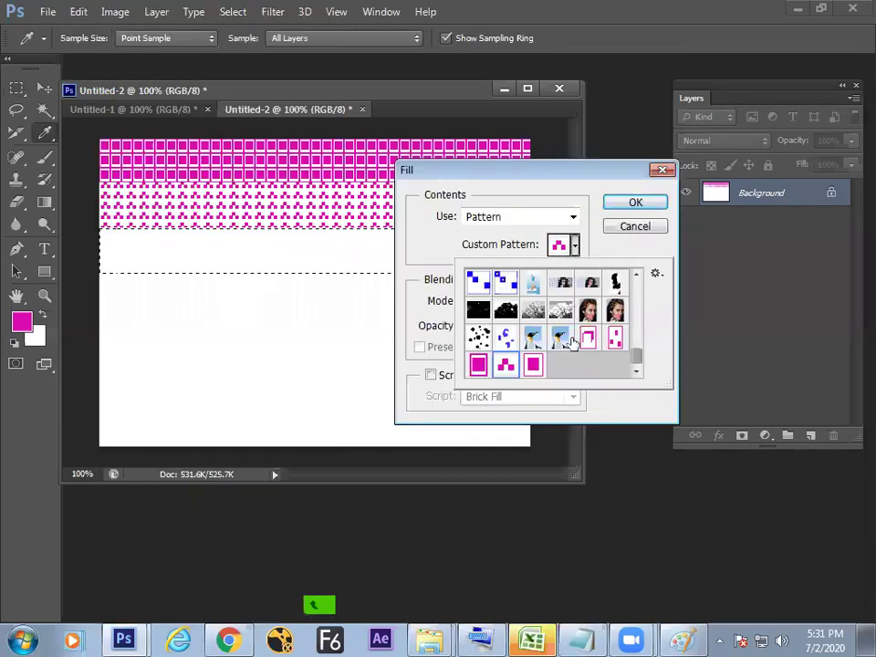
left_click(533, 366)
left_click(653, 204)
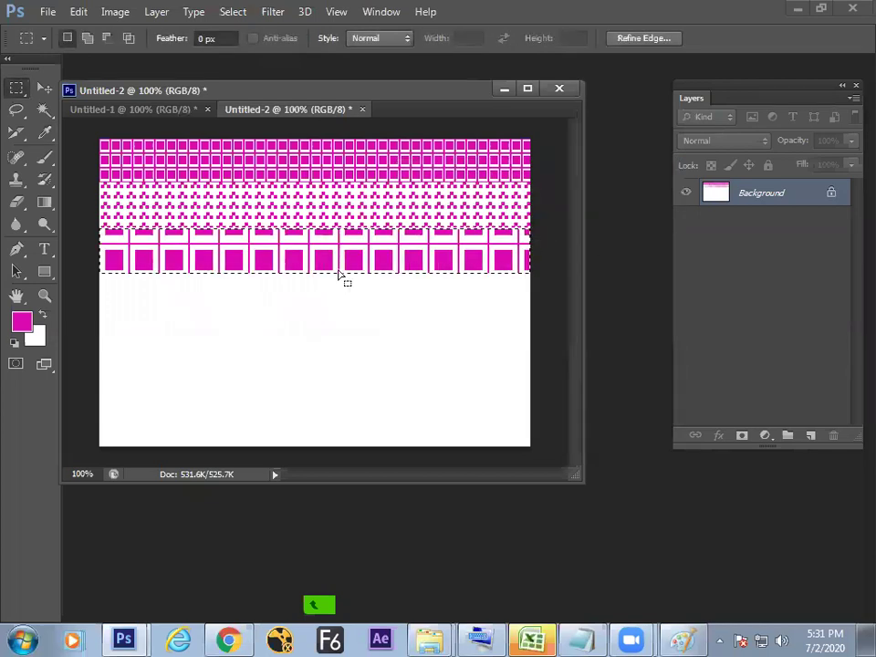
Move the strip selection below the large framed-rectangle band, fill it with the three-squares pattern, and deselect.
left_click_drag(342, 262, 332, 310)
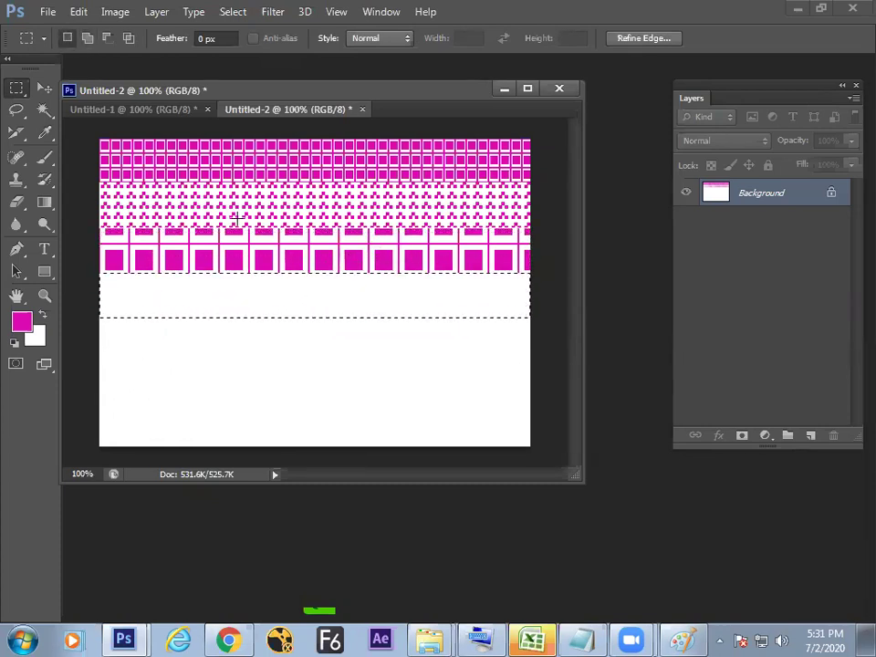
left_click(82, 13)
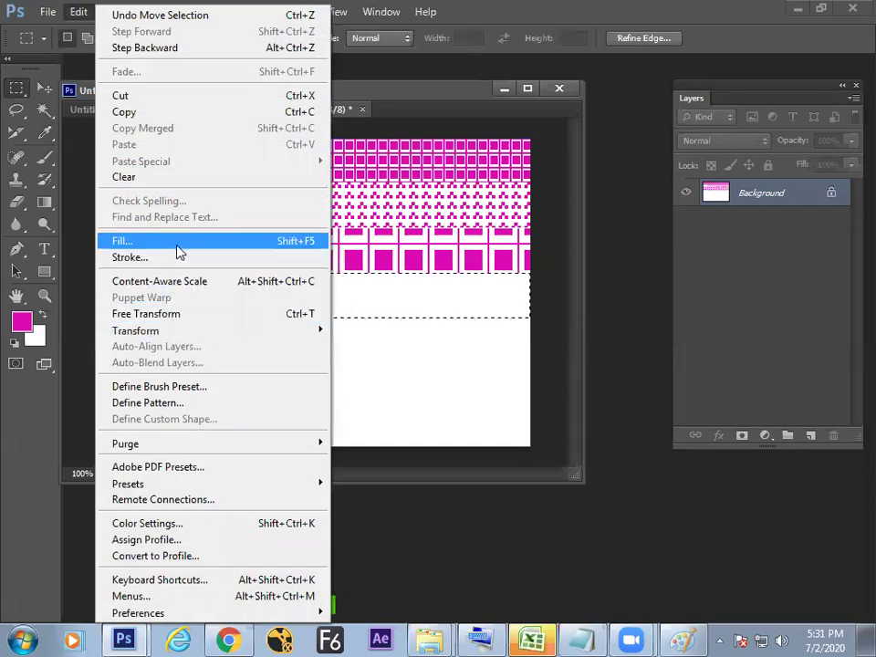
left_click(178, 242)
left_click(574, 247)
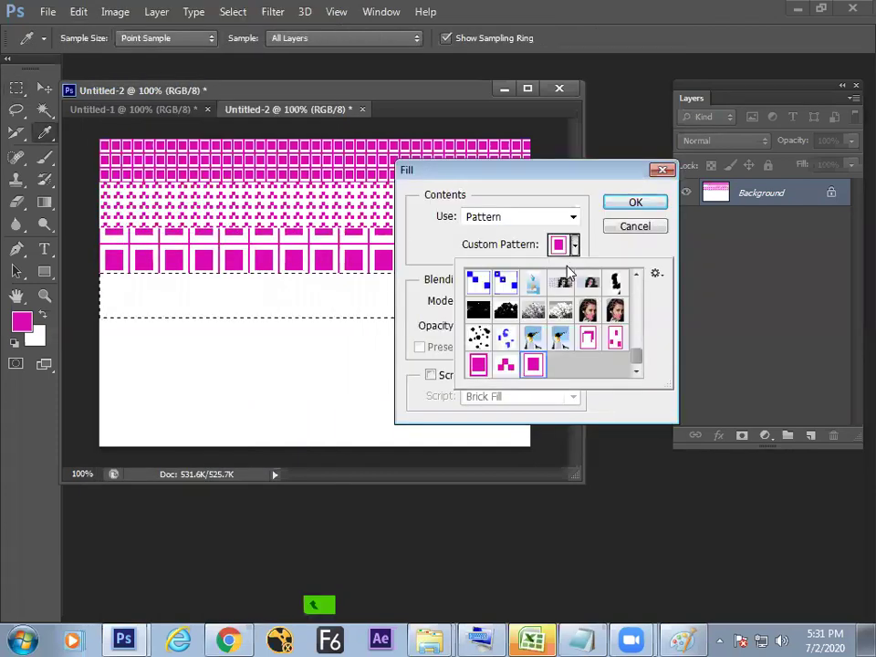
left_click(511, 365)
left_click(632, 208)
key("m")
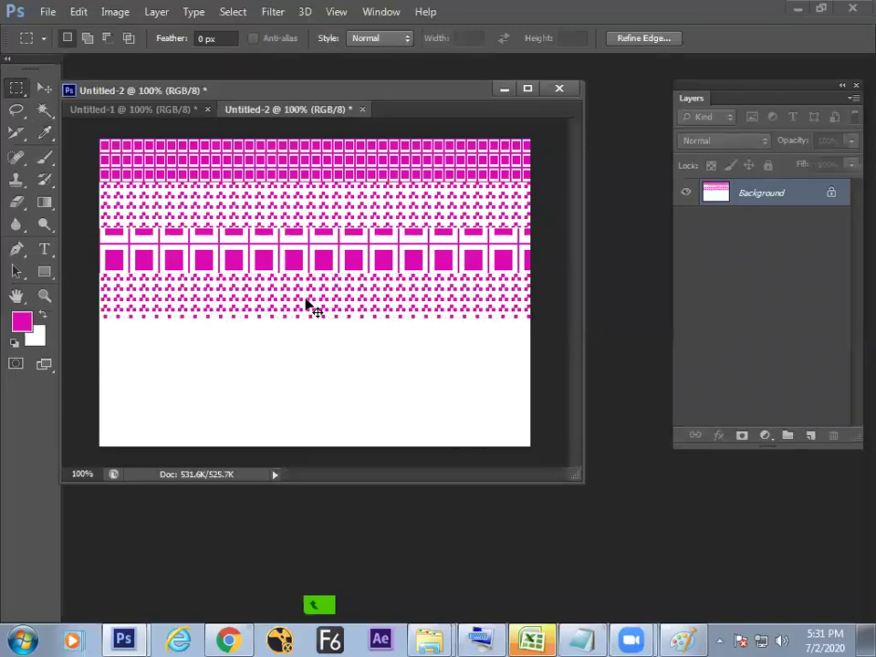
key("ctrl+d")
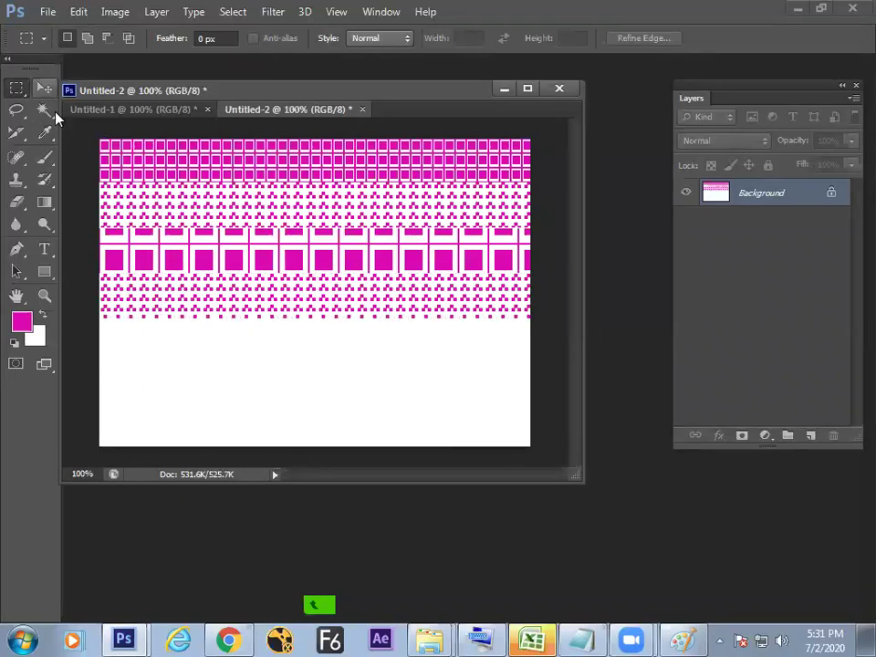
Select all four patterned bands across the canvas width, copy them, and paste them as a new layer.
left_click_drag(71, 100, 546, 318)
left_click(85, 13)
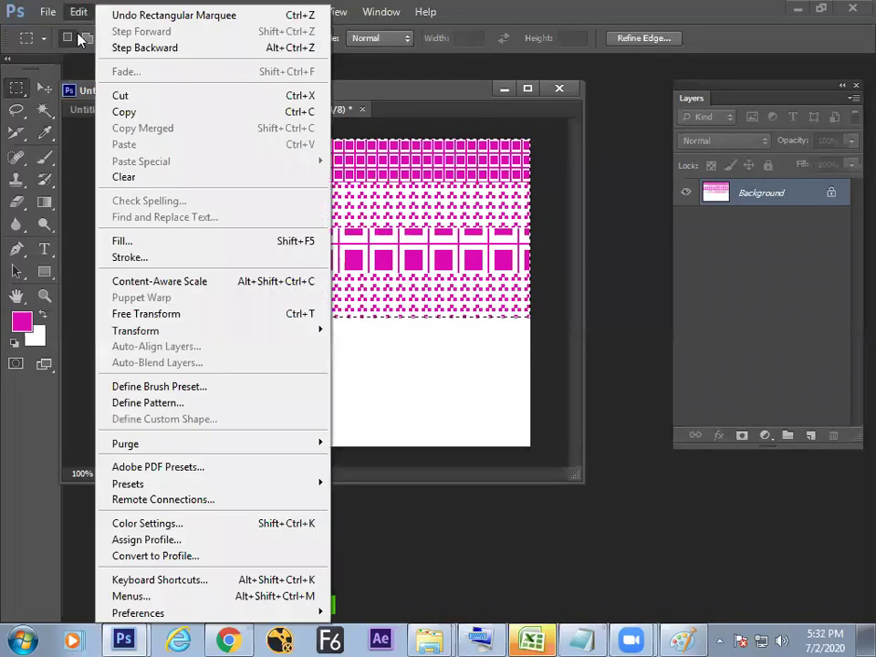
left_click(125, 114)
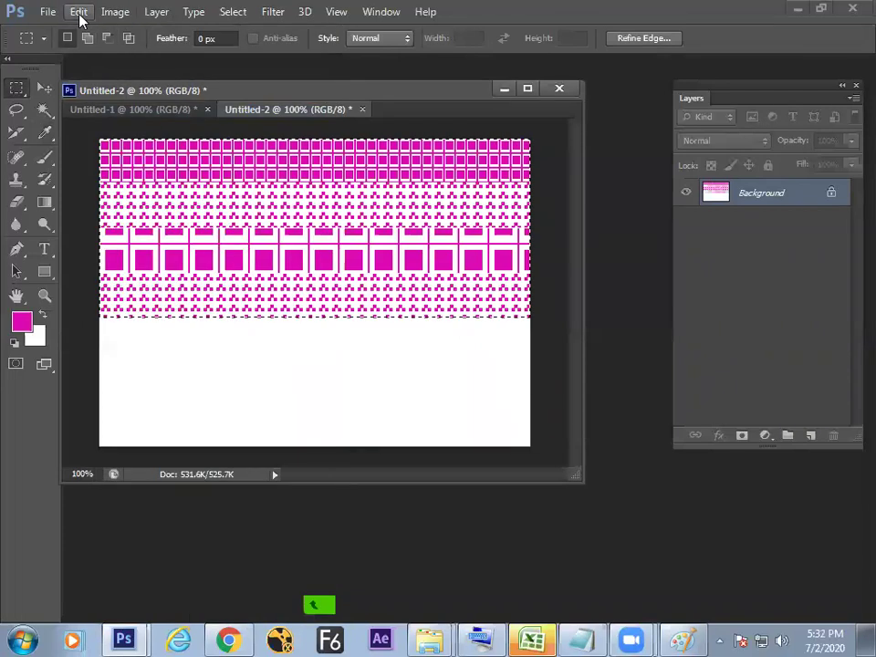
left_click(78, 13)
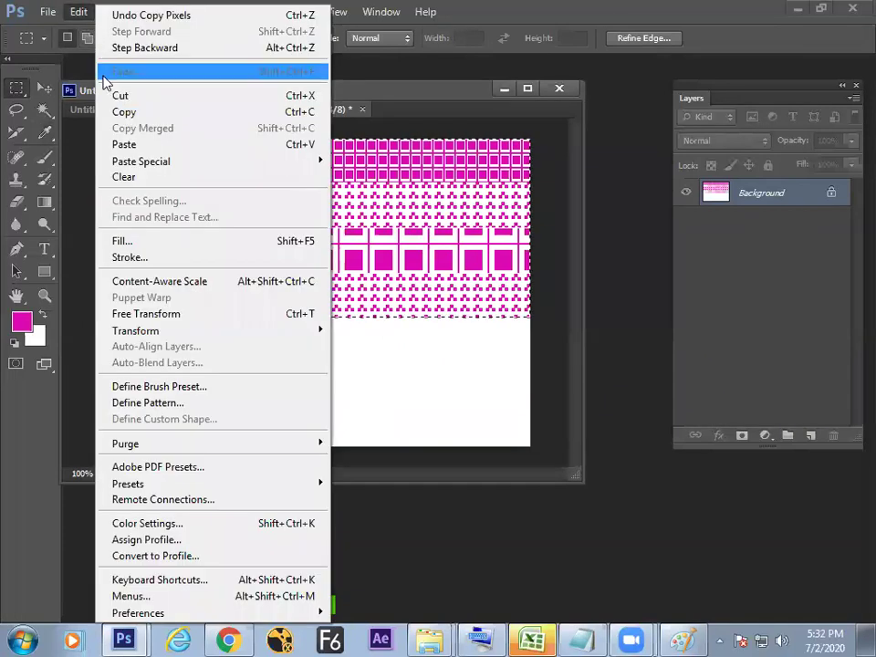
left_click(123, 145)
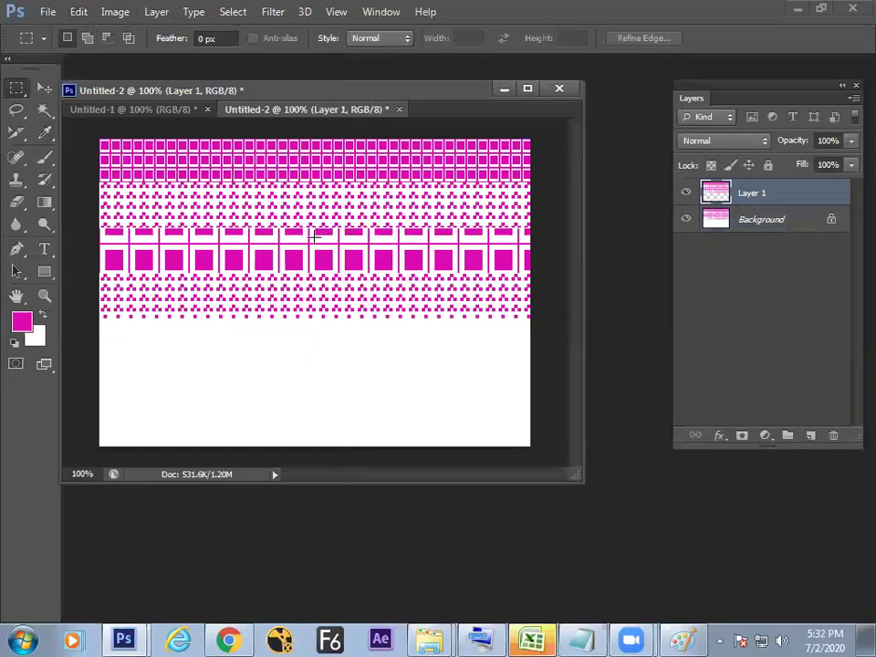
Move the pasted bands straight down so they continue the design directly below the original bands.
left_click(46, 87)
left_click_drag(279, 210, 279, 372)
left_click_drag(279, 387, 289, 403)
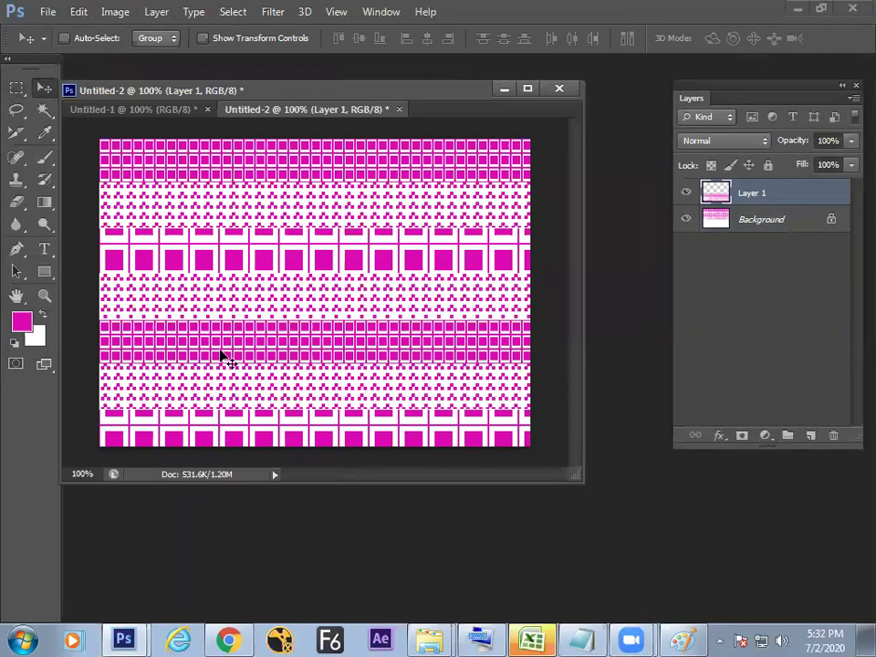
Preview the finished banded pattern in full-screen mode, and return to the standard screen mode.
key("f")
key("f")
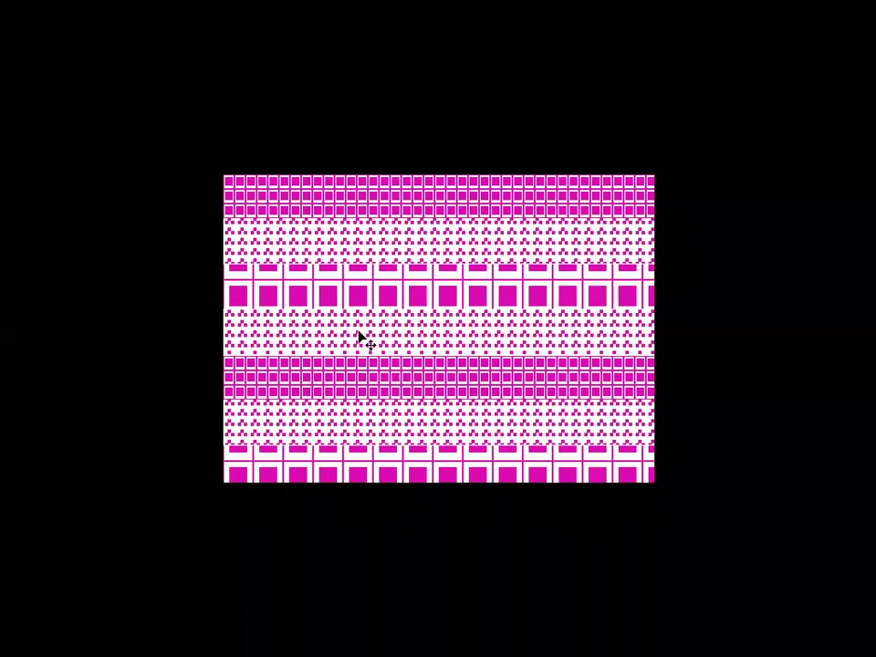
key("ctrl+0")
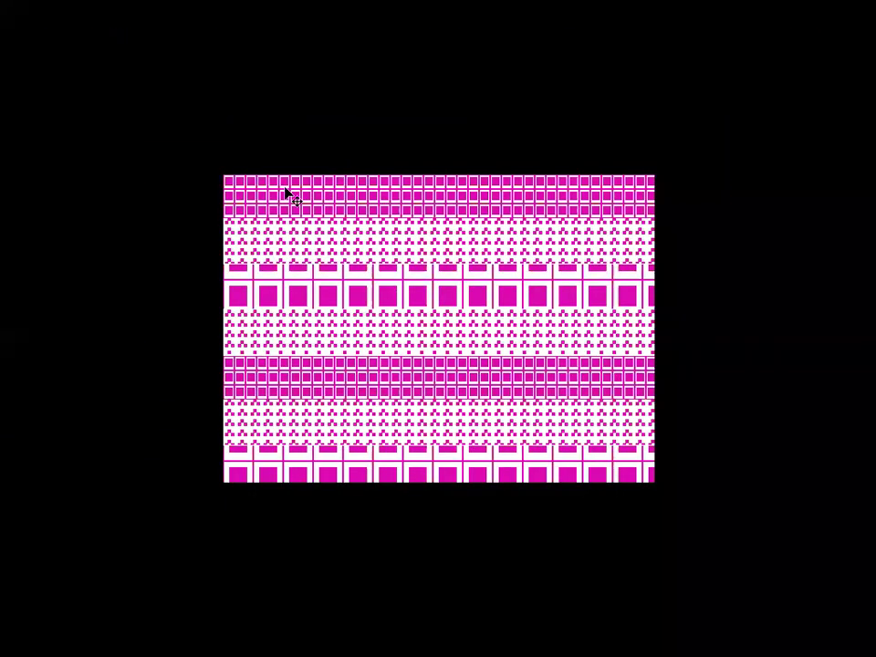
key("Escape")
key("shift+f")
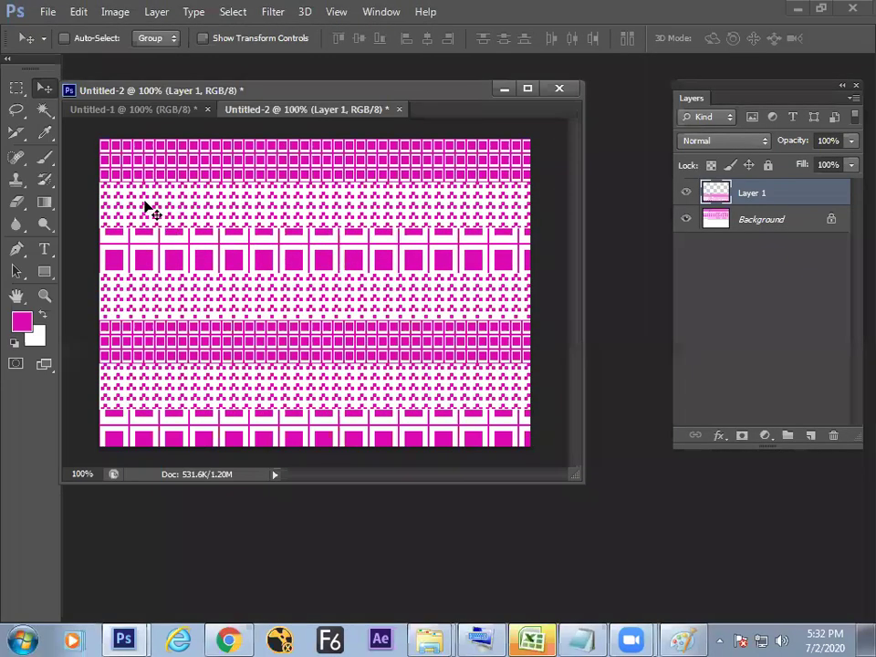
left_click(16, 89)
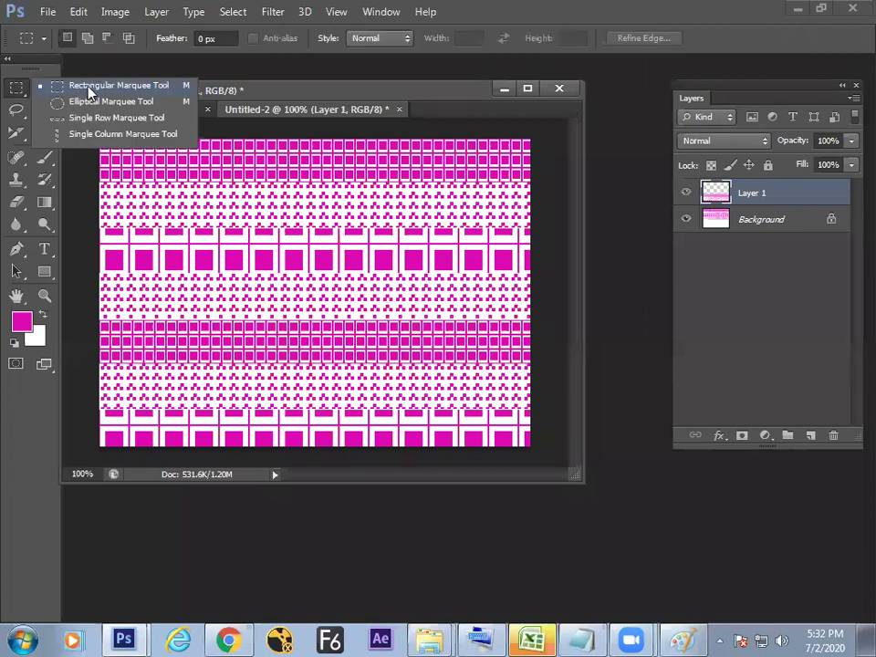
left_click(89, 91)
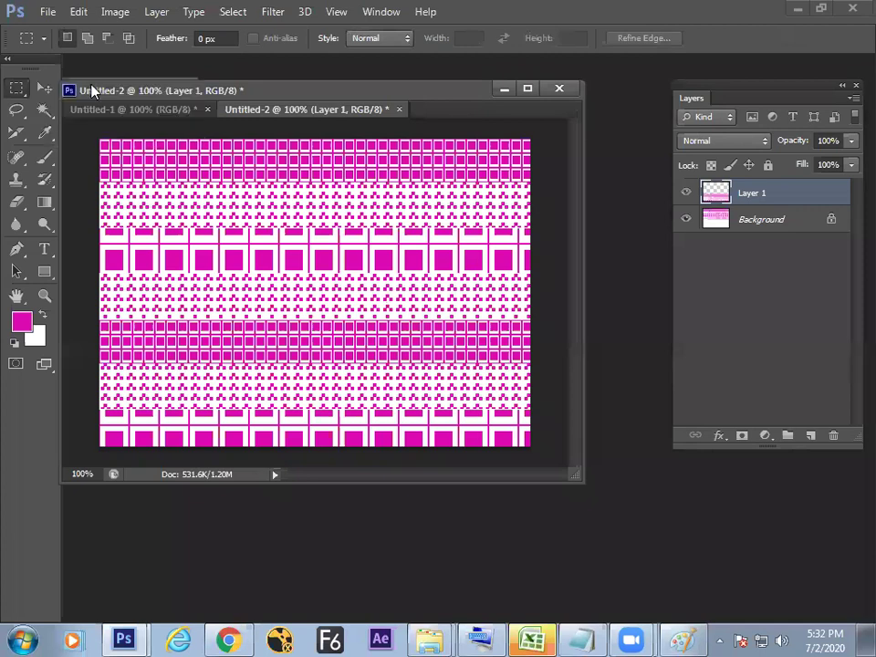
left_click(79, 12)
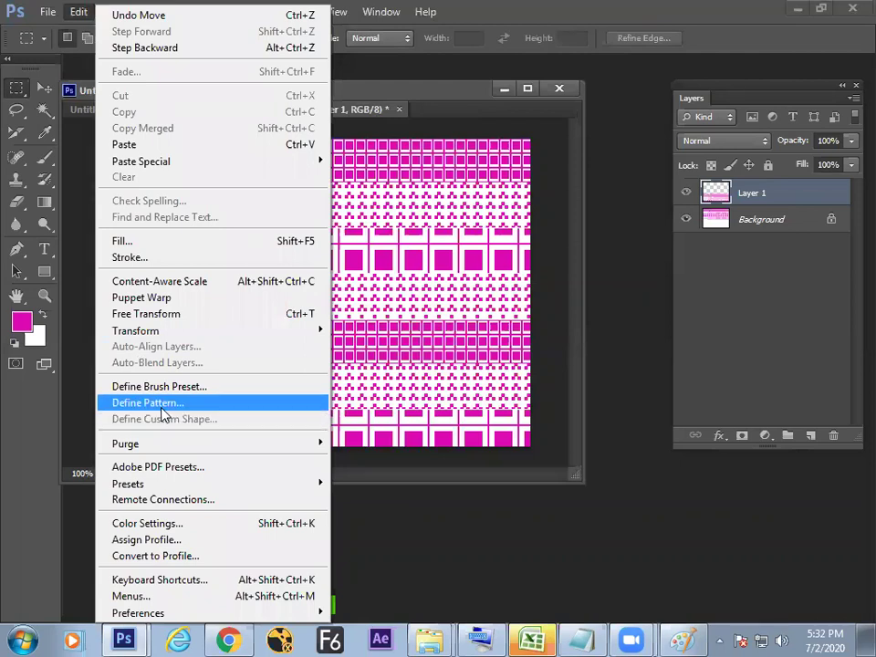
key("Escape")
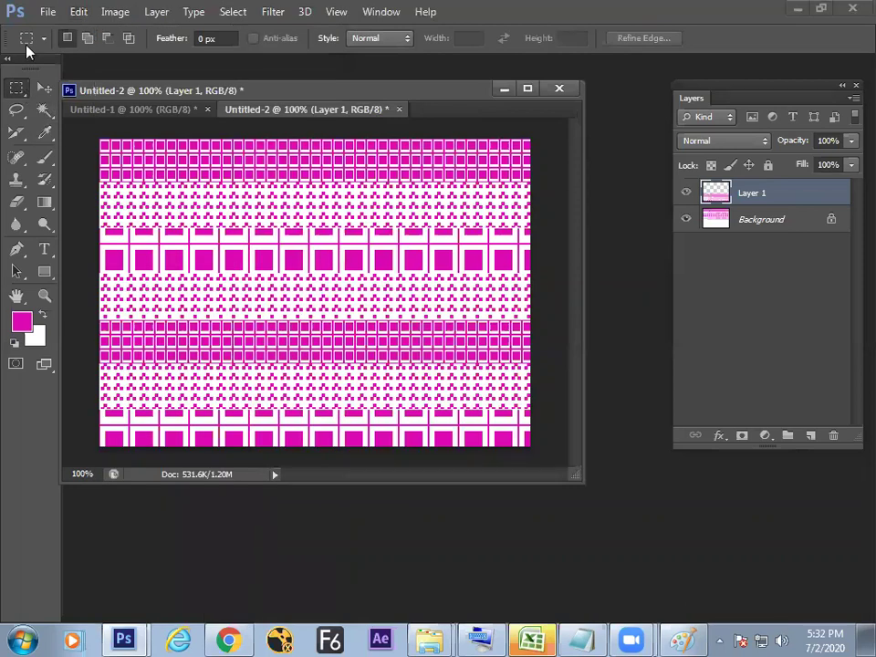
View the Untitled-1 document's pattern fill, and examine the textile pattern image results in Chrome.
left_click(135, 109)
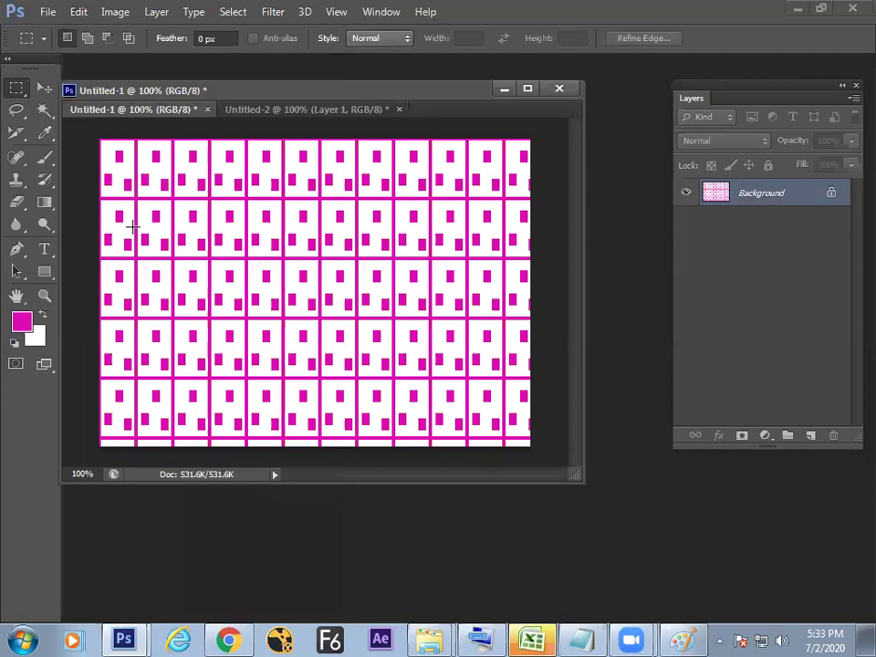
left_click(229, 639)
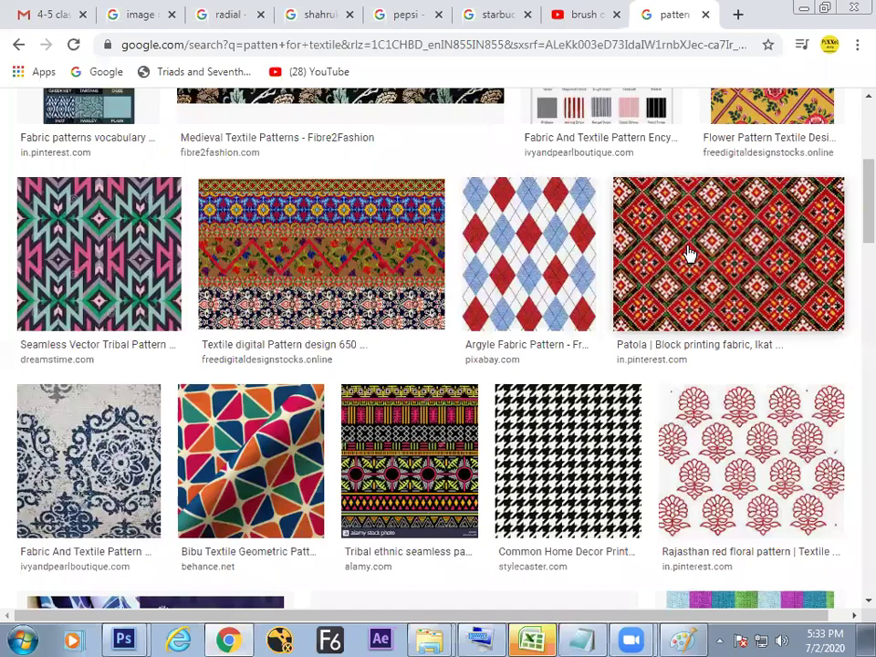
scroll(851, 248, "down", 1)
scroll(851, 265, "down", 3)
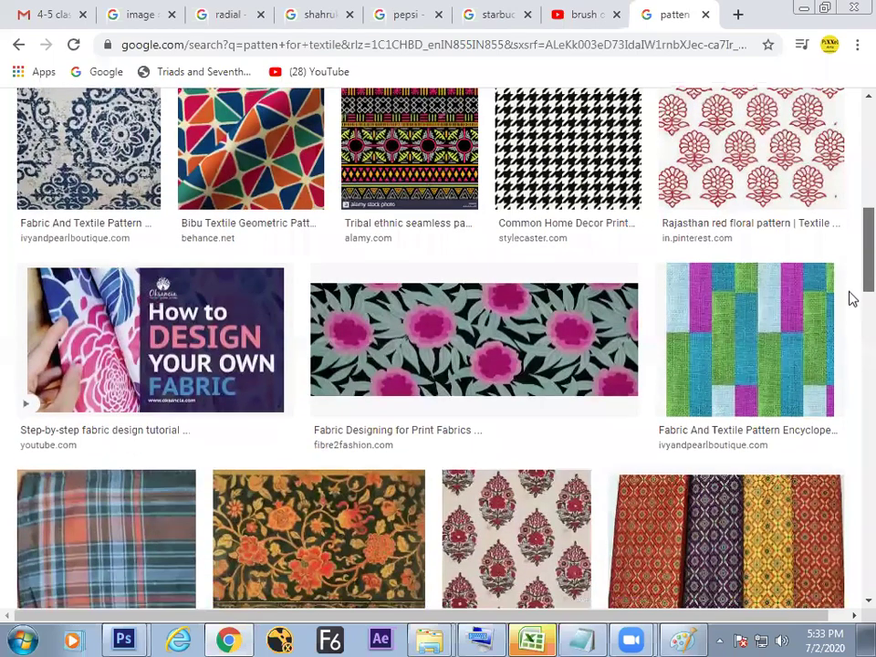
scroll(845, 313, "down", 4)
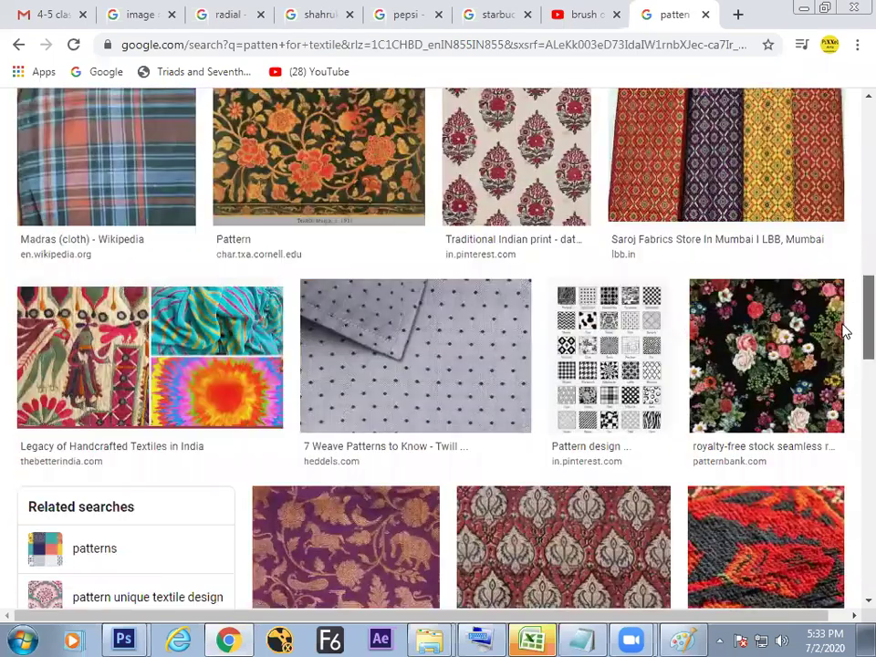
scroll(845, 331, "down", 1)
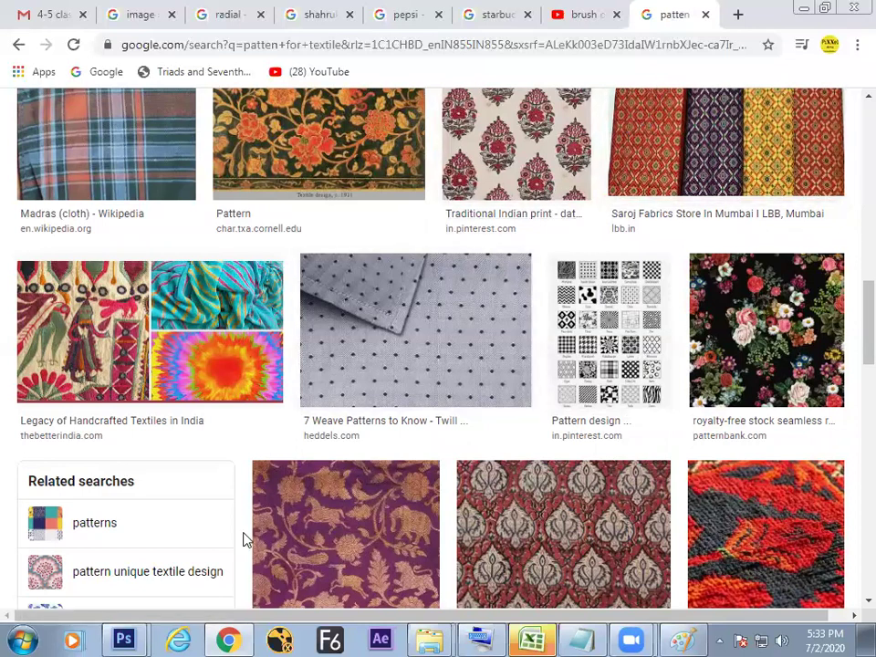
Switch back to Photoshop and show the Untitled-2 document with the Rectangular Marquee tool active.
left_click(123, 639)
mouse_move(124, 639)
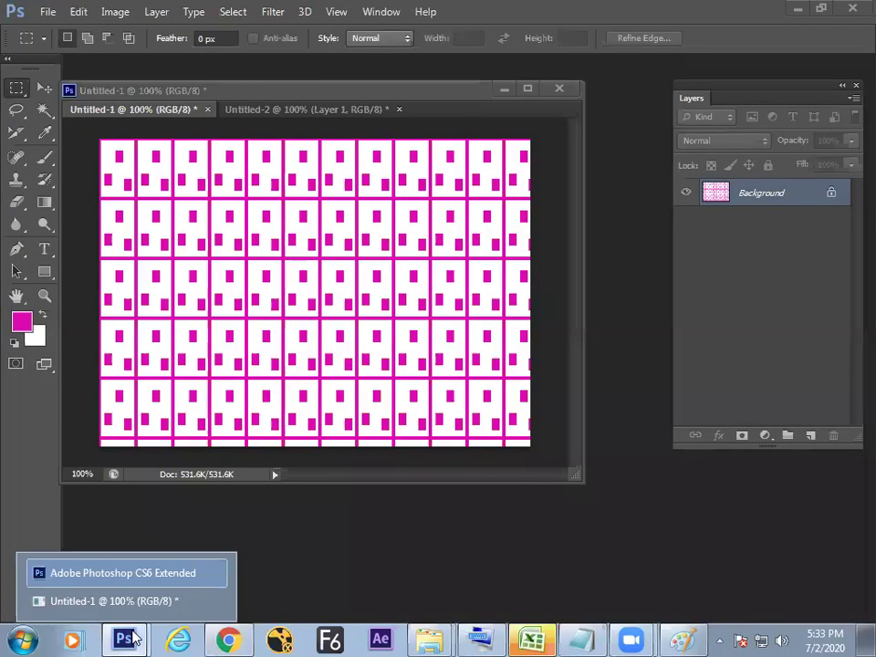
left_click(131, 573)
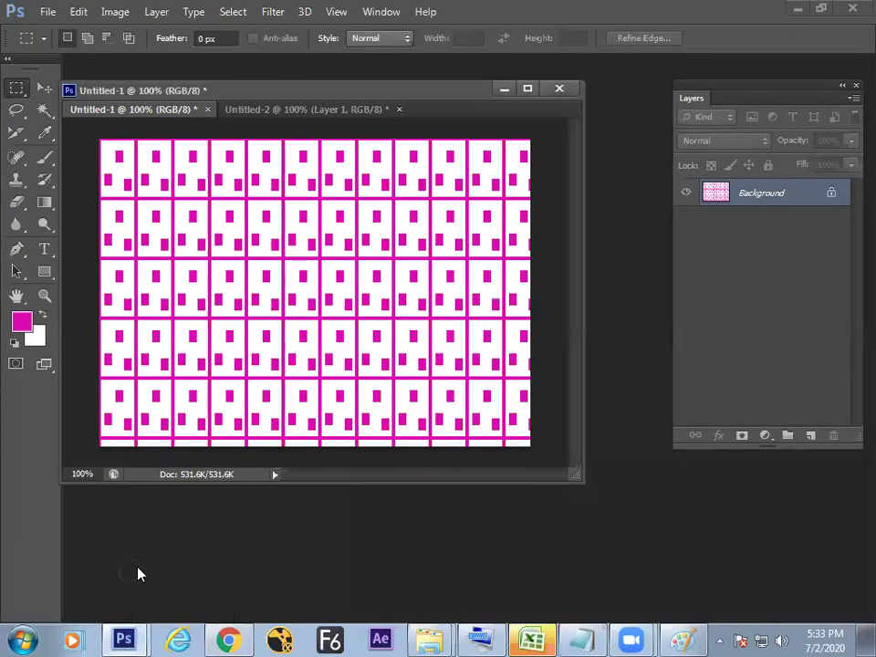
left_click(338, 113)
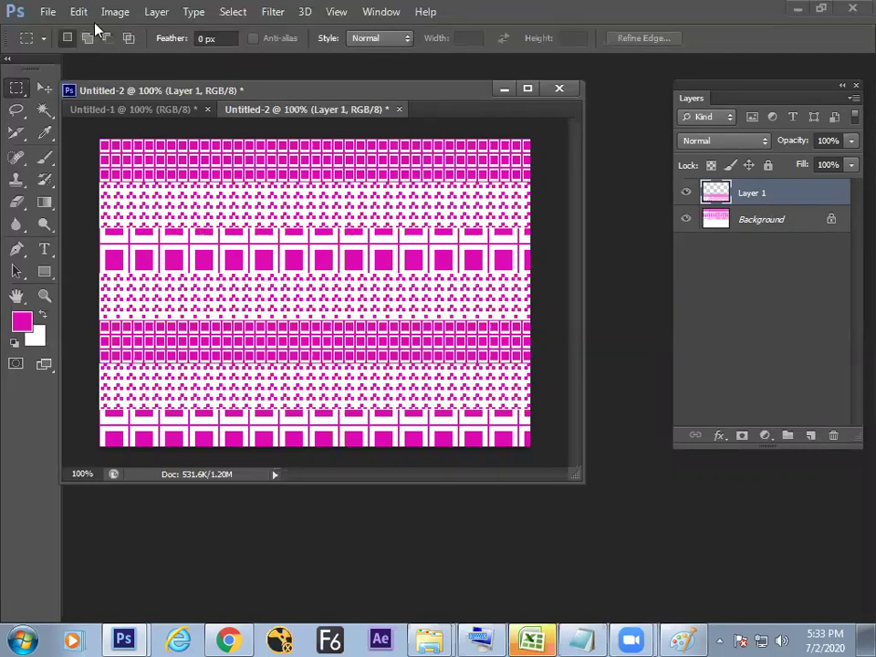
left_click_drag(19, 90, 62, 91)
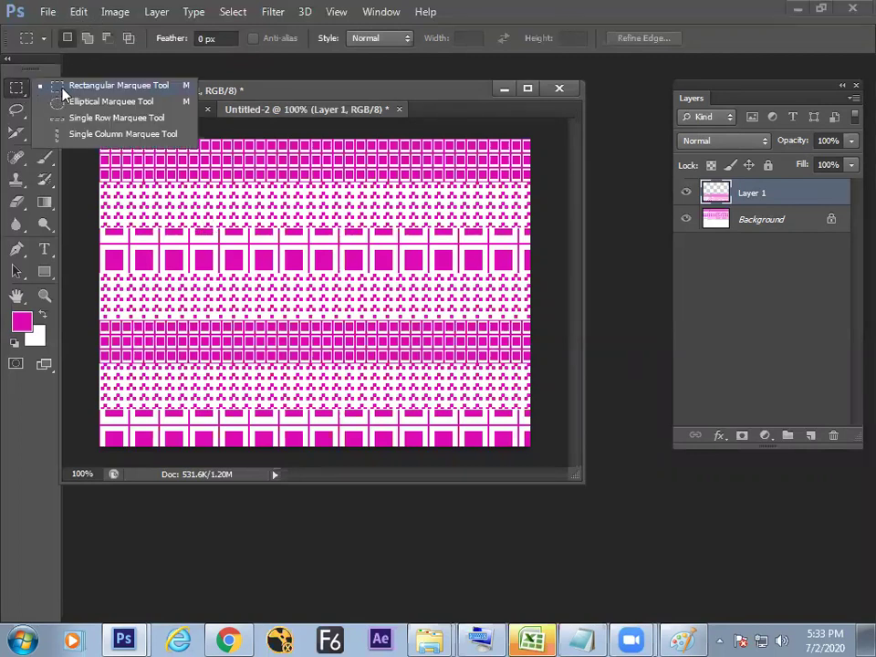
left_click(80, 92)
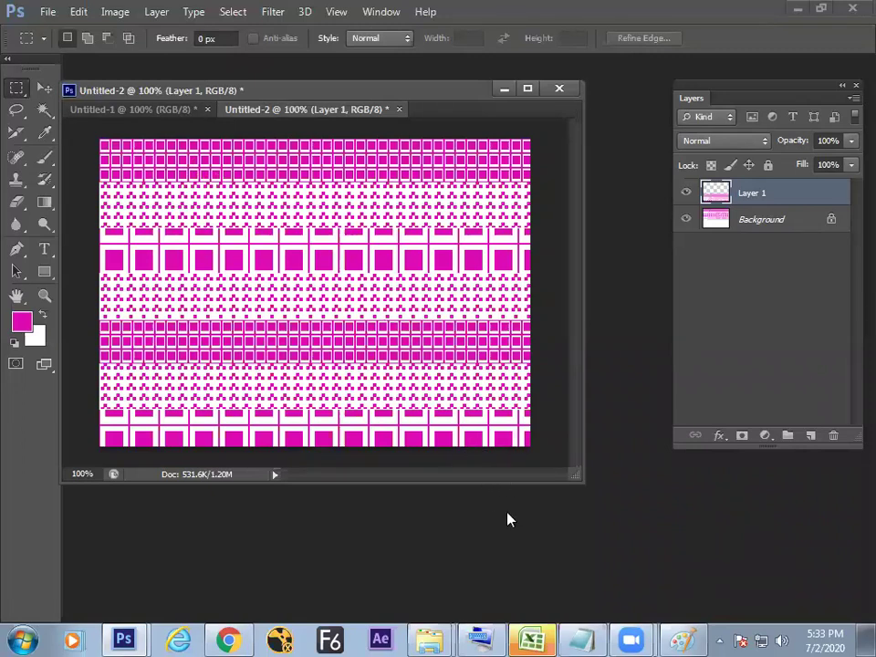
Switch to Paint and handwrite GRID in red inside a hand-drawn box below the Proportionate note.
mouse_move(550, 636)
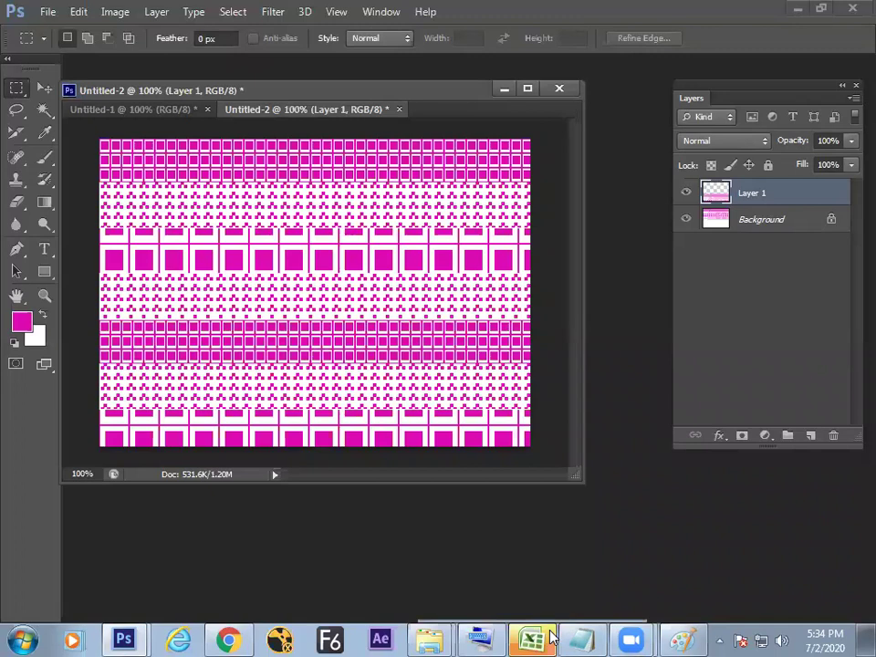
right_click(683, 639)
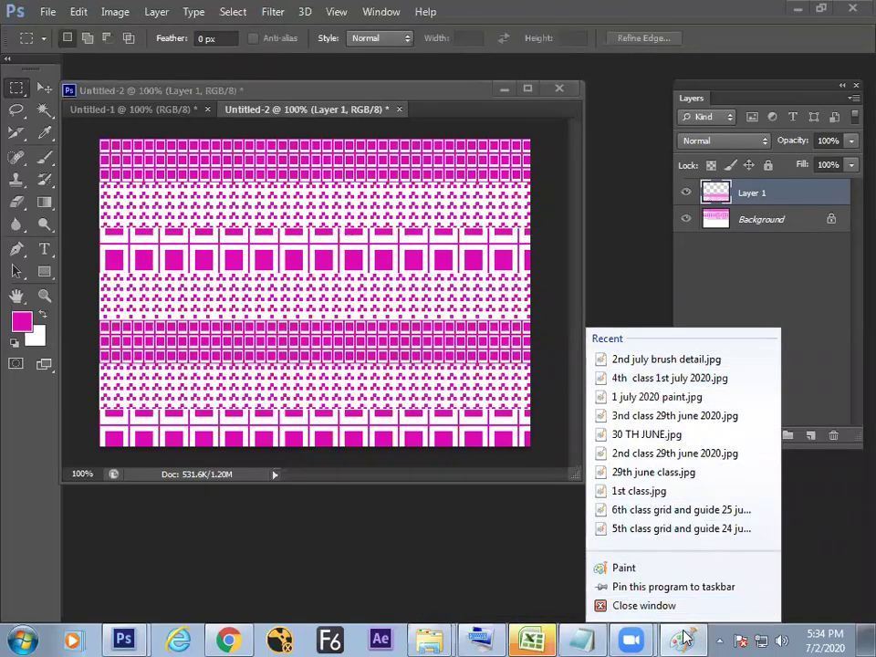
left_click(682, 639)
left_click(683, 638)
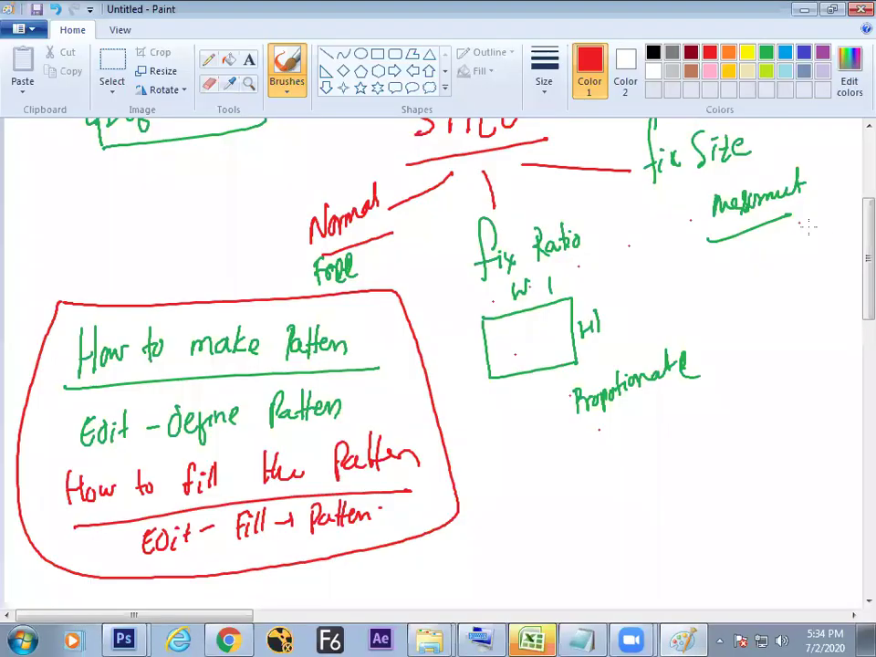
scroll(855, 265, "down", 5)
mouse_move(571, 262)
left_mouse_down()
mouse_move(539, 283)
mouse_move(556, 297)
mouse_move(562, 287)
mouse_move(565, 311)
mouse_move(580, 278)
mouse_move(576, 290)
mouse_move(599, 308)
left_mouse_up()
mouse_move(607, 270)
left_mouse_down()
mouse_move(608, 304)
mouse_move(625, 311)
left_mouse_up()
mouse_move(531, 325)
left_mouse_down()
mouse_move(654, 326)
mouse_move(548, 238)
mouse_move(520, 319)
left_mouse_up()
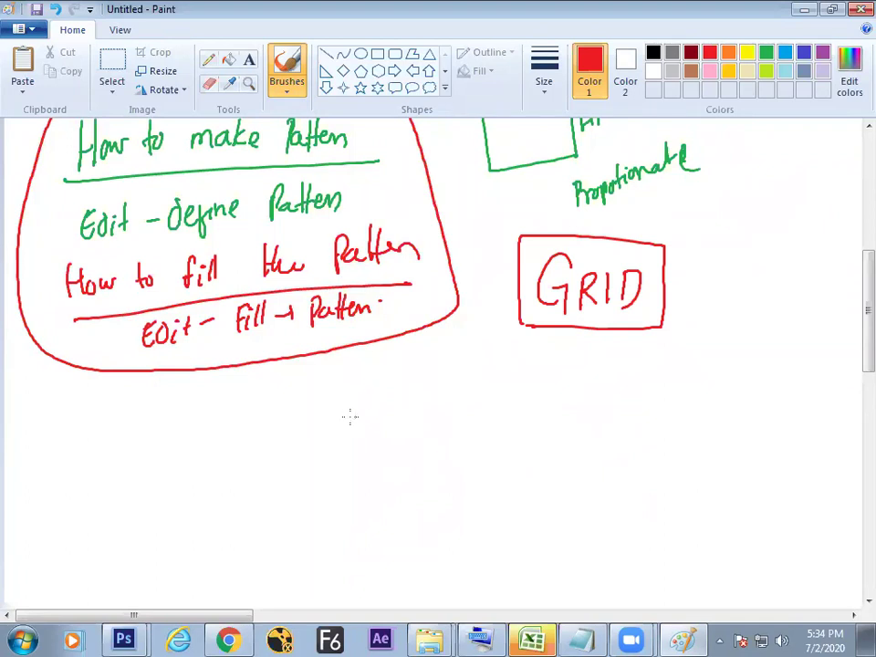
Show gridlines over the Paint canvas.
left_click(119, 33)
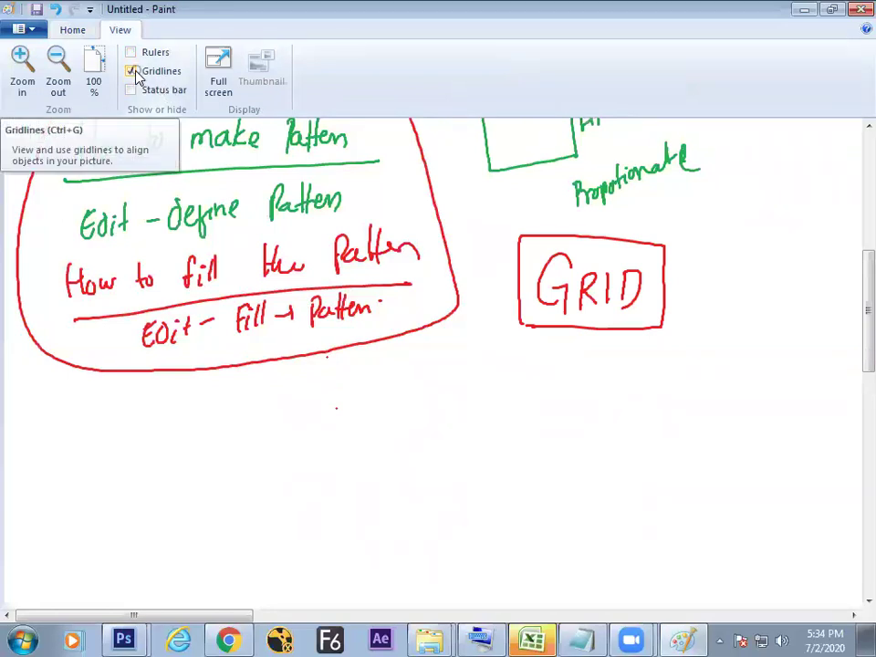
left_click(133, 72)
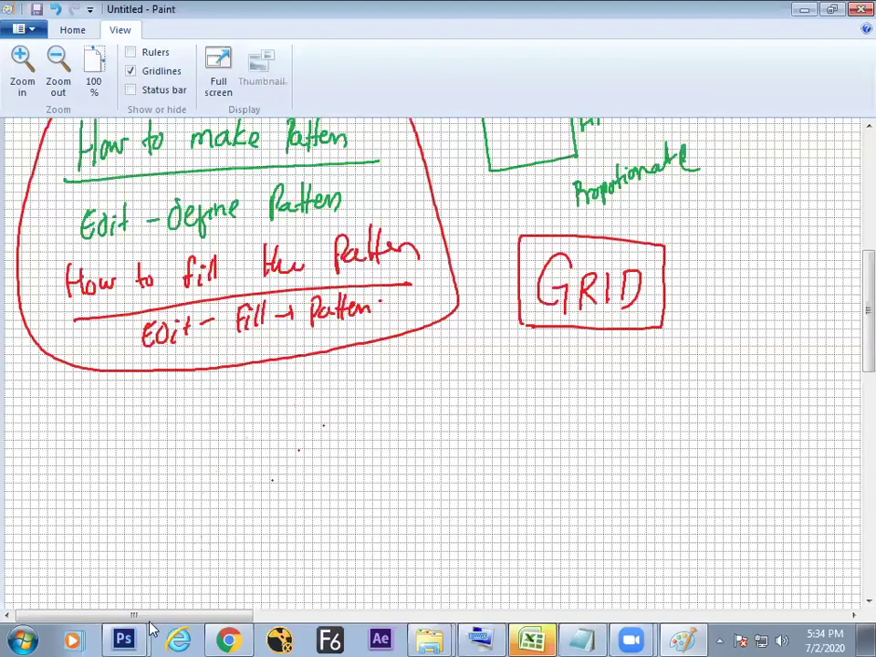
Switch back to Photoshop and create a new document with the Default Photoshop Size preset.
mouse_move(124, 639)
left_click(163, 579)
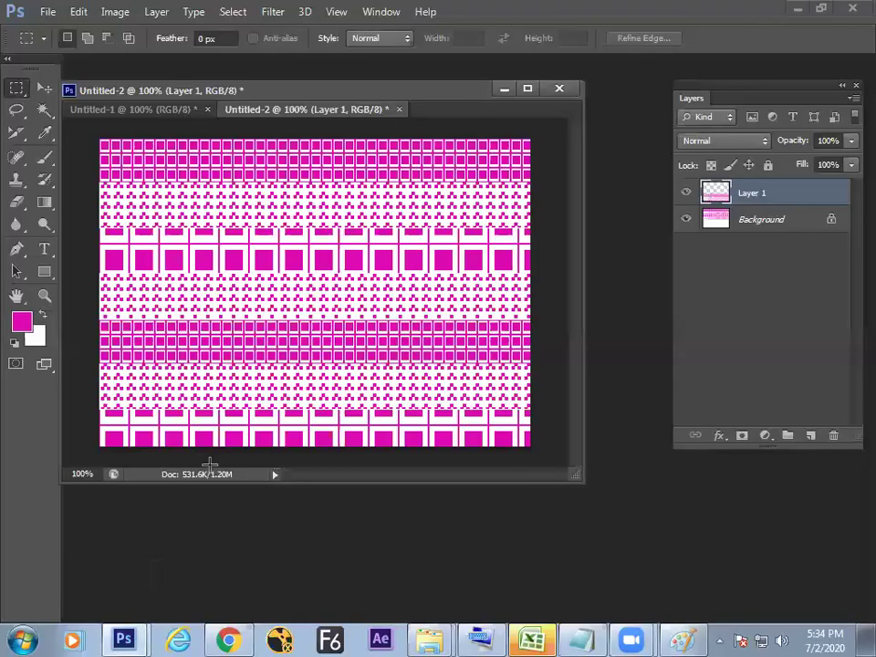
left_click(48, 12)
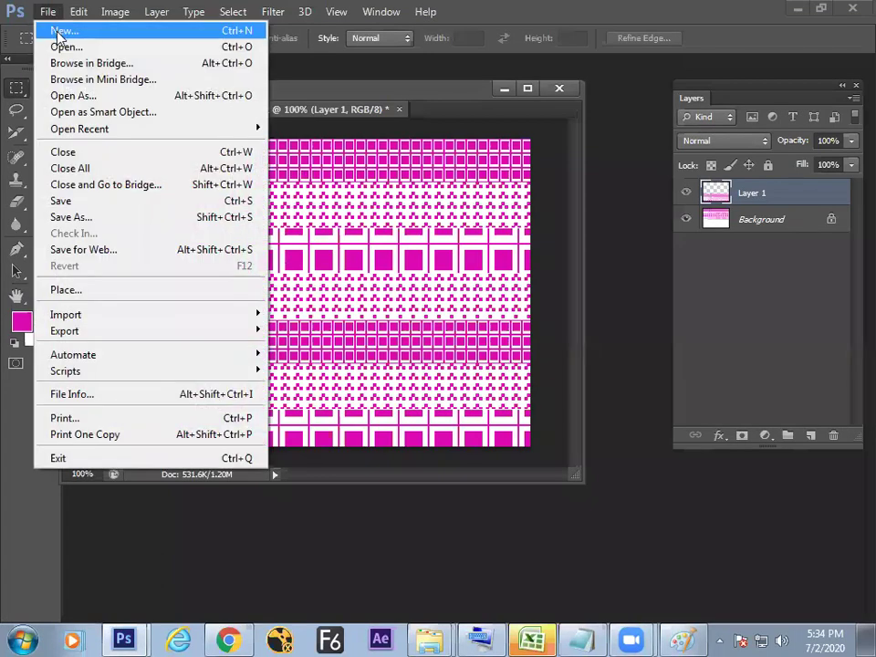
left_click(59, 28)
left_click(393, 168)
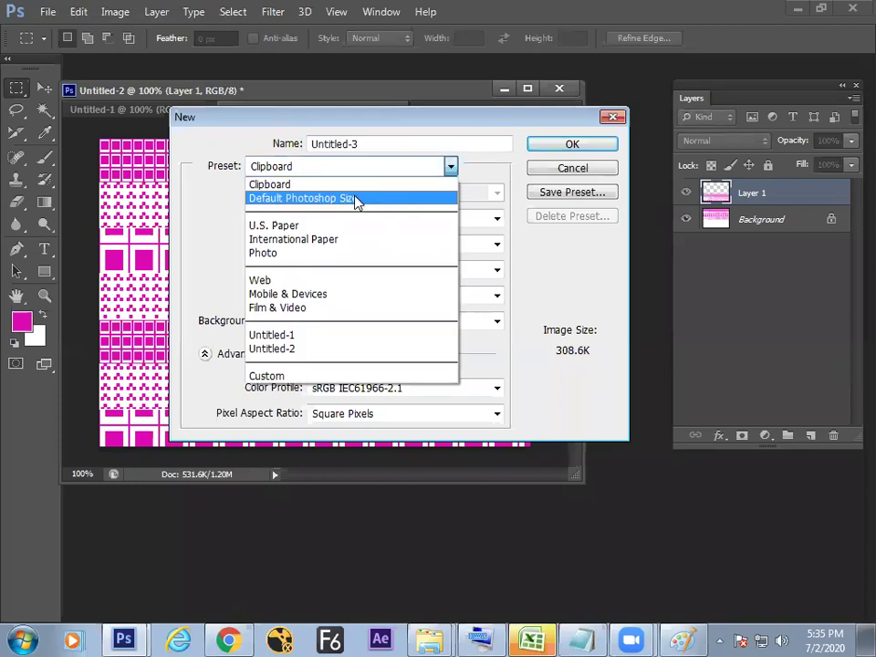
left_click(356, 202)
left_click(565, 146)
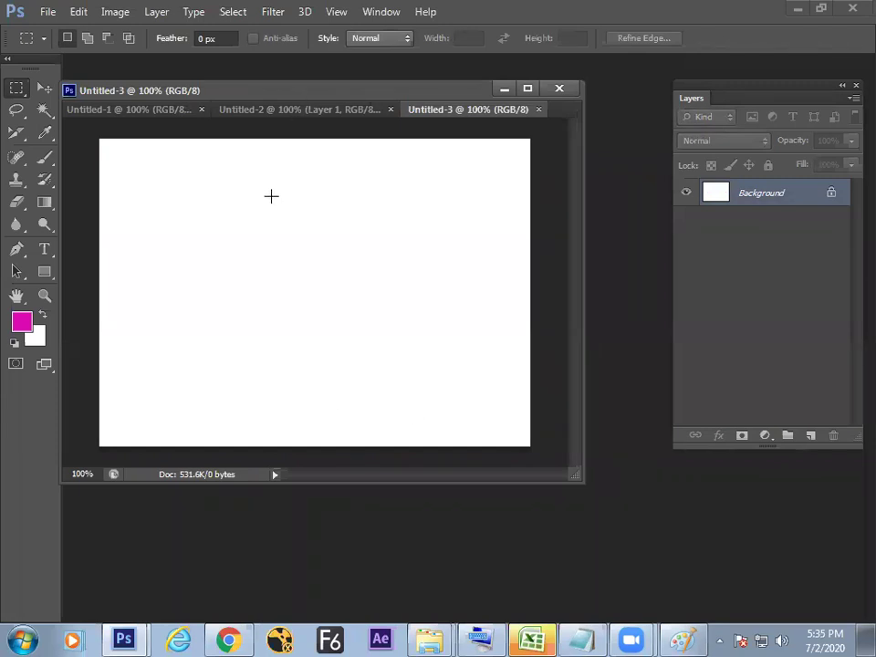
Bring up the on-screen keyboard and show the grid over the blank Untitled-3 canvas.
left_click(336, 15)
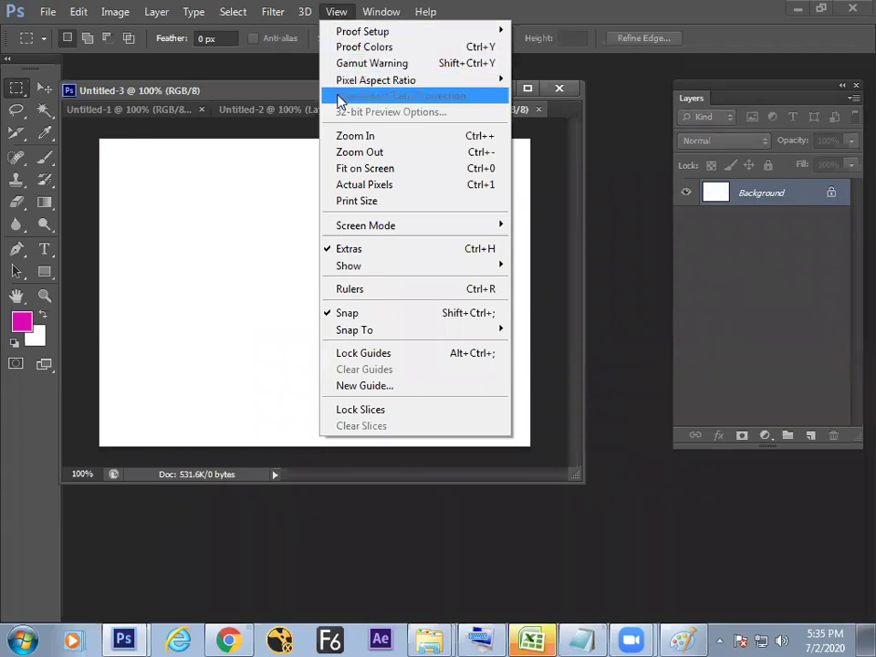
mouse_move(347, 267)
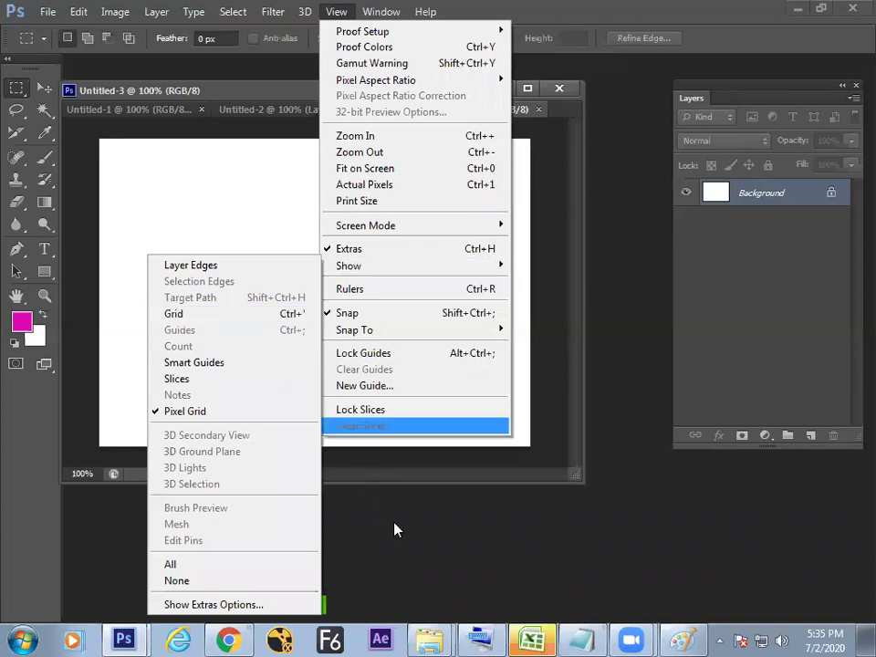
left_click(481, 639)
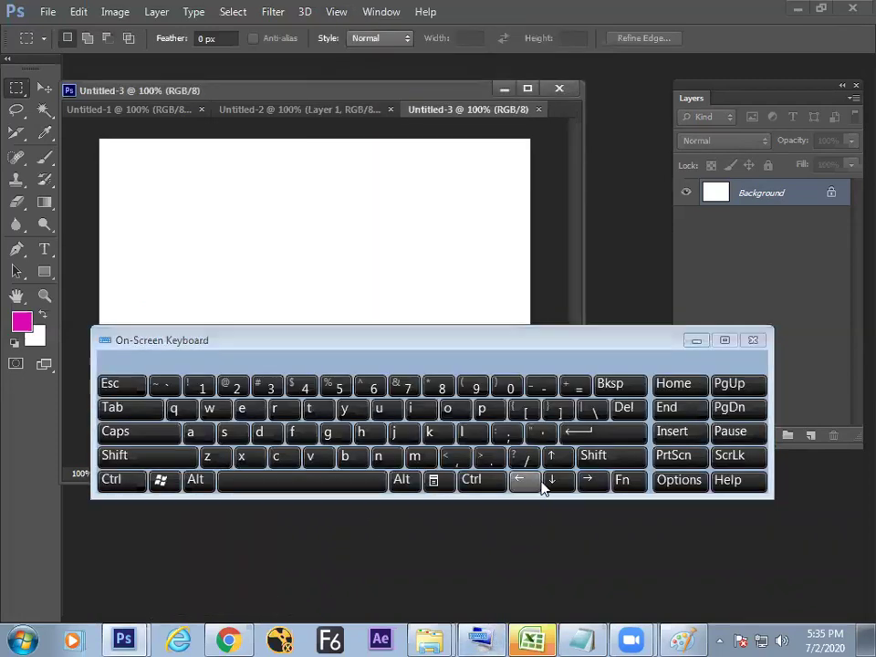
left_click(472, 481)
left_click(541, 437)
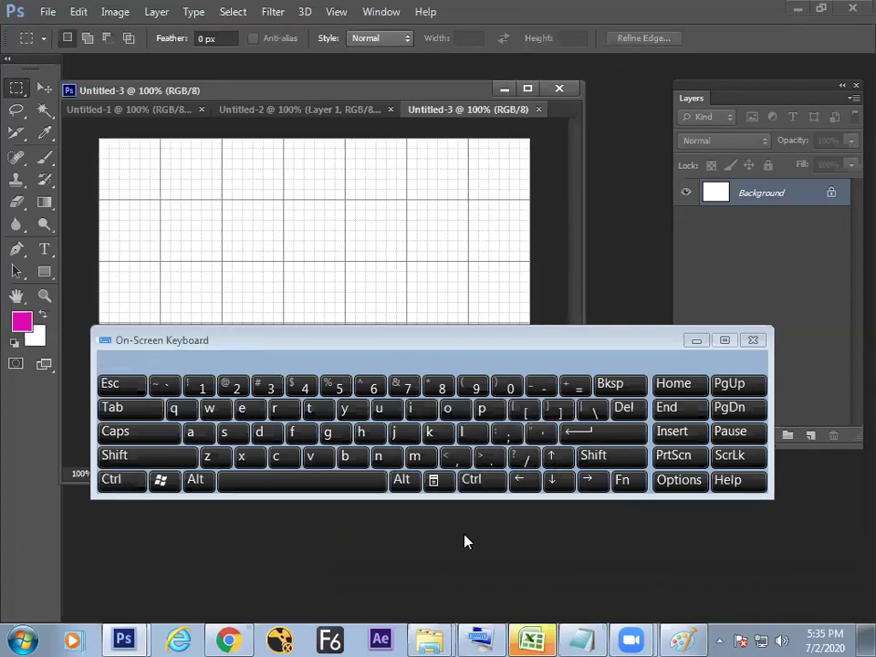
Switch to Paint and handwrite Ctrl+' in a red box below GRID, with an arrow linking the two boxes.
left_click(589, 638)
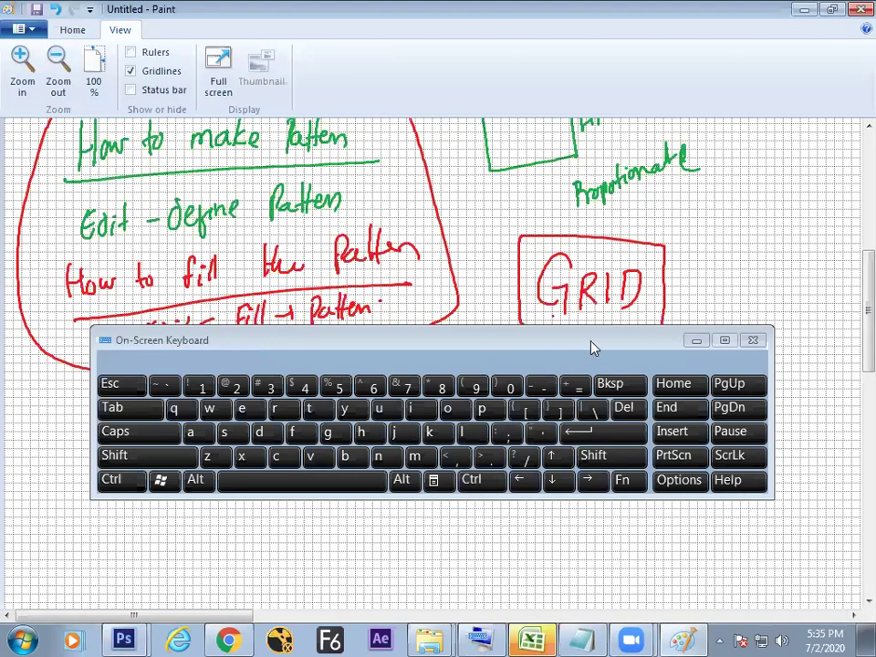
left_click_drag(591, 347, 557, 497)
mouse_move(545, 376)
left_mouse_down()
mouse_move(532, 371)
mouse_move(531, 406)
left_mouse_up()
left_click_drag(554, 367, 553, 389)
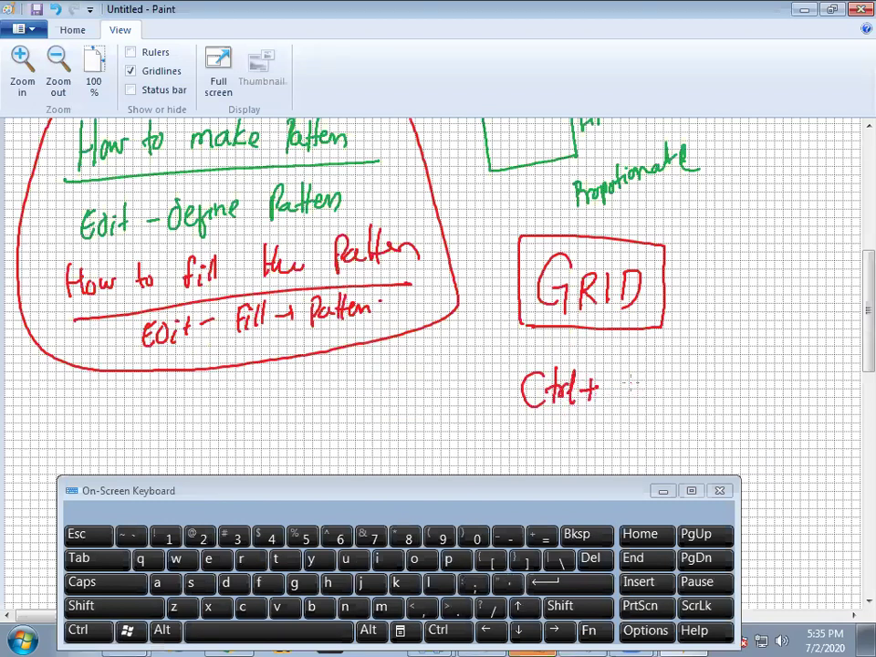
mouse_move(511, 354)
left_mouse_down()
mouse_move(647, 339)
mouse_move(645, 409)
mouse_move(565, 433)
mouse_move(511, 406)
mouse_move(510, 356)
left_mouse_up()
left_click_drag(666, 301, 659, 367)
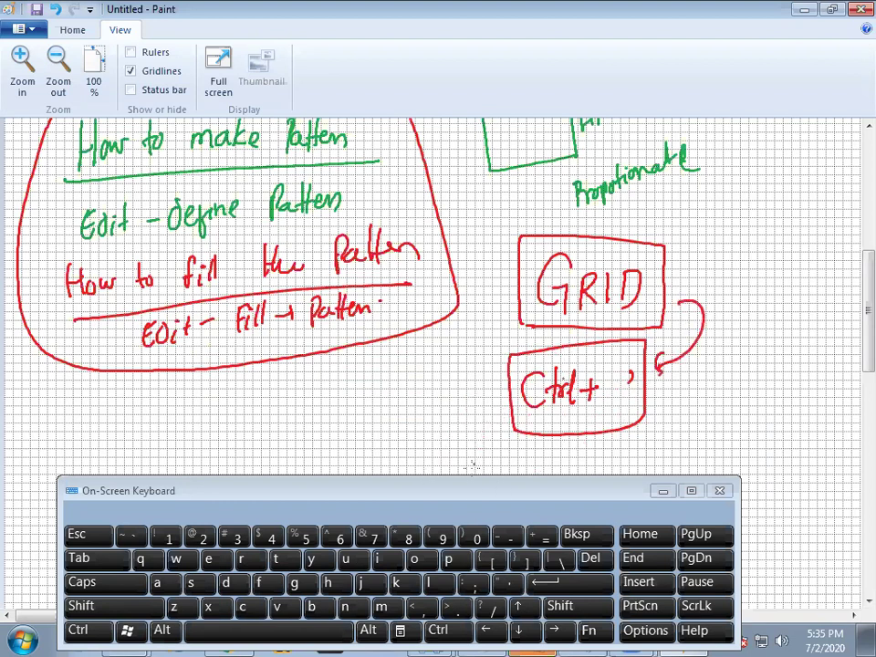
Handwrite View → Show → Grid in red below the boxed Ctrl+' note.
left_click_drag(474, 493, 466, 539)
mouse_move(368, 454)
left_mouse_down()
mouse_move(383, 454)
mouse_move(390, 490)
mouse_move(407, 493)
left_mouse_up()
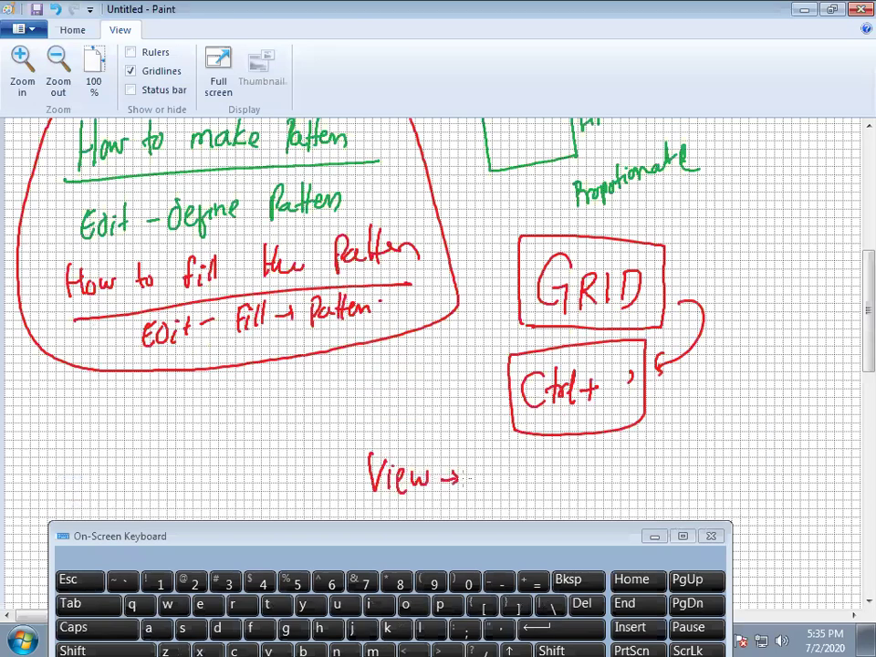
left_click_drag(527, 474, 597, 473)
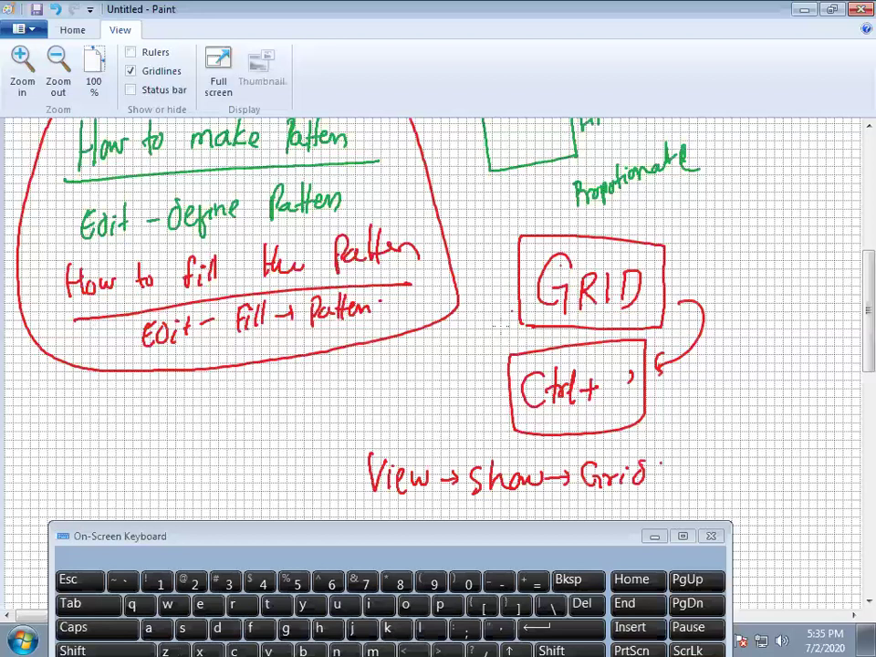
Switch back to the Untitled-3 document in Photoshop and move the on-screen keyboard clear of the canvas.
left_click_drag(335, 527, 356, 416)
mouse_move(123, 637)
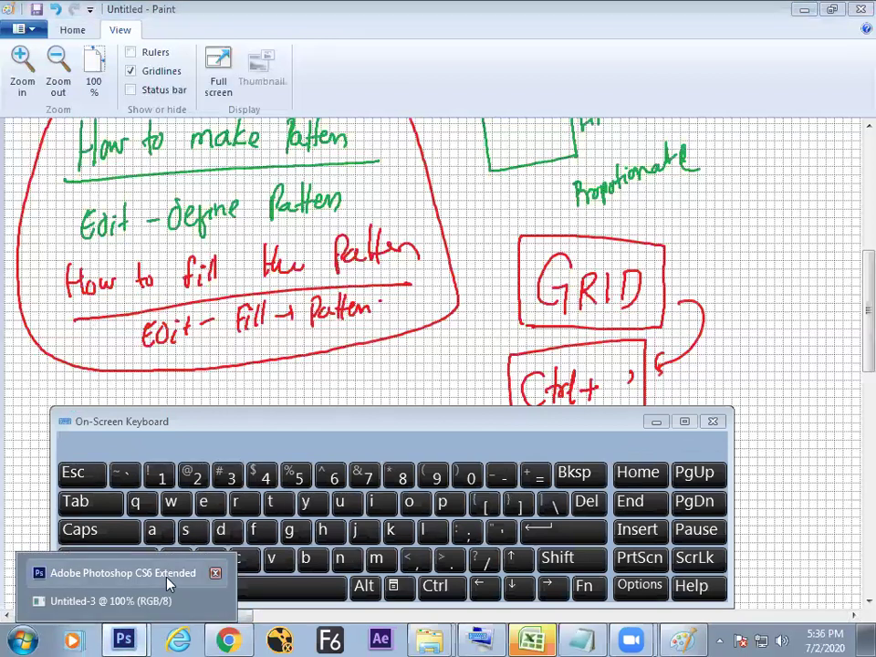
left_click(91, 600)
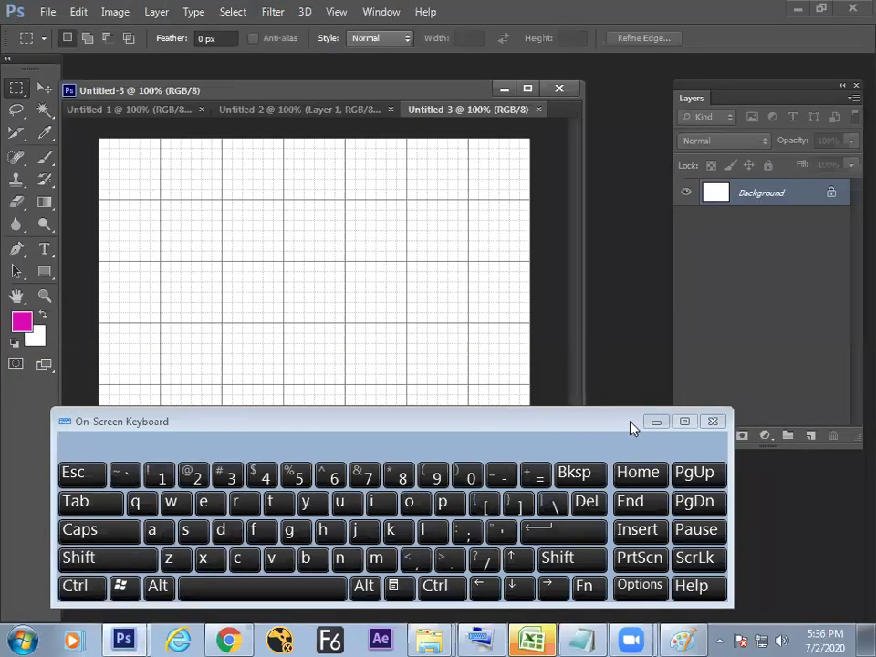
left_click_drag(618, 434, 621, 494)
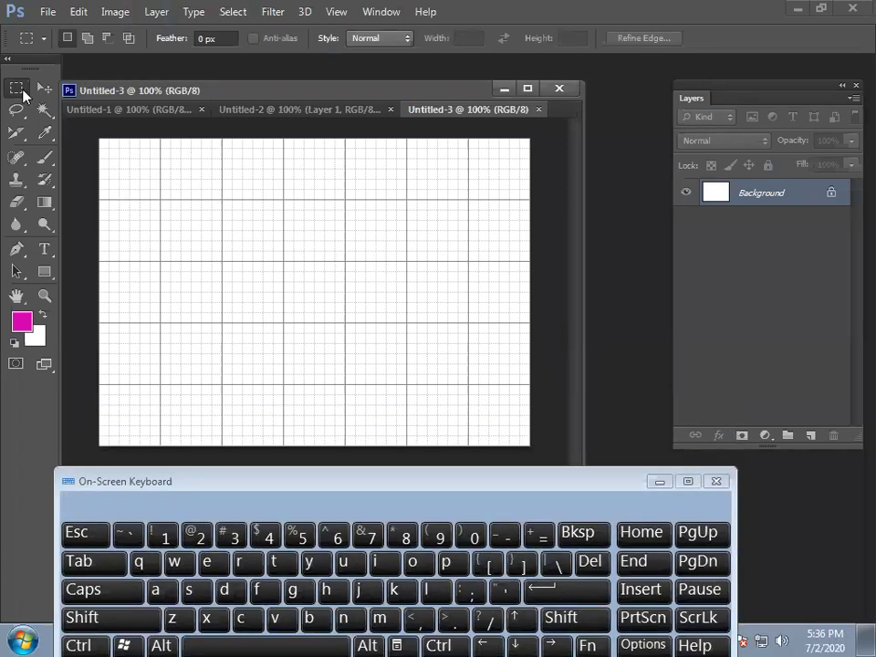
Select a square two major grid cells wide and tall in the upper middle of the canvas with the Rectangular Marquee.
left_click_drag(161, 198, 222, 261)
left_click(233, 213)
left_click_drag(223, 192, 324, 302)
left_click(243, 254)
left_click_drag(222, 199, 345, 322)
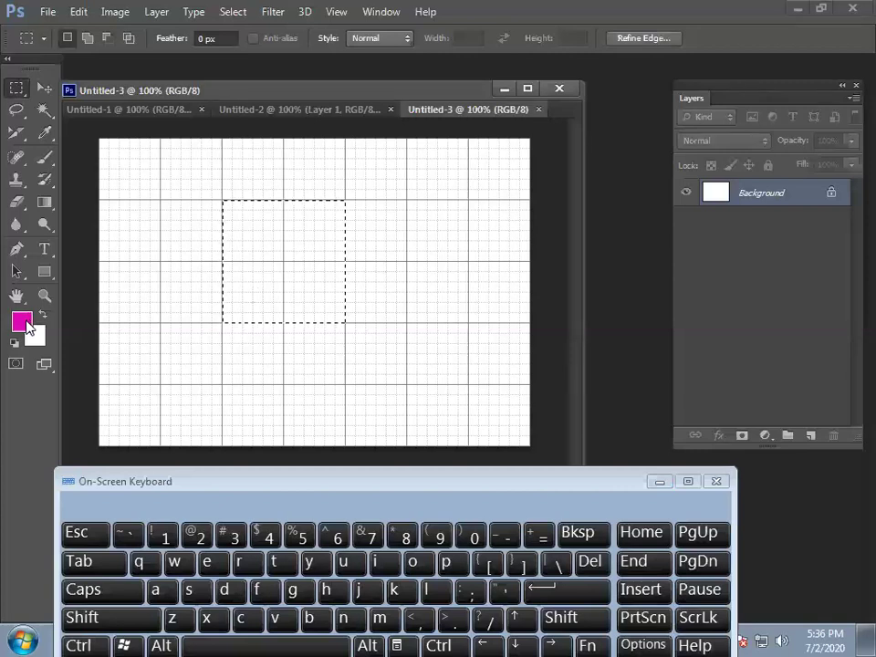
Fill the square selection with the magenta colour of hue 312° and deselect it.
right_click(316, 284)
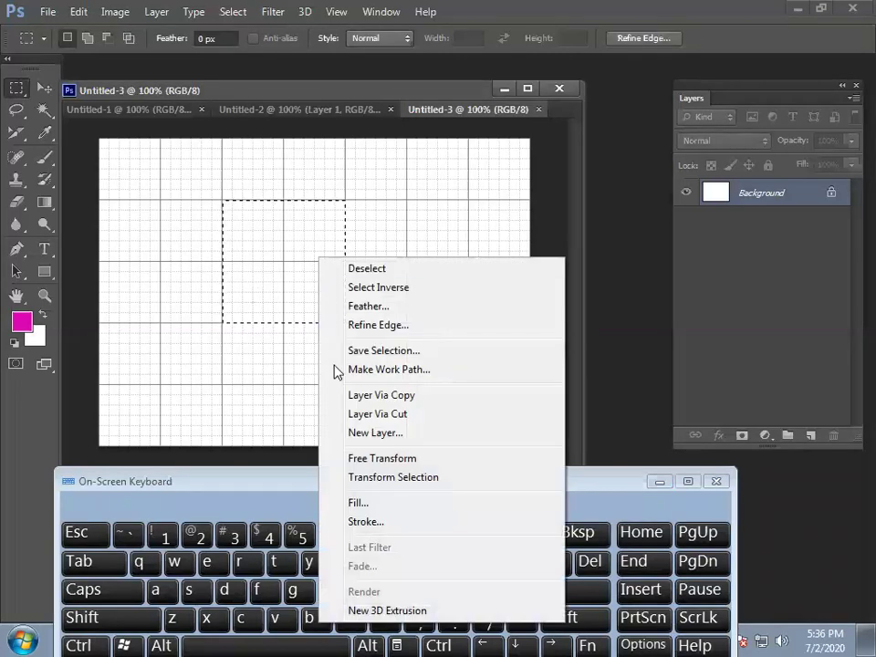
left_click(327, 502)
left_click(573, 217)
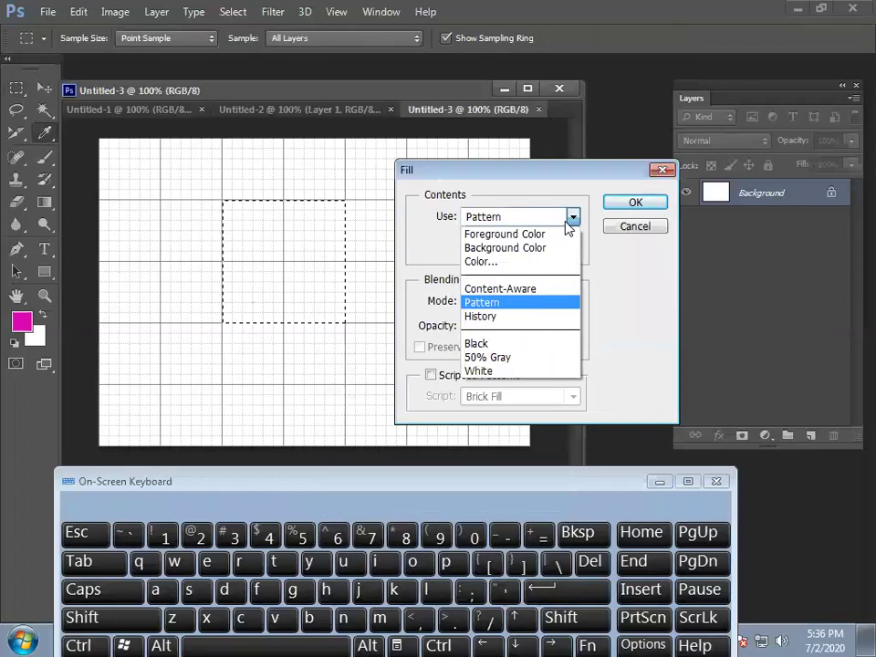
left_click(525, 260)
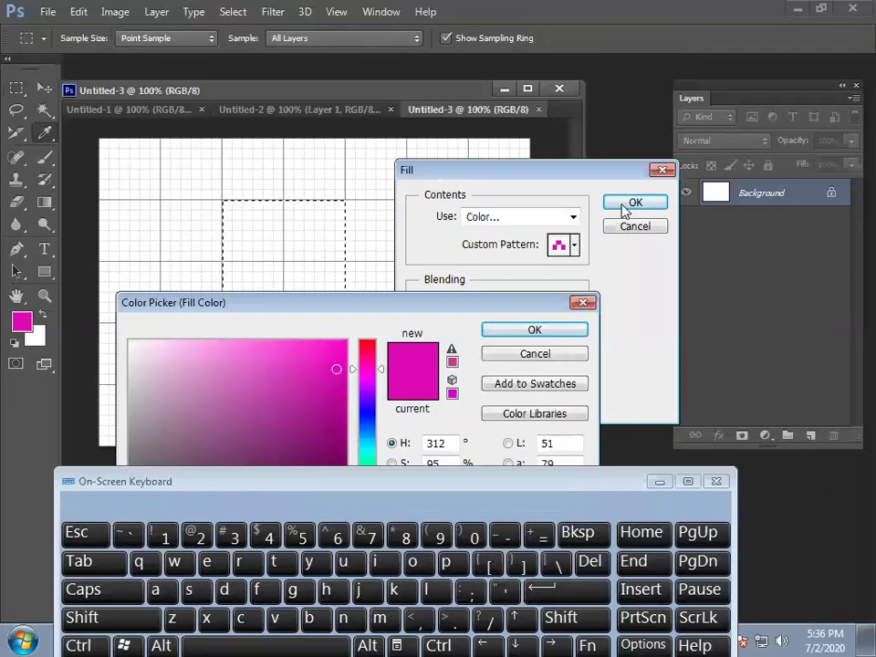
left_click(535, 330)
left_click(644, 206)
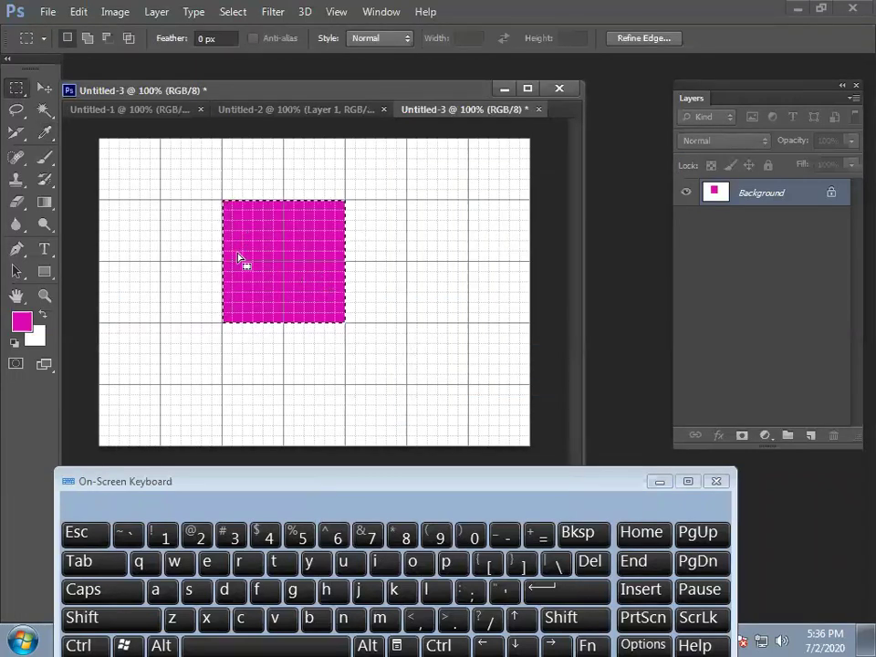
right_click(260, 254)
left_click(278, 262)
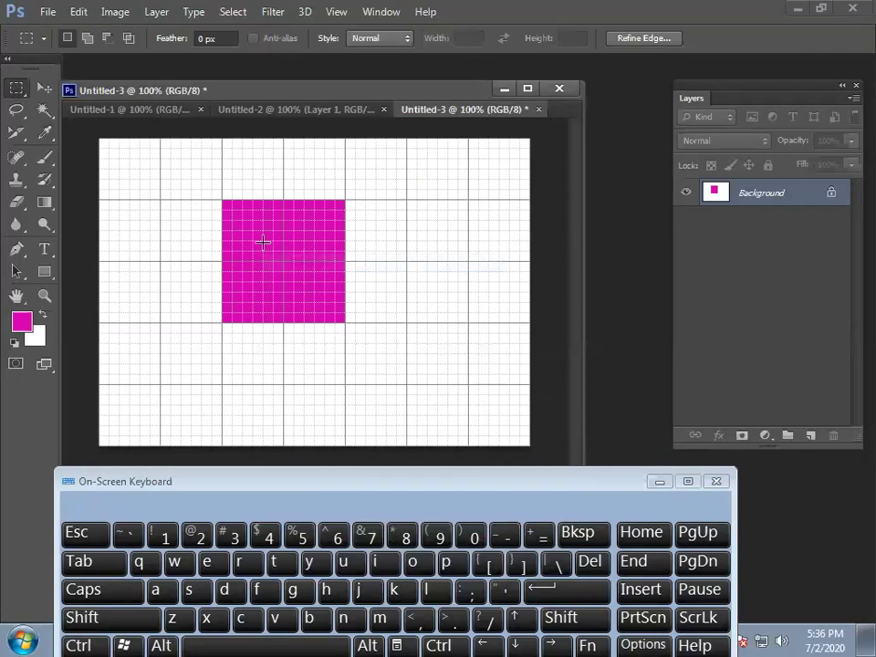
Select a square two grid subdivisions inside the magenta square's edges, fill it with White and deselect.
left_click_drag(242, 220, 325, 300)
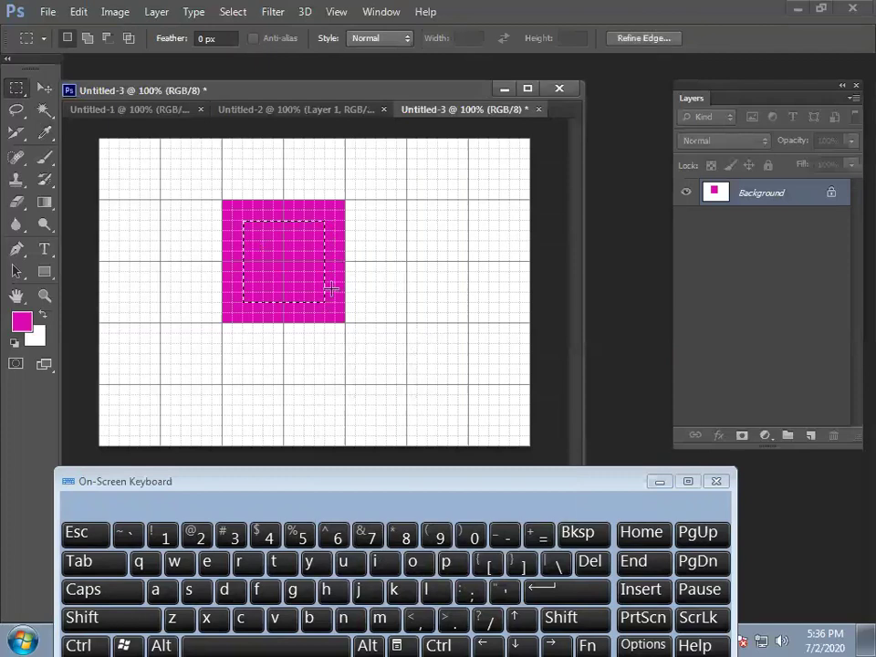
right_click(284, 261)
left_click(324, 503)
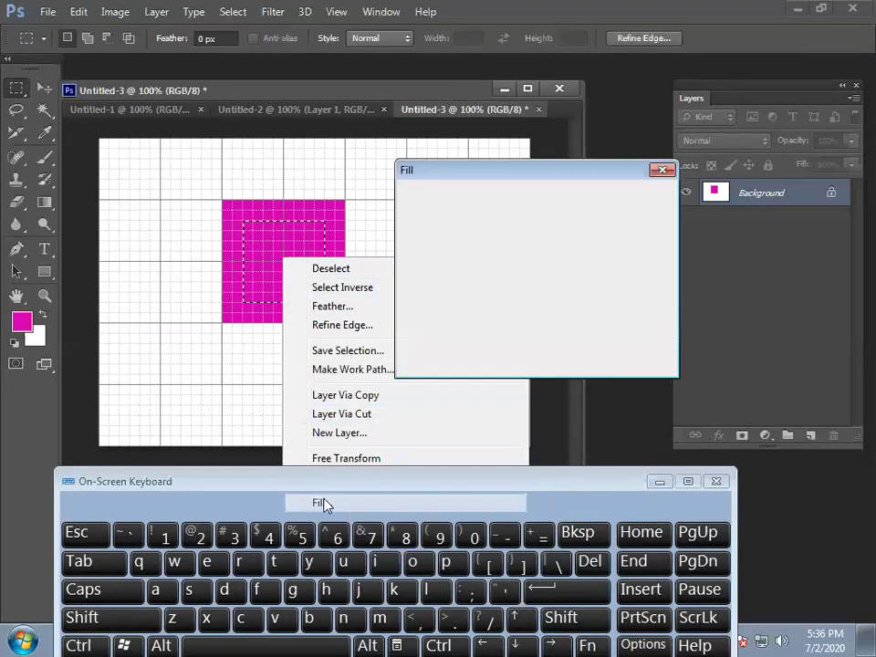
left_click(539, 217)
left_click(493, 372)
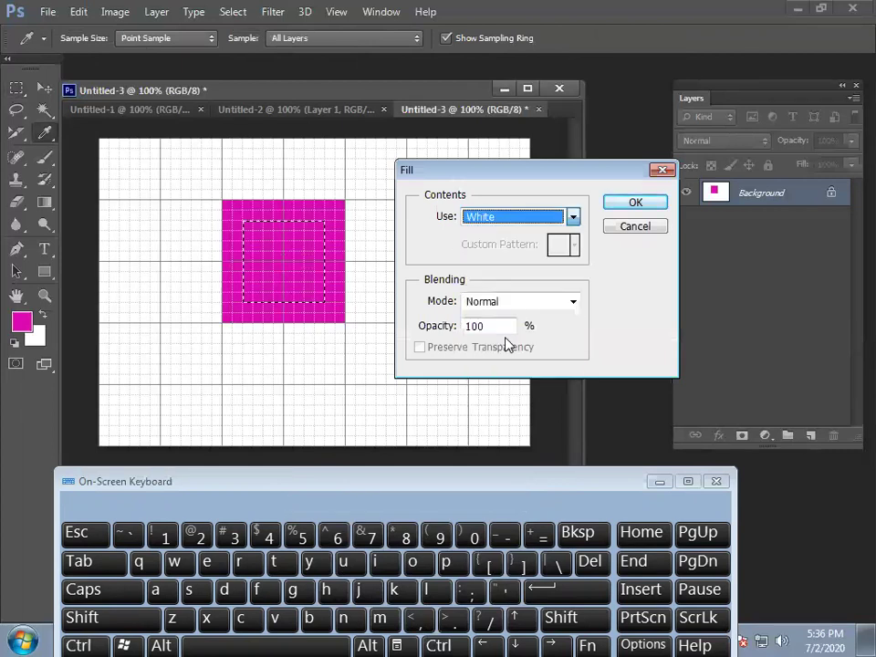
left_click(630, 203)
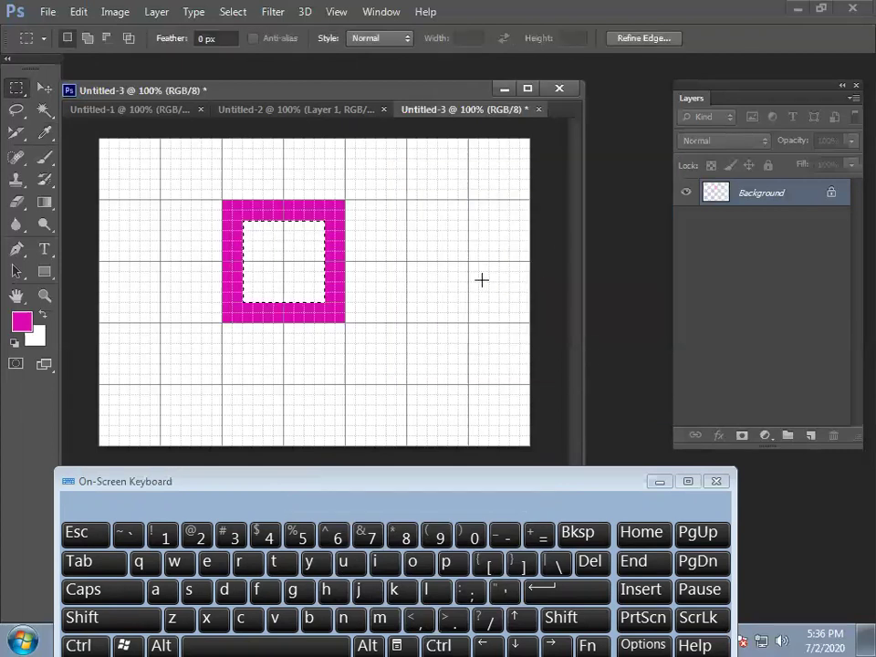
right_click(301, 266)
left_click(313, 267)
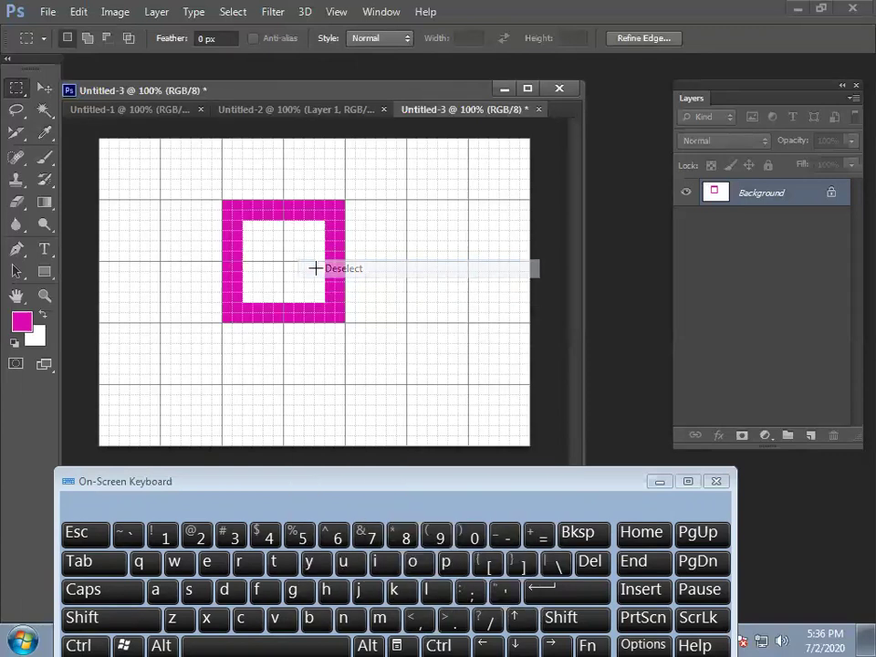
Select a horizontal strip two grid subdivisions high across the middle of the magenta frame and fill it with White.
left_click_drag(217, 253, 340, 271)
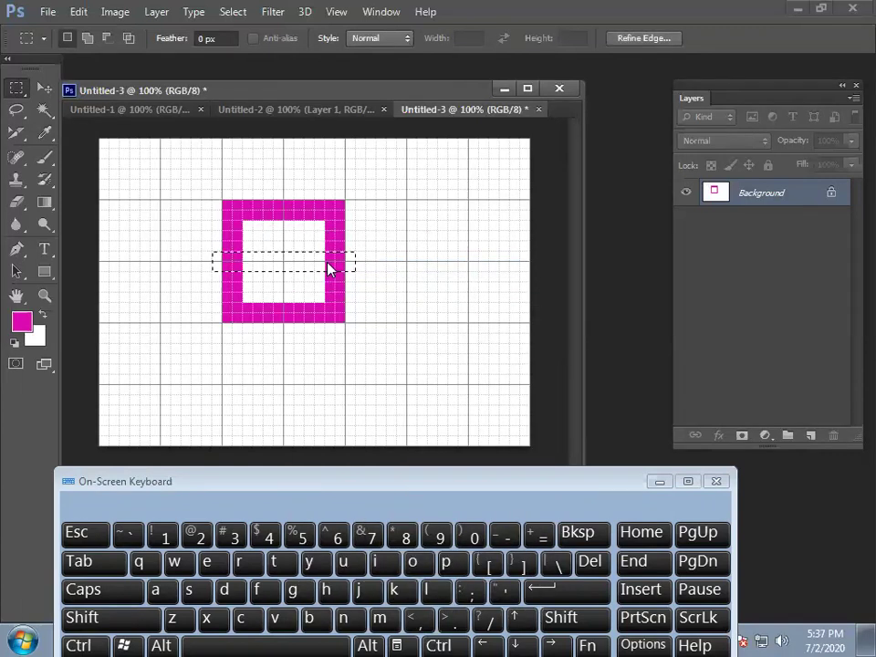
right_click(328, 261)
left_click(362, 504)
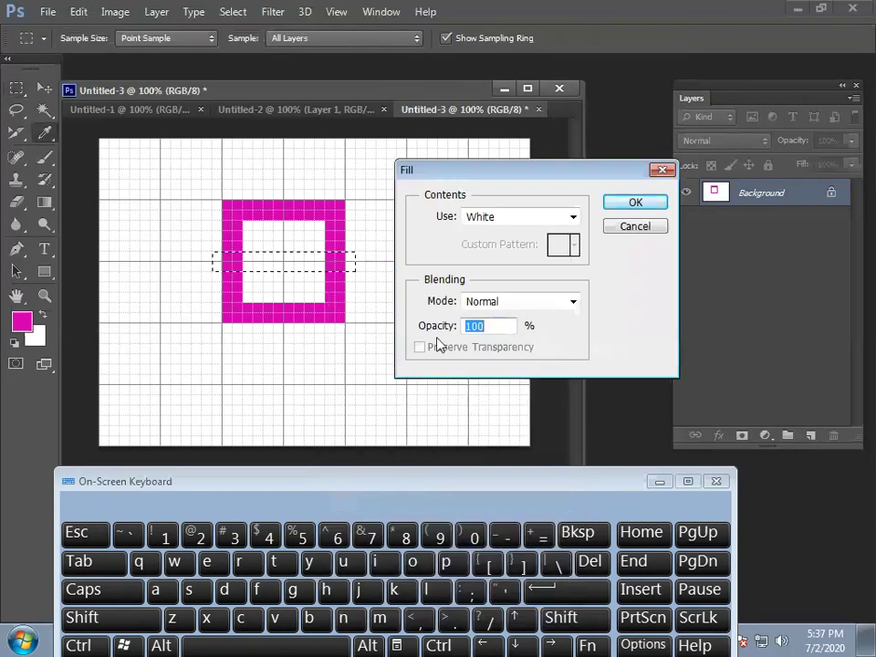
left_click(620, 210)
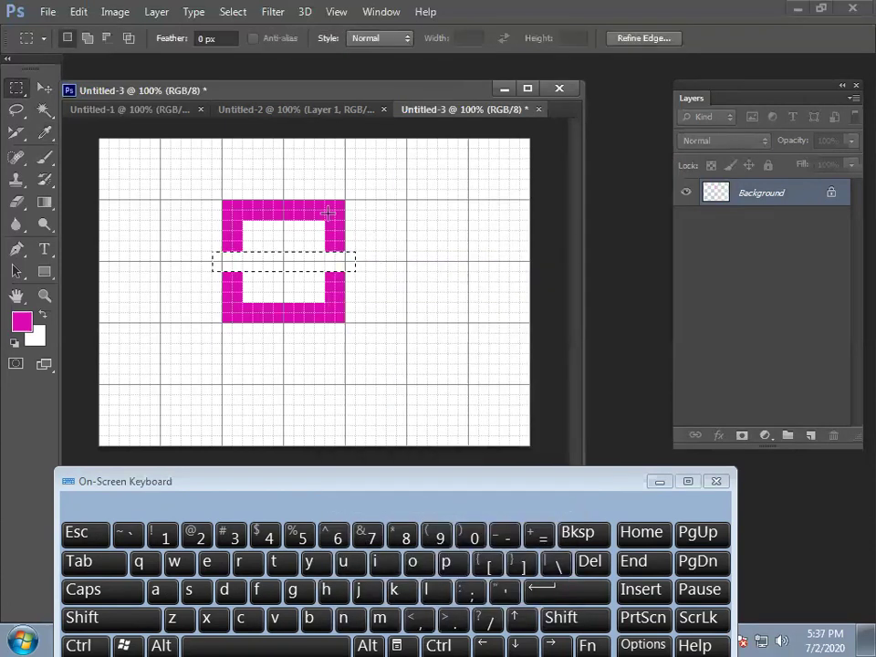
Select a vertical strip two grid subdivisions wide through the middle of the magenta frame, fill it with White and deselect.
left_click_drag(275, 191, 293, 363)
right_click(290, 299)
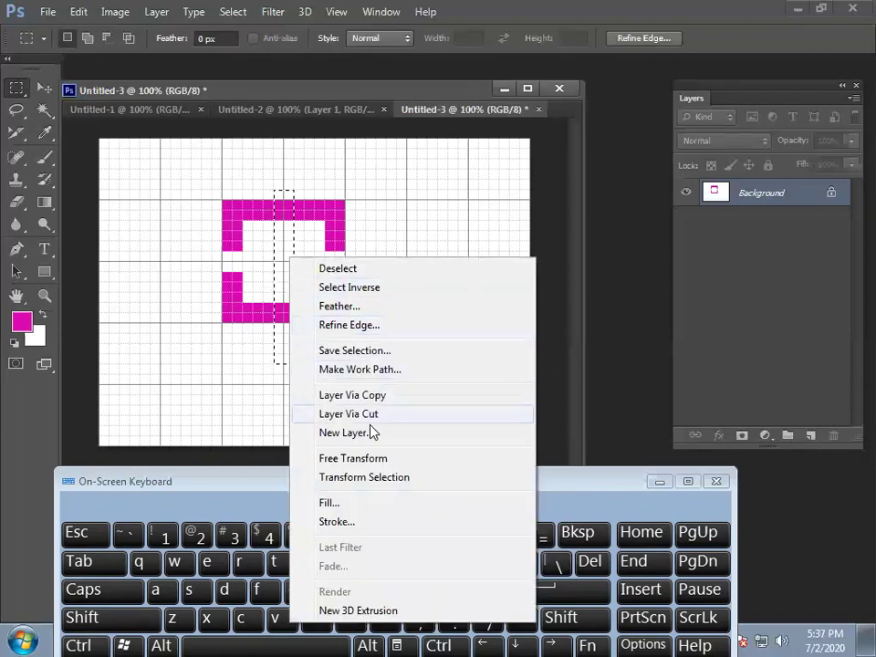
left_click(342, 502)
left_click(622, 203)
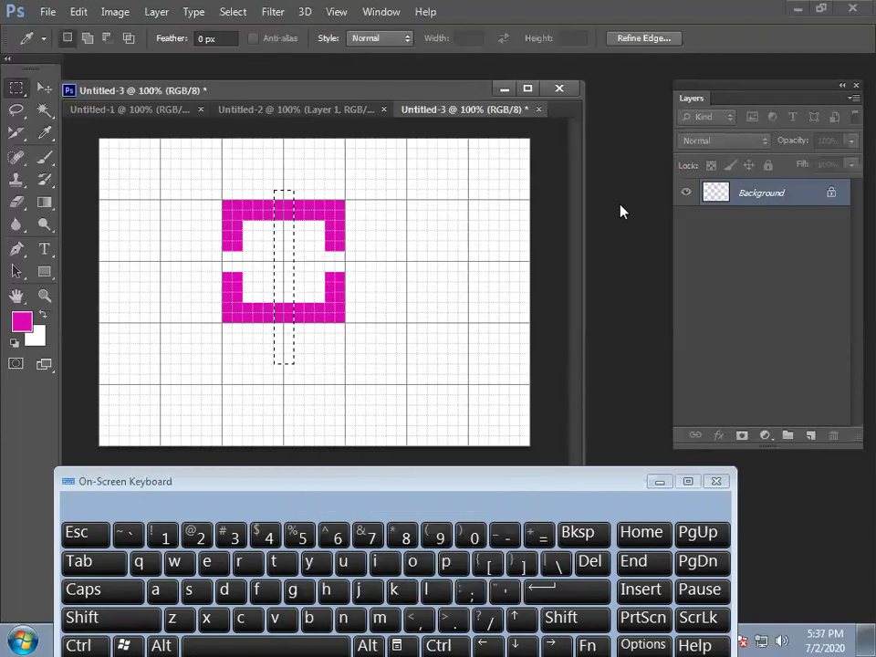
left_click(522, 217)
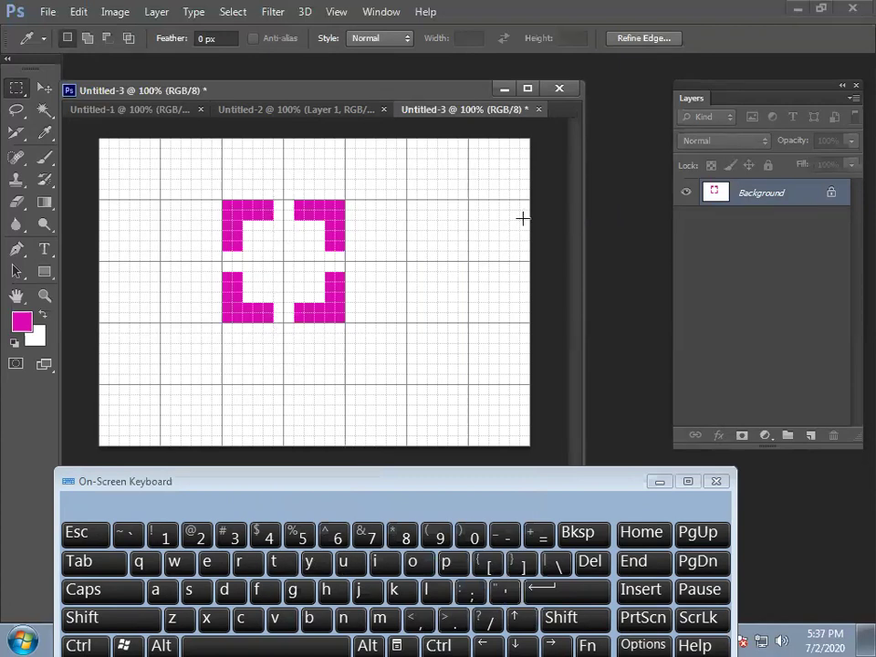
Select a square four grid subdivisions wide and tall at the centre of the split magenta frame.
left_click_drag(264, 241, 305, 292)
left_click_drag(253, 234, 315, 292)
left_click(262, 244)
left_click_drag(264, 242, 305, 286)
Fill the centre square with a blue colour of hue 229° and deselect it.
right_click(315, 278)
left_click(342, 503)
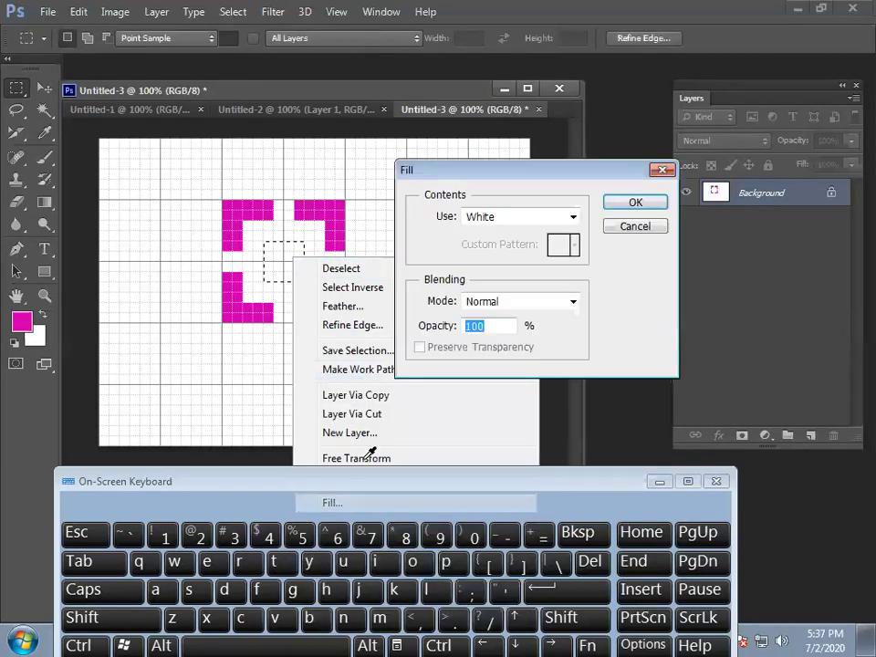
left_click(530, 221)
left_click(502, 259)
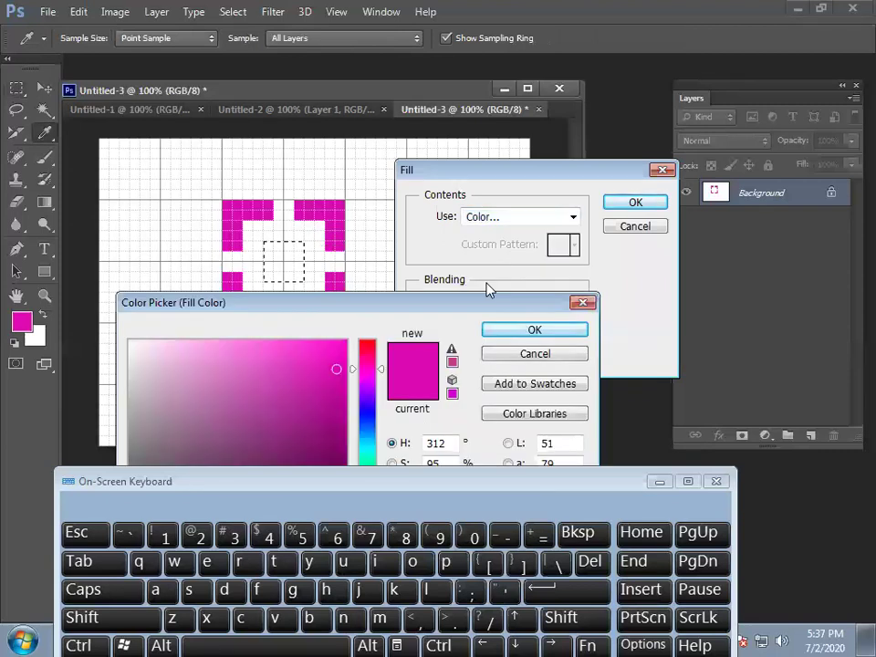
left_click(364, 425)
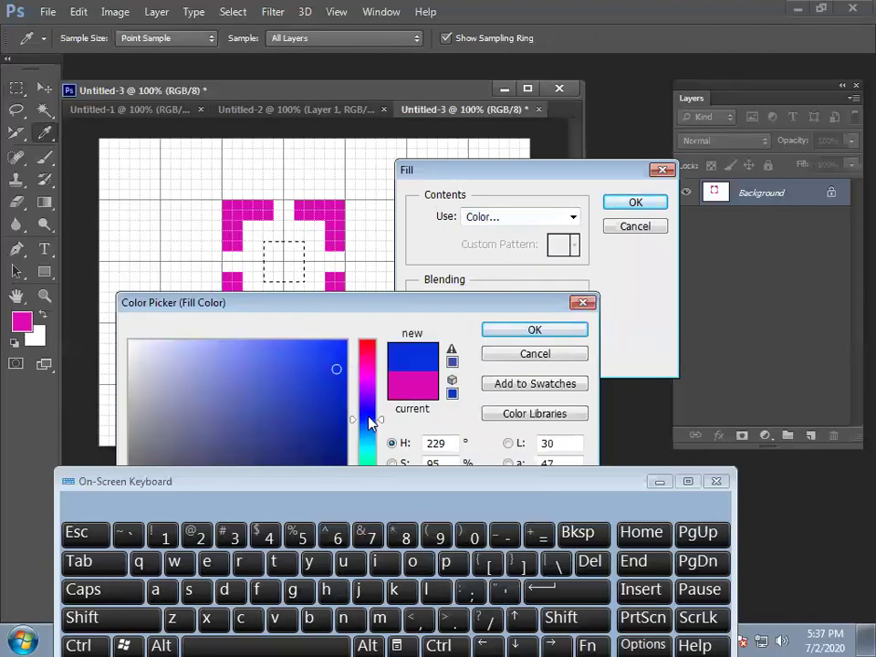
left_click(514, 332)
left_click(630, 202)
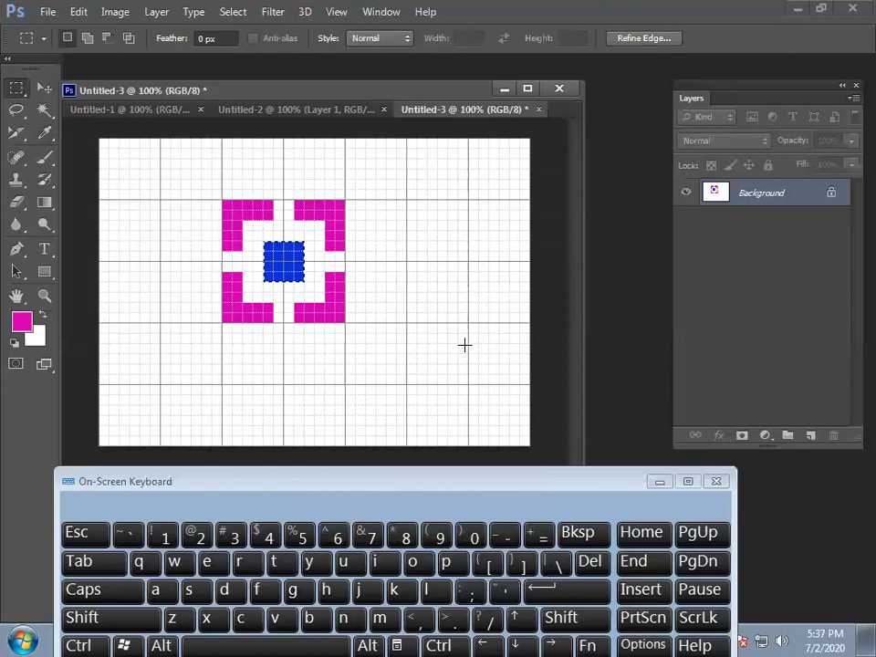
left_click(391, 306)
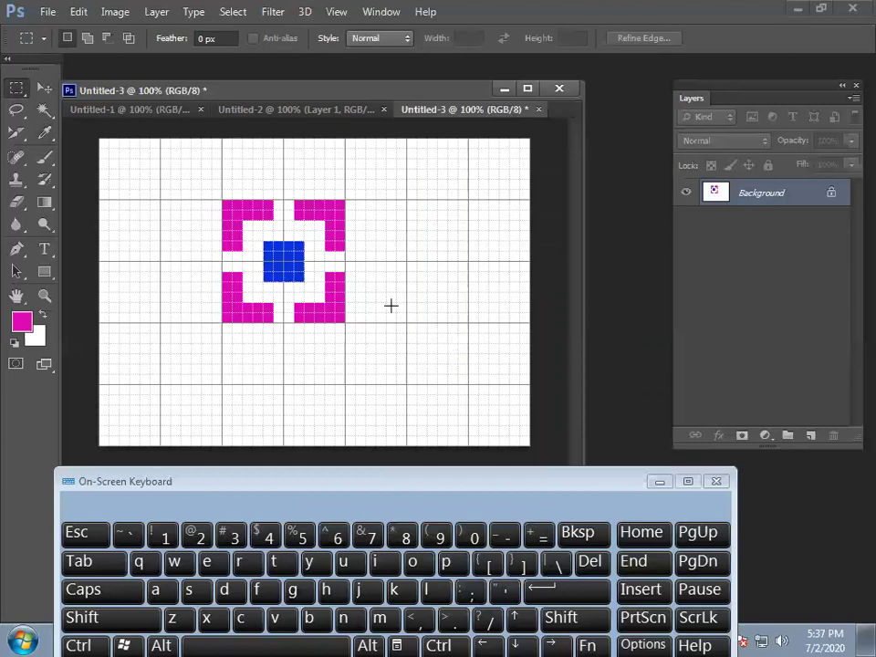
Hide the document grid to show the magenta and blue motif without gridlines.
right_click(315, 282)
left_click(289, 293)
left_click(439, 645)
left_click(500, 589)
left_click(439, 645)
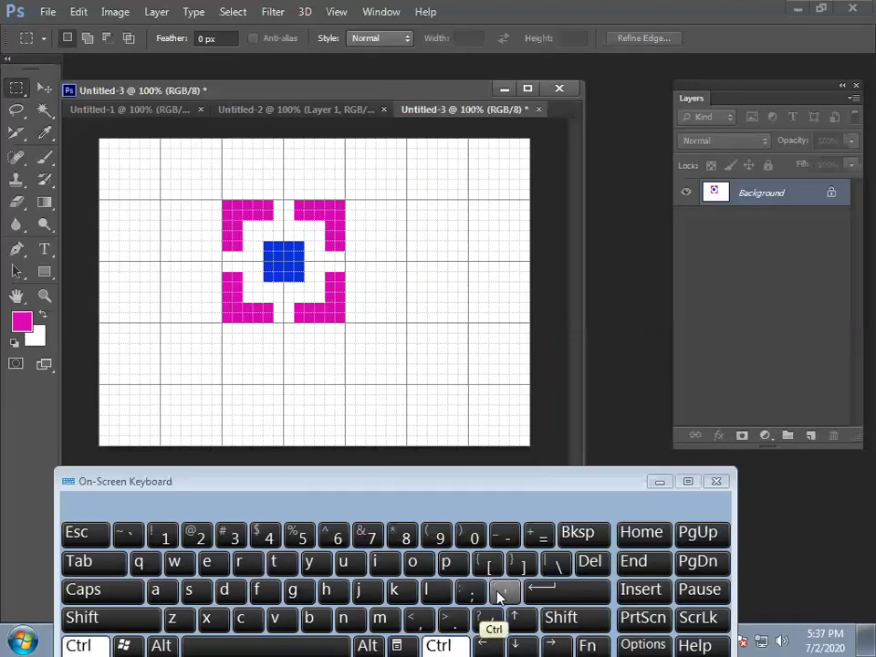
left_click(502, 590)
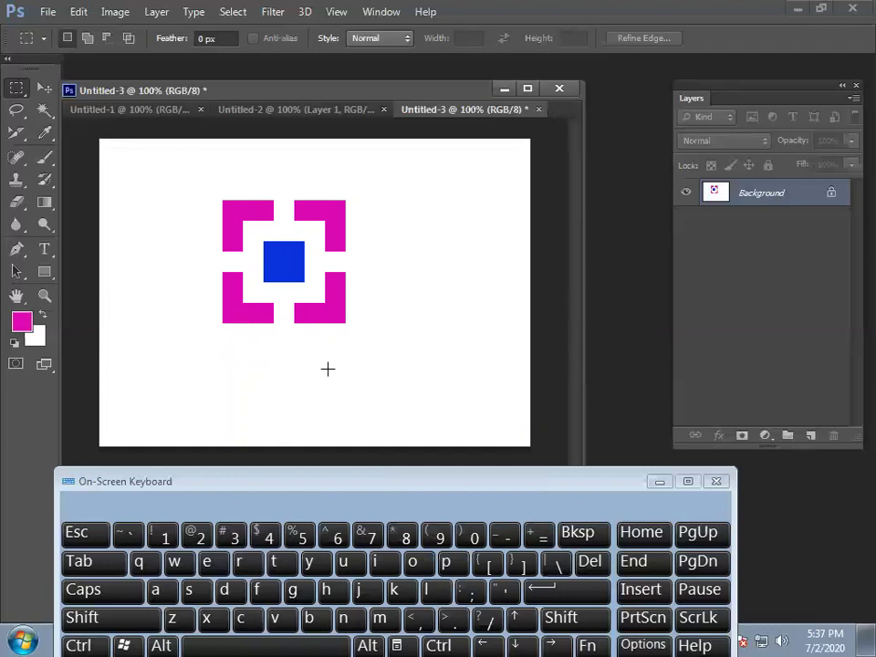
Toggle the visibility of the document grid on and off several times, ending with it hidden.
left_click(439, 645)
left_click(502, 591)
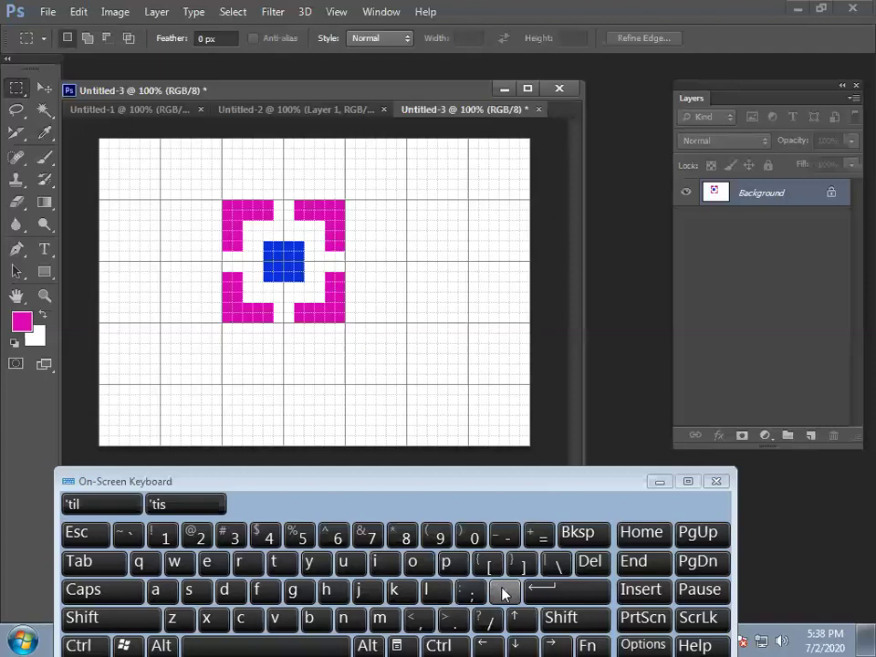
left_click(461, 643)
left_click(502, 591)
left_click(461, 642)
left_click(502, 590)
left_click(459, 640)
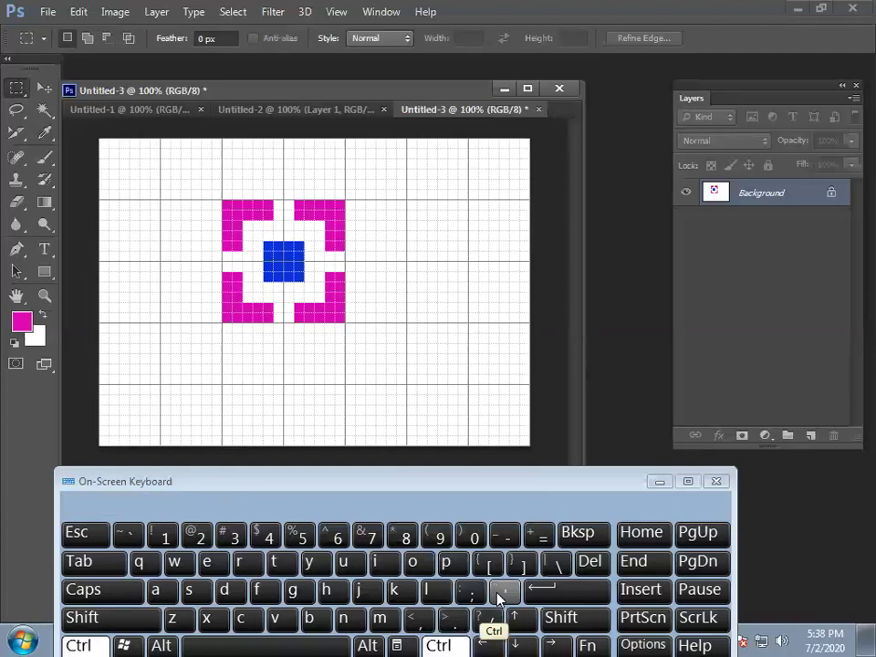
left_click(500, 595)
left_click(453, 643)
left_click(500, 595)
left_click(461, 641)
left_click(500, 594)
left_click(461, 641)
left_click(502, 593)
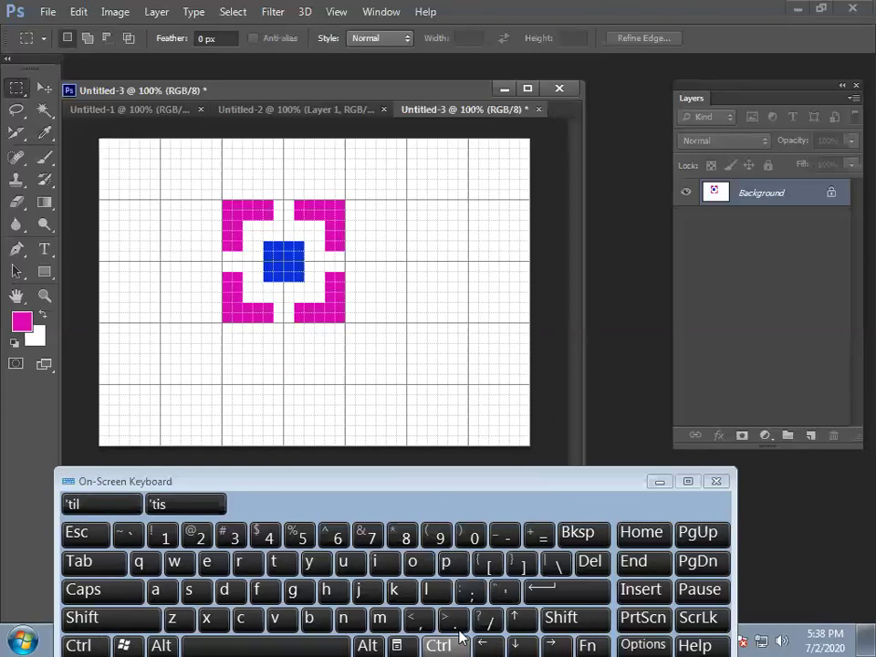
left_click(461, 642)
left_click(502, 593)
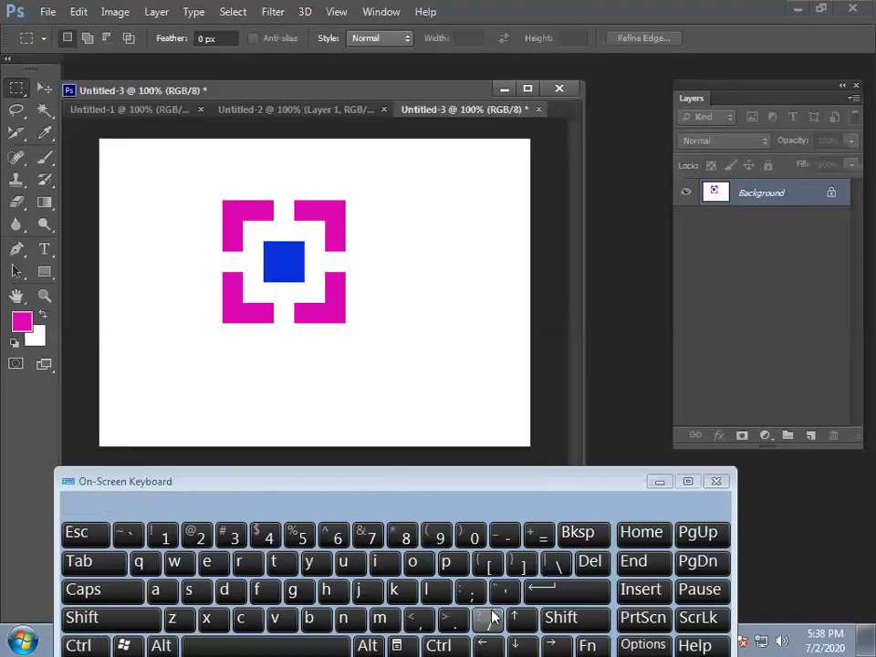
Turn the grid on through the view settings and switch it off the same way.
left_click(334, 12)
mouse_move(346, 272)
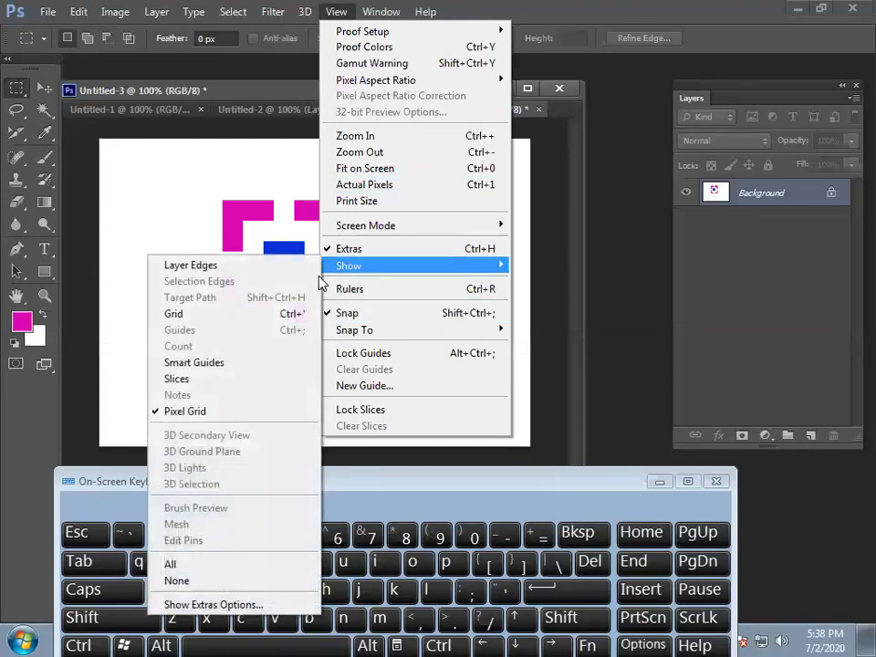
left_click(224, 314)
left_click(336, 12)
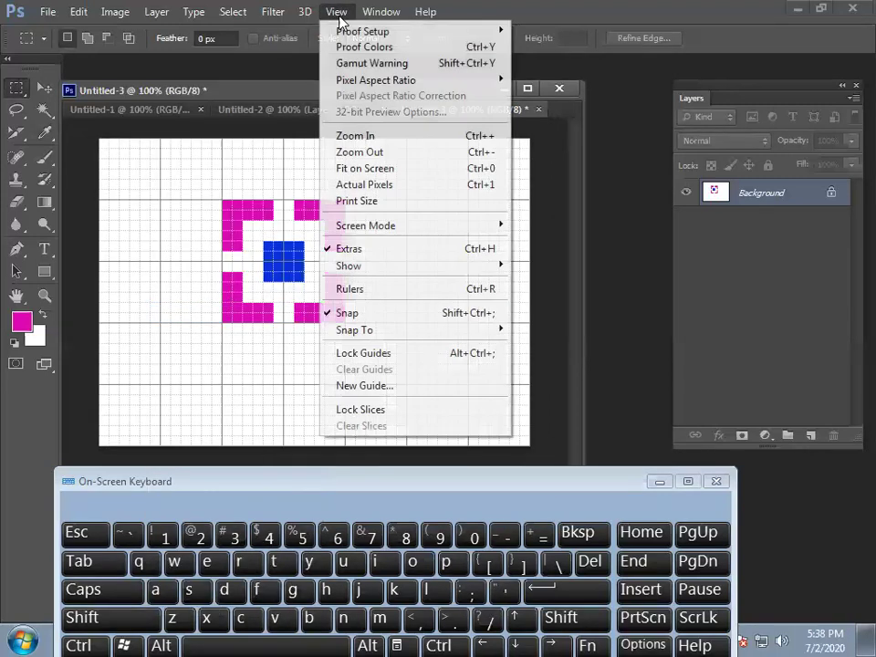
mouse_move(342, 265)
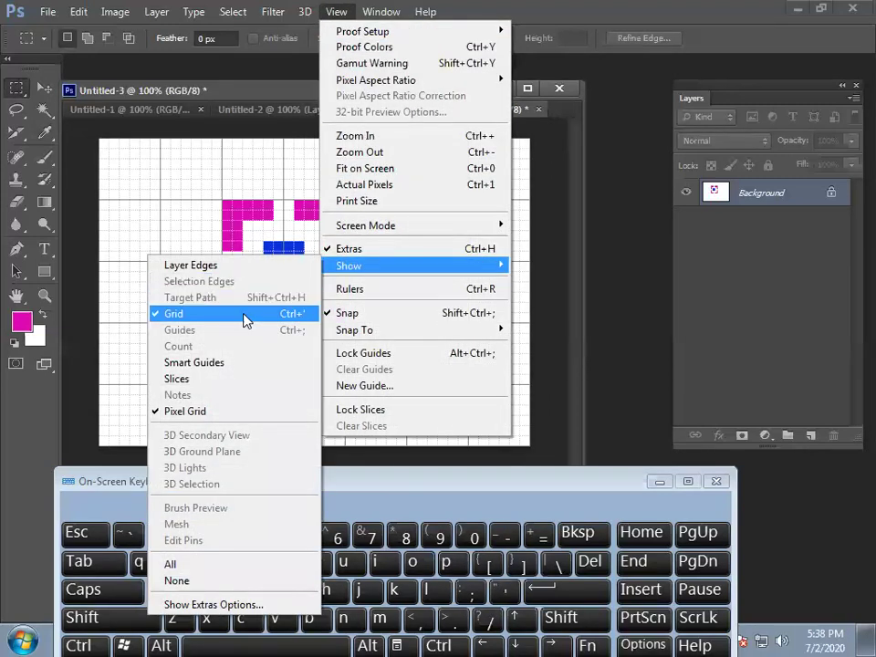
left_click(244, 316)
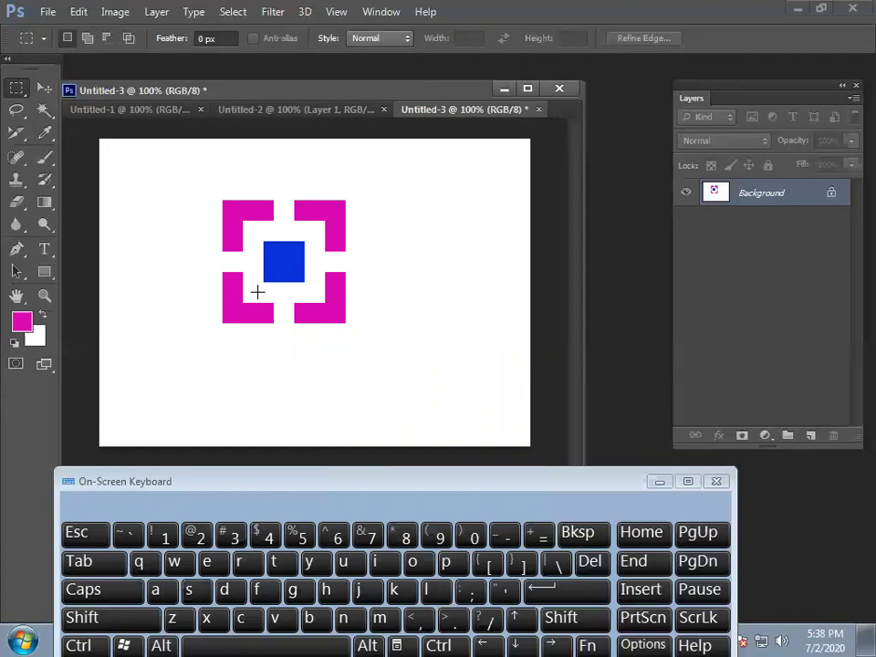
Examine the motif enlarged in full-screen mode with all panels hidden, return to the windowed view and display the grid.
key("Tab")
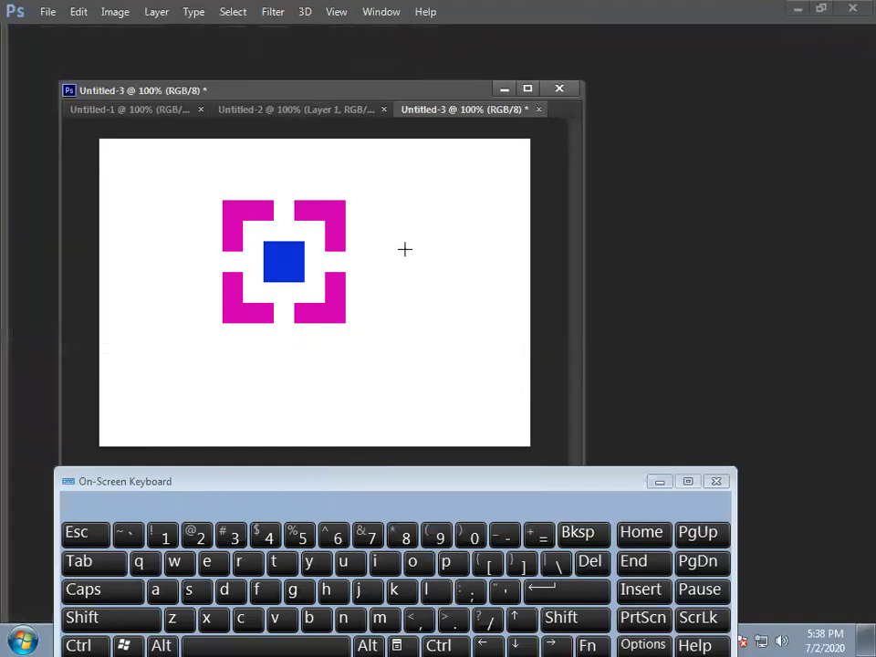
key("f")
key("f")
key("ctrl+plus")
key("ctrl+plus")
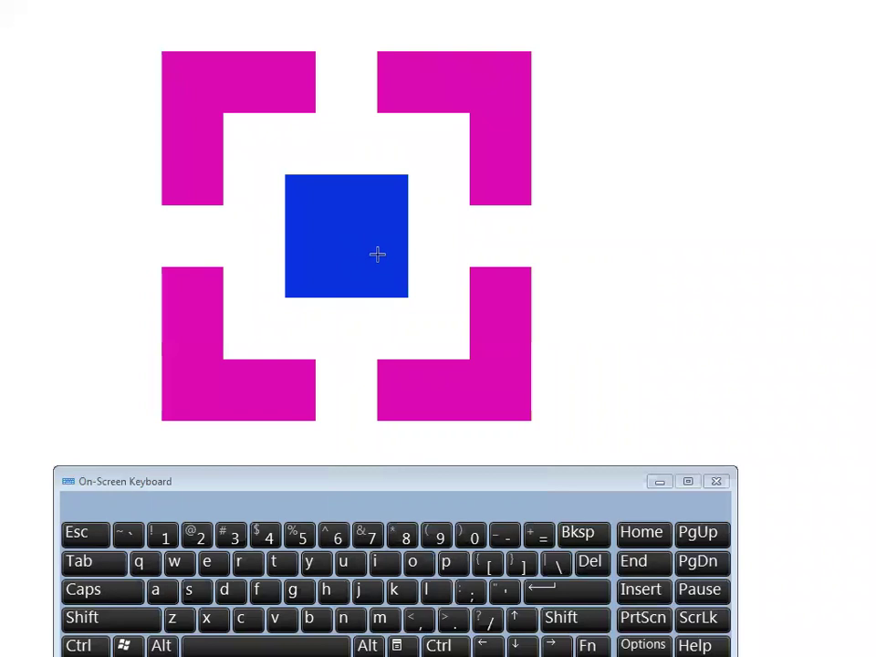
key("ctrl+minus")
key("f")
key("Tab")
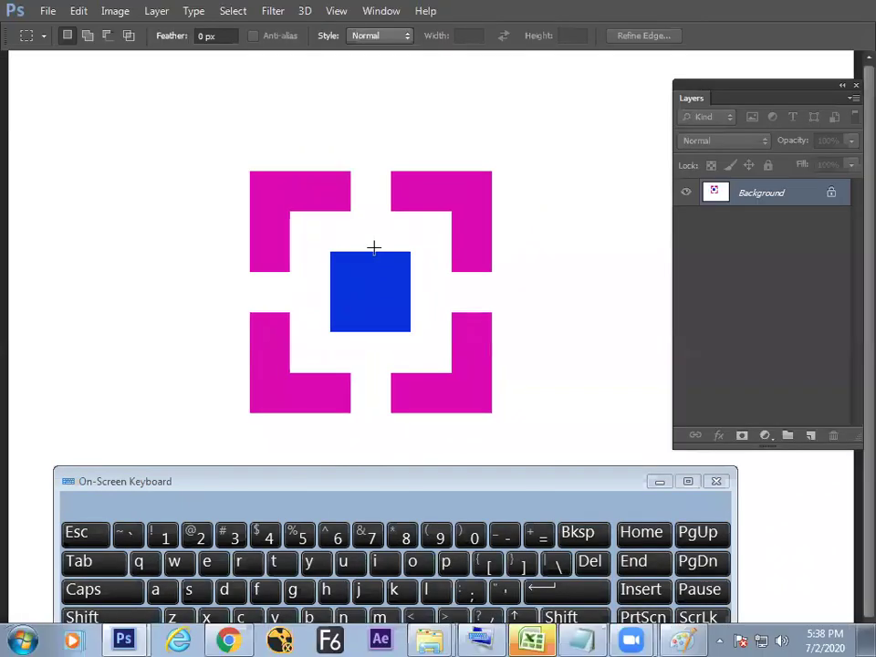
key("ctrl+minus")
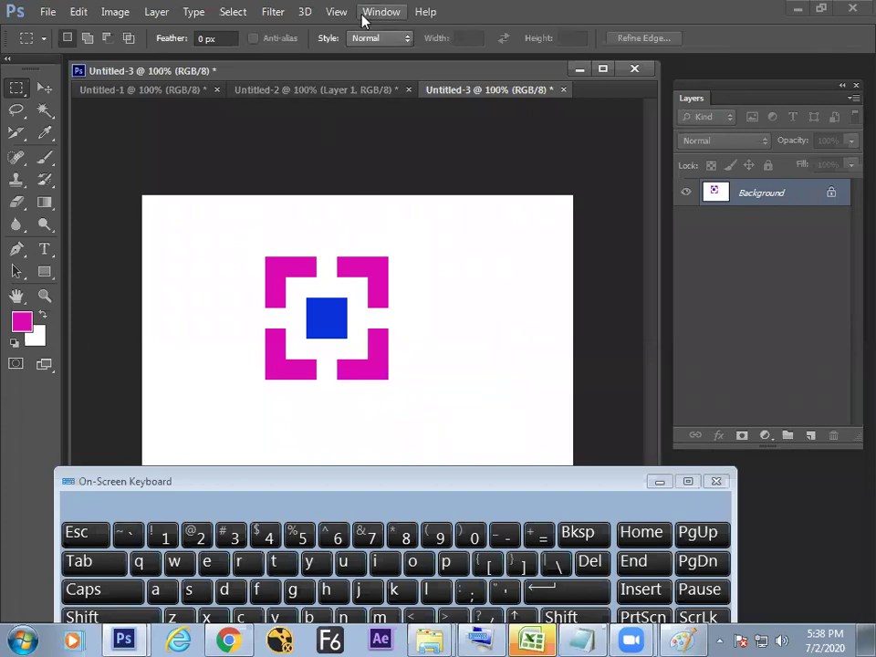
key("ctrl+apostrophe")
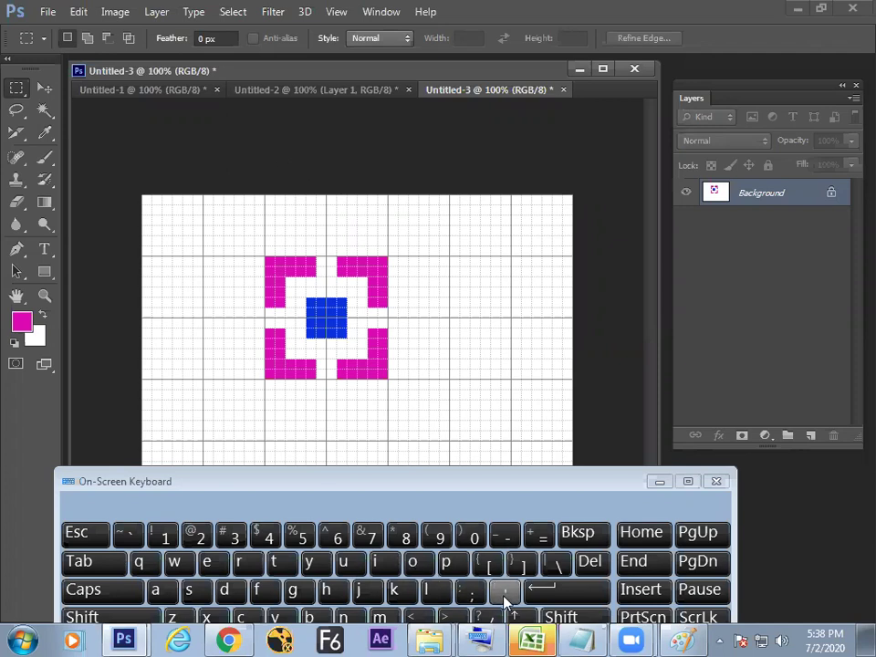
Switch to Paint, minimise the on-screen keyboard and handwrite the underlined heading "How to make grid with calculation?" below the grid notes.
left_click(684, 637)
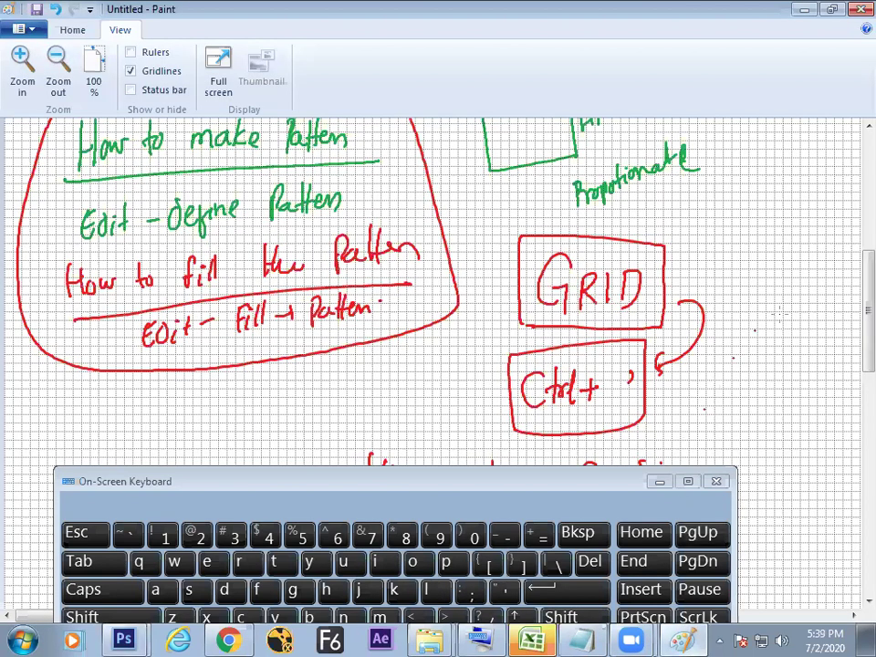
left_click(662, 485)
scroll(850, 297, "down", 3)
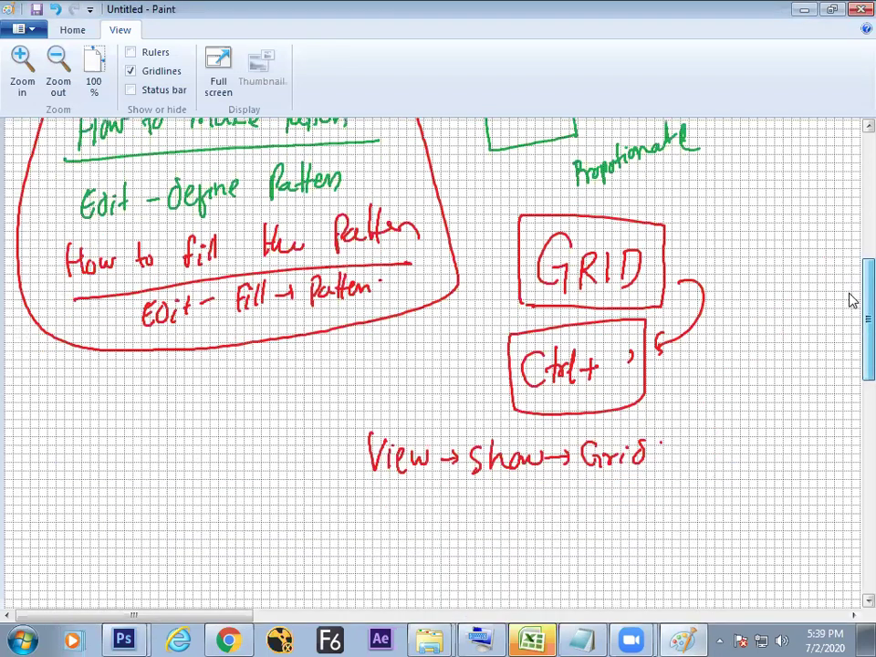
left_click_drag(162, 376, 160, 414)
mouse_move(178, 374)
left_mouse_down()
mouse_move(181, 413)
mouse_move(196, 393)
mouse_move(225, 411)
mouse_move(239, 389)
left_mouse_up()
mouse_move(246, 376)
left_mouse_down()
mouse_move(245, 414)
mouse_move(254, 385)
left_mouse_up()
mouse_move(259, 393)
left_mouse_down()
mouse_move(295, 410)
mouse_move(328, 393)
mouse_move(340, 372)
mouse_move(354, 398)
left_mouse_up()
mouse_move(425, 383)
left_mouse_down()
mouse_move(421, 422)
mouse_move(451, 375)
mouse_move(506, 393)
mouse_move(498, 392)
mouse_move(514, 377)
mouse_move(524, 388)
mouse_move(532, 381)
mouse_move(533, 366)
mouse_move(553, 381)
mouse_move(642, 390)
left_mouse_up()
mouse_move(645, 365)
left_mouse_down()
mouse_move(648, 393)
mouse_move(672, 393)
left_mouse_up()
mouse_move(664, 376)
left_mouse_down()
mouse_move(679, 375)
mouse_move(682, 392)
left_mouse_up()
left_click_drag(694, 377, 715, 388)
left_click_drag(164, 435, 701, 421)
left_click(731, 384)
left_click_drag(730, 367, 735, 382)
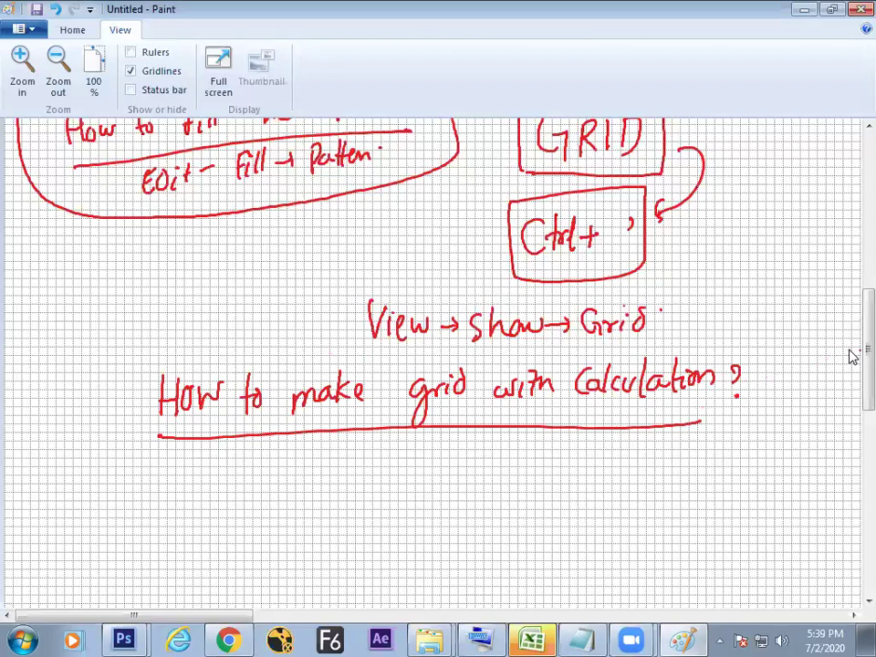
Handwrite "Edit - Preferance (Ctrl+K)" below the underlined heading.
scroll(852, 361, "down", 3)
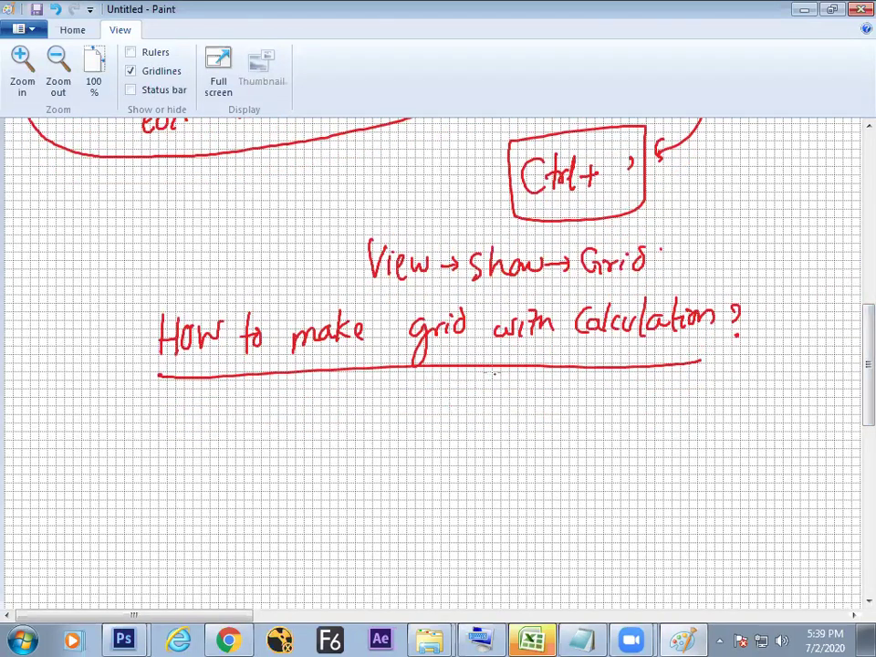
mouse_move(317, 388)
left_mouse_down()
mouse_move(326, 426)
mouse_move(324, 399)
mouse_move(336, 414)
mouse_move(340, 400)
mouse_move(348, 414)
mouse_move(359, 401)
mouse_move(361, 422)
mouse_move(416, 392)
mouse_move(418, 410)
mouse_move(438, 420)
mouse_move(440, 410)
mouse_move(449, 412)
mouse_move(464, 424)
mouse_move(474, 411)
mouse_move(547, 413)
left_mouse_up()
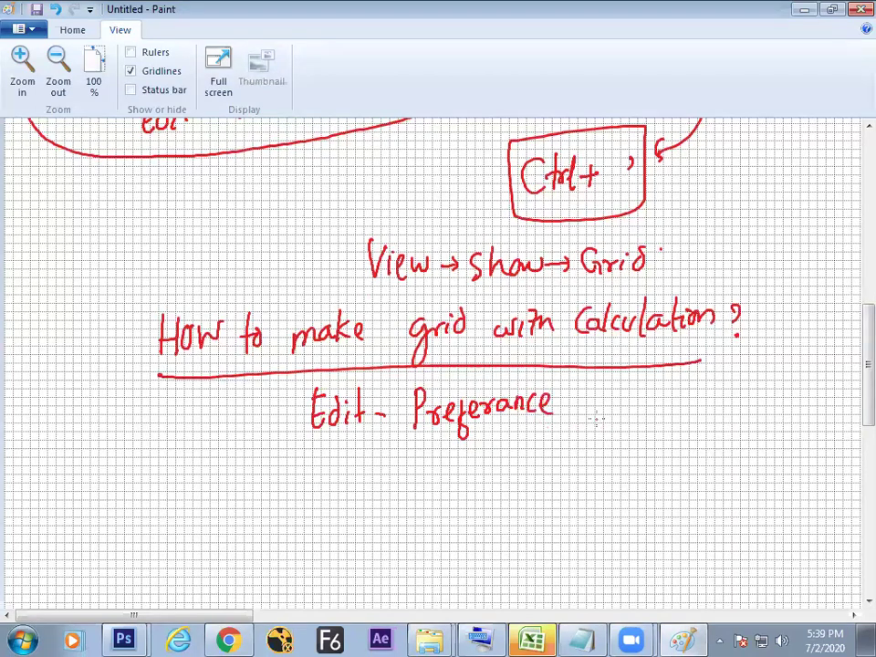
mouse_move(606, 389)
left_mouse_down()
mouse_move(600, 419)
mouse_move(679, 399)
mouse_move(690, 416)
left_mouse_up()
left_click_drag(702, 387, 705, 416)
left_click_drag(709, 380, 708, 421)
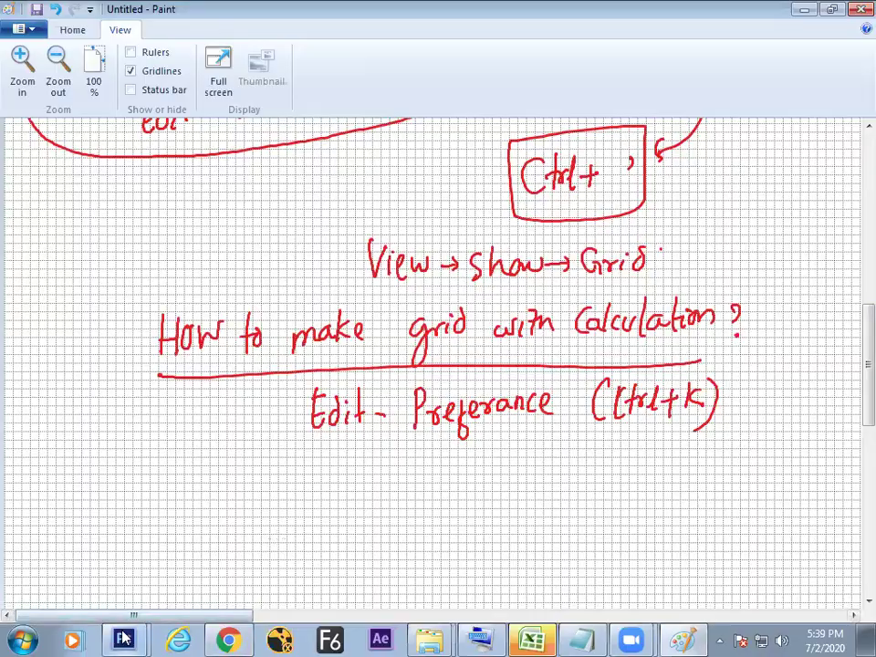
Switch back to Photoshop and create a new document with the Default Photoshop Size preset.
left_click(143, 577)
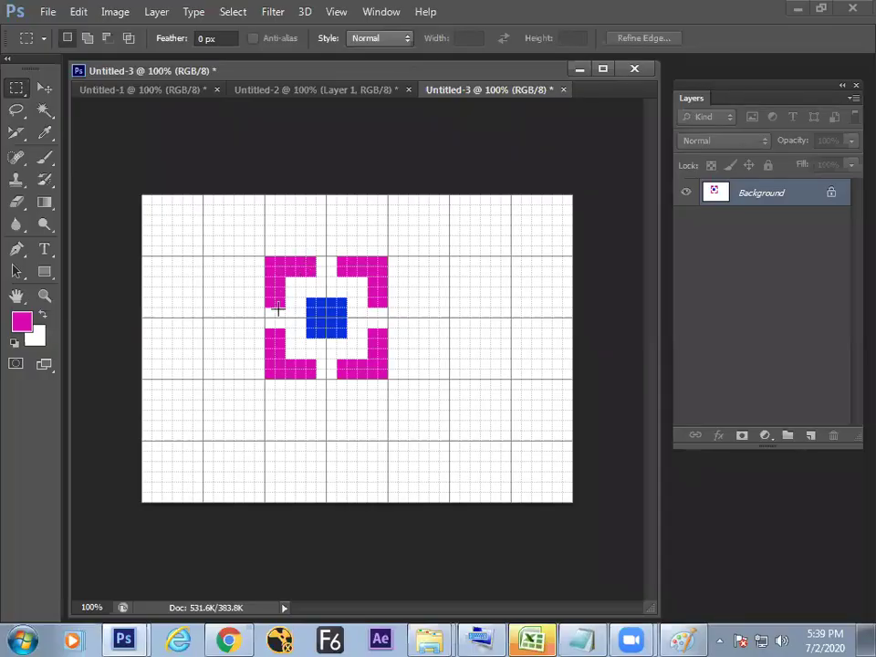
key("ctrl+n")
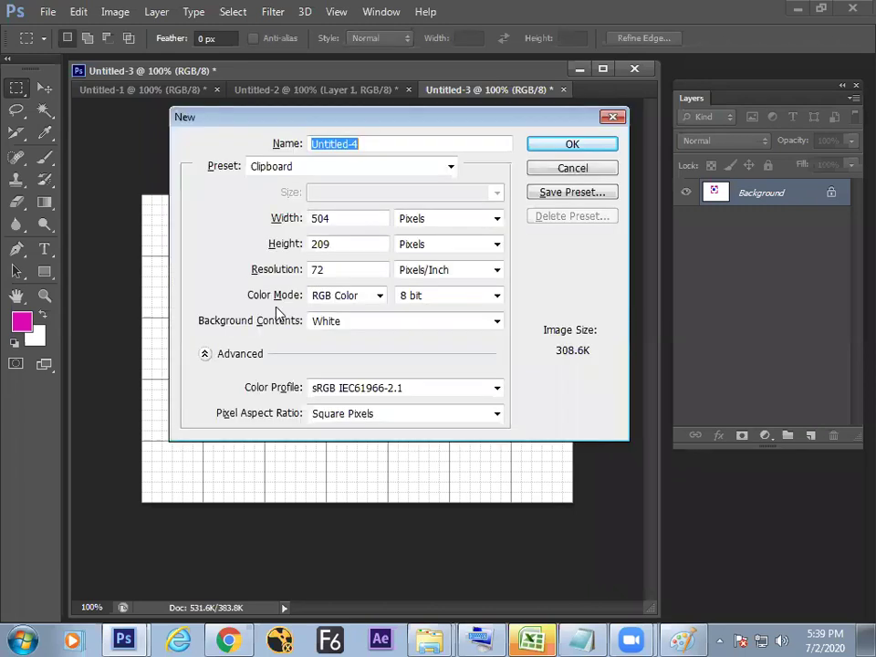
left_click(351, 166)
left_click(351, 198)
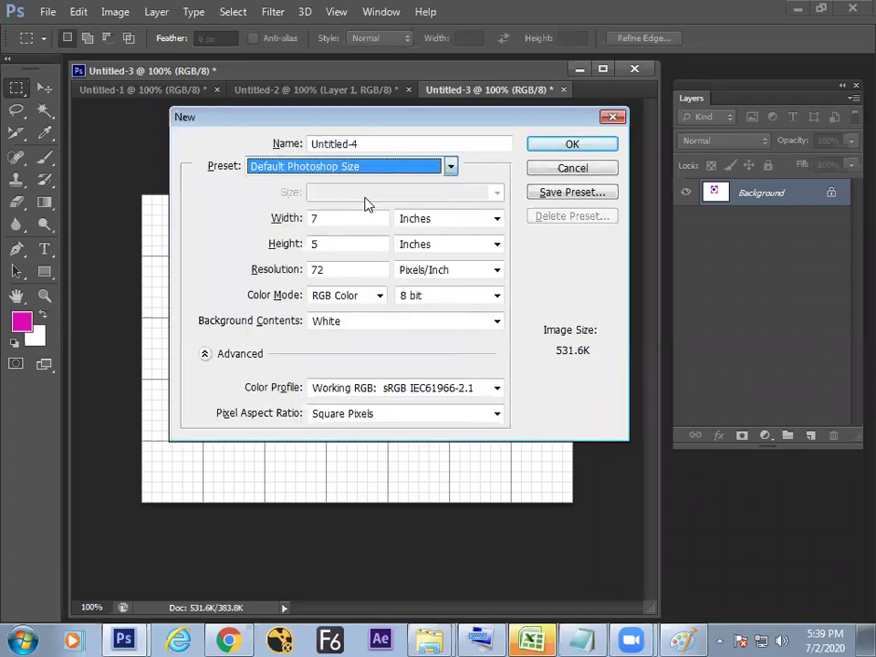
left_click(552, 149)
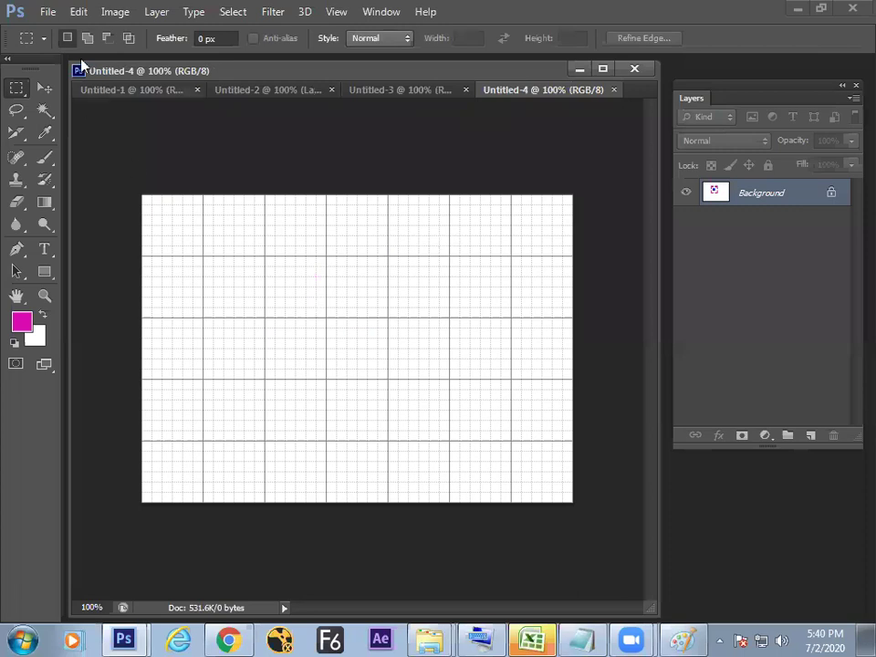
Open the Guides, Grid & Slices preferences, uncover the canvas behind the dialog and set the grid colour to red (ff0000).
left_click(79, 13)
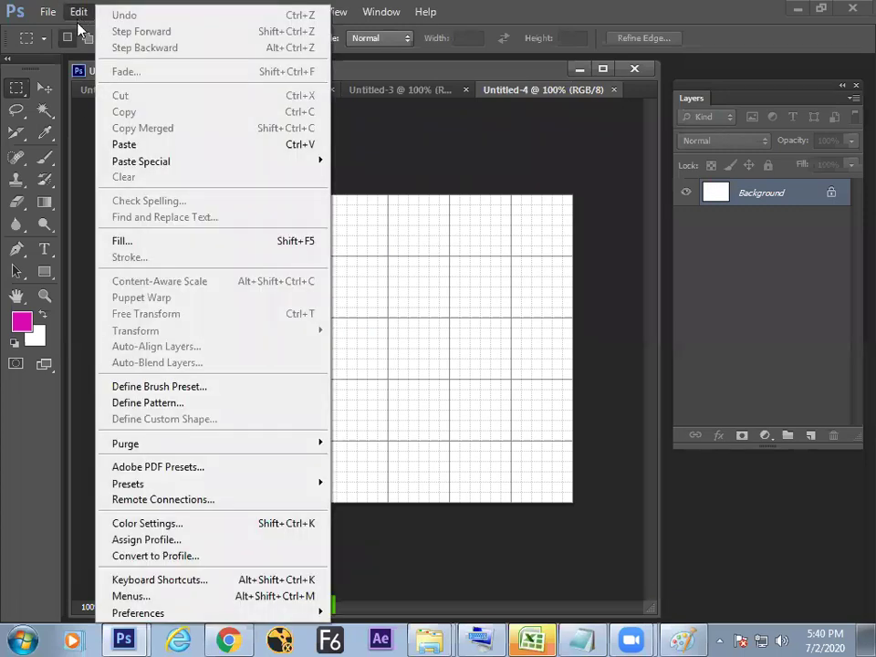
mouse_move(173, 616)
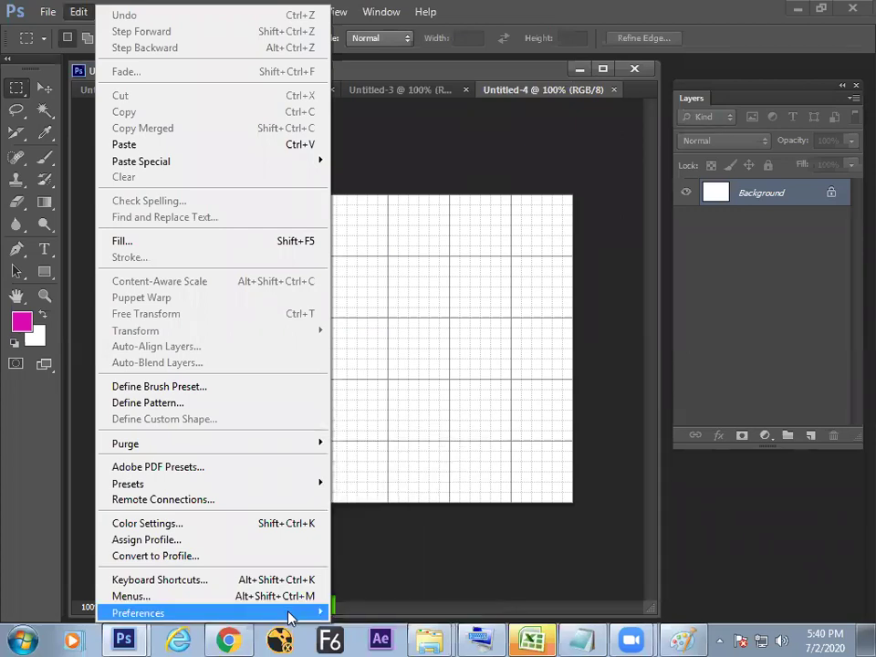
mouse_move(323, 612)
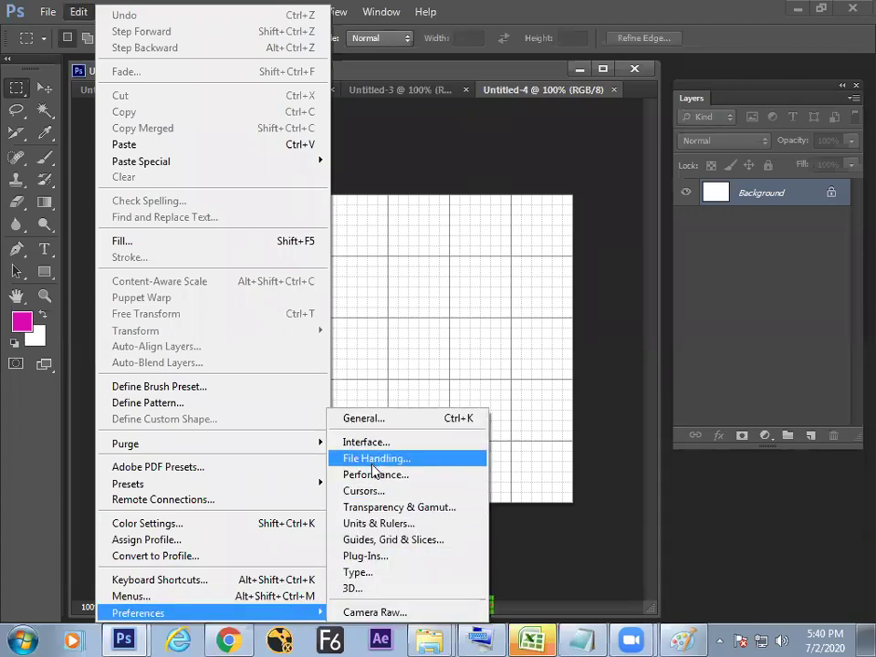
left_click(392, 539)
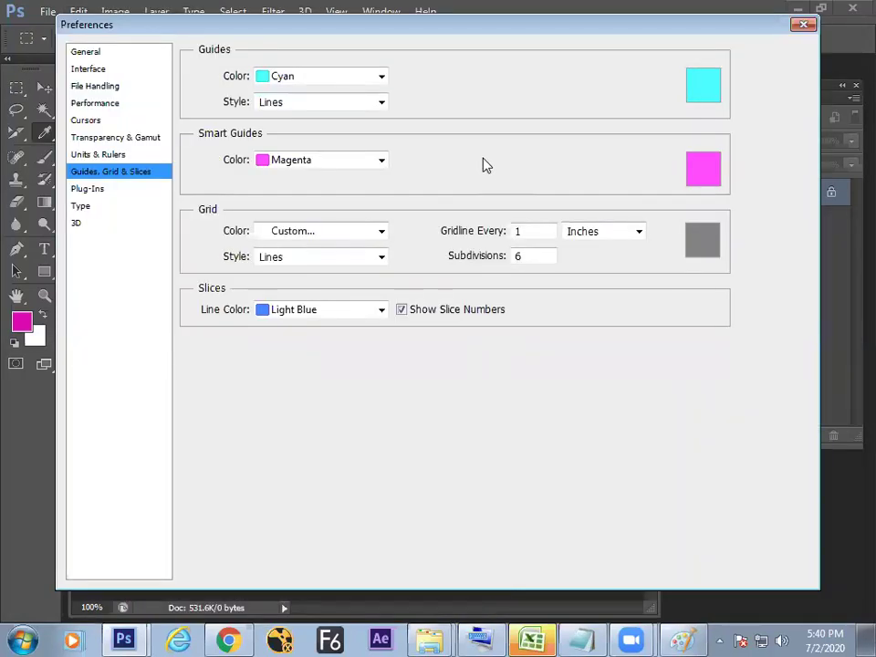
left_click_drag(463, 33, 427, 318)
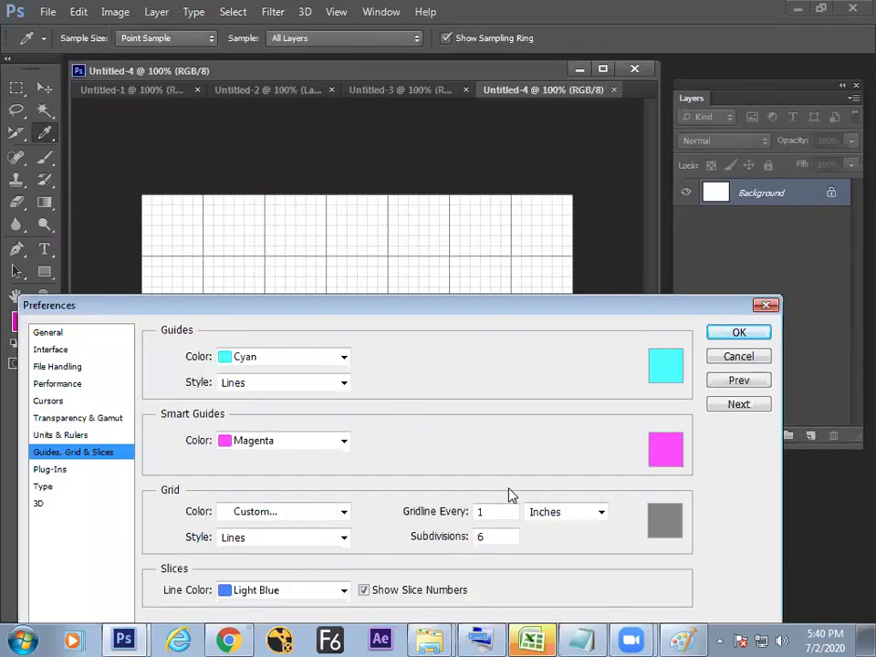
left_click(663, 532)
left_click(347, 333)
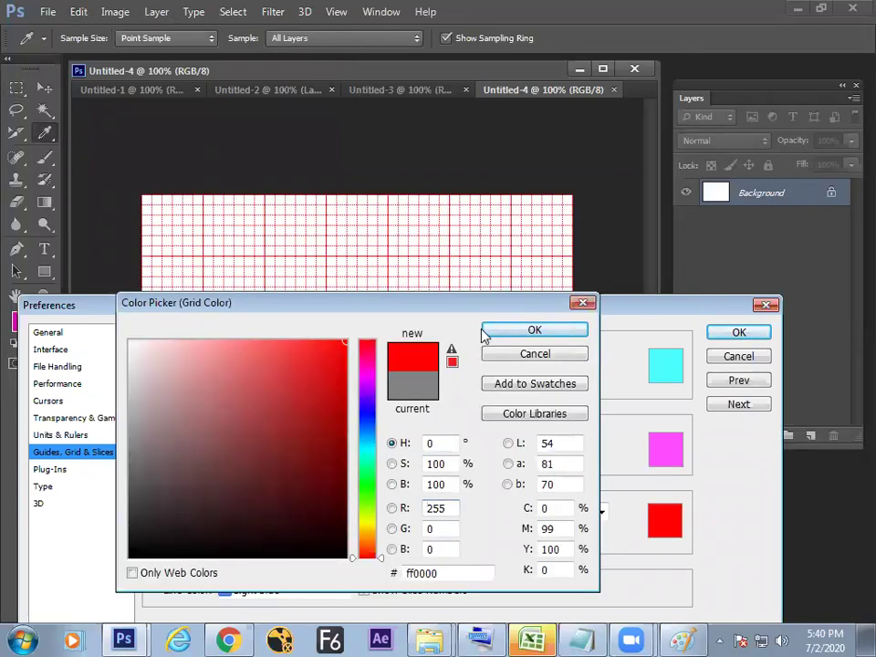
left_click(497, 331)
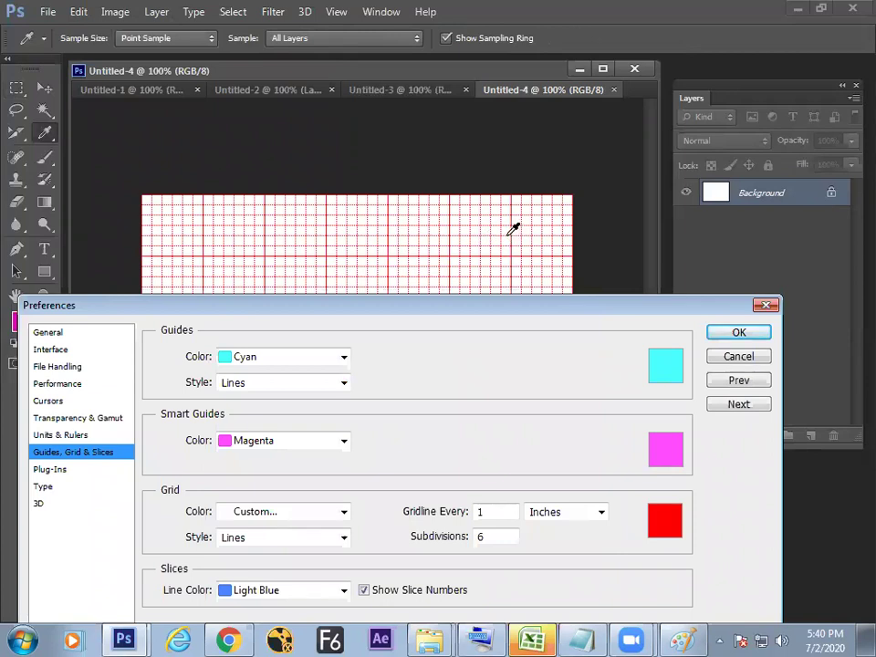
Set the grid to a gridline every 2 inches and move the Preferences dialog to reveal more of the canvas.
double_click(479, 512)
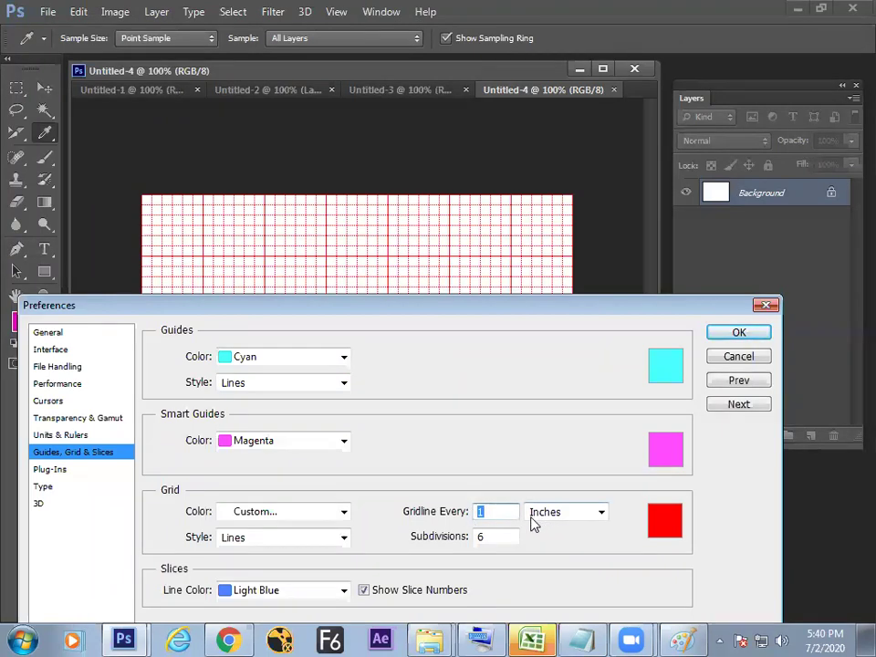
type("2")
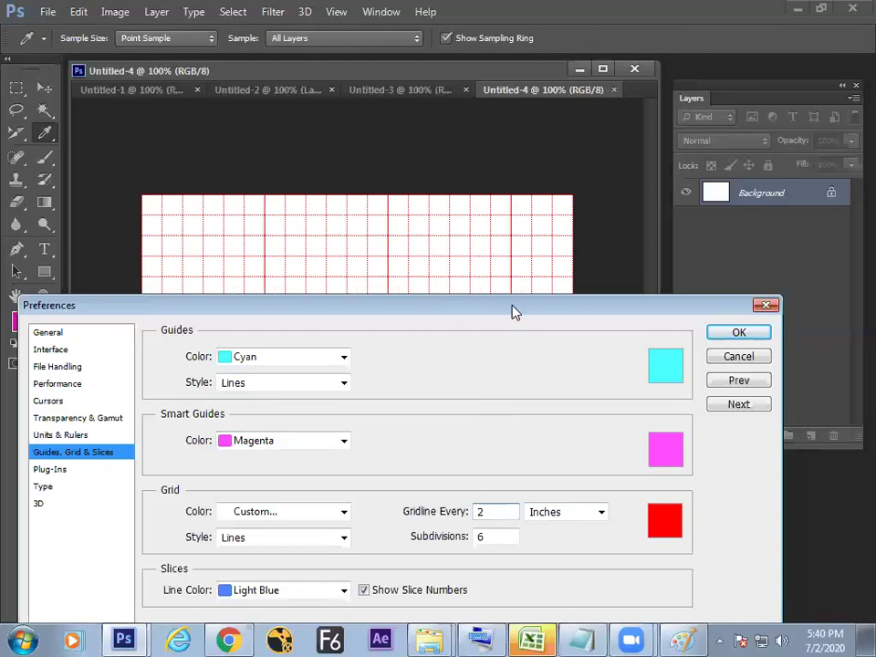
left_click_drag(514, 312, 509, 334)
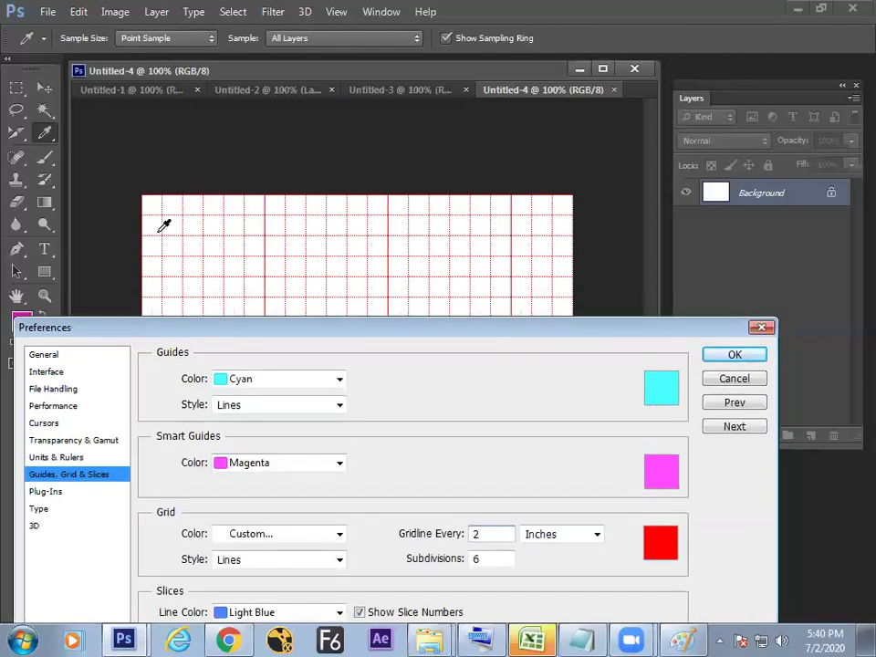
Set the grid subdivisions to 1 and move the Preferences dialog to keep the canvas grid in view.
left_click_drag(269, 326, 265, 359)
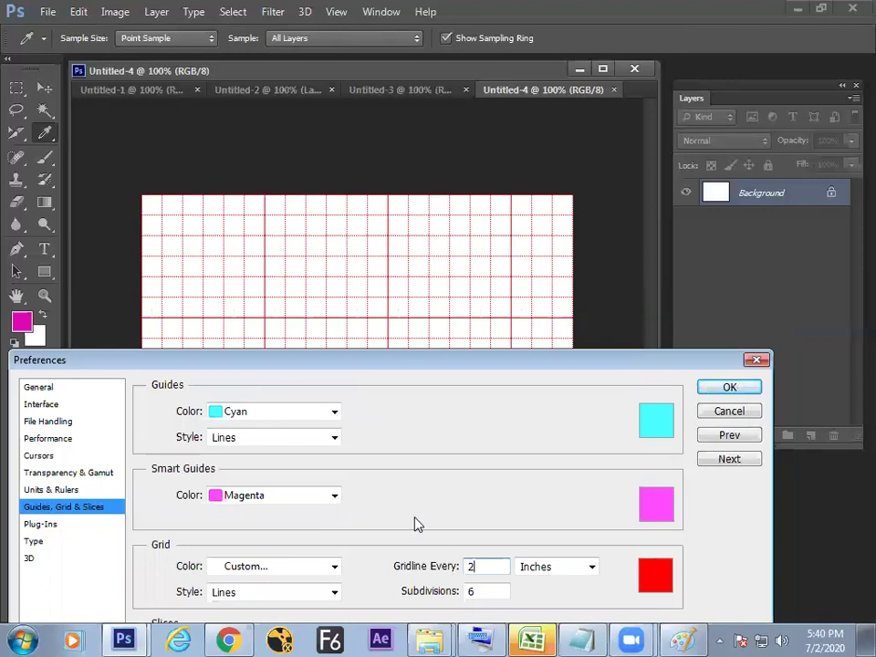
key("Tab")
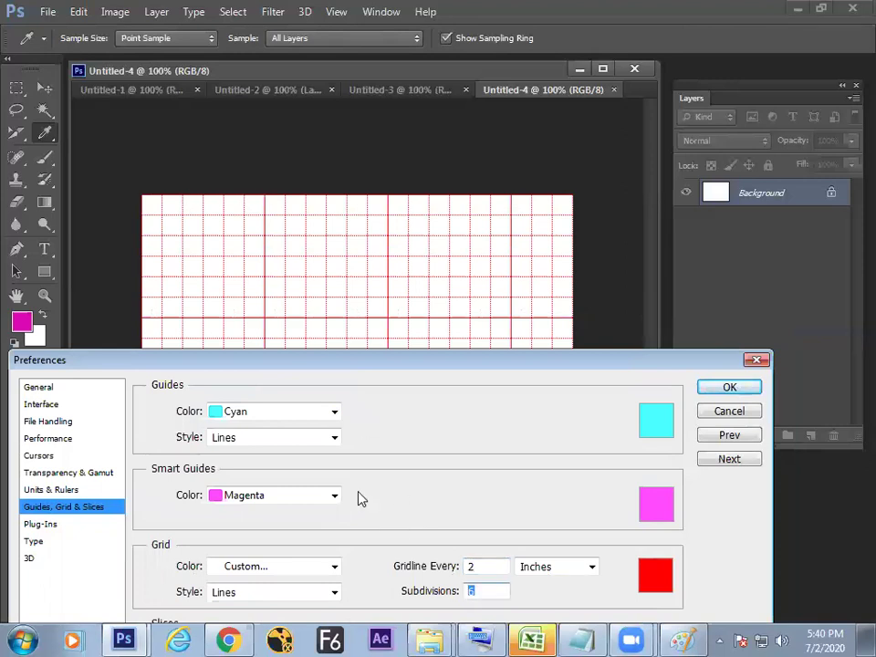
type("1")
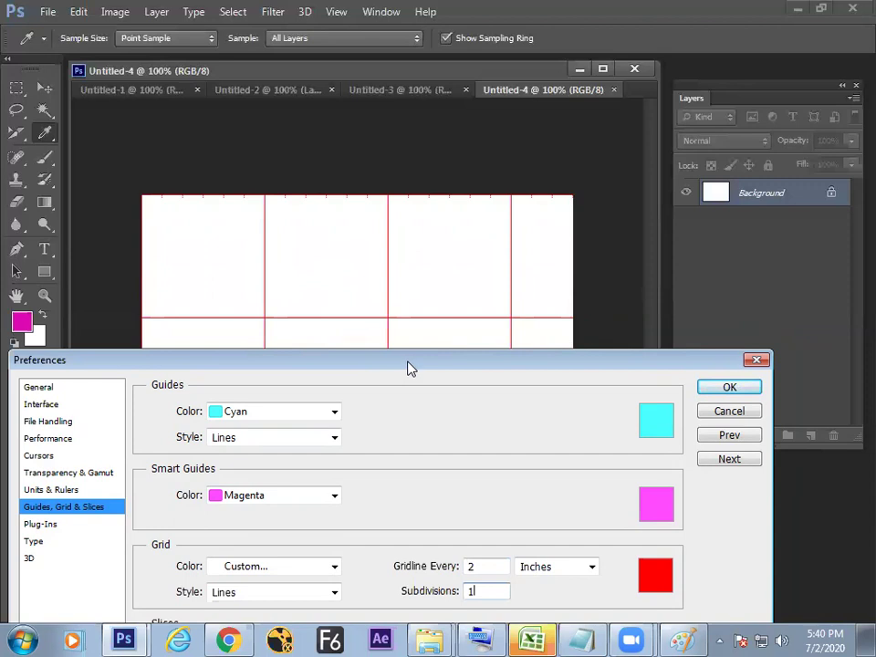
left_click_drag(404, 364, 378, 350)
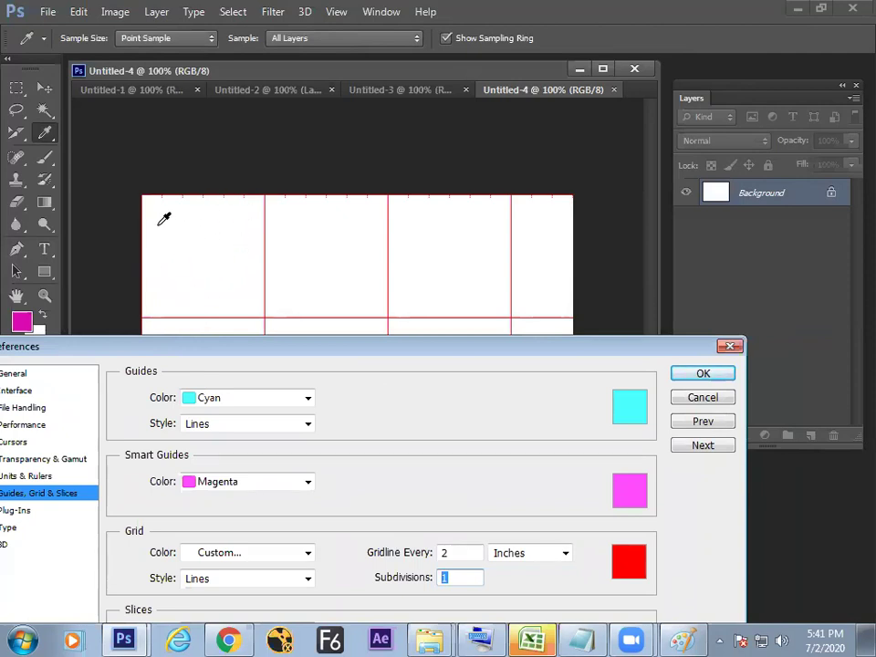
Set the grid to 2 subdivisions with a gridline every 1 inch and accept the preferences.
type("2")
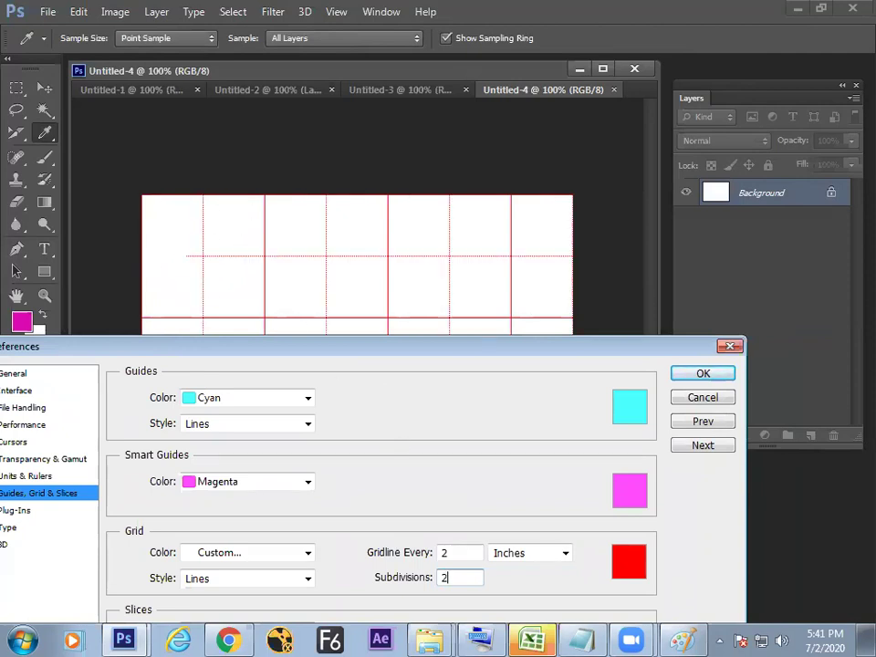
double_click(448, 552)
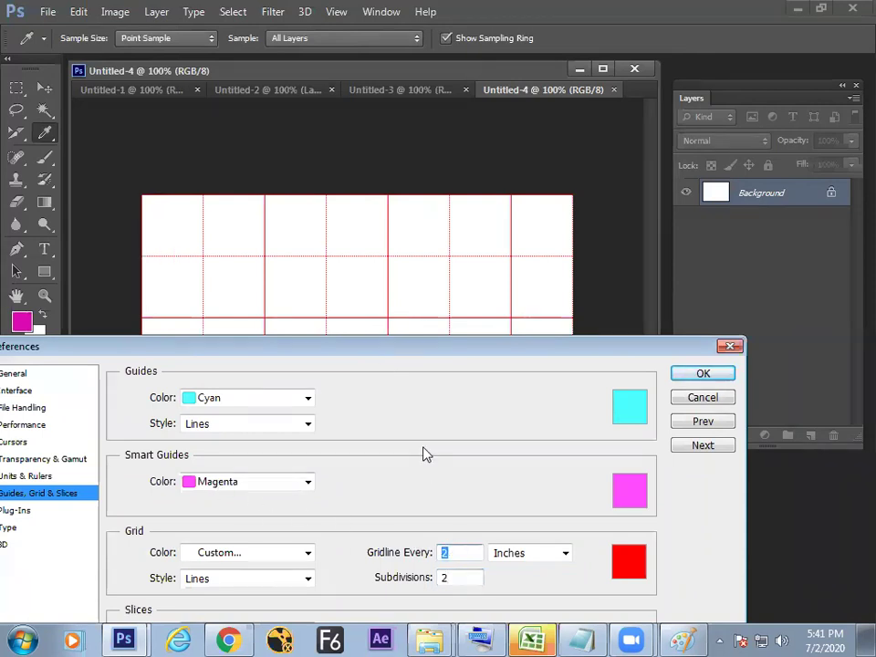
type("1")
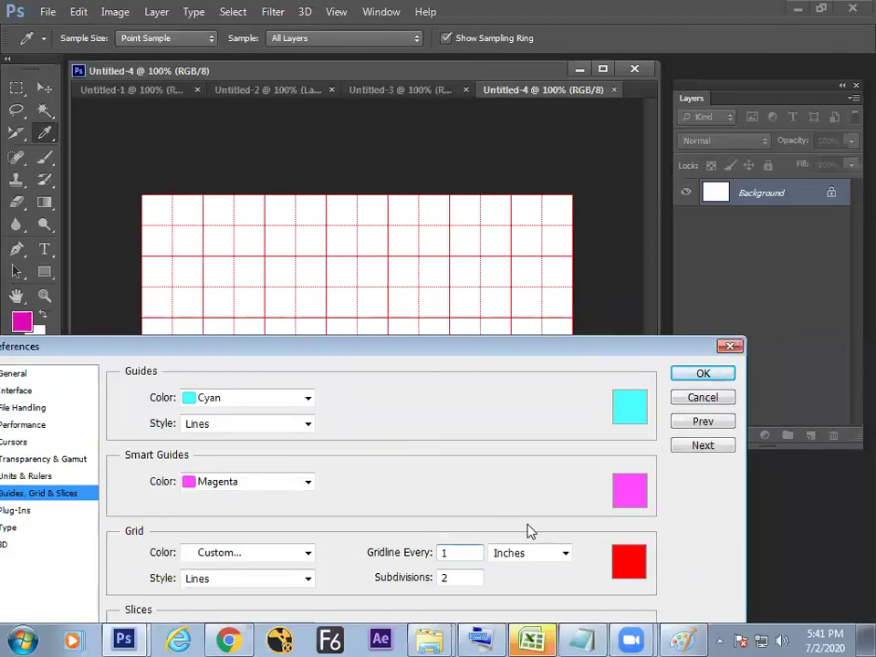
left_click_drag(446, 551, 419, 544)
key("Tab")
left_click_drag(595, 346, 583, 296)
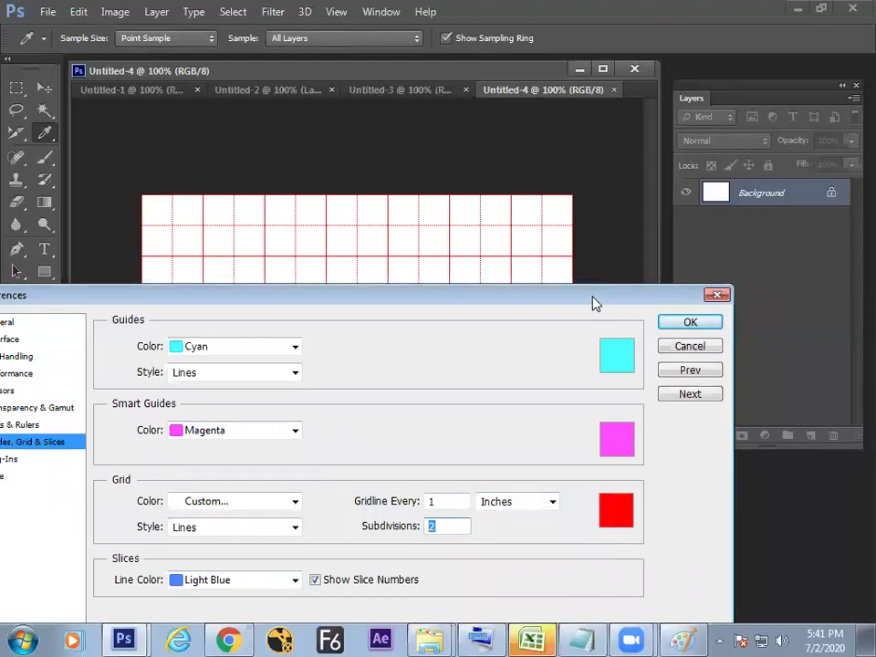
left_click_drag(594, 302, 636, 298)
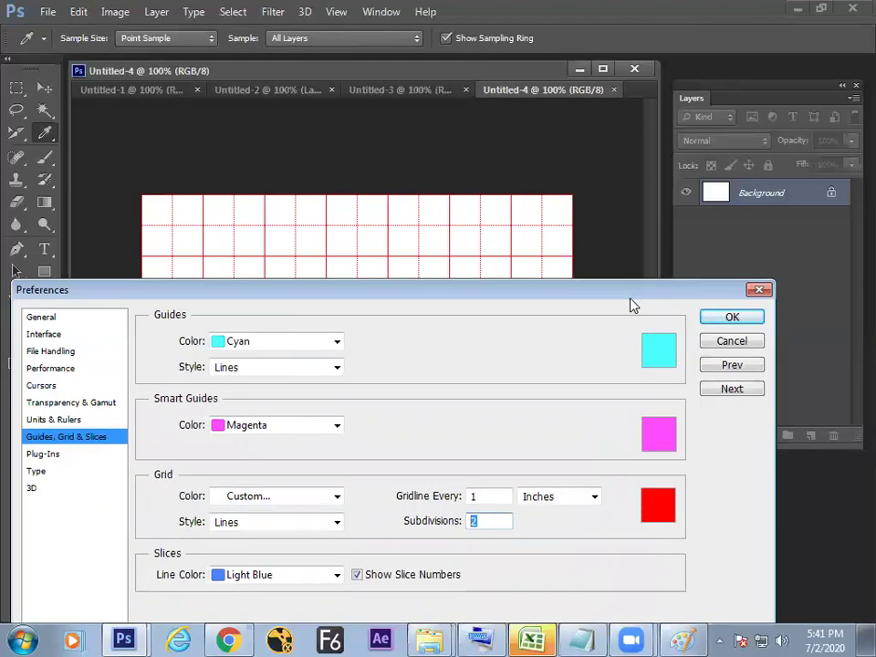
left_click(726, 324)
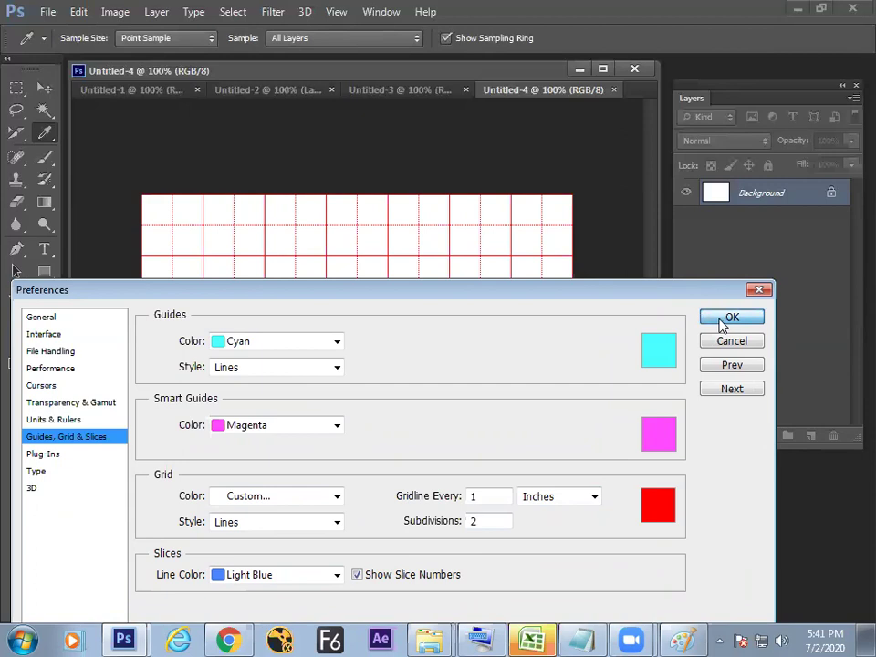
left_click(725, 320)
left_click(79, 11)
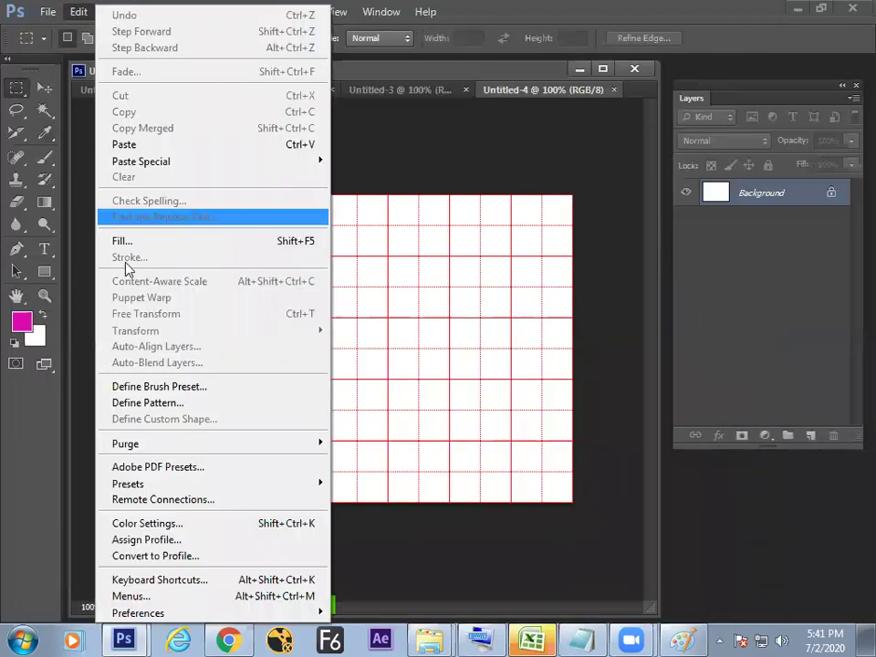
mouse_move(203, 614)
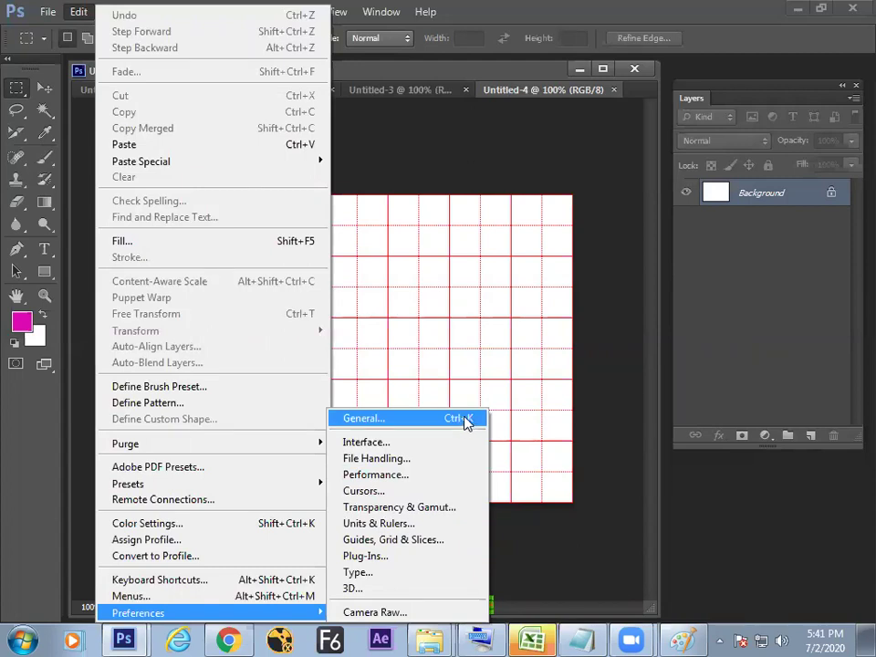
left_click(443, 375)
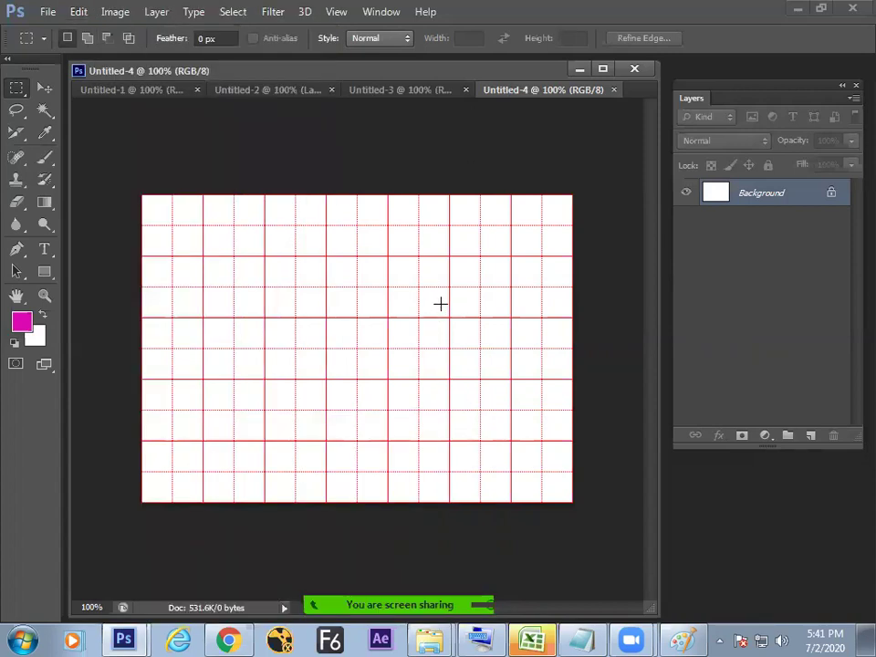
Add an empty layer, delete it again and close the Layers panel.
left_click(812, 436)
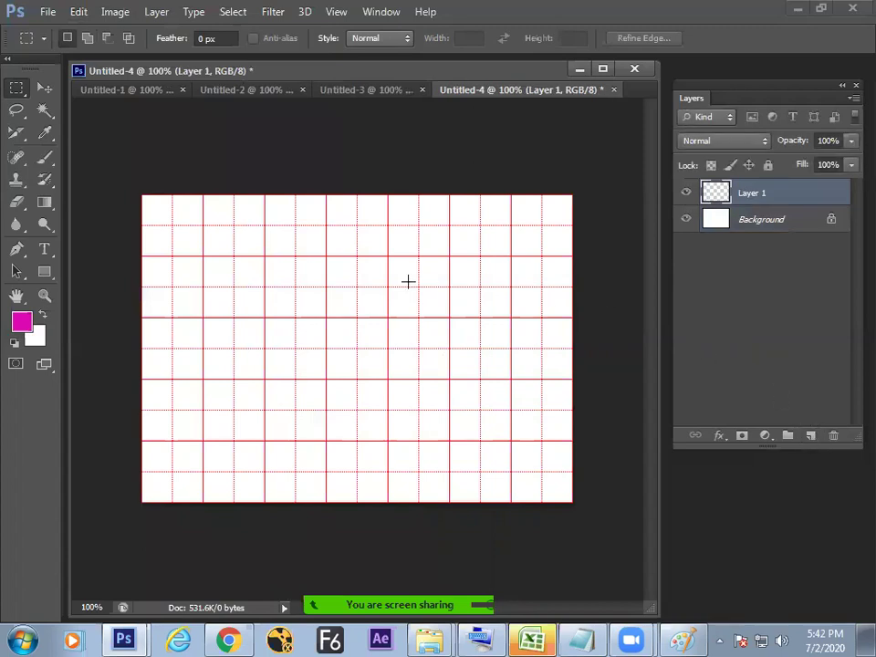
left_click_drag(832, 203, 833, 435)
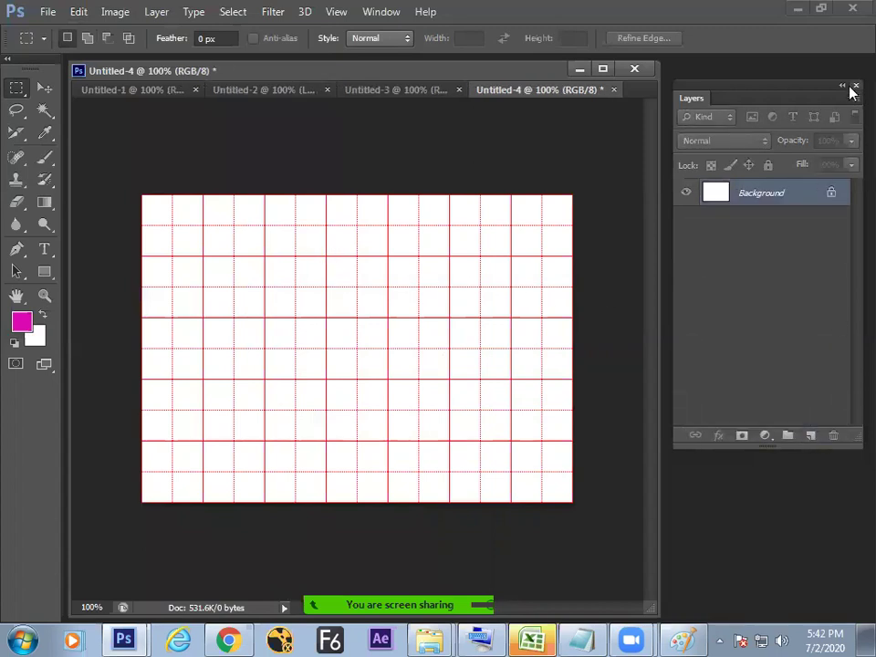
left_click(853, 88)
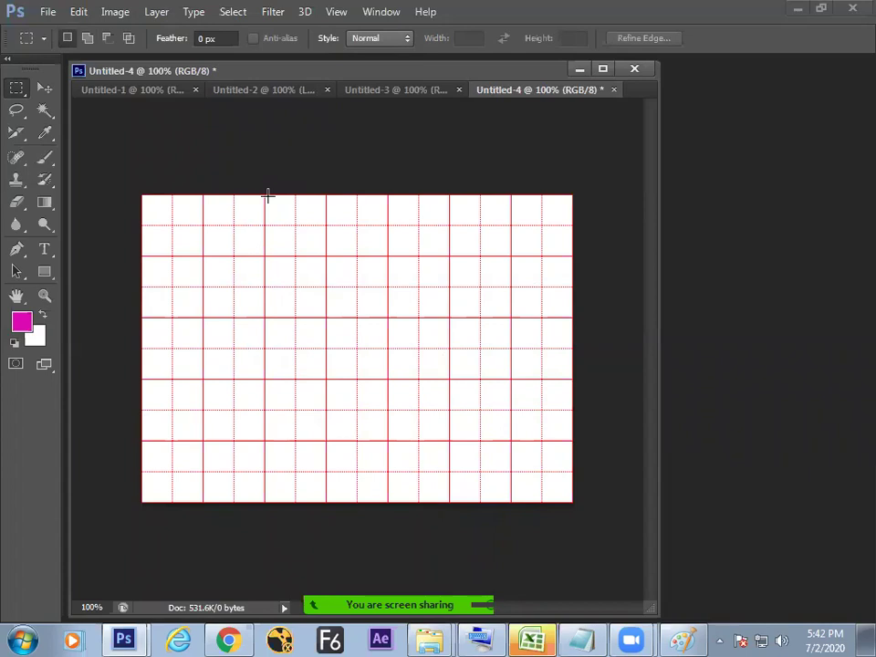
Switch to Paint, handwrite the heading "How to make a Chess Board" below the "Edit - Preferance (Ctrl+K)" line and frame it.
left_click(683, 639)
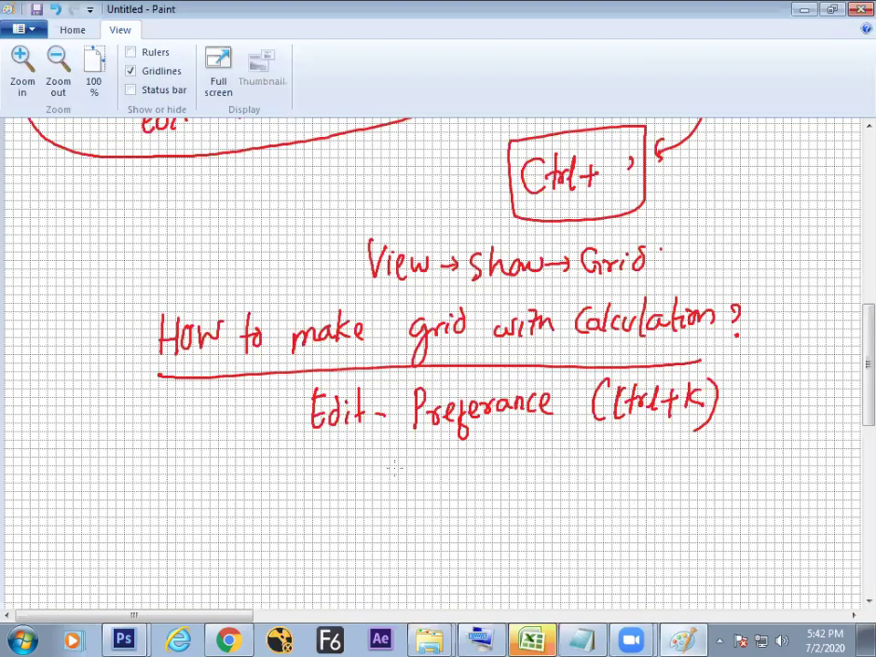
mouse_move(154, 485)
left_mouse_down()
mouse_move(154, 512)
mouse_move(167, 498)
mouse_move(168, 512)
mouse_move(219, 487)
mouse_move(236, 504)
left_mouse_up()
left_click_drag(228, 493, 314, 498)
left_click_drag(318, 491, 330, 498)
mouse_move(340, 485)
left_mouse_down()
mouse_move(341, 499)
mouse_move(411, 497)
left_mouse_up()
mouse_move(456, 479)
left_mouse_down()
mouse_move(454, 496)
mouse_move(477, 496)
left_mouse_up()
left_click_drag(482, 489, 513, 493)
mouse_move(532, 469)
left_mouse_down()
mouse_move(533, 493)
mouse_move(559, 490)
left_mouse_up()
mouse_move(566, 489)
left_mouse_down()
mouse_move(577, 478)
mouse_move(588, 491)
mouse_move(624, 489)
left_mouse_up()
mouse_move(150, 522)
left_mouse_down()
mouse_move(320, 529)
mouse_move(633, 498)
mouse_move(501, 447)
mouse_move(239, 462)
mouse_move(148, 508)
left_mouse_up()
scroll(849, 342, "down", 5)
left_click_drag(584, 300, 595, 336)
Sketch a square below the framed heading and label its upper and right sides with 8.
mouse_move(349, 447)
left_mouse_down()
mouse_move(354, 526)
mouse_move(353, 430)
mouse_move(455, 416)
mouse_move(461, 462)
mouse_move(442, 508)
mouse_move(345, 523)
left_mouse_up()
mouse_move(407, 394)
left_mouse_down()
mouse_move(402, 406)
mouse_move(405, 398)
left_mouse_up()
mouse_move(481, 447)
left_mouse_down()
mouse_move(475, 458)
mouse_move(478, 450)
left_mouse_up()
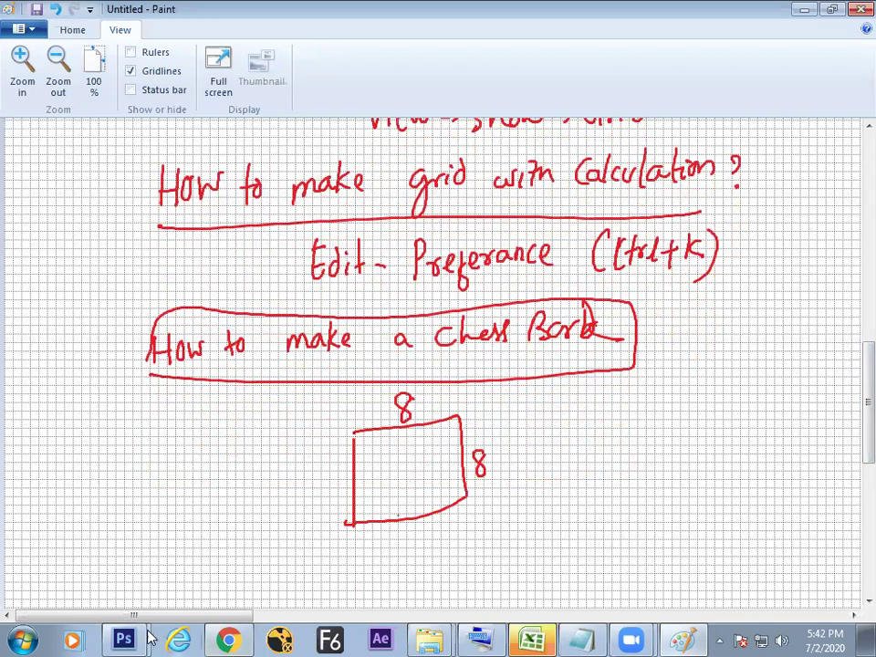
Switch back to Photoshop, hide the grid in Untitled-4 and bring up the Untitled-3 document.
left_click(150, 571)
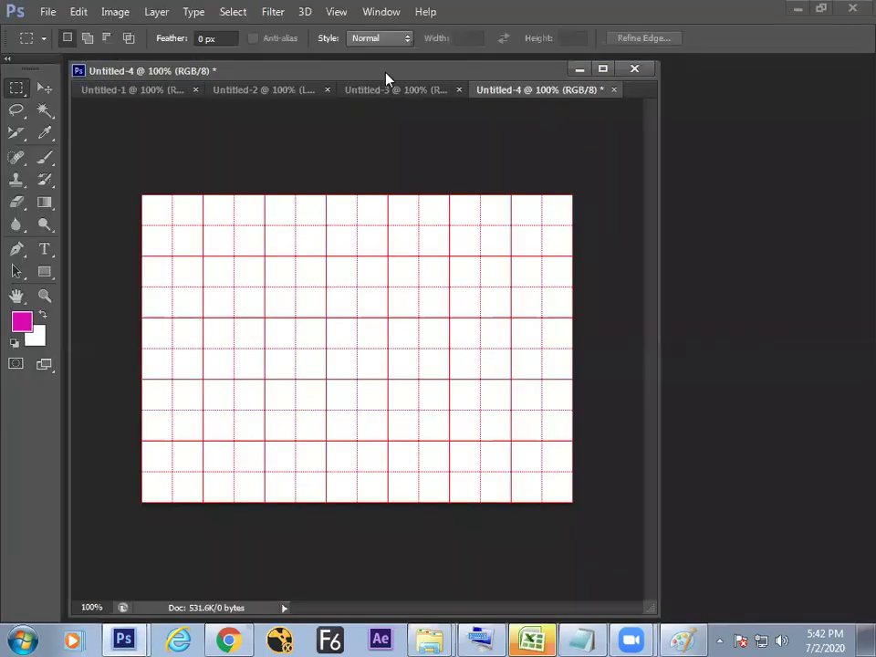
left_click(336, 12)
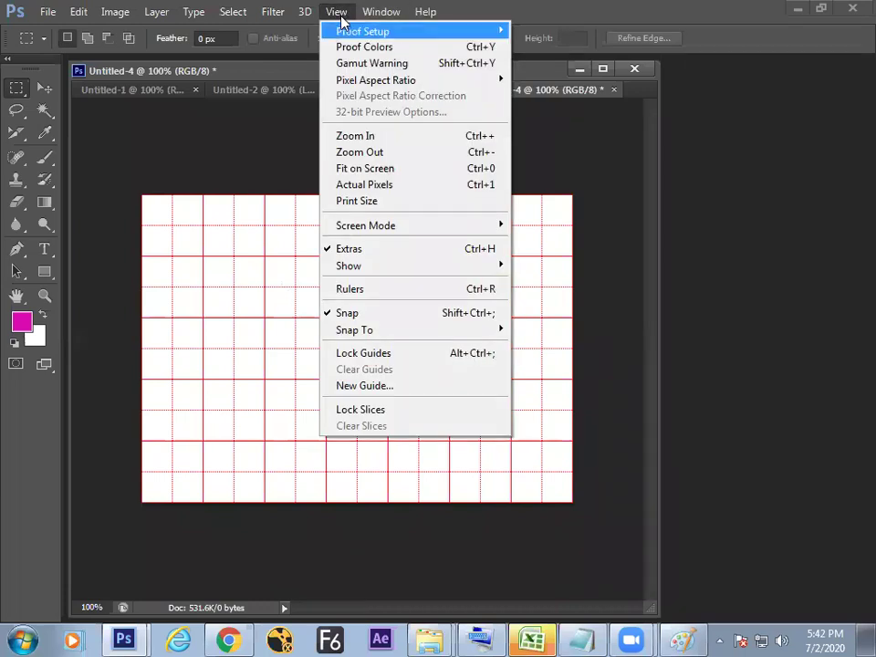
mouse_move(362, 267)
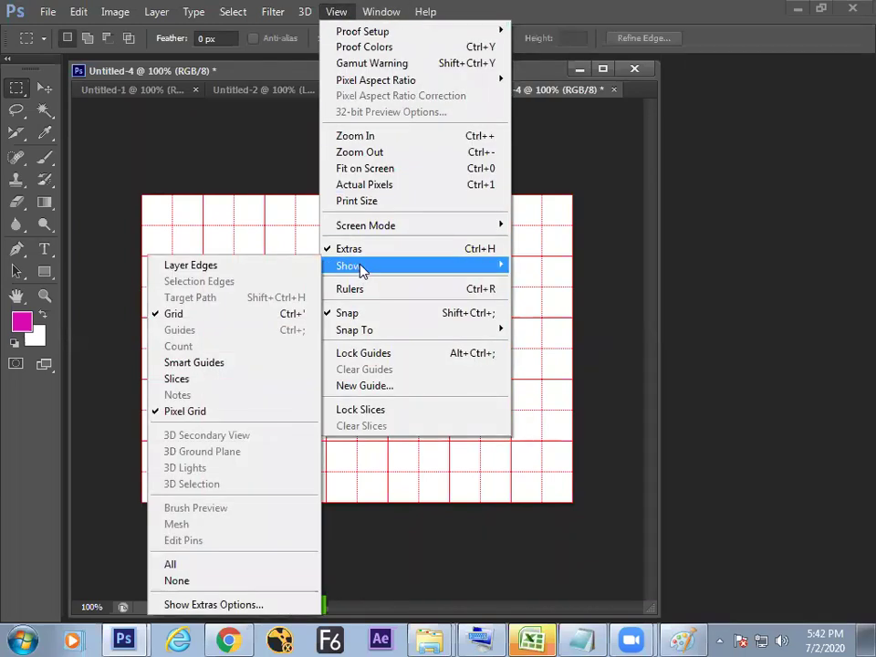
left_click(280, 314)
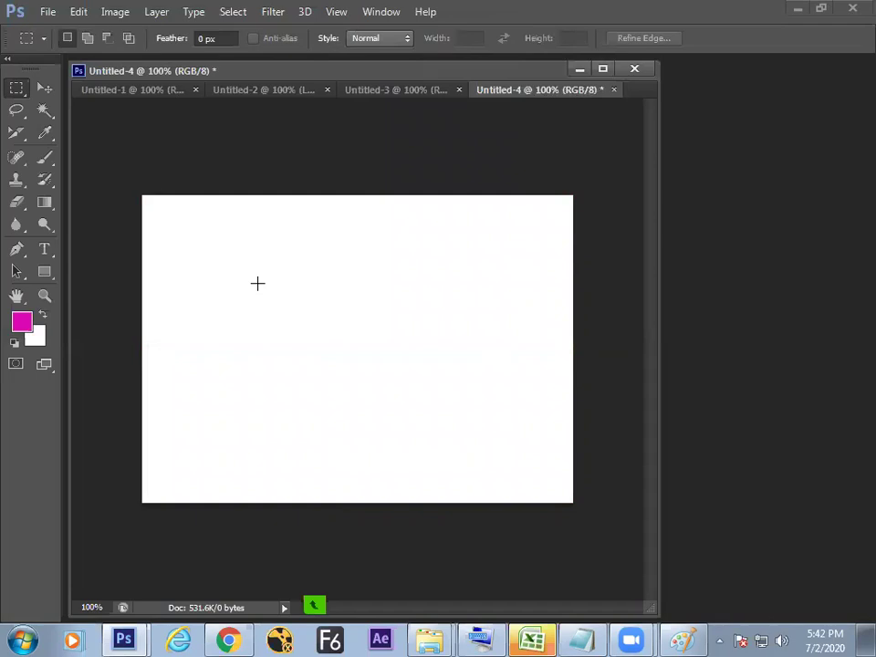
left_click(412, 91)
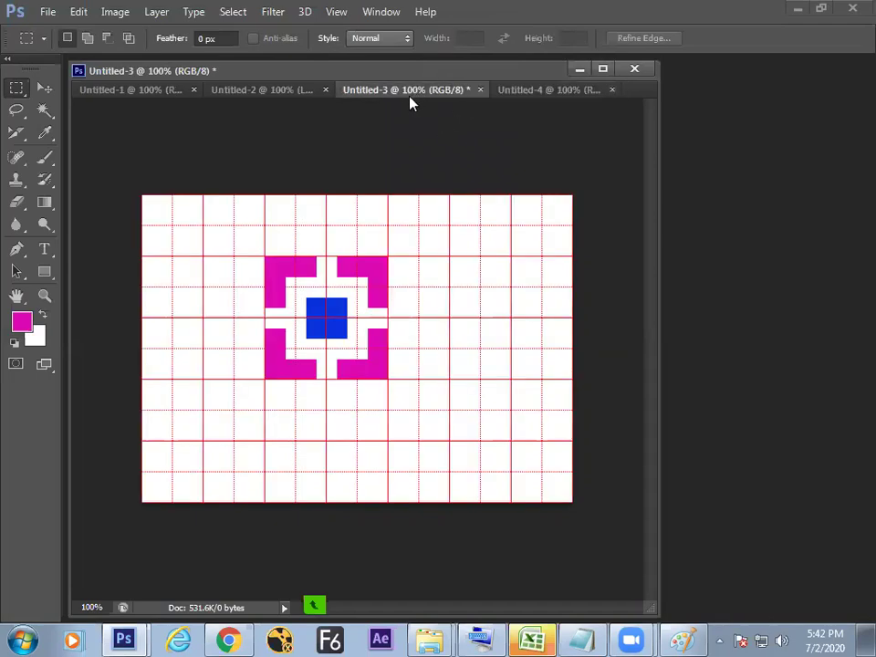
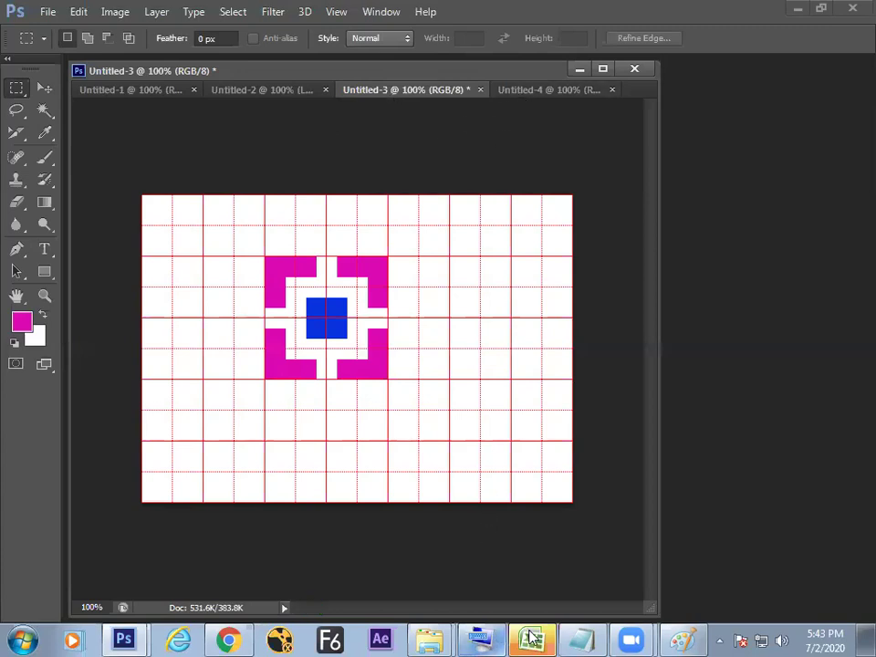
Switch to Paint and write "inch" after the 8 on both labelled sides of the sketched square.
left_click(684, 639)
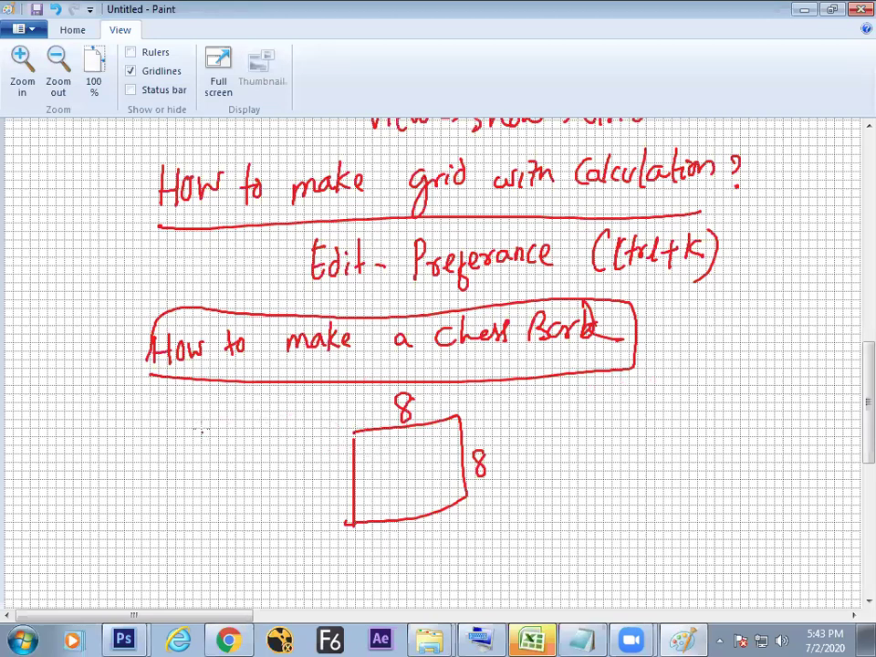
mouse_move(416, 410)
left_mouse_down()
mouse_move(418, 422)
mouse_move(448, 416)
left_mouse_up()
mouse_move(485, 458)
left_mouse_down()
mouse_move(485, 474)
mouse_move(526, 449)
mouse_move(538, 459)
left_mouse_up()
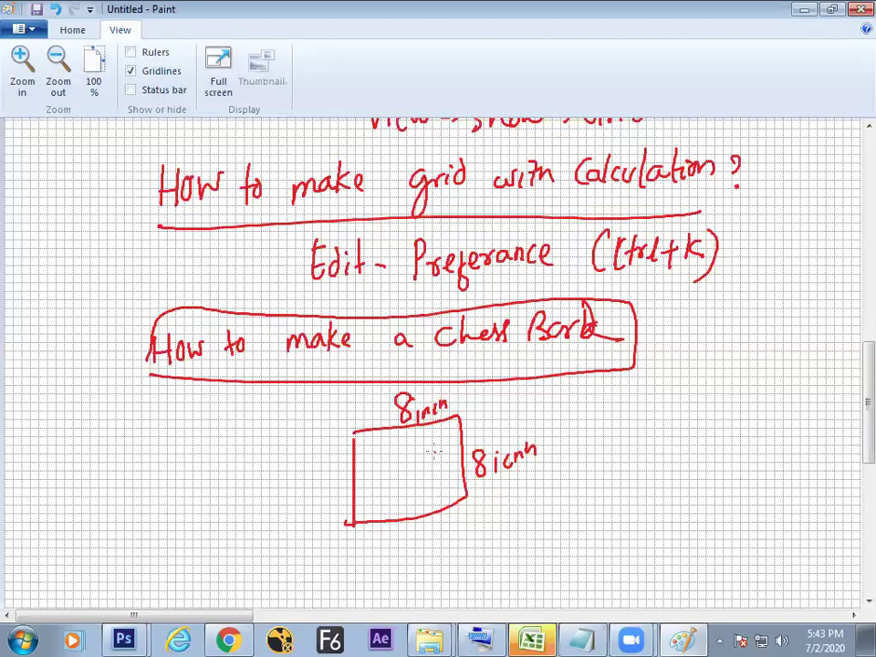
Draw a small shaded cell labelled 1 inch by 1 inch left of the square and write "8 inch x 8 inch" on its other side.
mouse_move(222, 431)
left_mouse_down()
mouse_move(240, 460)
mouse_move(226, 458)
mouse_move(234, 440)
mouse_move(289, 439)
left_mouse_up()
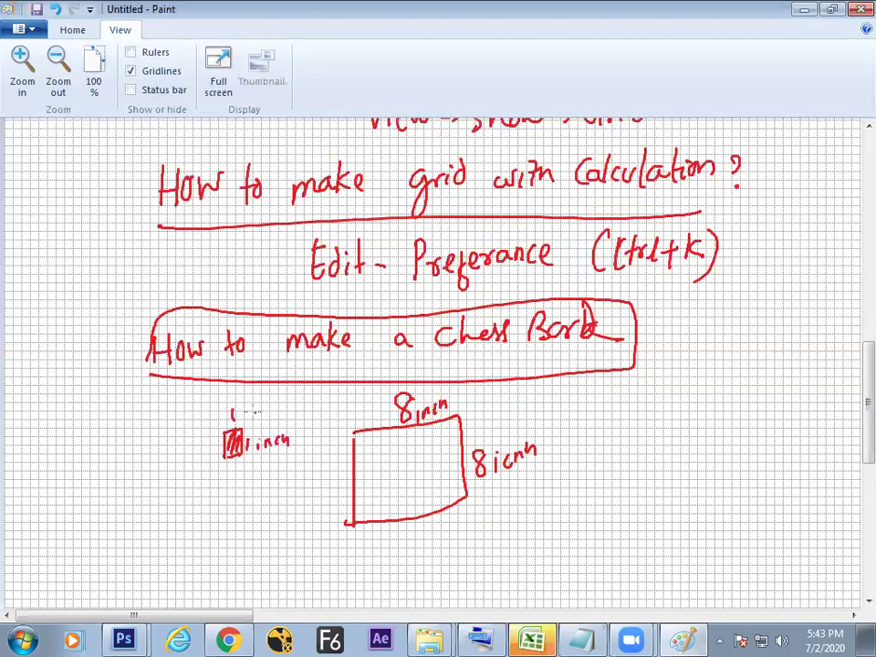
left_click_drag(232, 409, 278, 422)
mouse_move(613, 434)
left_mouse_down()
mouse_move(604, 453)
mouse_move(619, 436)
mouse_move(659, 458)
mouse_move(695, 438)
mouse_move(722, 437)
mouse_move(742, 454)
mouse_move(768, 434)
mouse_move(783, 447)
left_mouse_up()
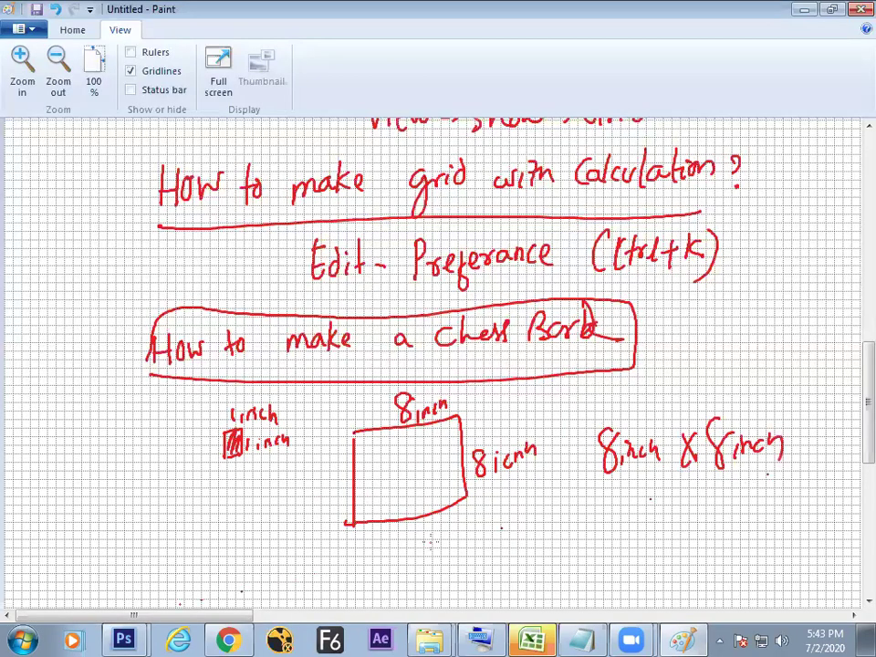
Switch to Photoshop and begin a new document with its dimensions measured in inches.
left_click(123, 639)
left_click(172, 572)
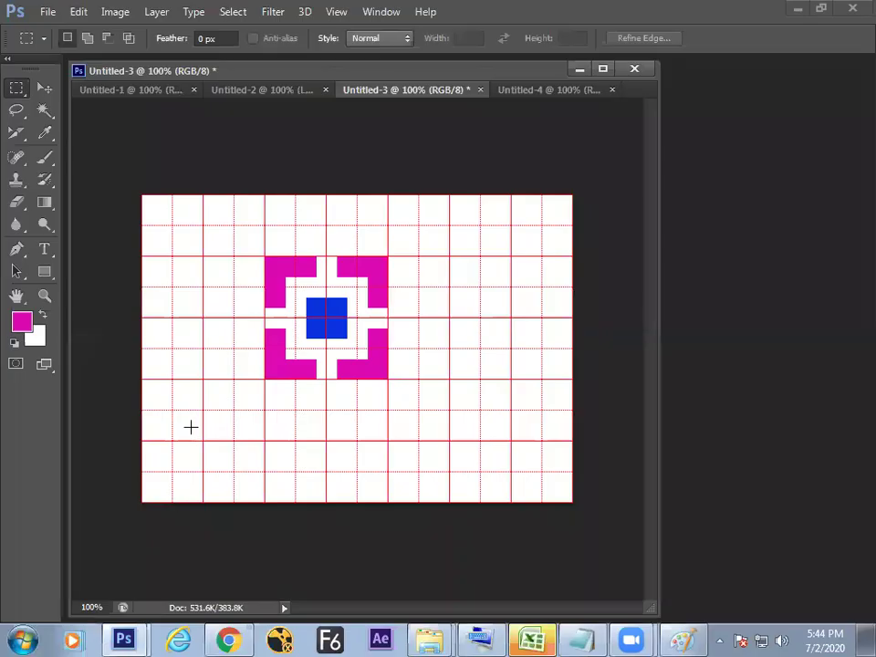
left_click(48, 12)
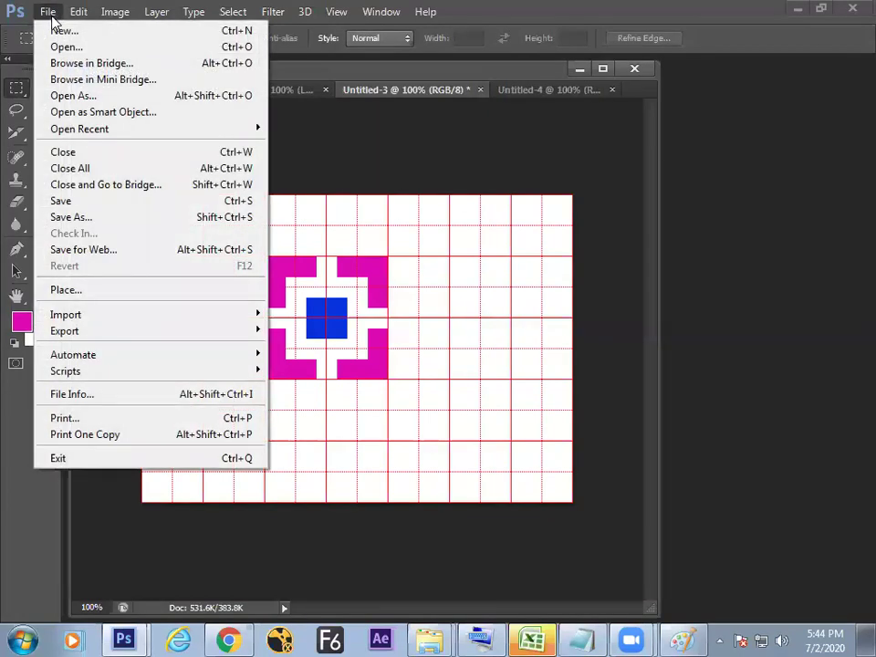
left_click(55, 31)
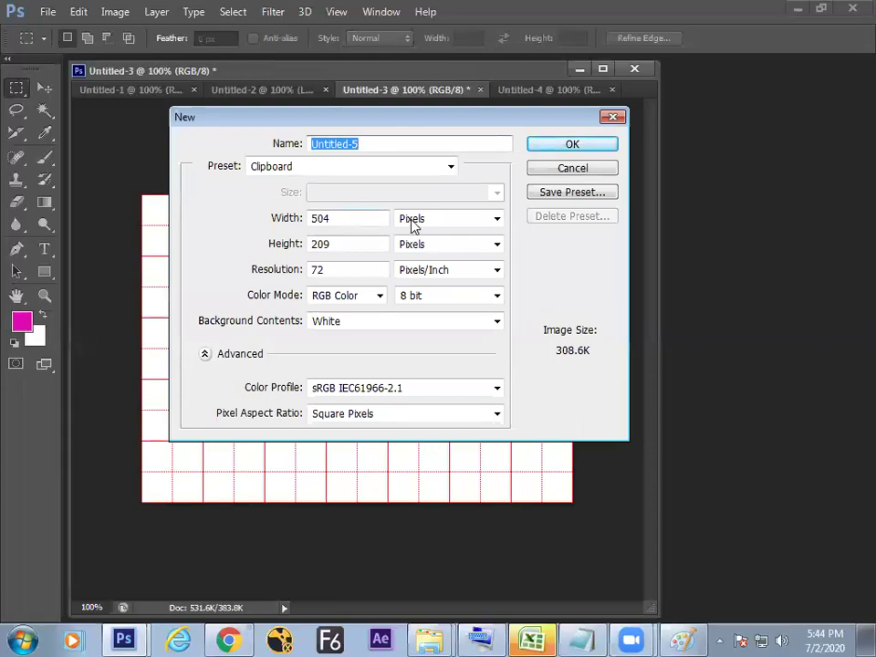
left_click_drag(399, 126, 361, 170)
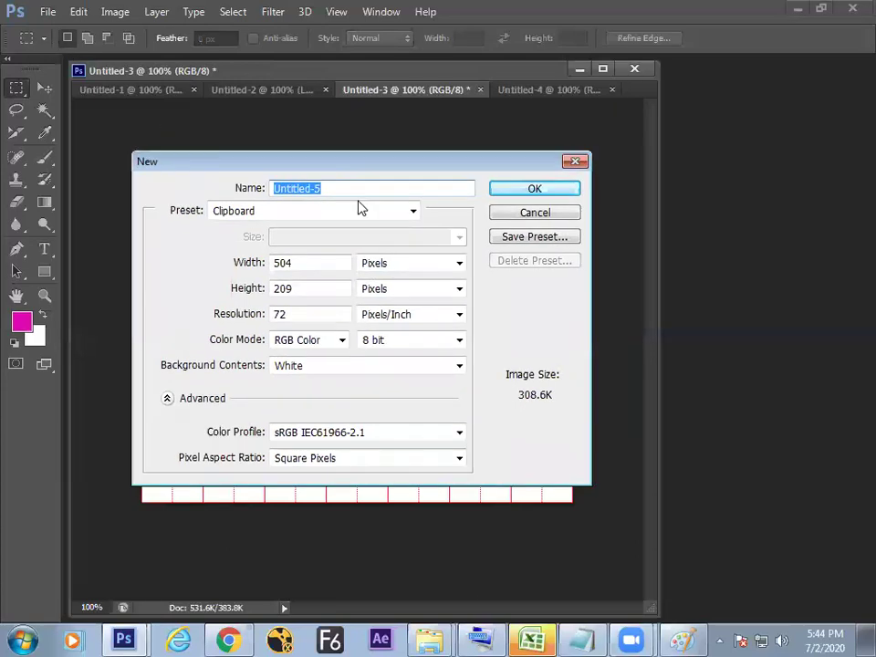
left_click(383, 268)
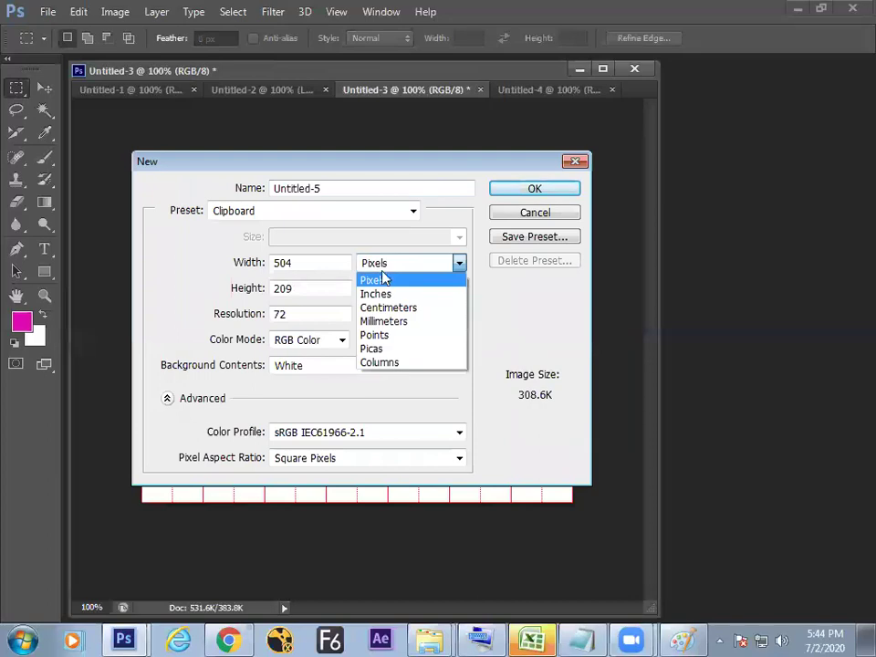
left_click(381, 295)
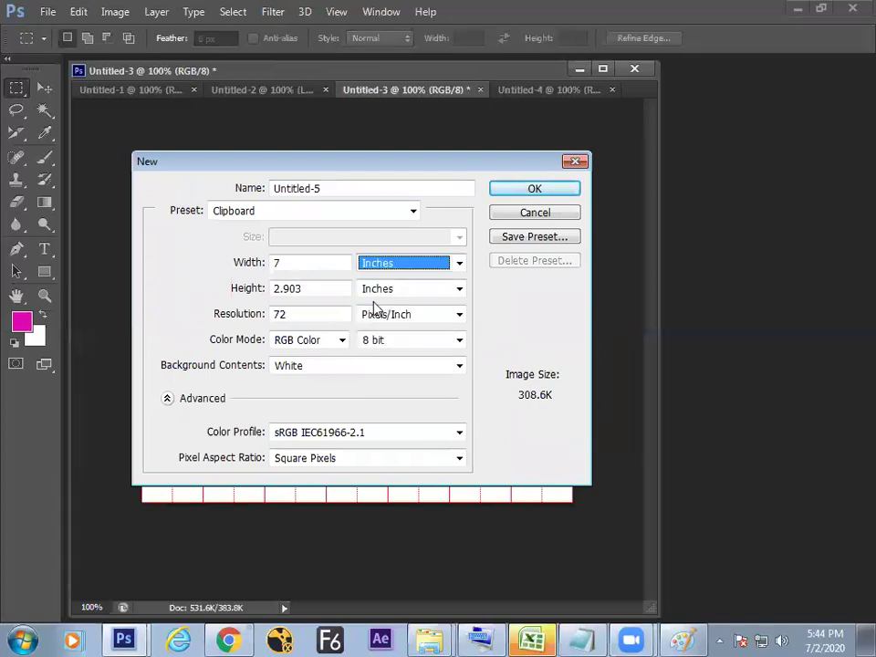
Set the new document's width and height to 8 inches each and create it.
left_click(311, 262)
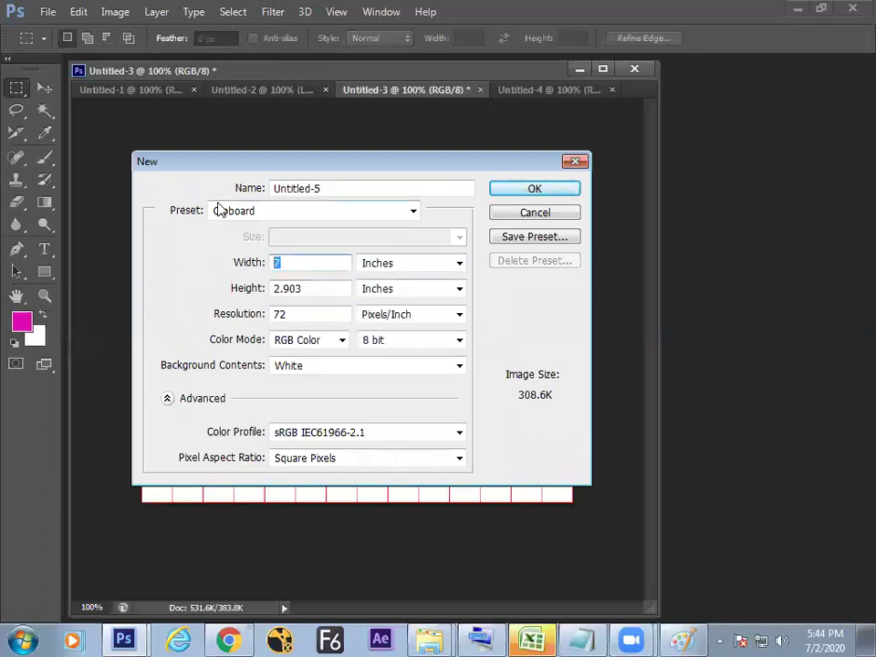
type("9")
key("BackSpace")
type("8")
double_click(313, 286)
type("8")
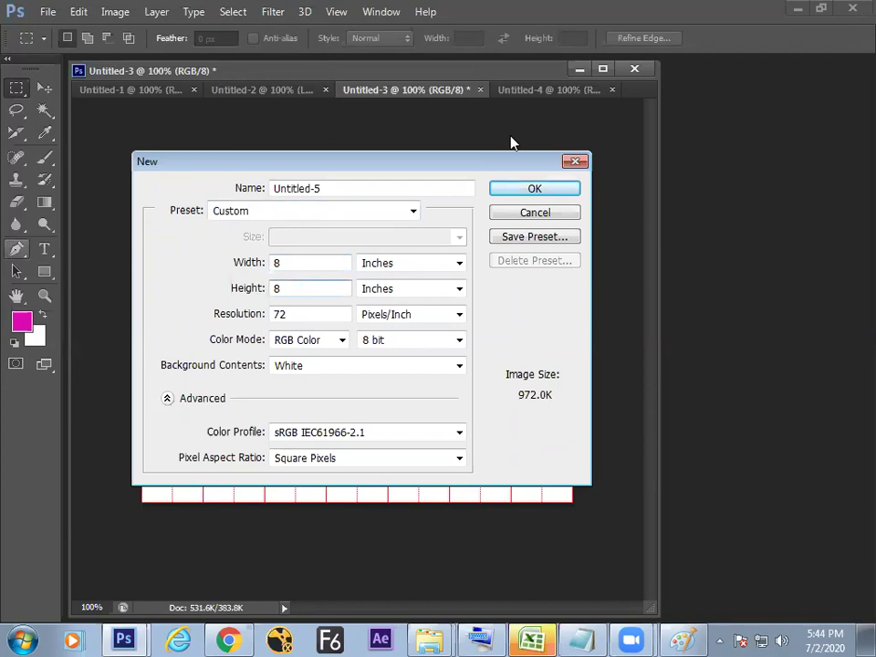
left_click(544, 190)
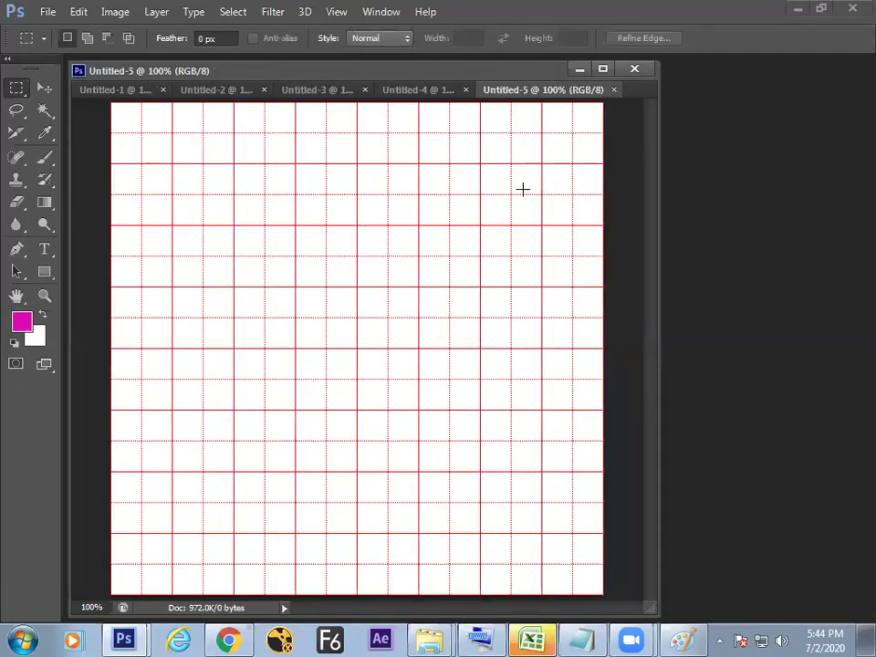
Set the grid subdivisions to 1 in the Guides, Grid & Slices preferences and apply them.
key("ctrl+minus")
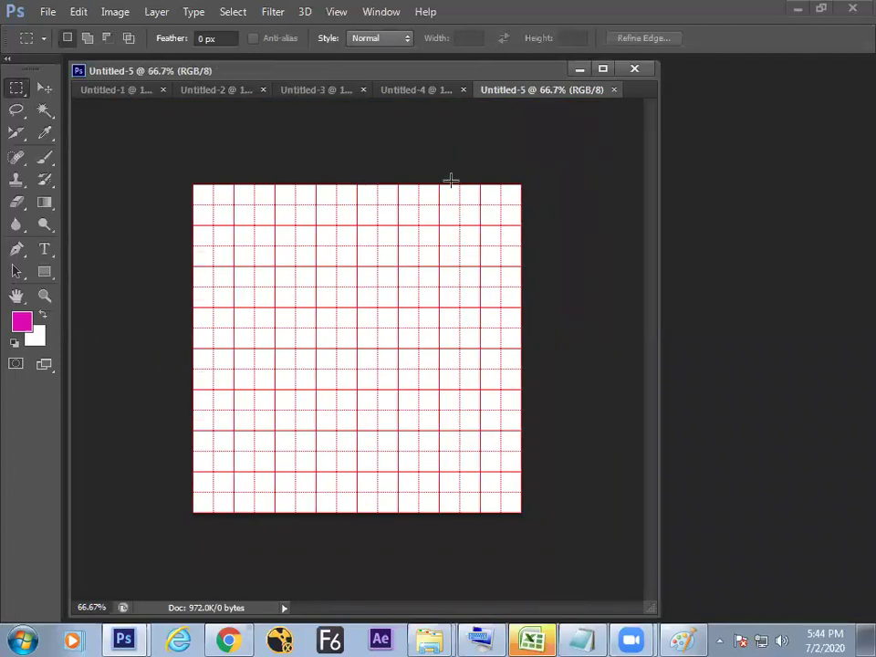
left_click(84, 11)
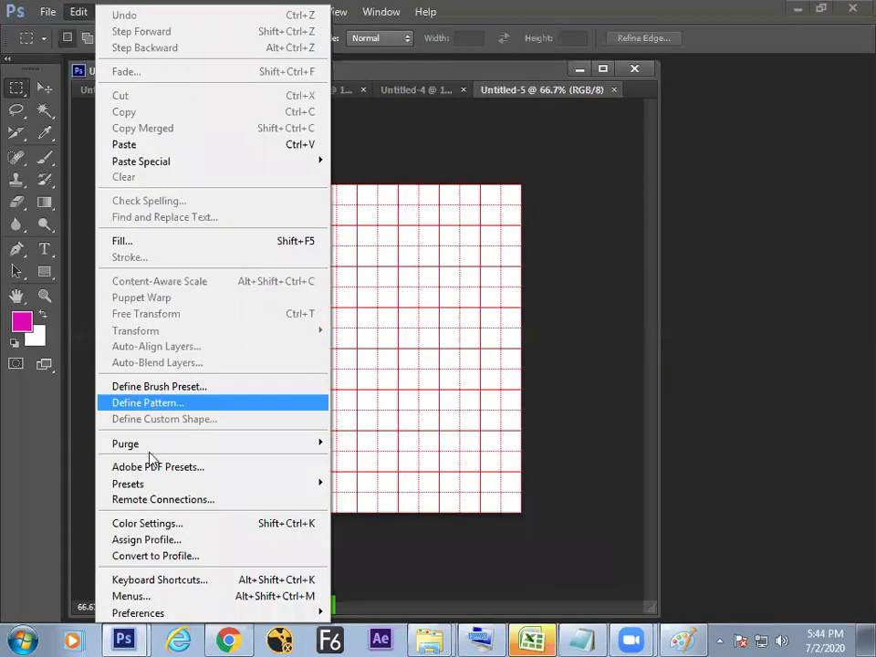
mouse_move(210, 621)
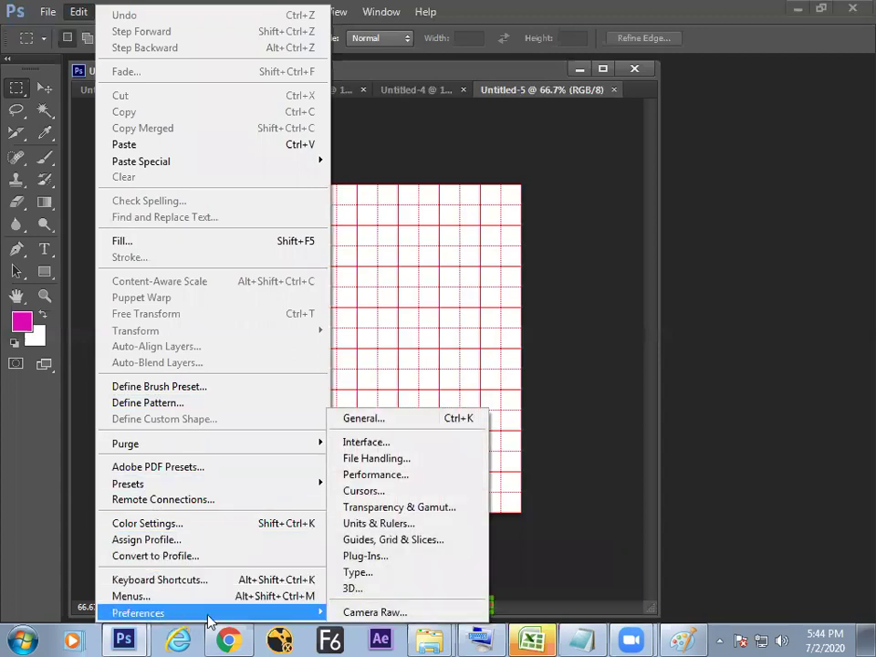
left_click(415, 544)
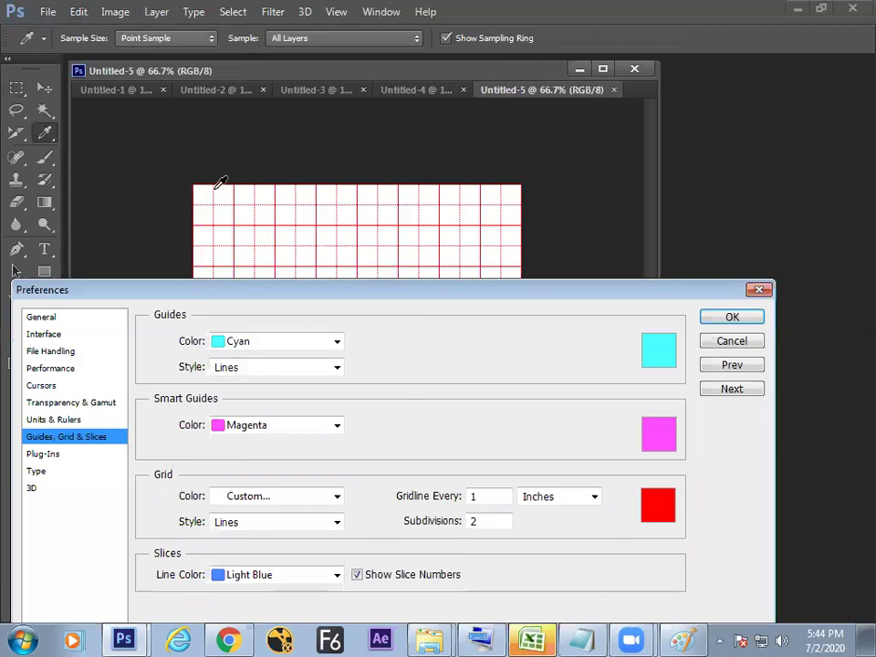
double_click(474, 521)
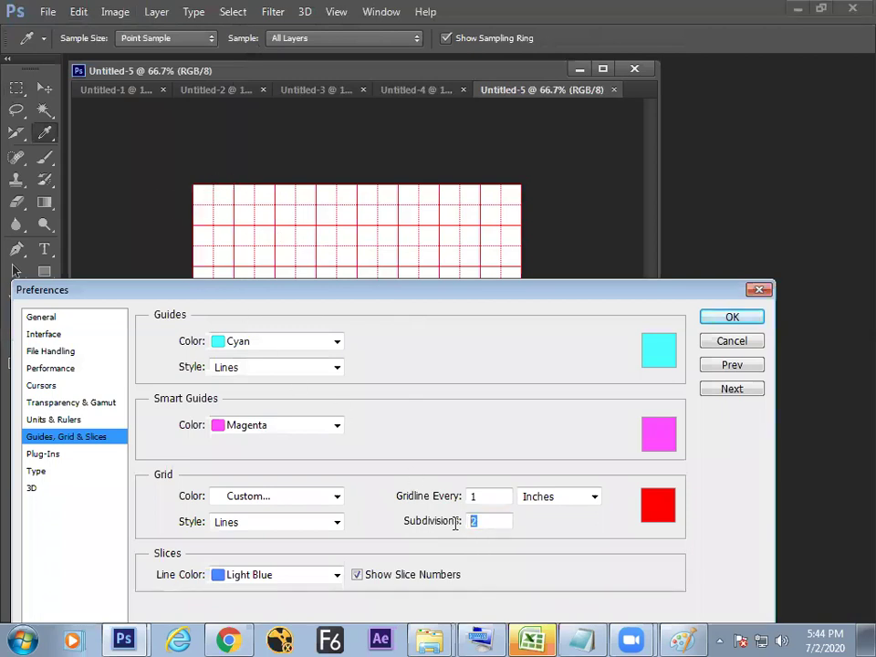
type("1")
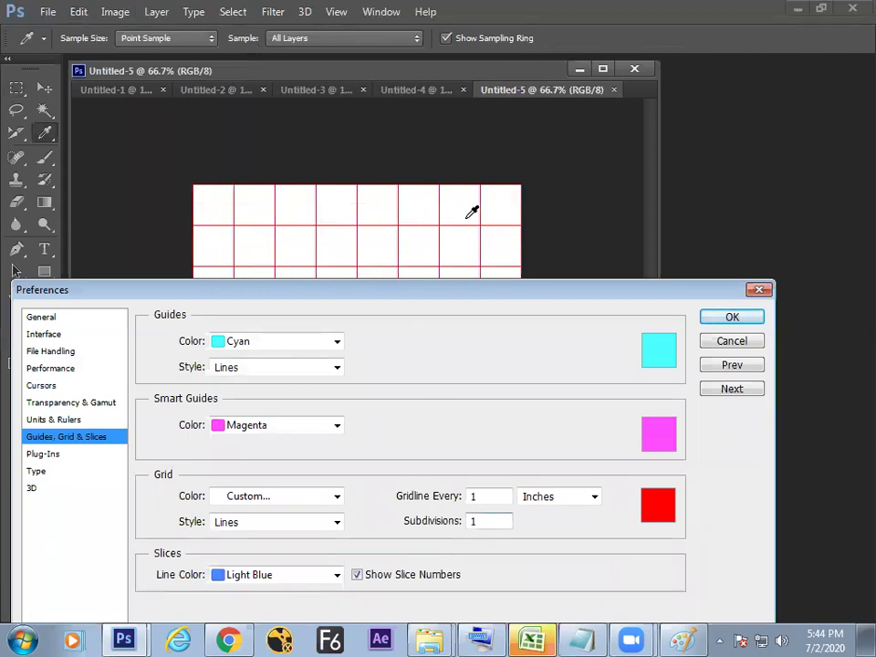
left_click(731, 318)
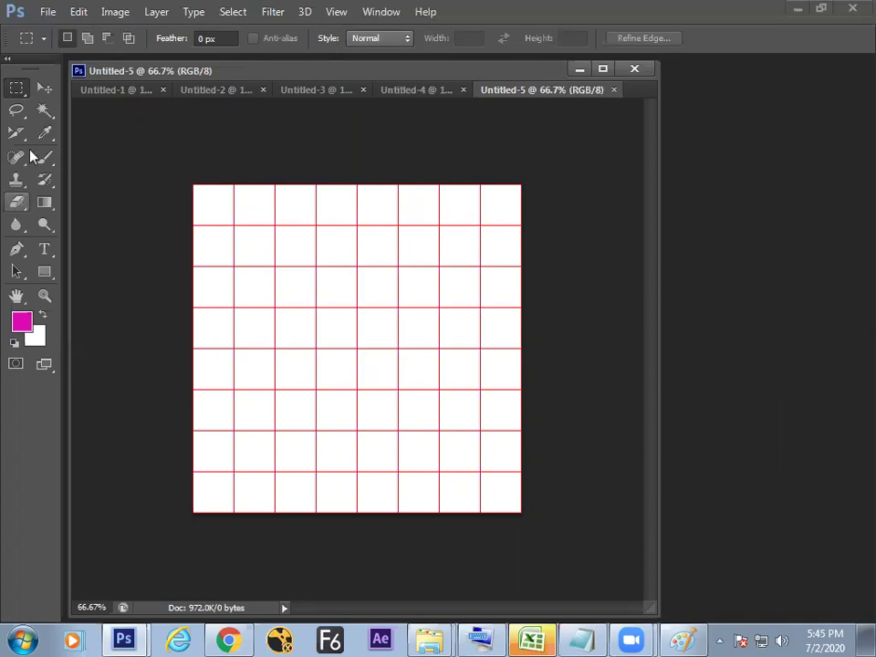
Review the chess board size sketch in Paint and return to the gridded document in Photoshop.
left_click(17, 87)
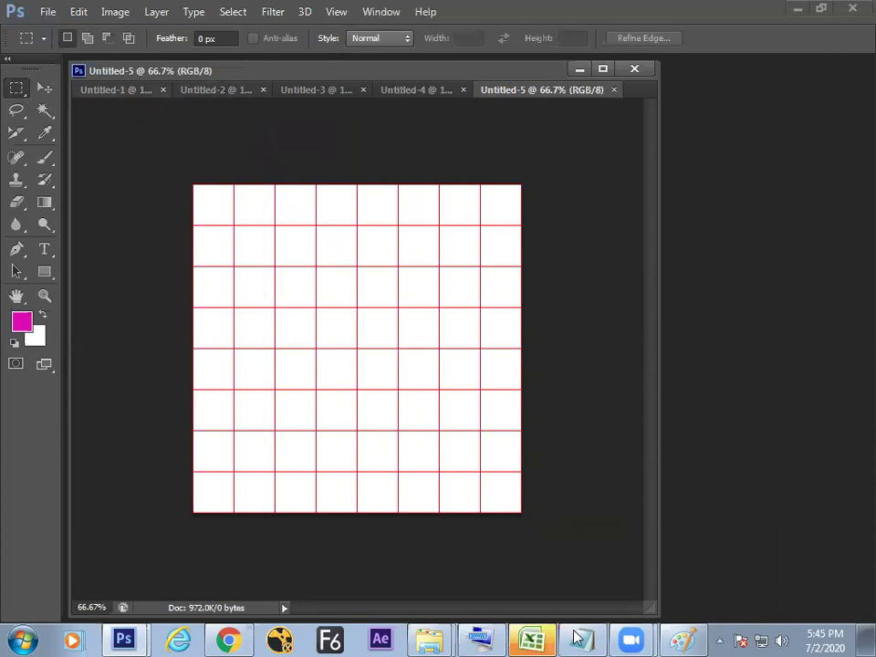
left_click(683, 639)
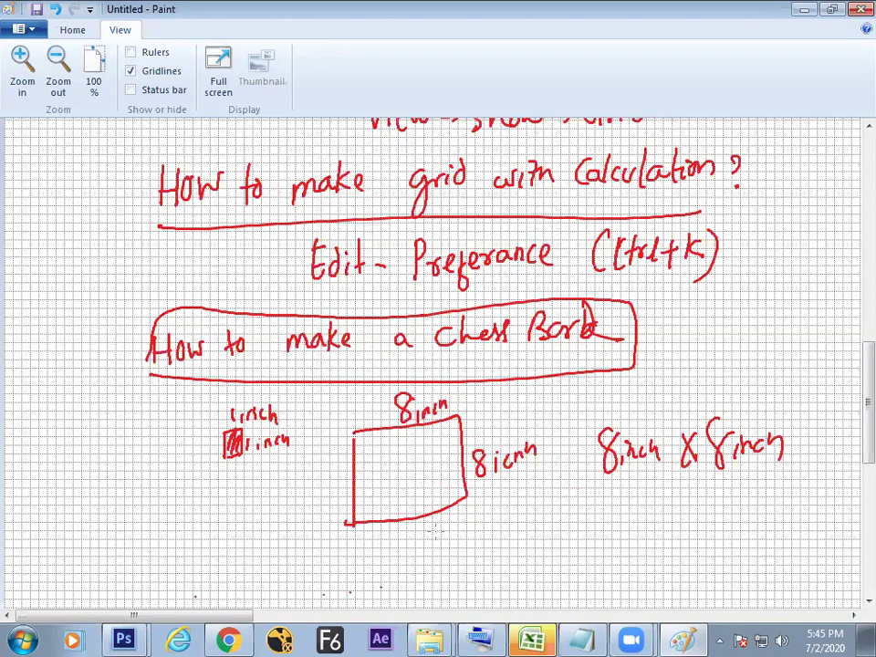
mouse_move(124, 639)
left_click(117, 601)
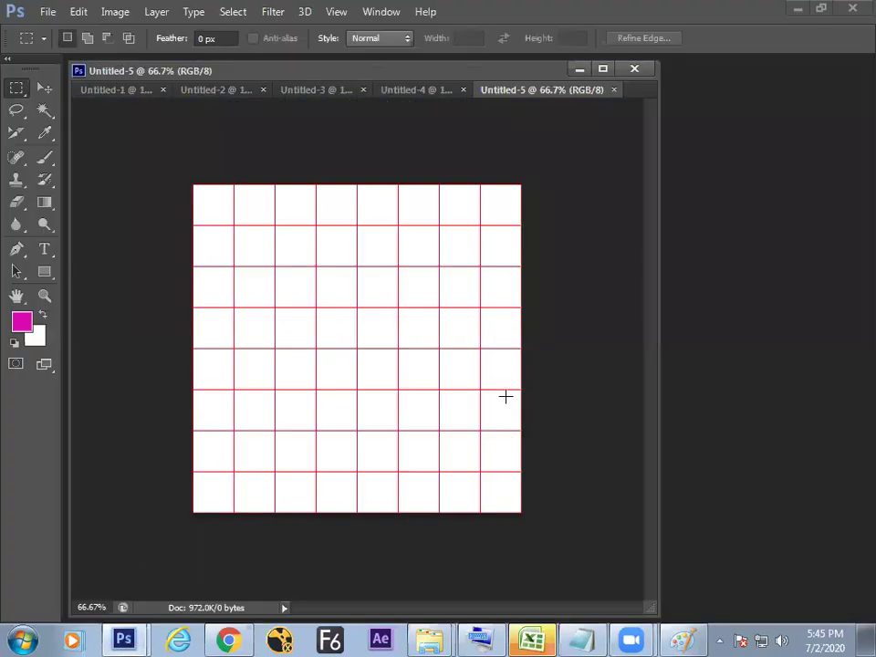
left_click(51, 12)
left_click(60, 31)
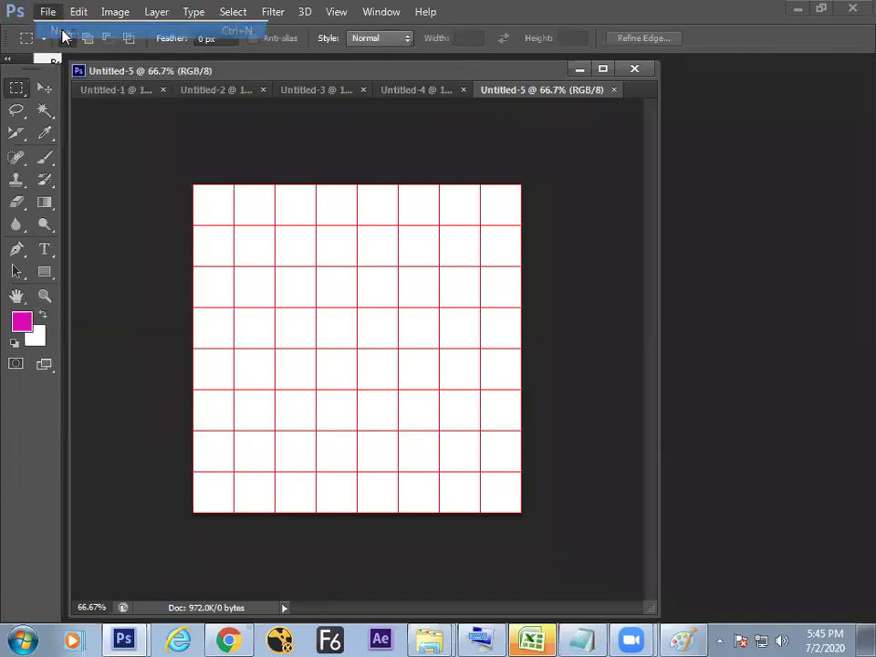
left_click(401, 265)
left_click(390, 293)
left_click(399, 290)
left_click(389, 319)
left_click(294, 262)
double_click(293, 262)
left_click_drag(310, 287, 278, 285)
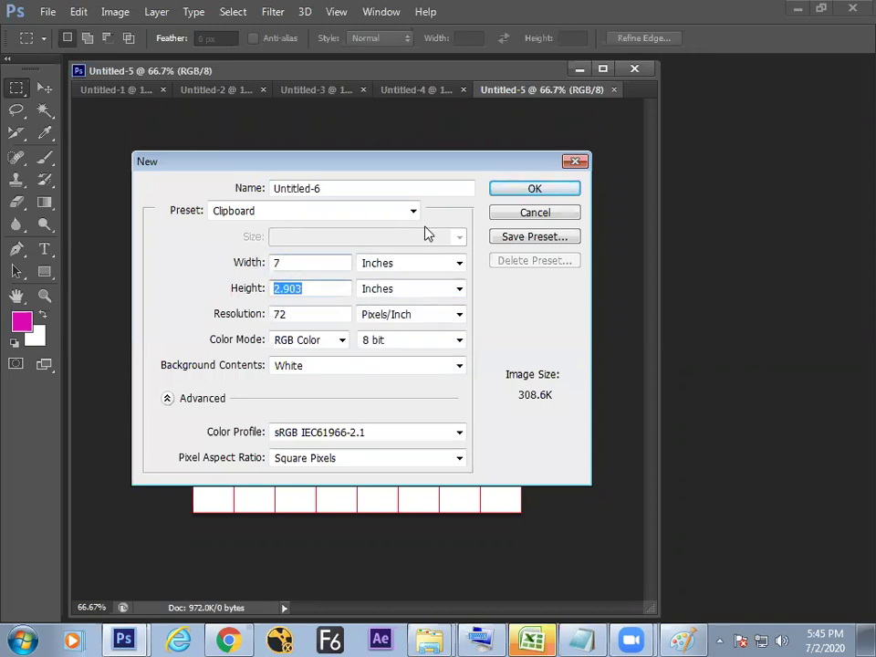
left_click(529, 215)
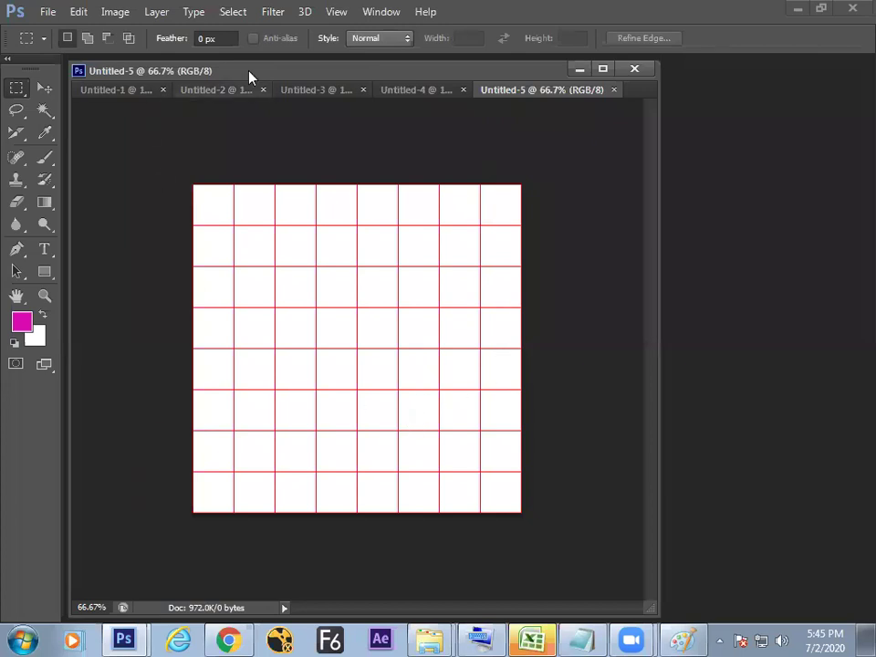
Hide the grid in the Untitled-5 document.
left_click(345, 13)
mouse_move(352, 269)
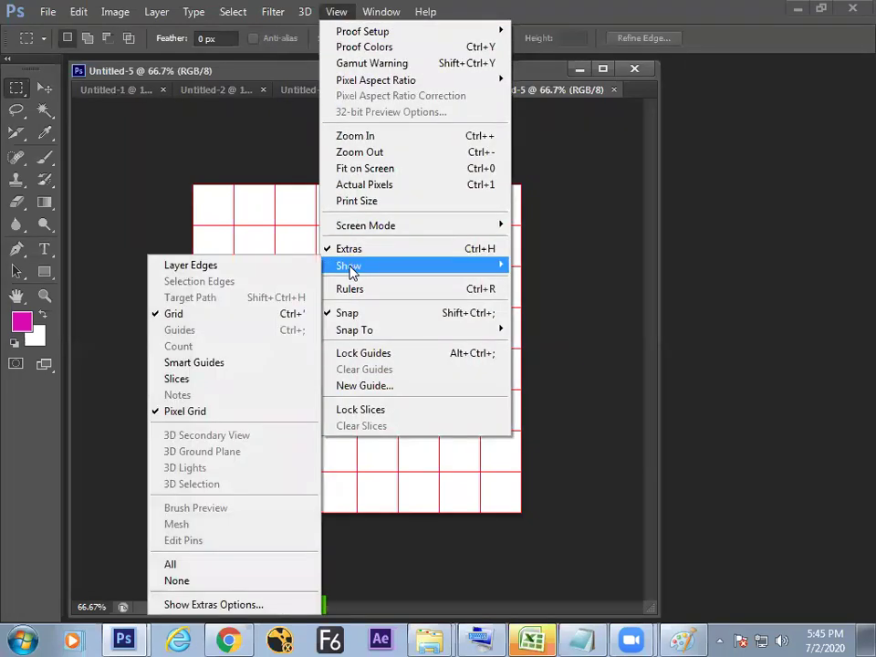
left_click(241, 314)
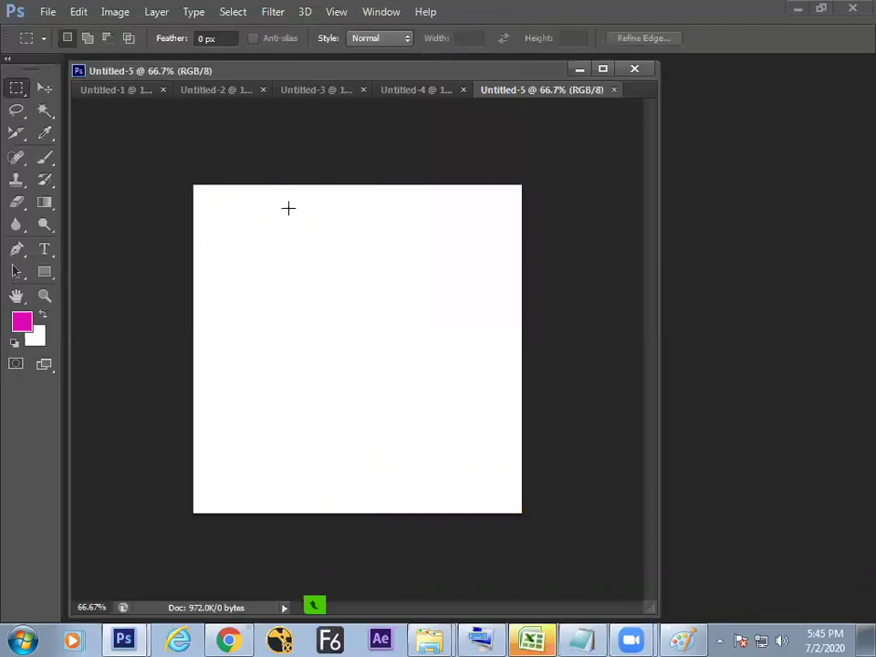
Show the grid over the blank canvas of the Untitled-5 document.
left_click(338, 13)
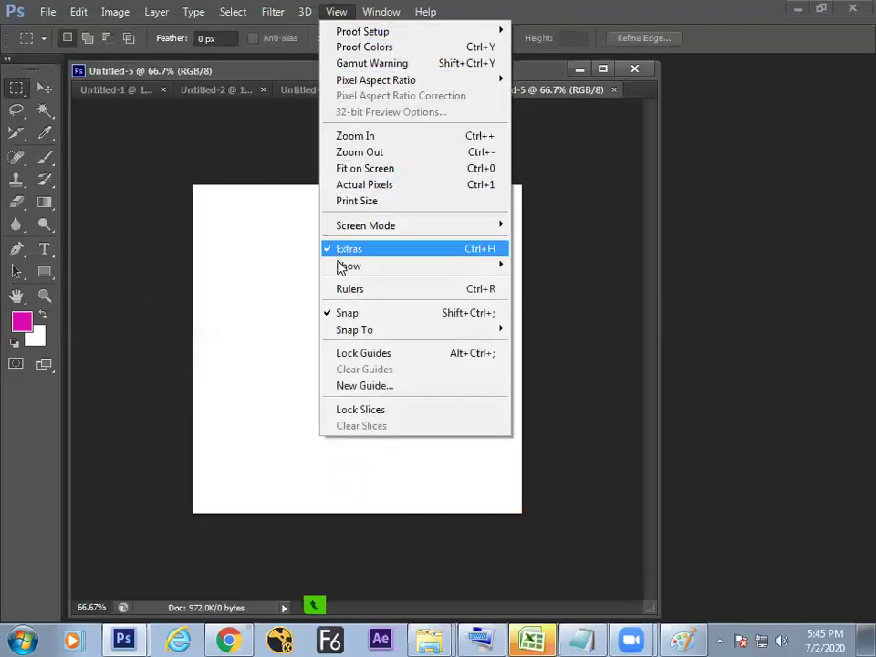
mouse_move(339, 266)
left_click(256, 316)
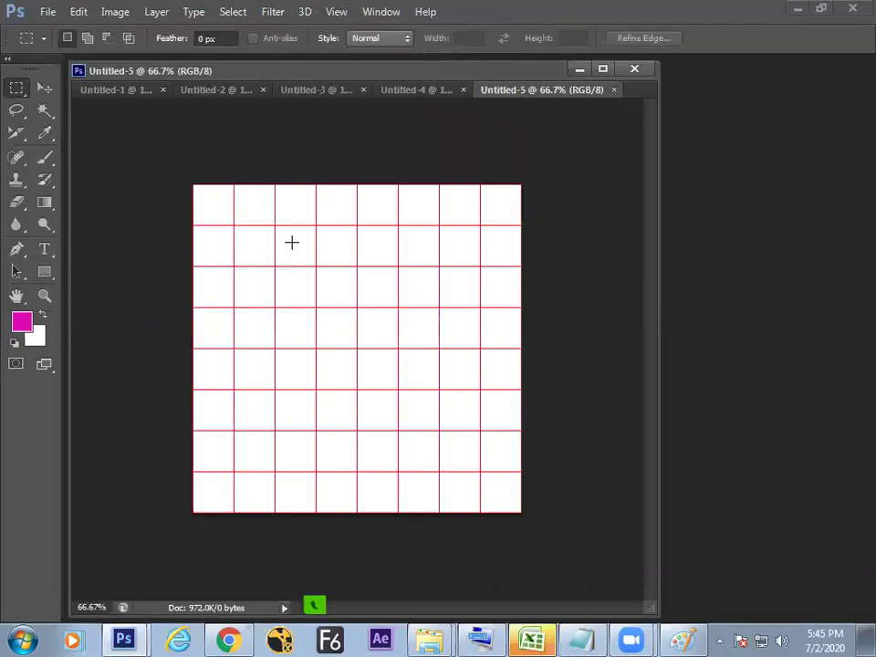
Check the gridline spacing and subdivisions in the Guides, Grid & Slices preferences.
left_click(76, 11)
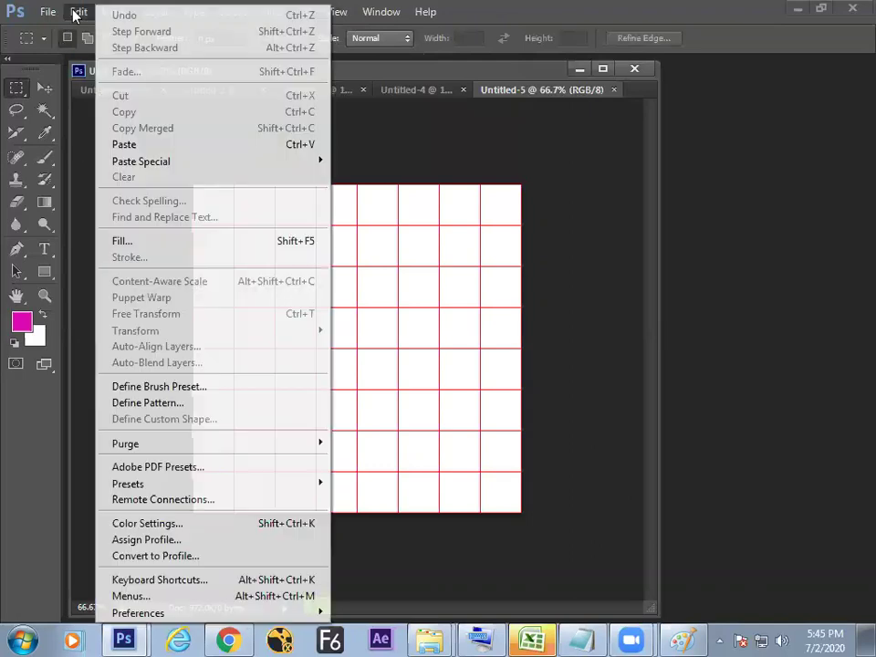
mouse_move(137, 613)
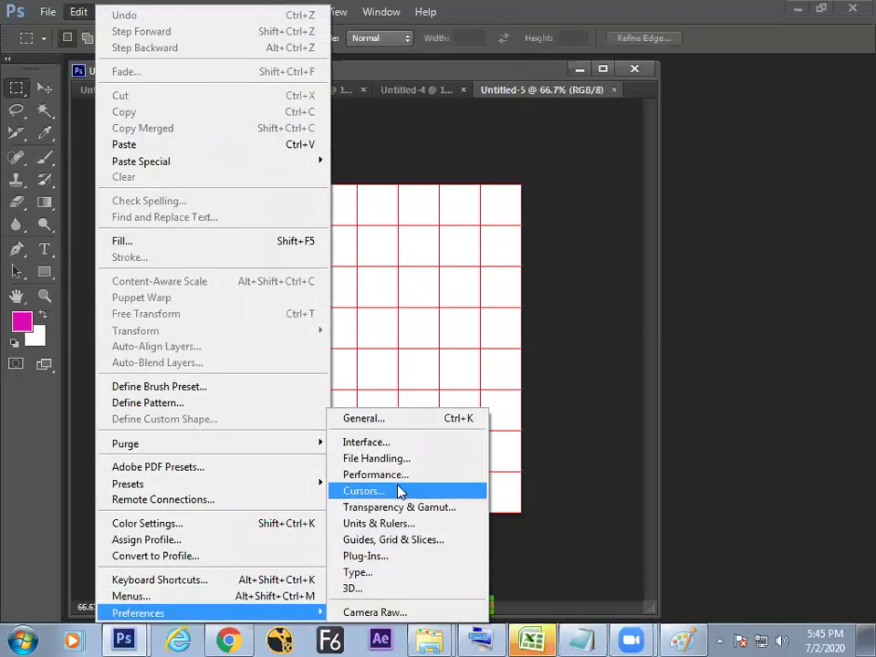
left_click(399, 539)
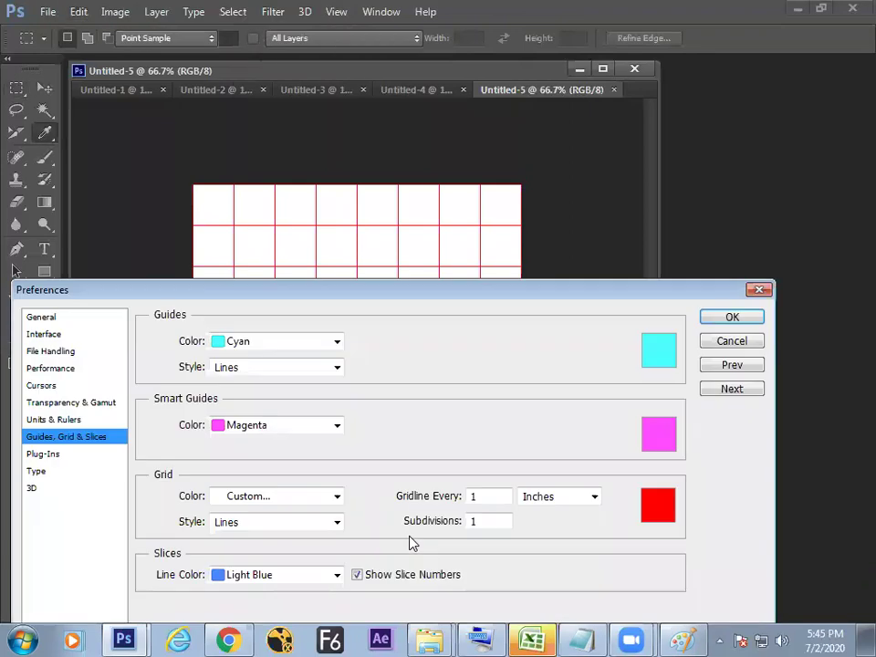
double_click(488, 500)
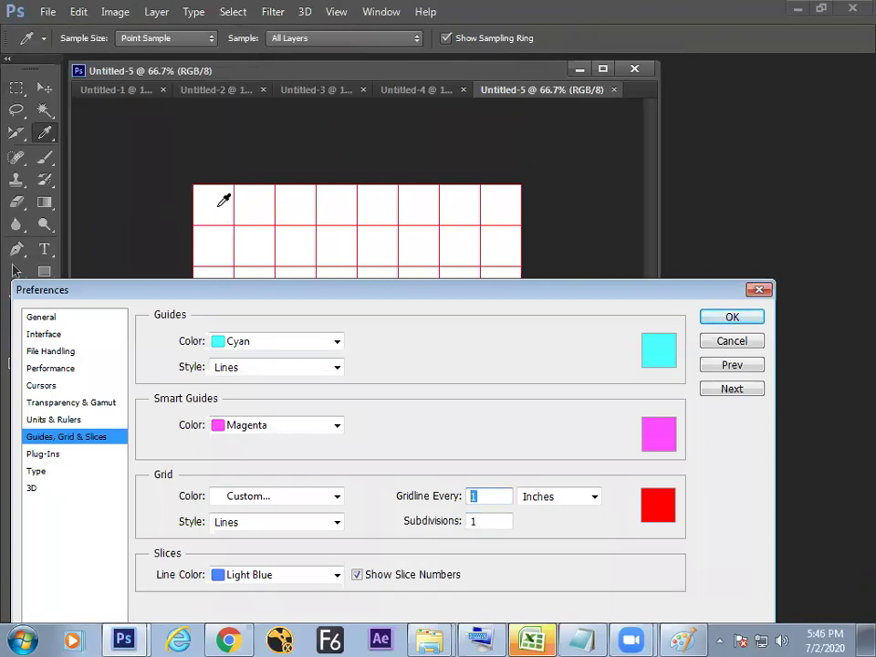
double_click(488, 525)
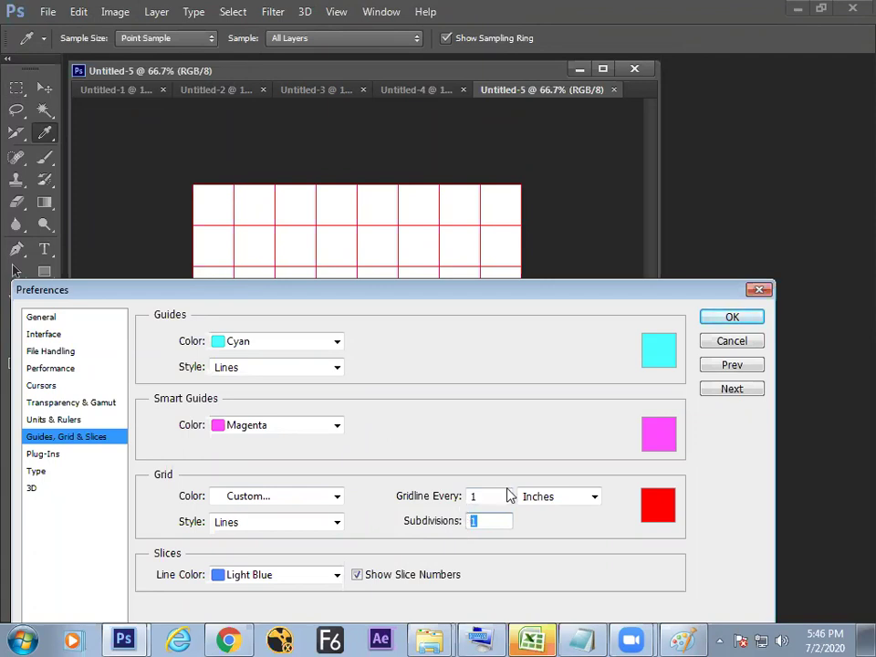
left_click(732, 318)
Select every other square of the grid's first row with the Rectangular Marquee, starting from the corner square and adding each one to the selection.
key("m")
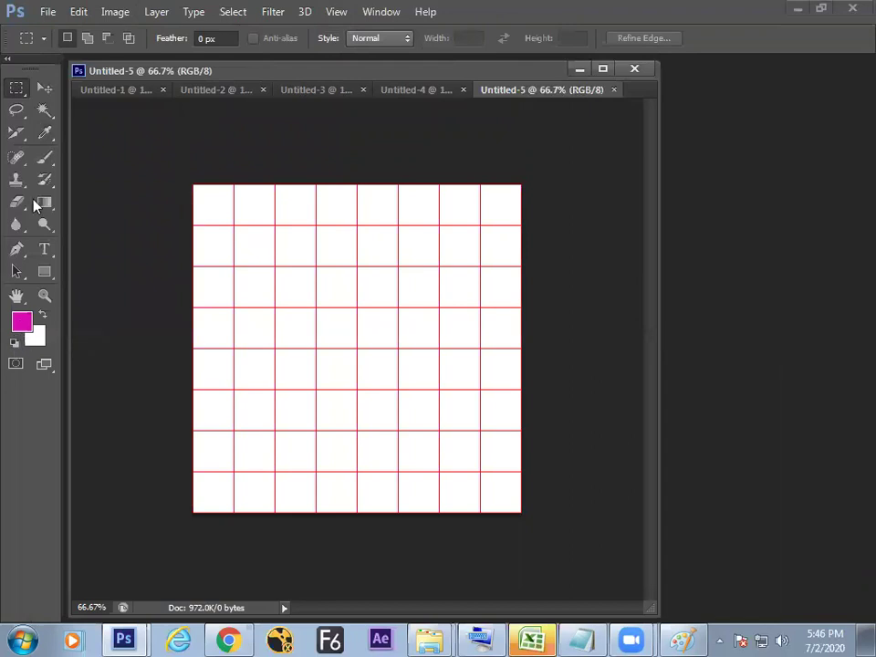
right_click(19, 89)
left_click(60, 90)
left_click_drag(194, 185, 233, 225)
left_click(88, 38)
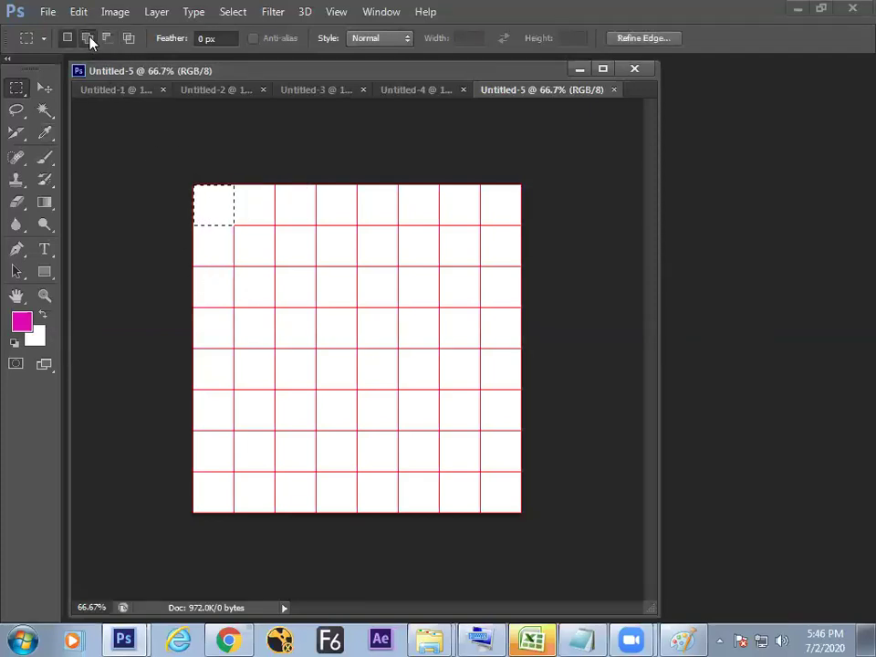
left_click_drag(275, 186, 314, 225)
left_click_drag(358, 186, 398, 225)
left_click_drag(440, 185, 480, 225)
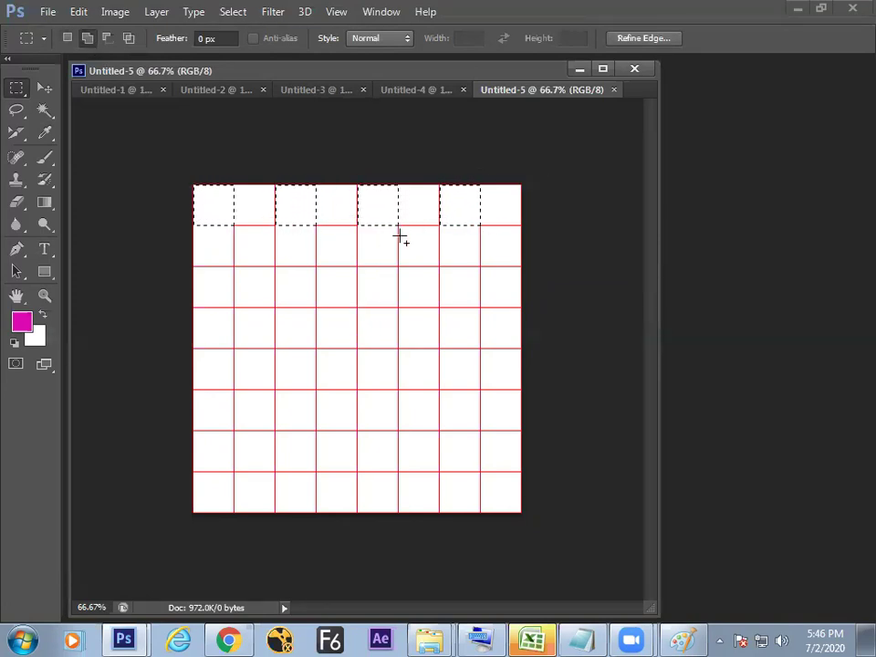
Add the four alternate squares of the second row to the selection, offset by one square from the first row.
left_click_drag(399, 226, 435, 267)
left_click_drag(319, 228, 357, 267)
left_click_drag(236, 226, 276, 265)
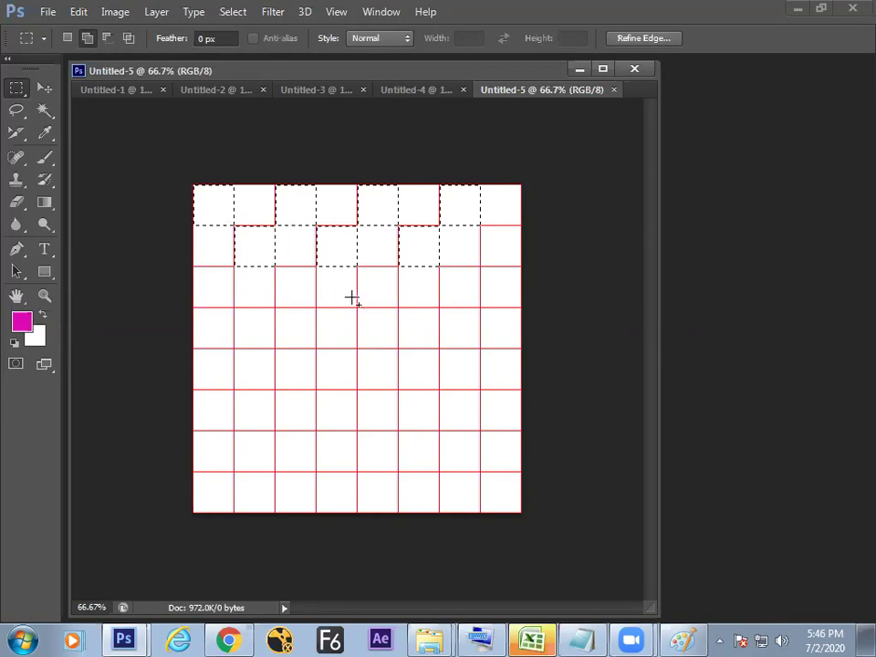
left_click_drag(481, 227, 520, 266)
Fill the selected squares of the first two rows with Black.
right_click(414, 213)
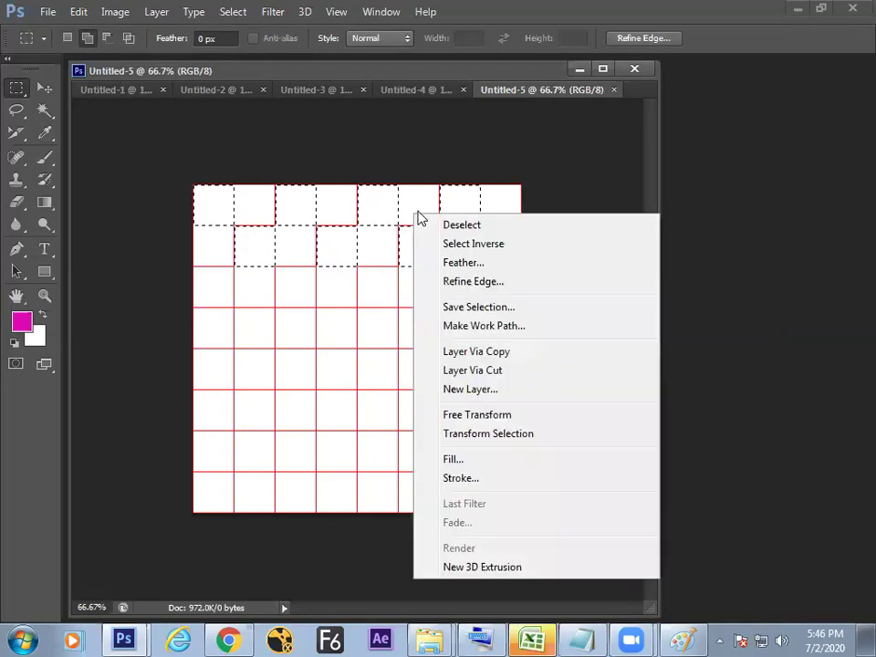
left_click(467, 460)
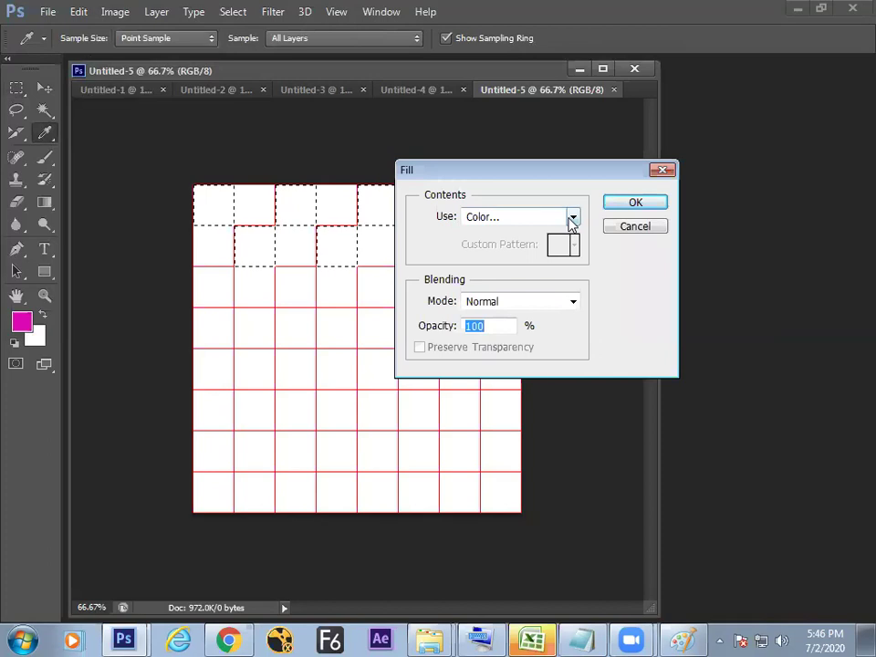
left_click(572, 217)
left_click(475, 343)
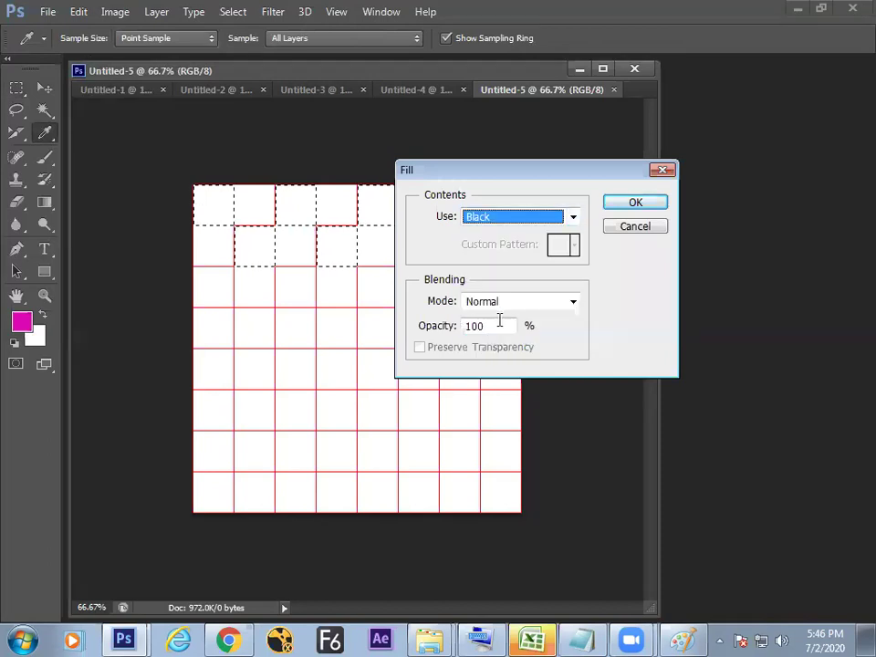
left_click(636, 201)
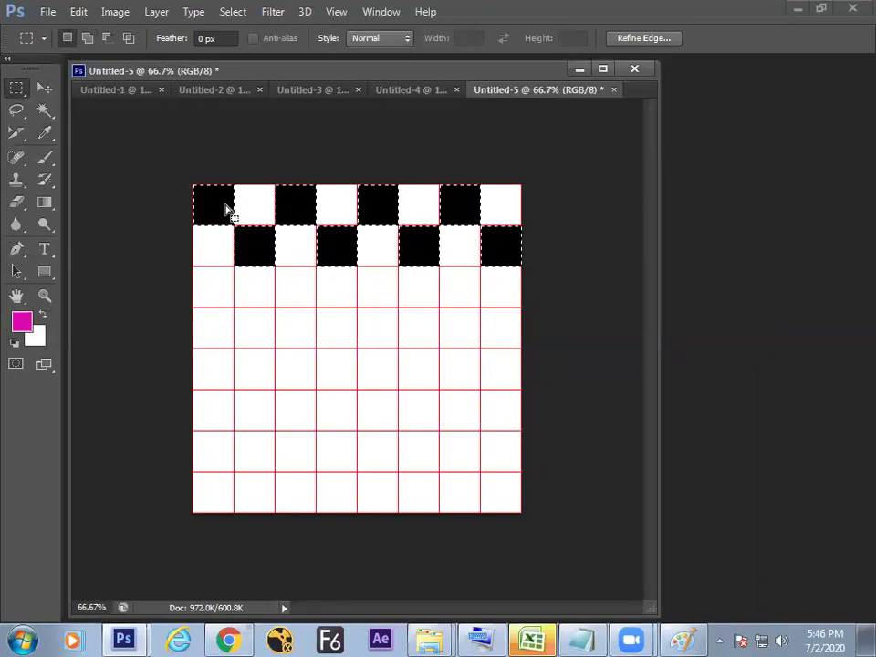
Move the selection outline down to the third and fourth rows and fill it with black.
left_click_drag(220, 212, 219, 290)
right_click(224, 288)
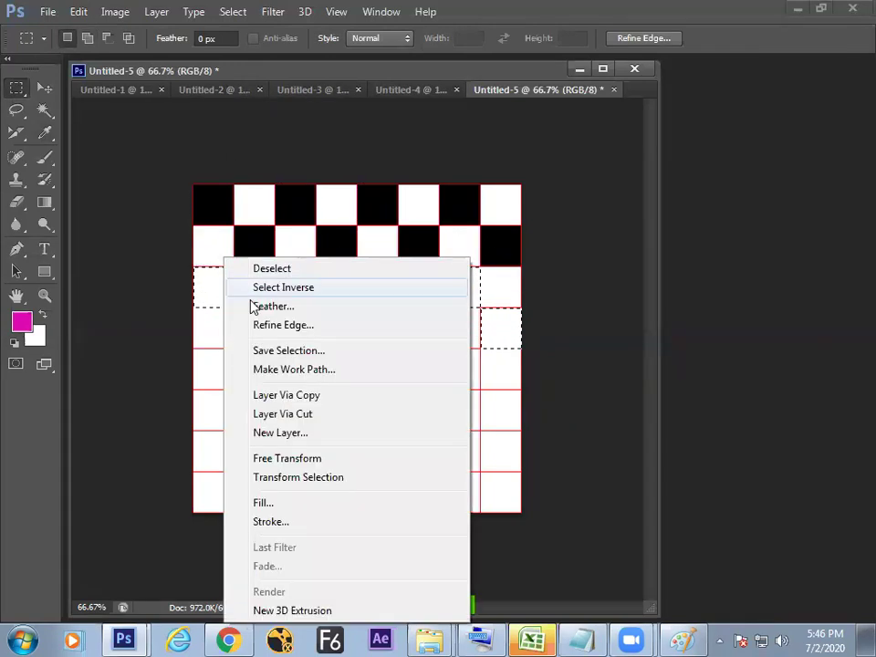
left_click(279, 505)
left_click(644, 207)
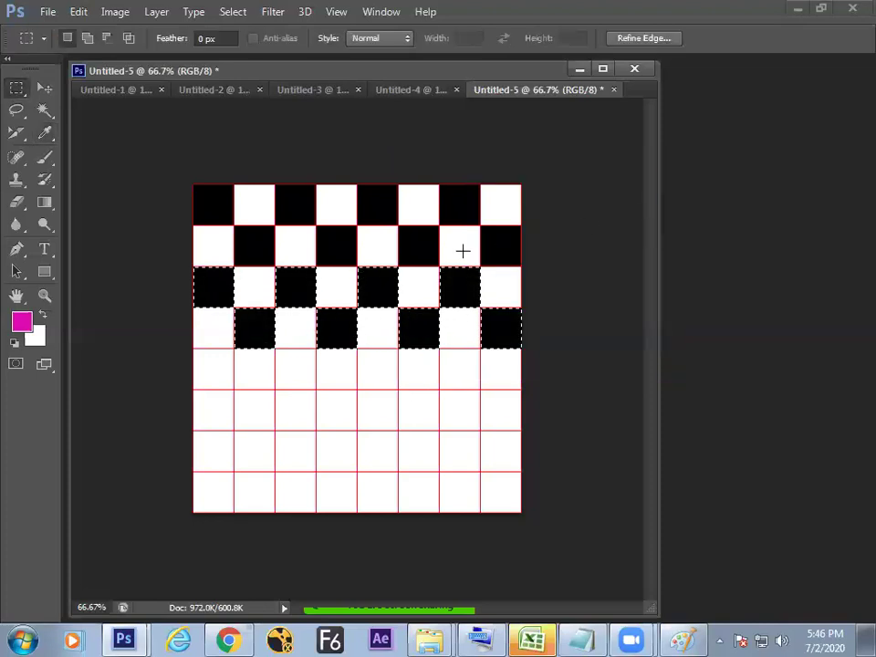
Move the selection outline down to the fifth and sixth rows and fill it with black.
left_click_drag(221, 293, 221, 377)
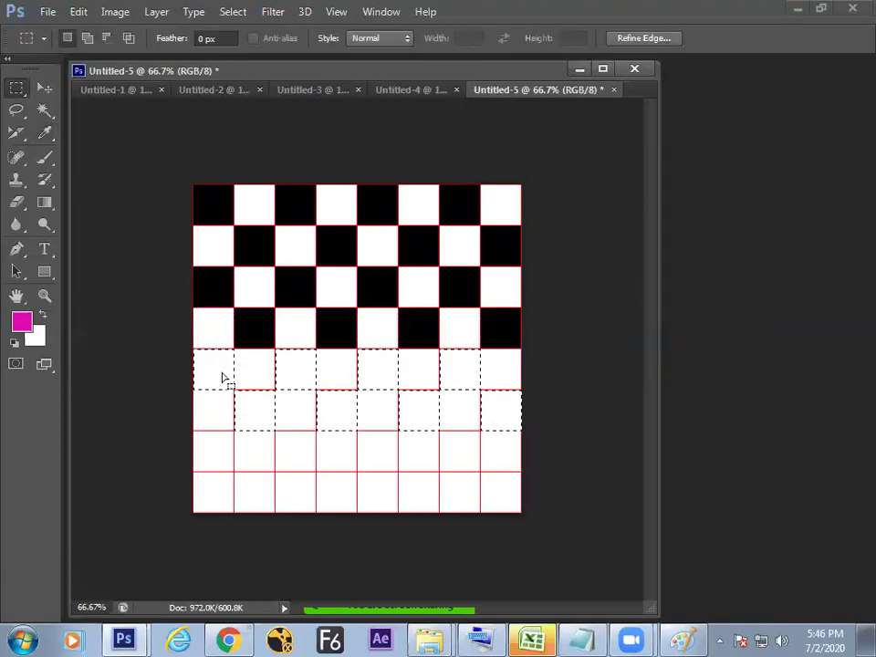
right_click(222, 376)
left_click(316, 256)
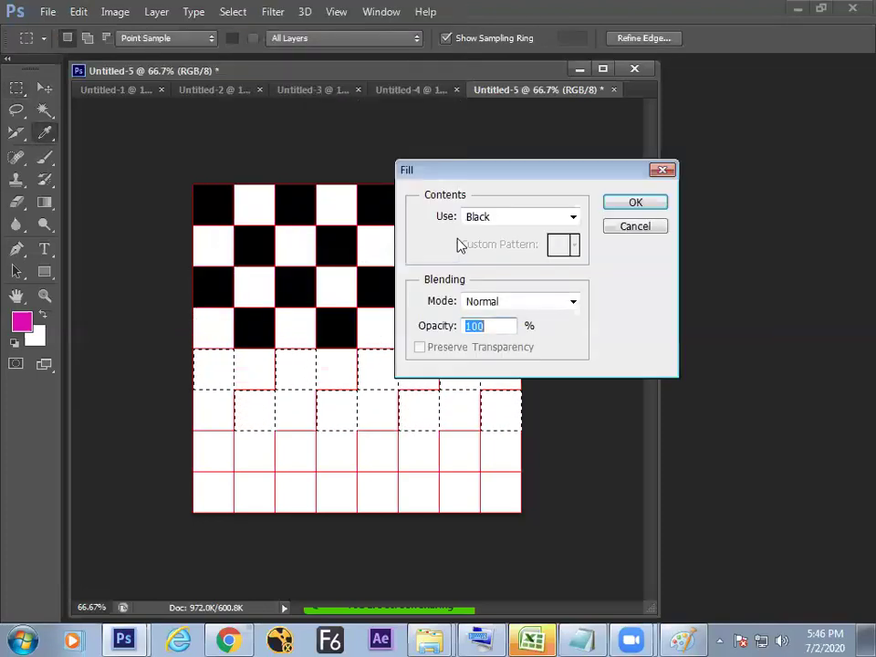
left_click(635, 203)
Move the selection outline to the last two rows, fill it with black, and deselect.
left_click_drag(224, 383, 221, 454)
right_click(221, 451)
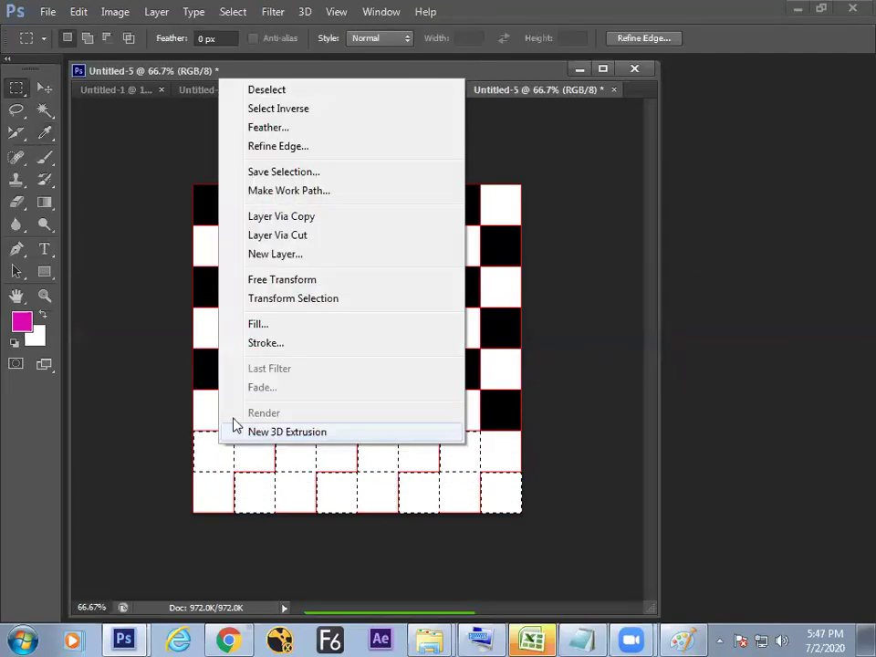
left_click(273, 326)
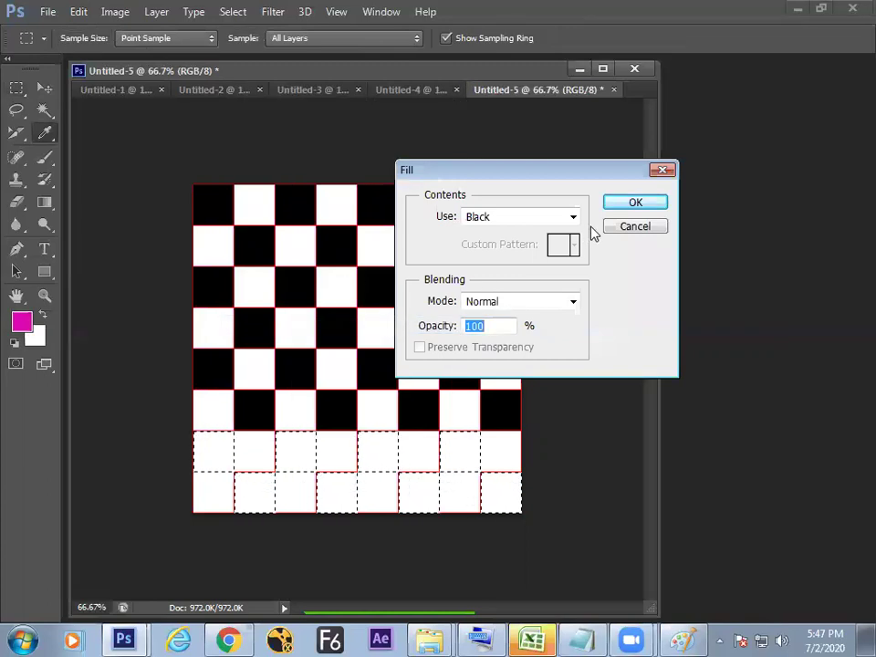
left_click(633, 226)
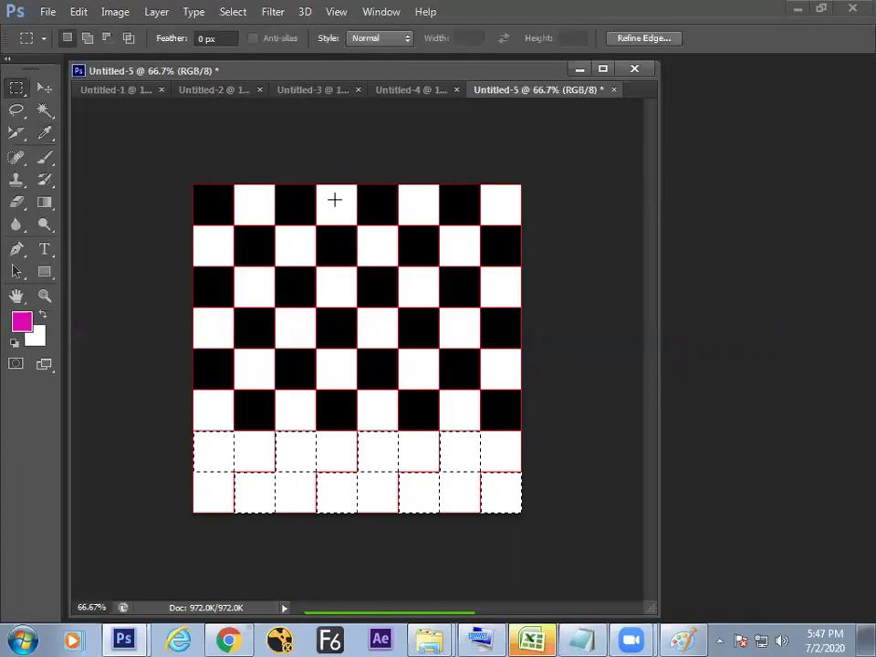
right_click(257, 452)
left_click(306, 102)
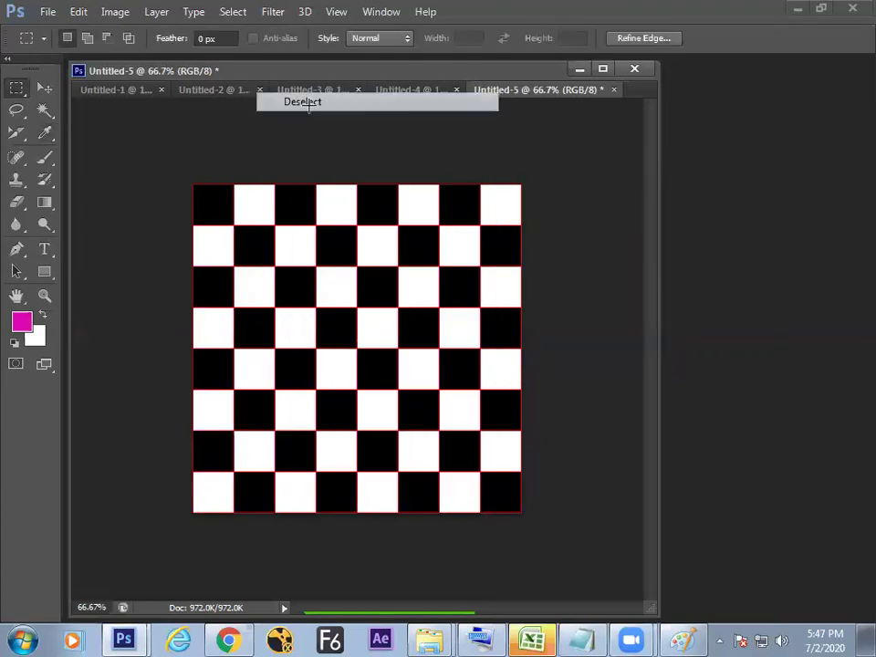
Hide the grid over the finished chess board.
left_click(331, 12)
mouse_move(342, 266)
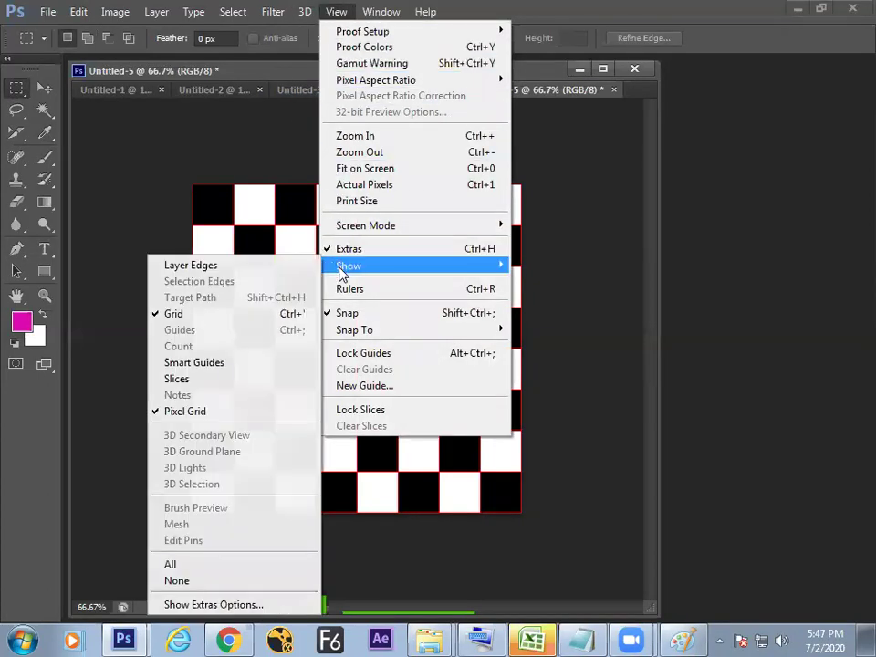
left_click(251, 313)
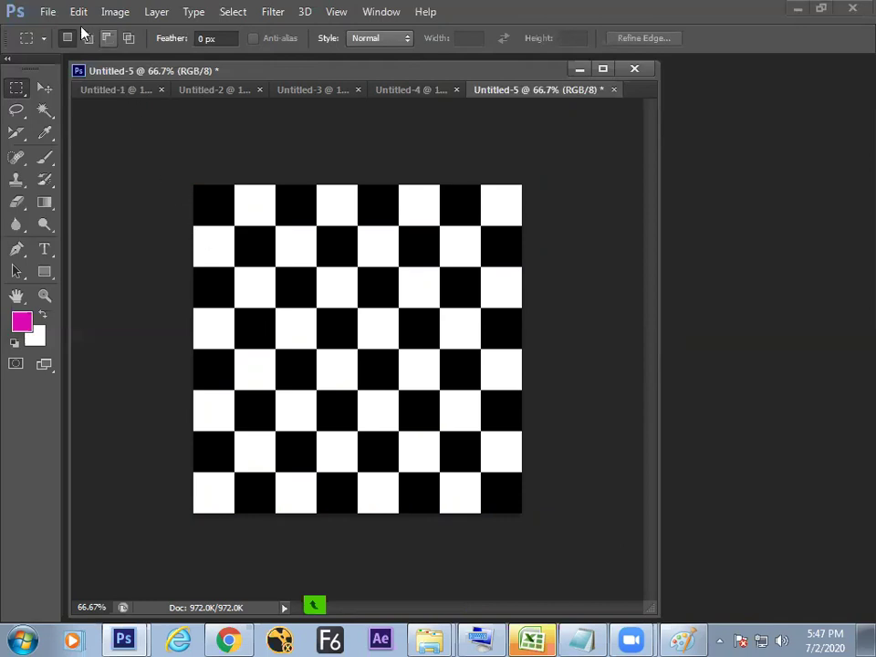
Switch to Paint to look over the handwritten chess board notes, and return to Photoshop.
left_click(683, 636)
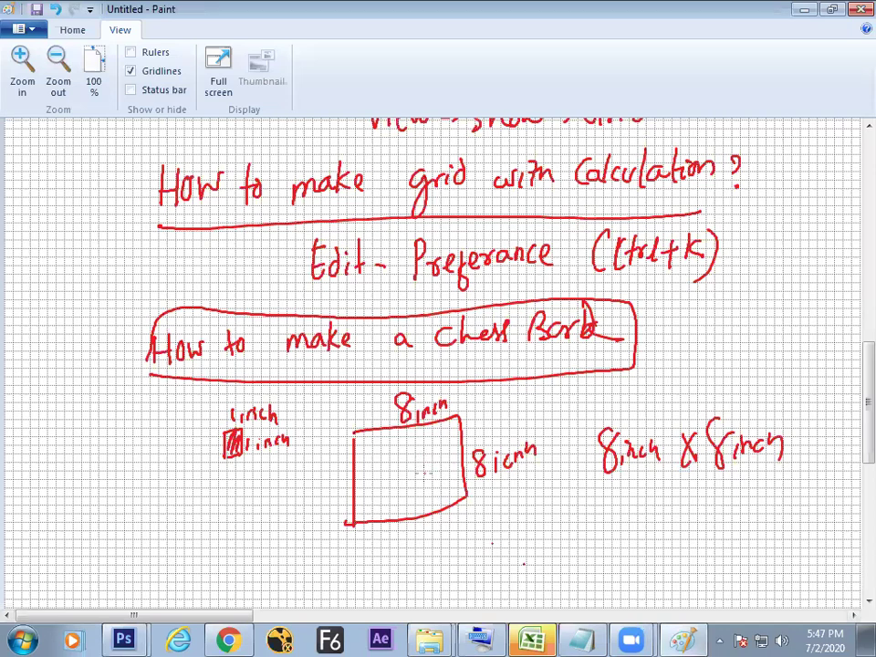
mouse_move(136, 636)
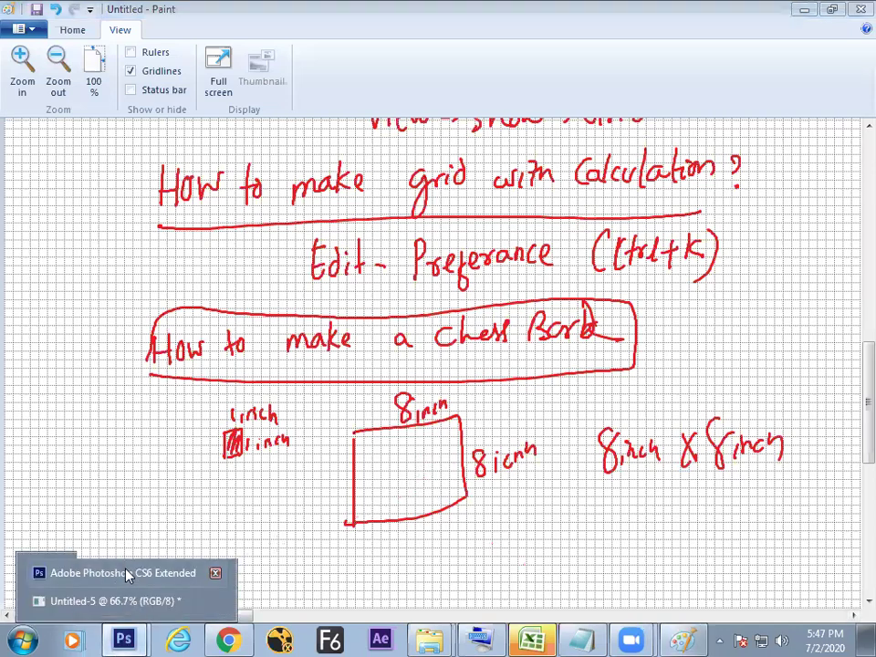
left_click(125, 573)
Create a new document 8 inches wide and 8 inches high.
left_click(48, 11)
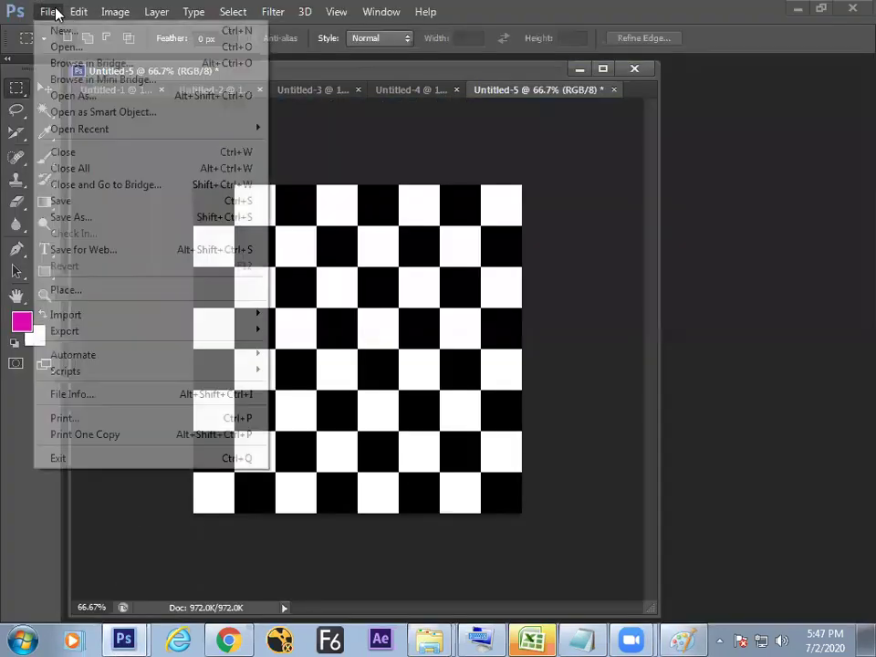
left_click(56, 30)
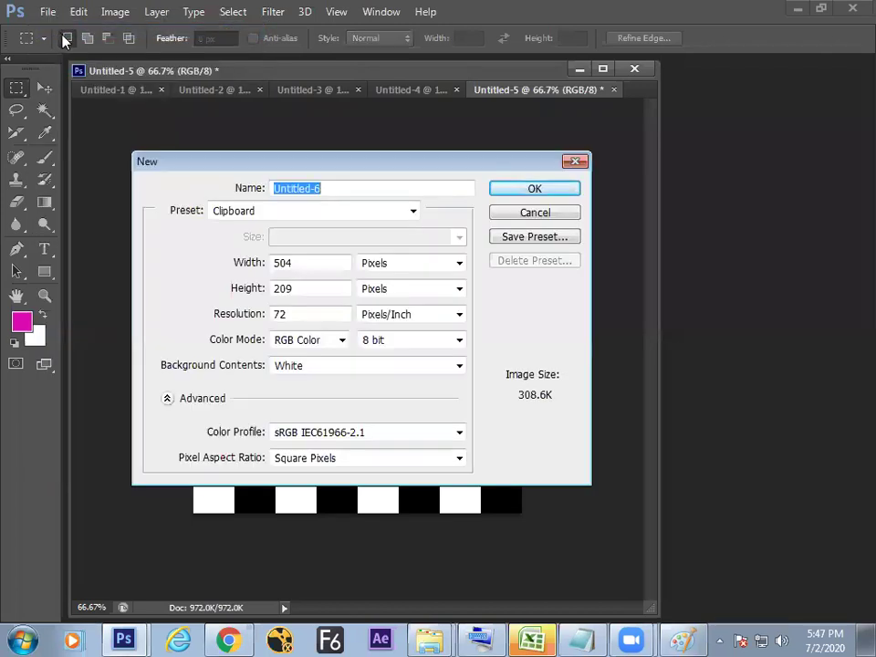
left_click(384, 262)
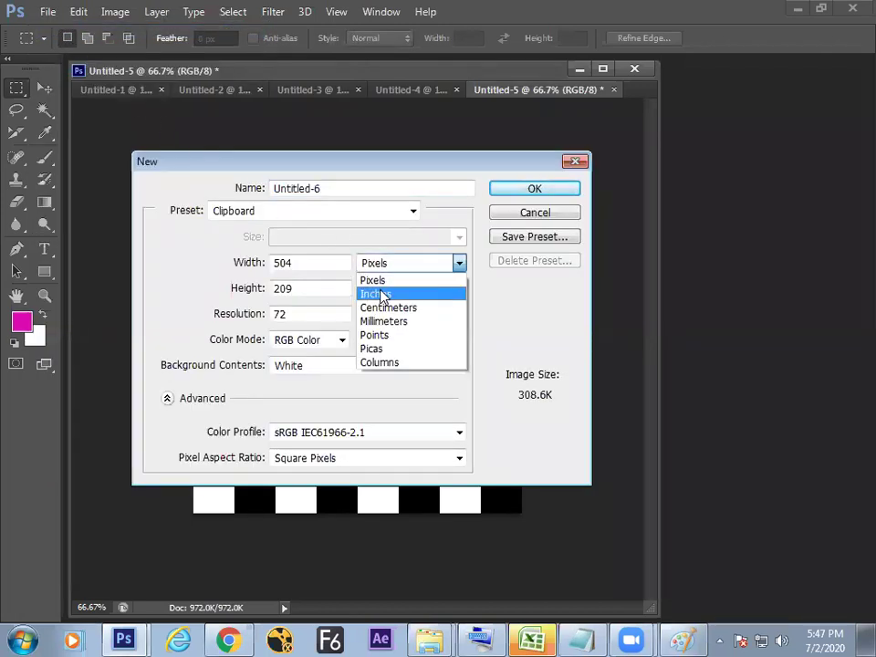
left_click(384, 293)
left_click(383, 289)
left_click(379, 318)
left_click(264, 264)
double_click(264, 264)
type("8")
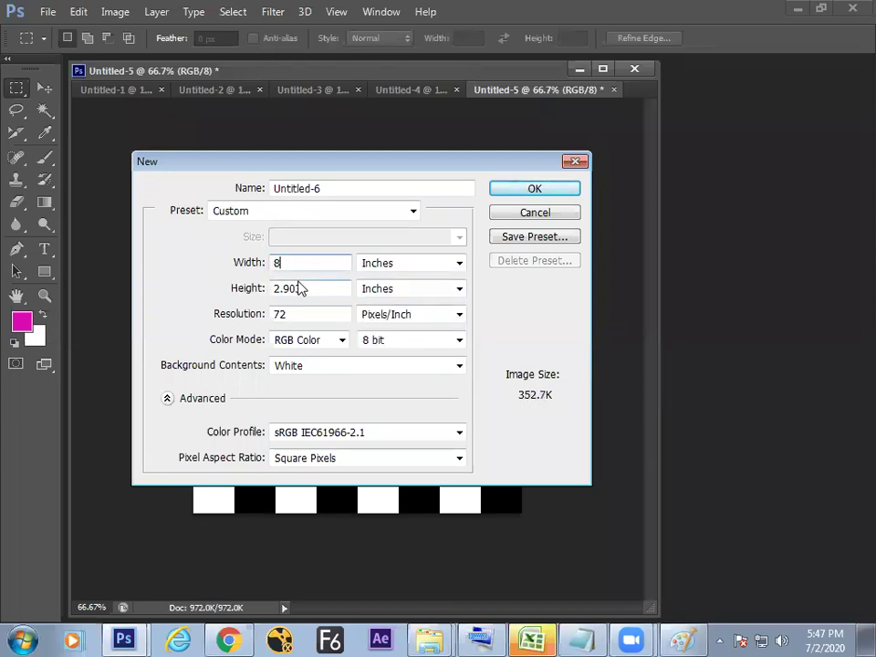
double_click(313, 285)
type("8")
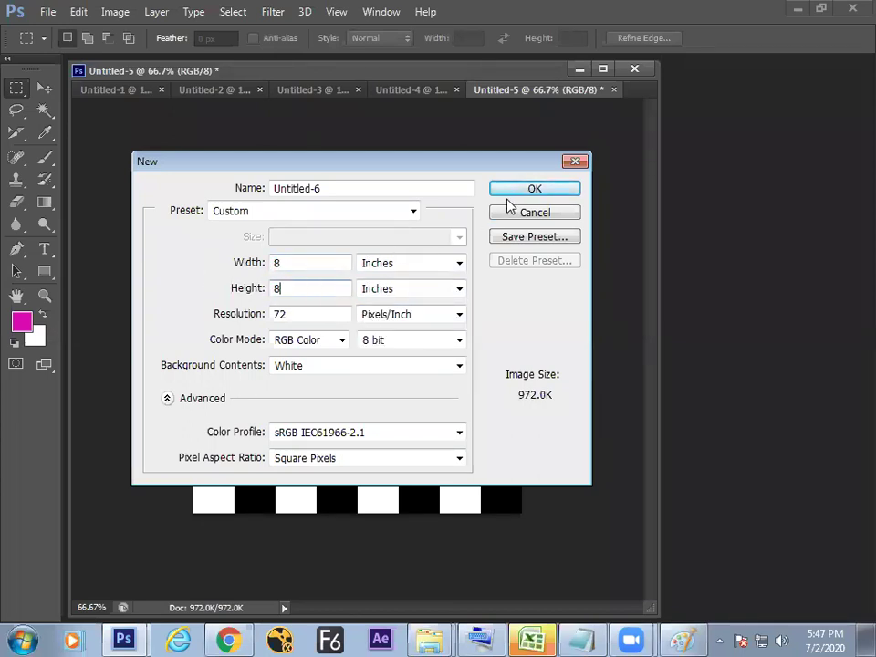
left_click(527, 189)
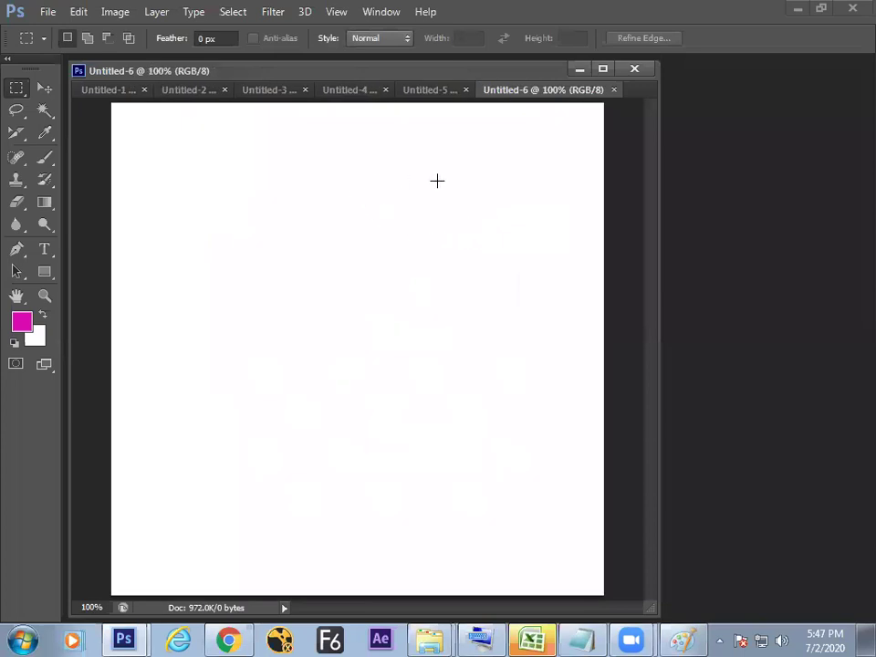
Show the grid over the blank 8 by 8 inch document.
key("ctrl+minus")
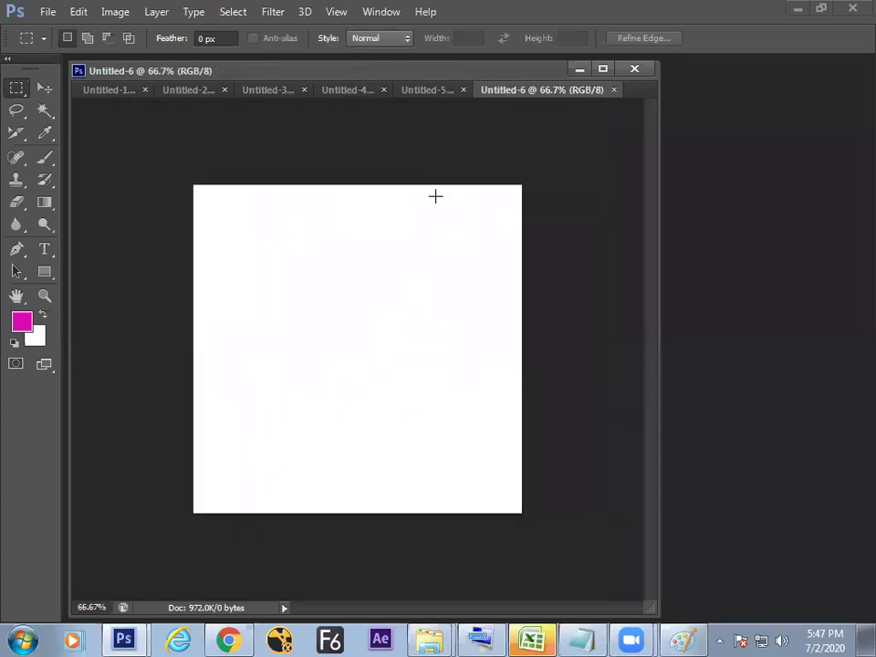
left_click(336, 16)
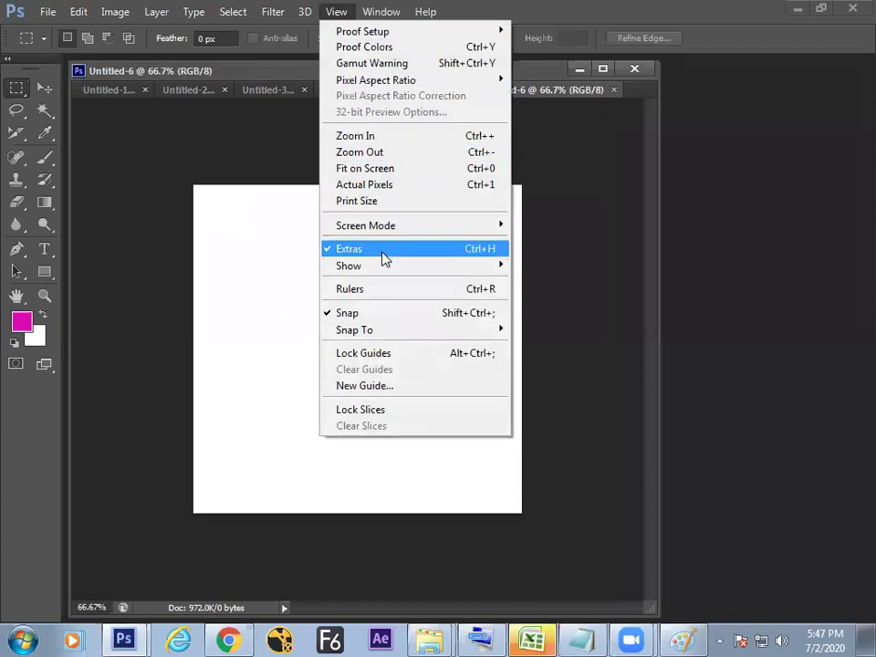
mouse_move(381, 271)
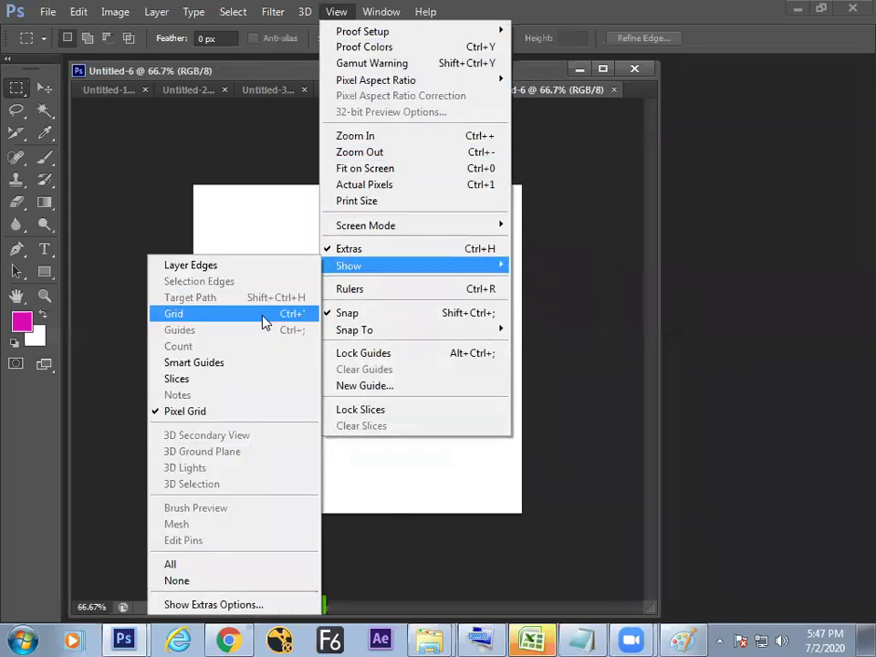
left_click(263, 317)
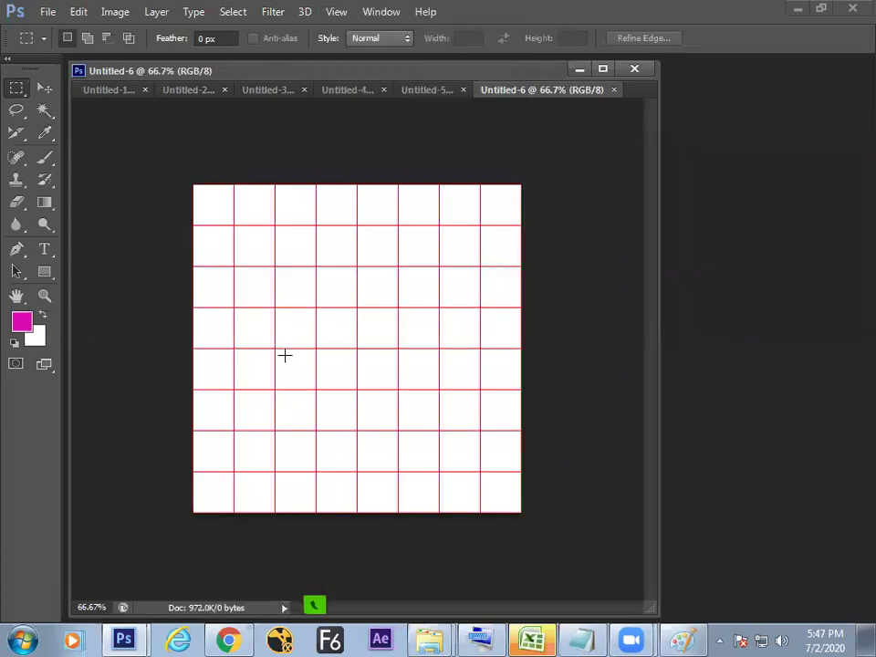
Review the gridline spacing and subdivisions in the guides and grid preferences, and accept the settings.
left_click(79, 14)
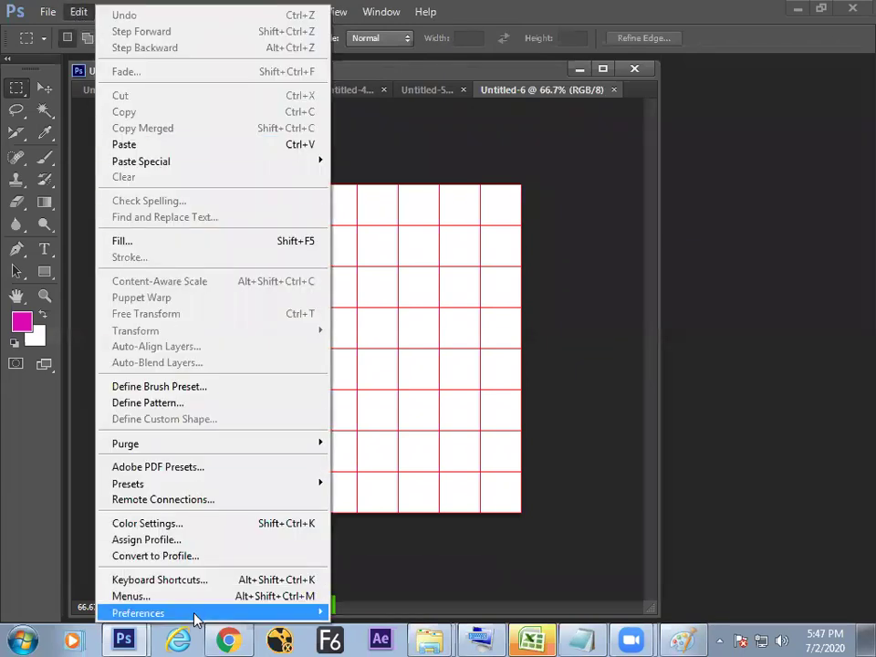
mouse_move(279, 610)
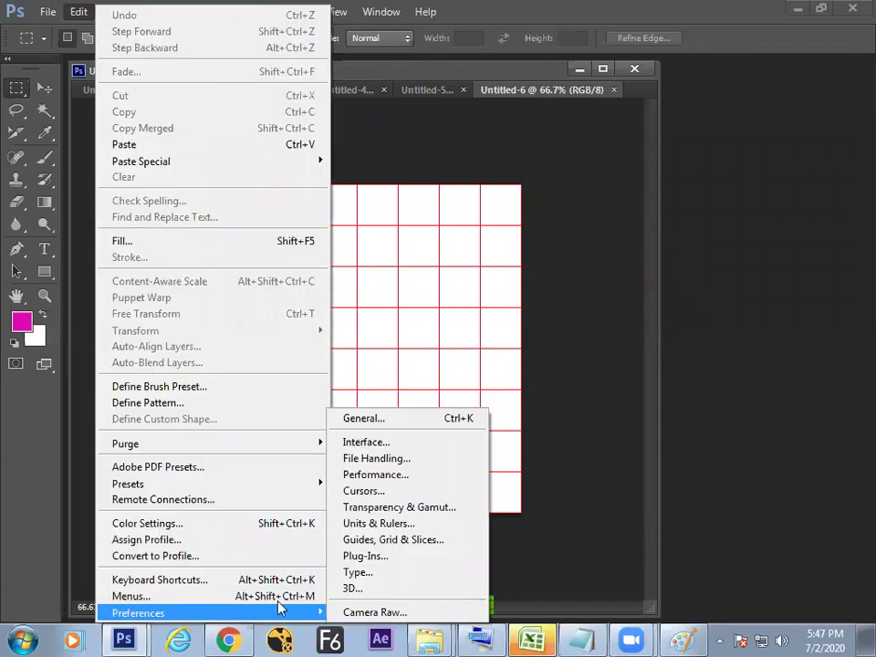
left_click(392, 541)
left_click_drag(504, 299, 500, 348)
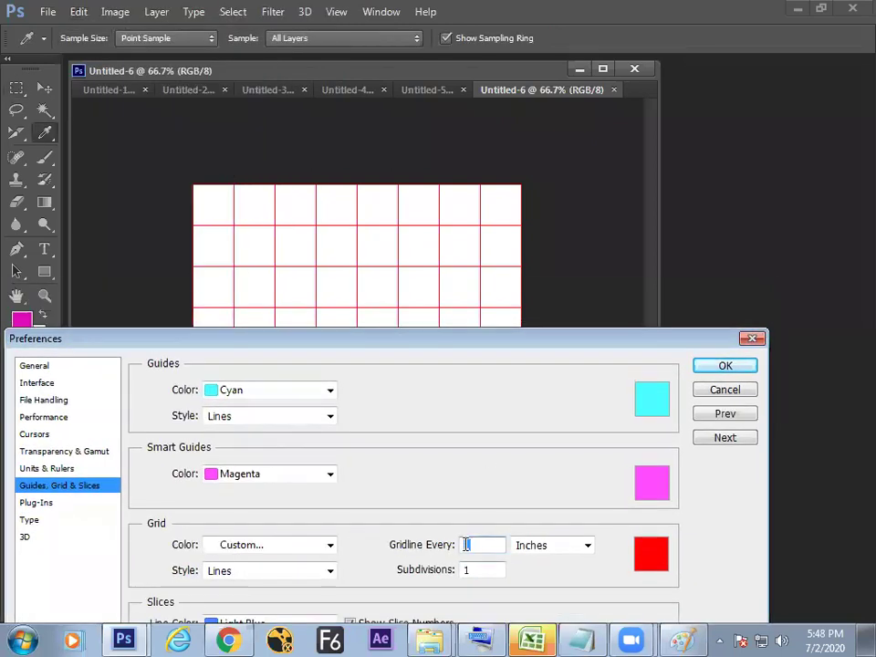
left_click_drag(465, 545, 454, 545)
key("ctrl+a")
left_click(726, 366)
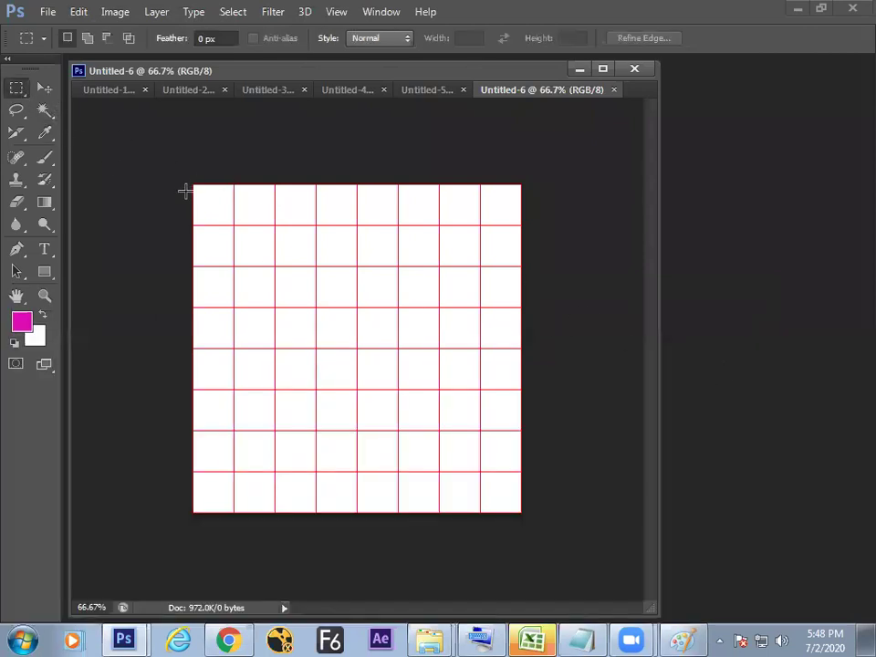
Select every other square of the first row with the Rectangular Marquee, starting at the first square and adding to the selection.
left_click_drag(193, 183, 234, 224)
left_click(86, 38)
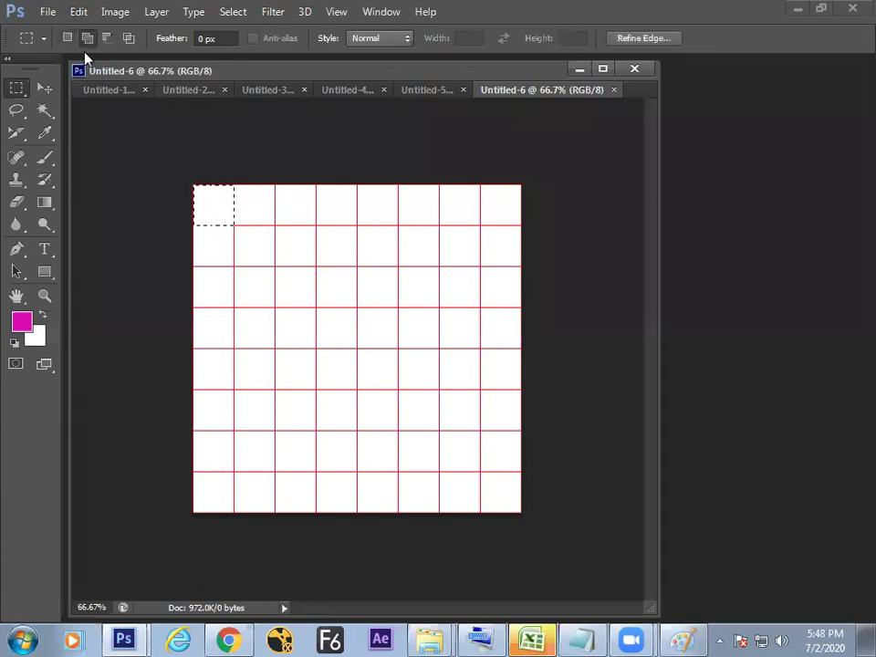
left_click_drag(274, 185, 315, 224)
left_click_drag(358, 185, 398, 225)
left_click_drag(440, 186, 475, 223)
Add every other square of the second row to the selection, starting with the second square.
left_click_drag(235, 227, 275, 265)
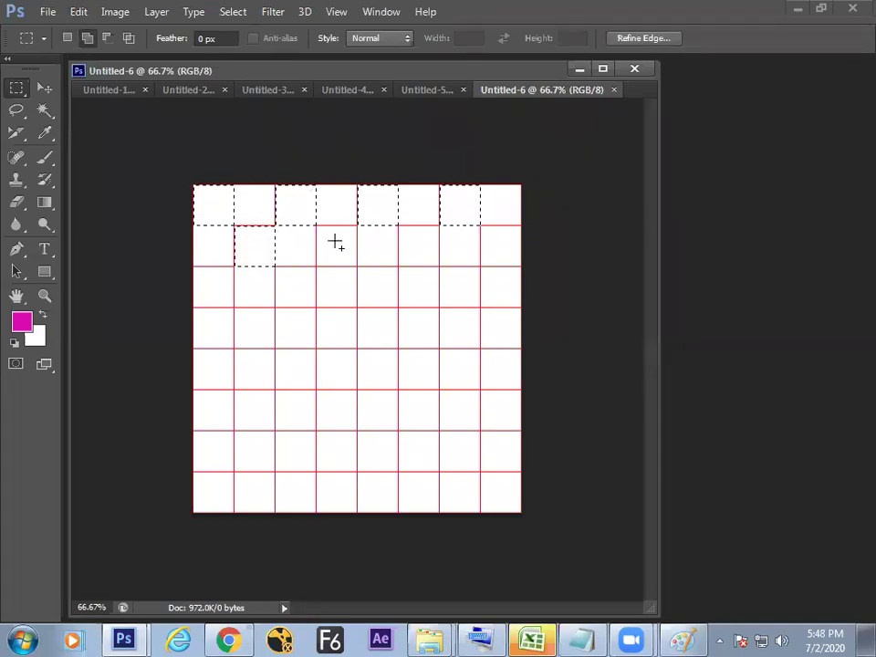
left_click_drag(317, 225, 357, 266)
left_click_drag(398, 225, 439, 265)
left_click_drag(481, 225, 521, 265)
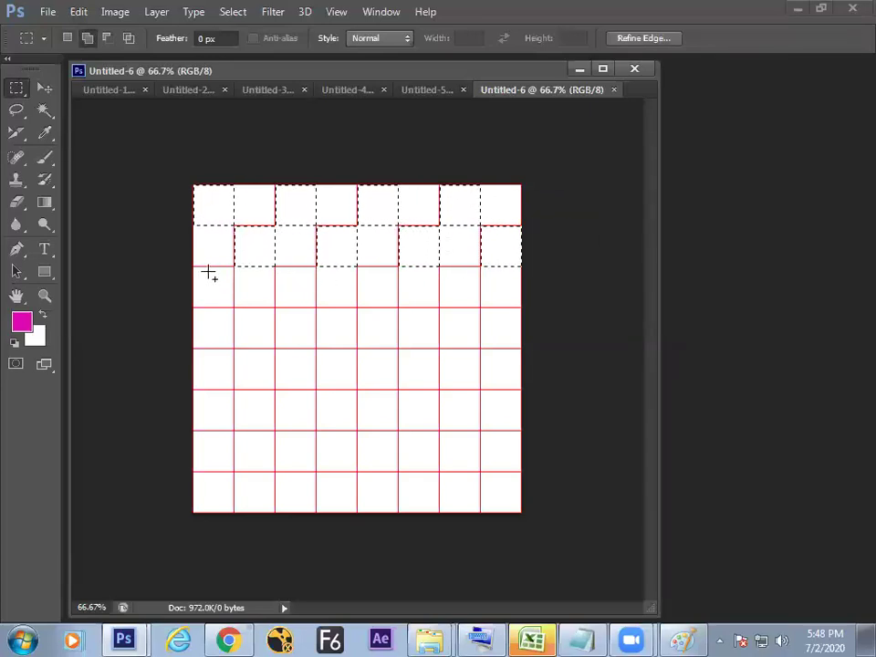
Add every other square of the third row, starting at its first square, and fill the whole selection with black at 100% opacity.
left_click_drag(194, 266, 234, 306)
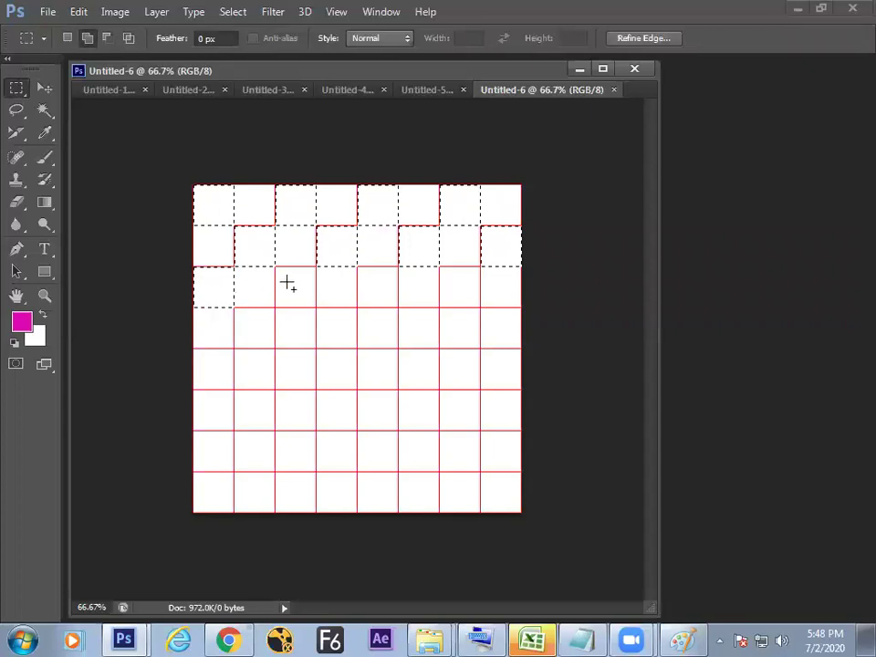
left_click_drag(276, 266, 316, 306)
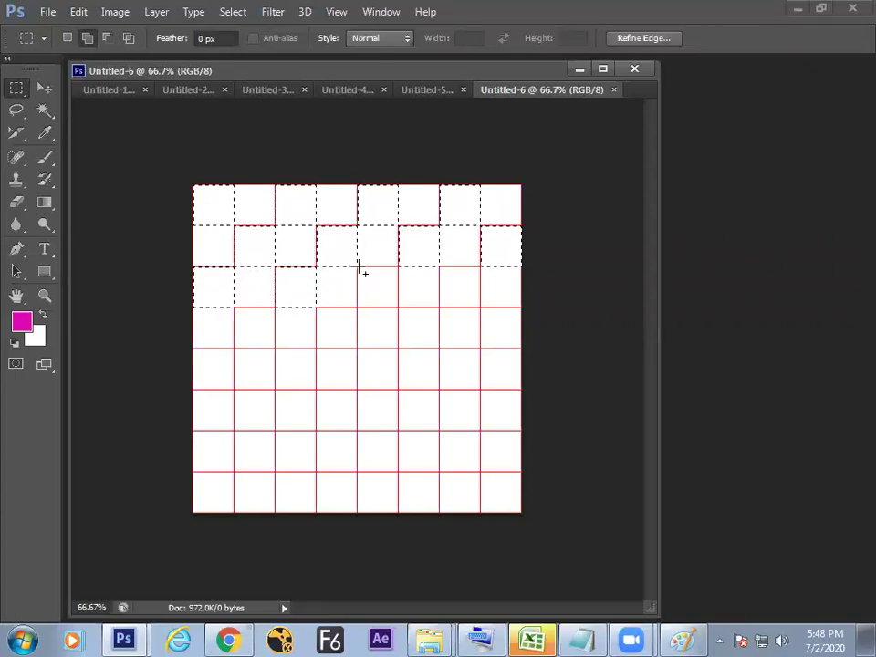
left_click_drag(442, 266, 480, 306)
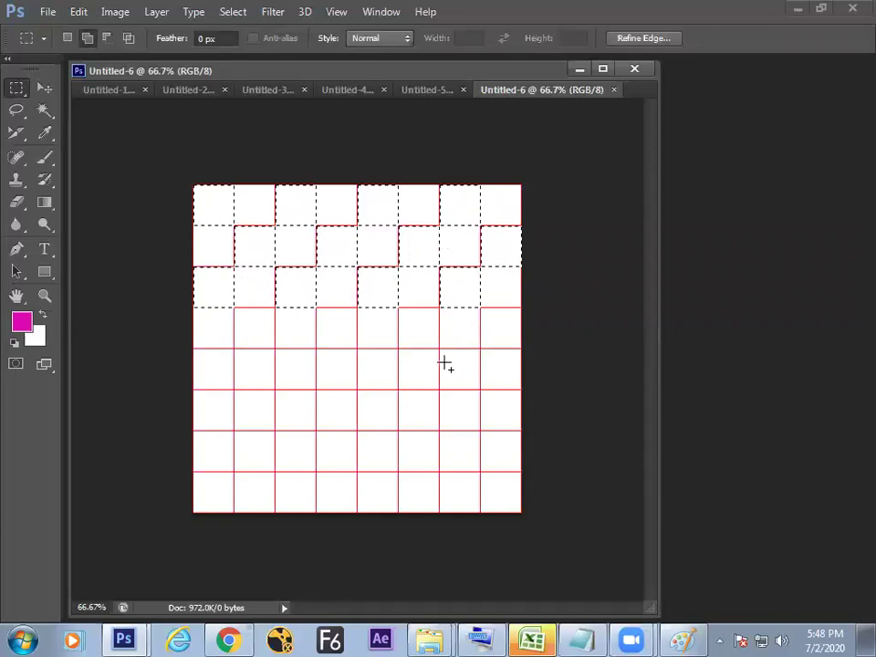
right_click(307, 204)
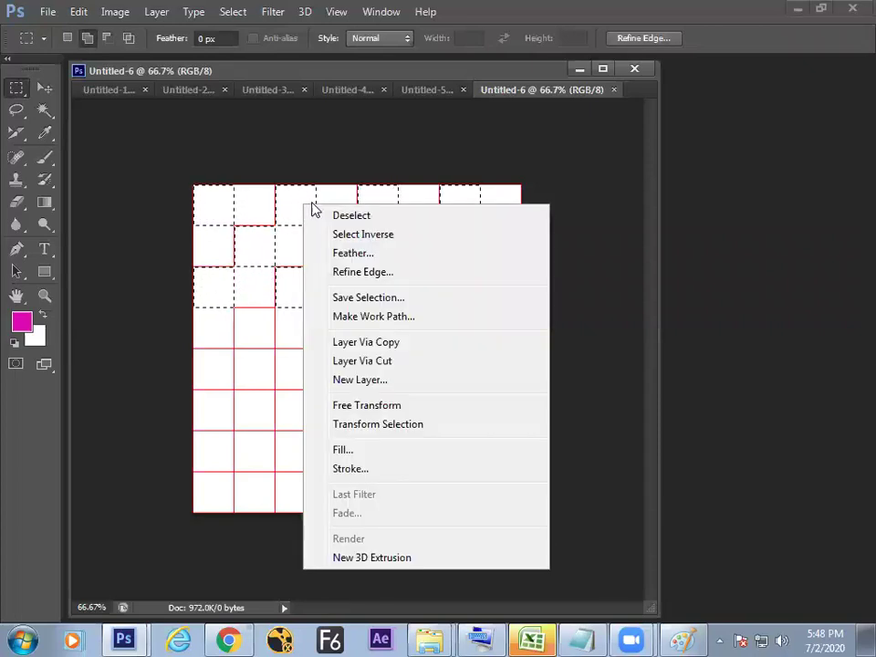
left_click(345, 451)
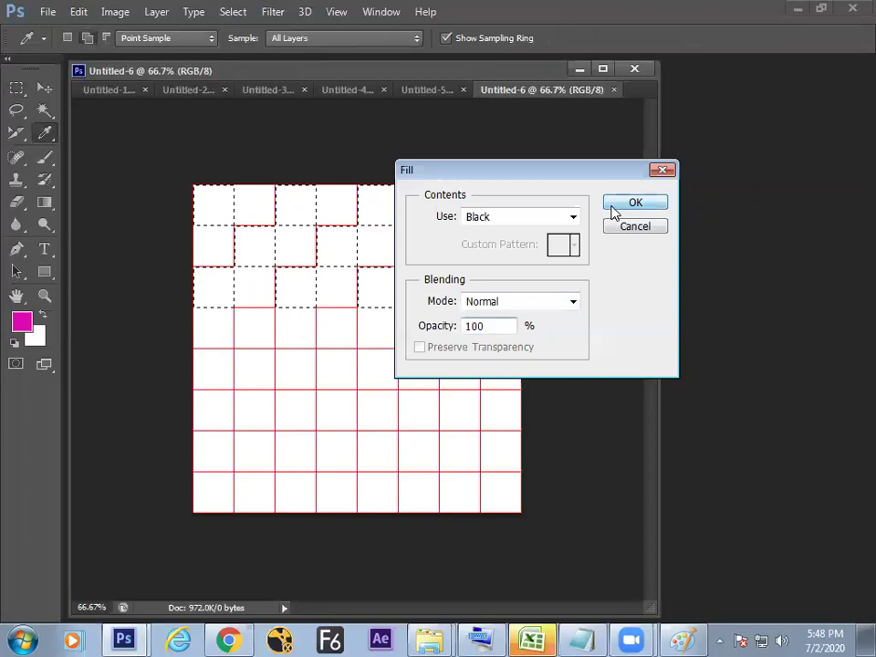
left_click(612, 207)
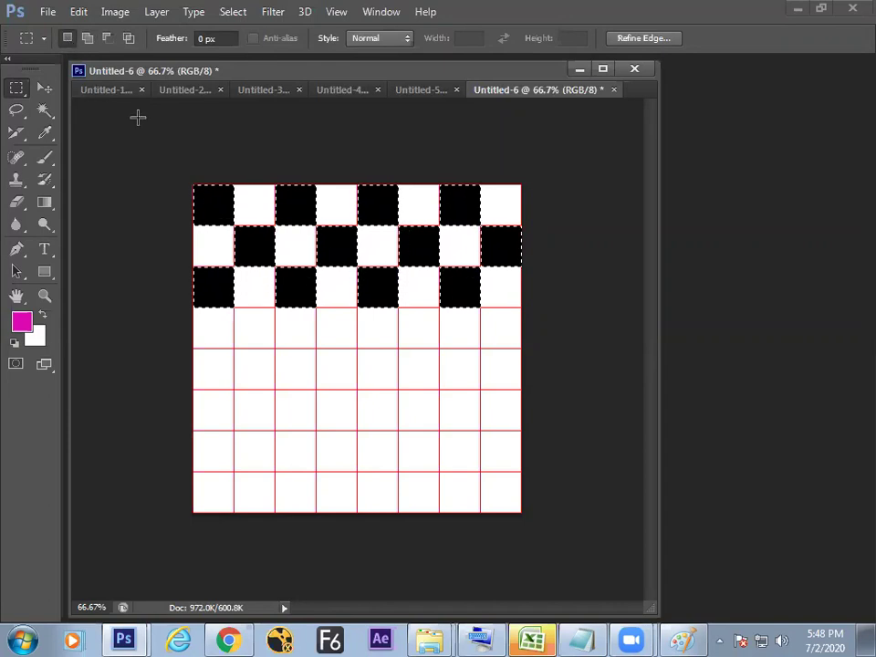
Try to move the three-row selection outline down onto the empty rows.
left_click_drag(215, 203, 219, 364)
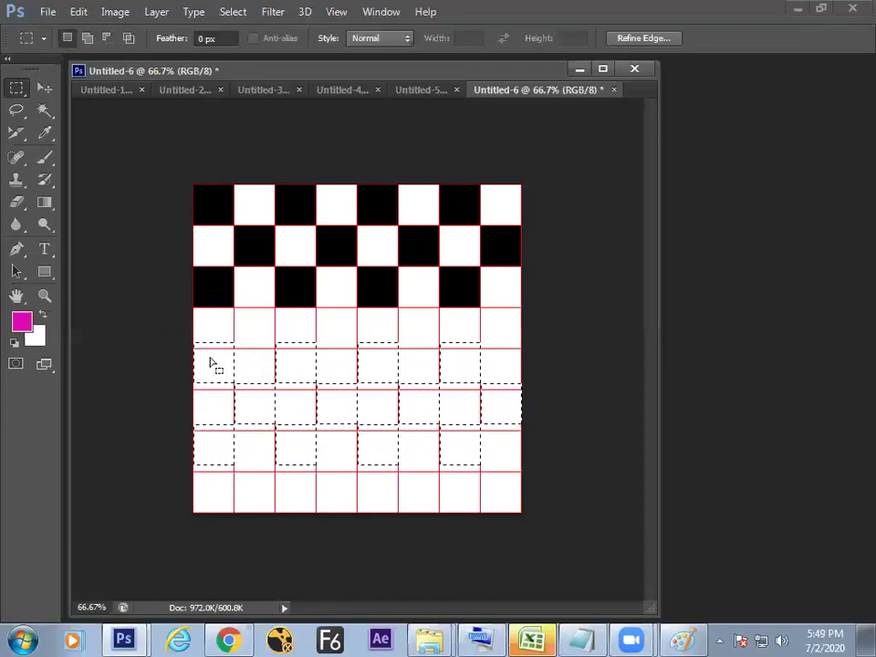
key("ctrl+z")
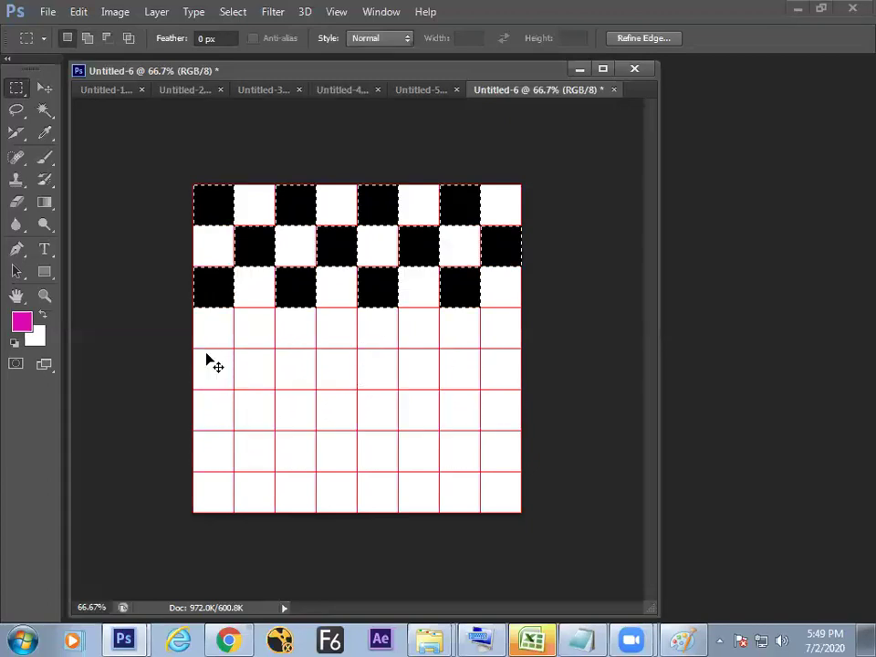
key("ctrl+s")
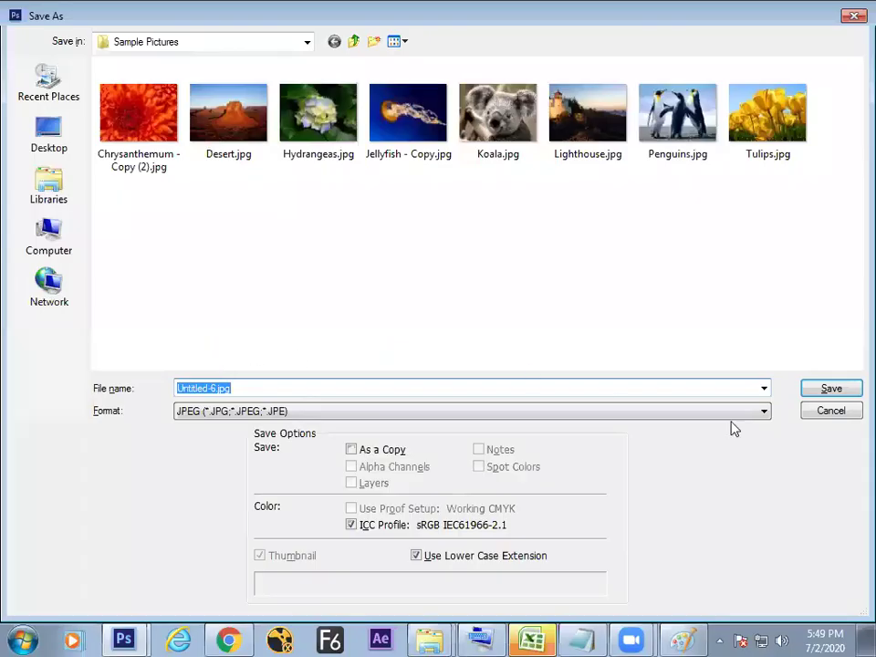
left_click(809, 414)
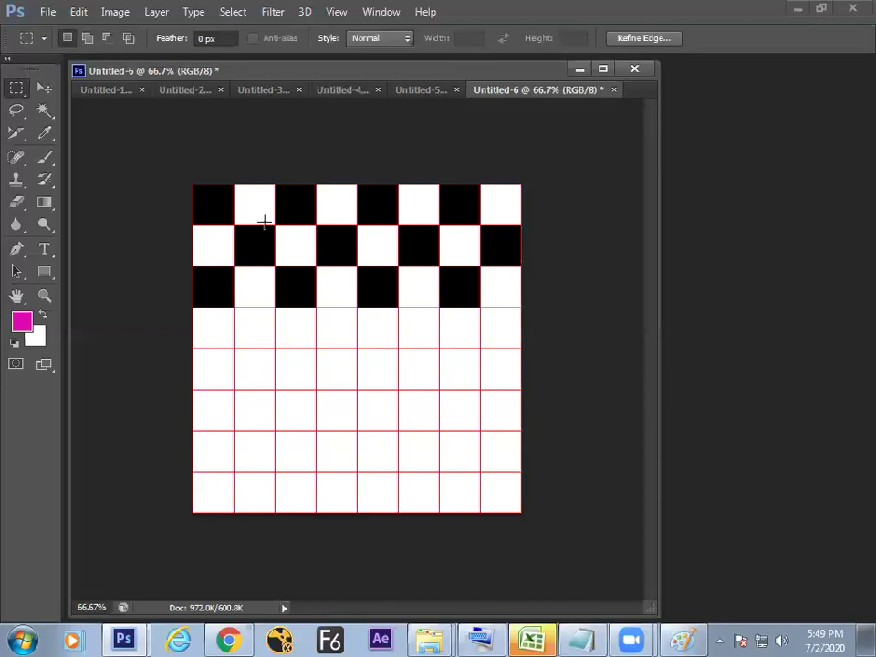
Clear the three-row selection and select only the four black squares of the first row.
left_click(111, 110)
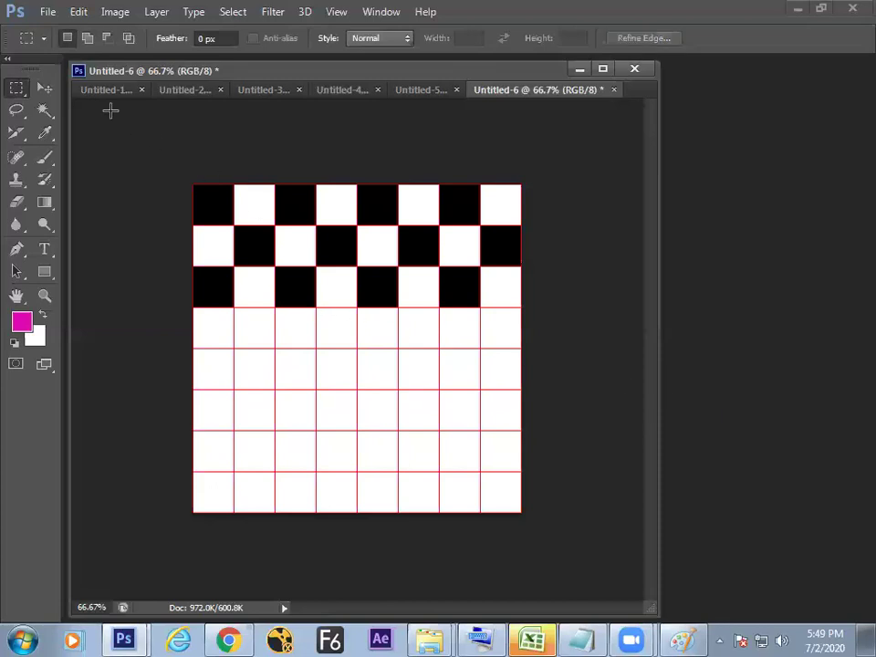
left_click(89, 39)
left_click_drag(193, 184, 235, 224)
left_click_drag(275, 185, 317, 224)
left_click_drag(358, 185, 399, 224)
left_click_drag(440, 184, 480, 224)
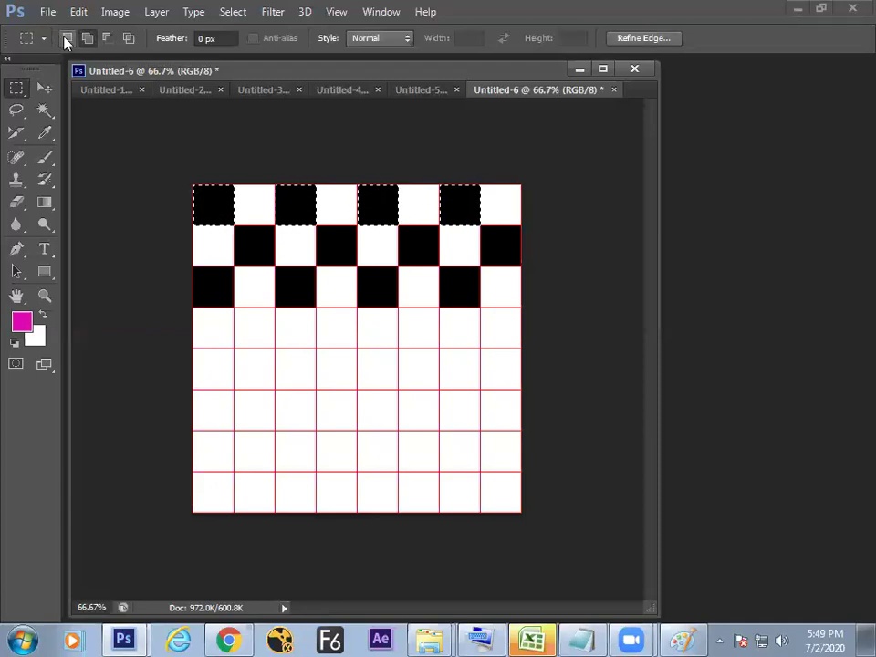
Add the four black squares of the second row to the selection.
left_click_drag(236, 225, 274, 266)
left_click_drag(316, 225, 357, 265)
left_click_drag(400, 227, 440, 267)
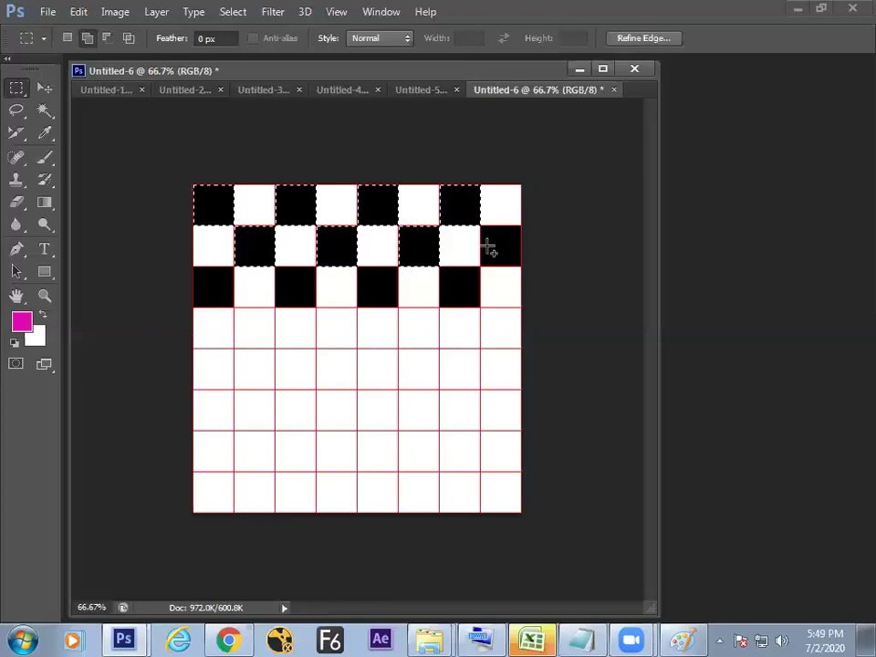
left_click_drag(480, 226, 520, 270)
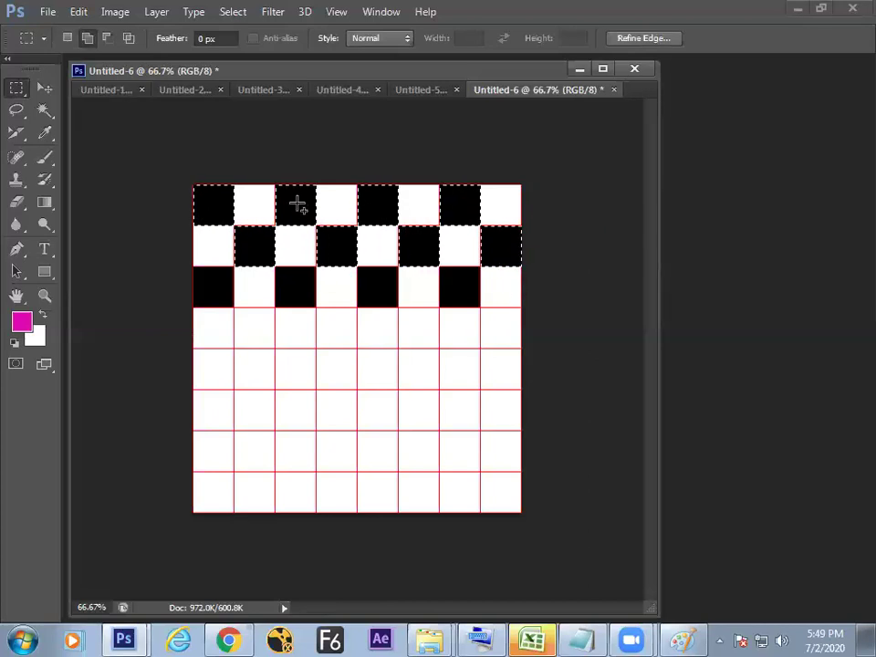
Move the two-row selection outline down to the third and fourth rows and fill it with black.
left_click(66, 38)
left_click_drag(217, 211, 221, 294)
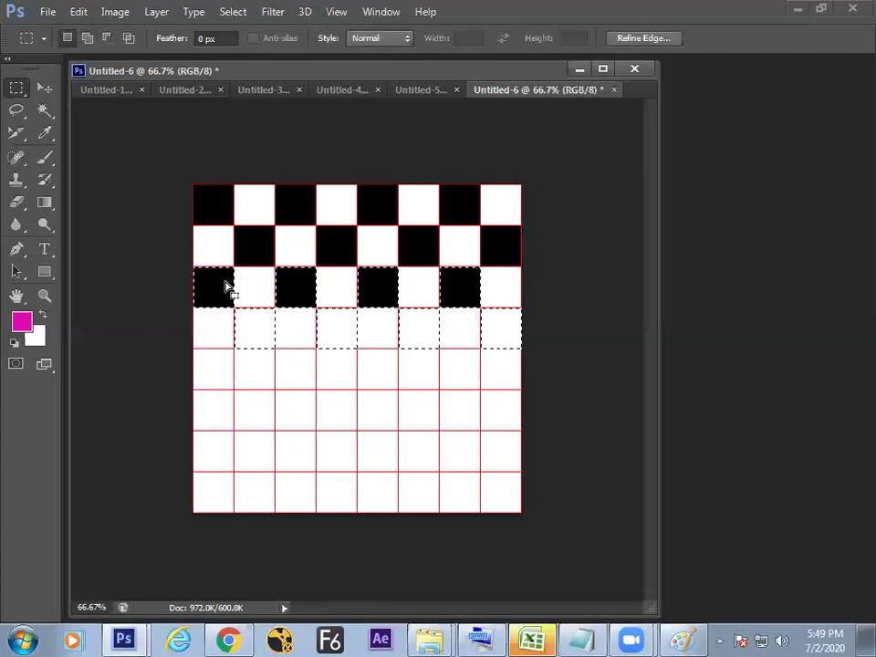
right_click(228, 297)
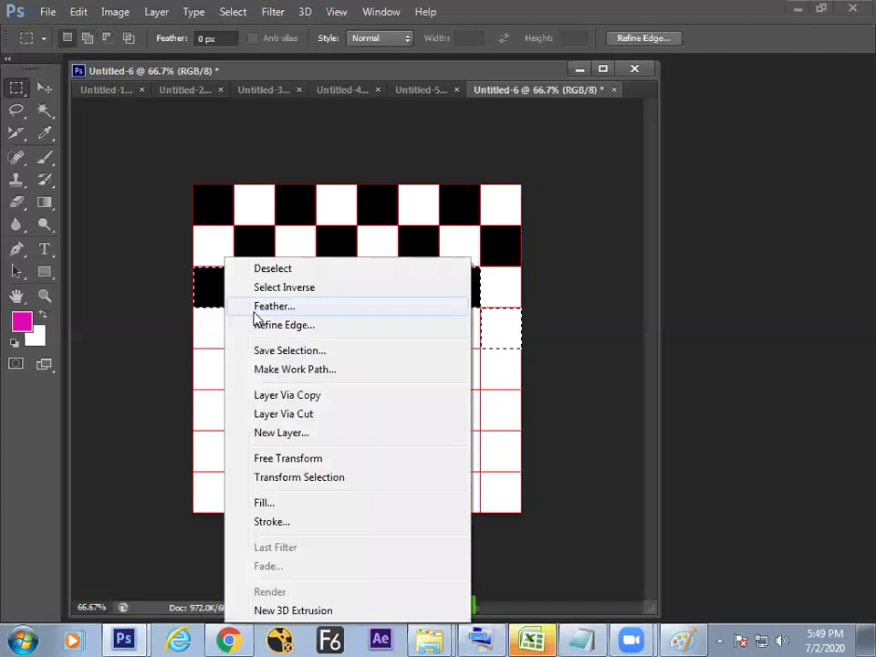
left_click(303, 502)
left_click(642, 202)
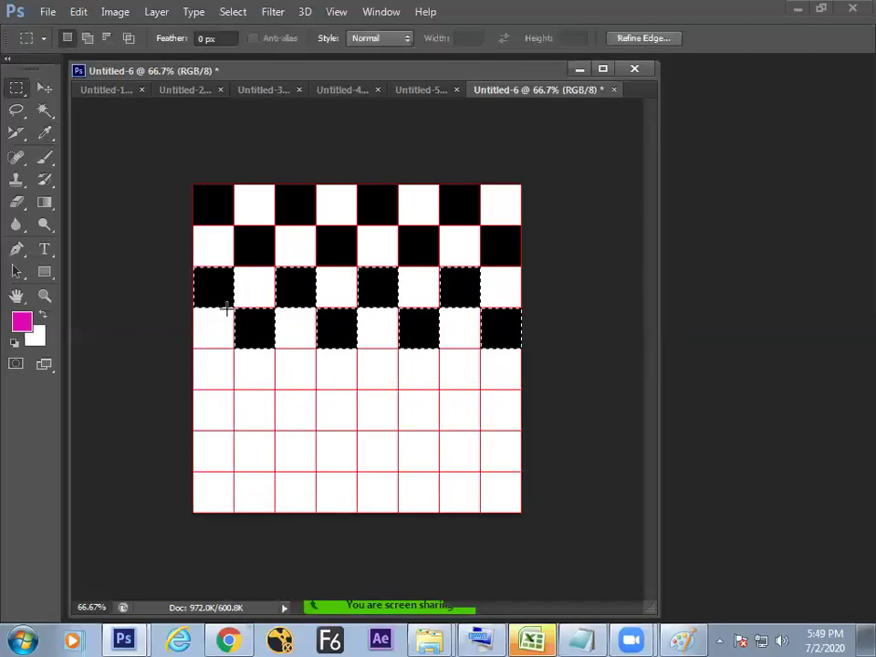
Move the selection outline to the fifth and sixth rows and fill it with black.
left_click_drag(219, 298, 220, 375)
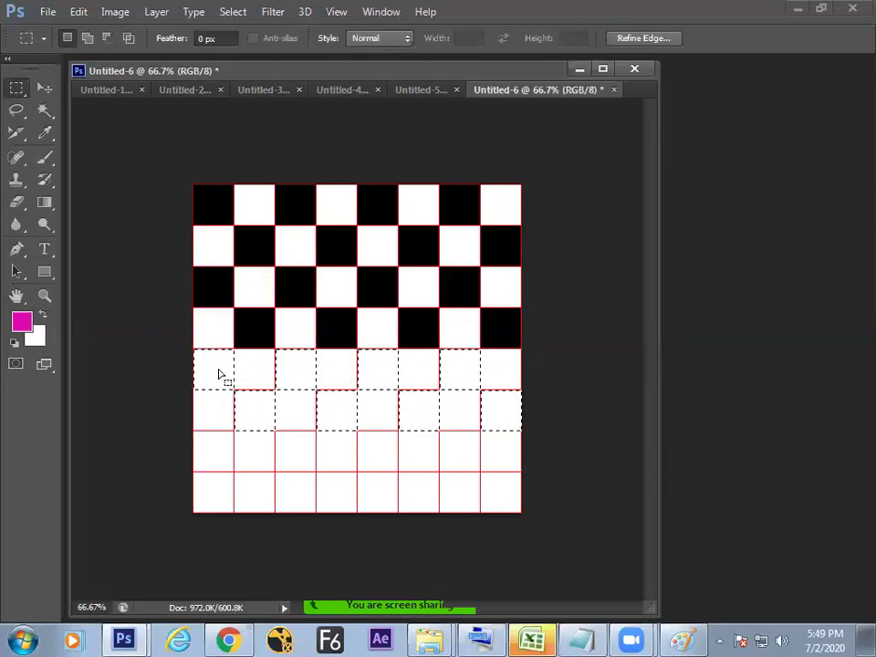
right_click(213, 371)
left_click(284, 248)
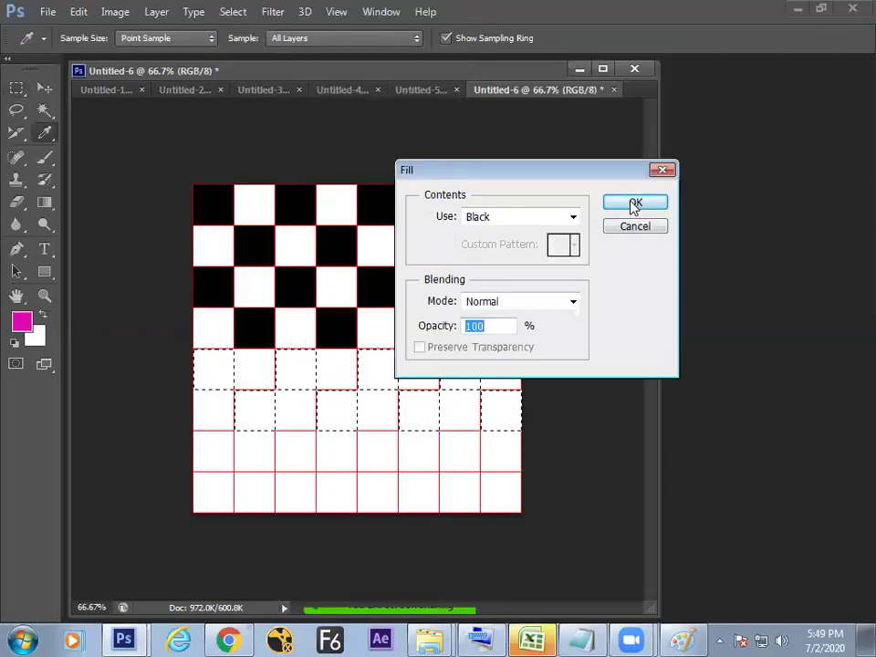
left_click(635, 203)
Move the selection outline to the seventh and eighth rows, fill it with black, and deselect.
left_click_drag(221, 378, 225, 446)
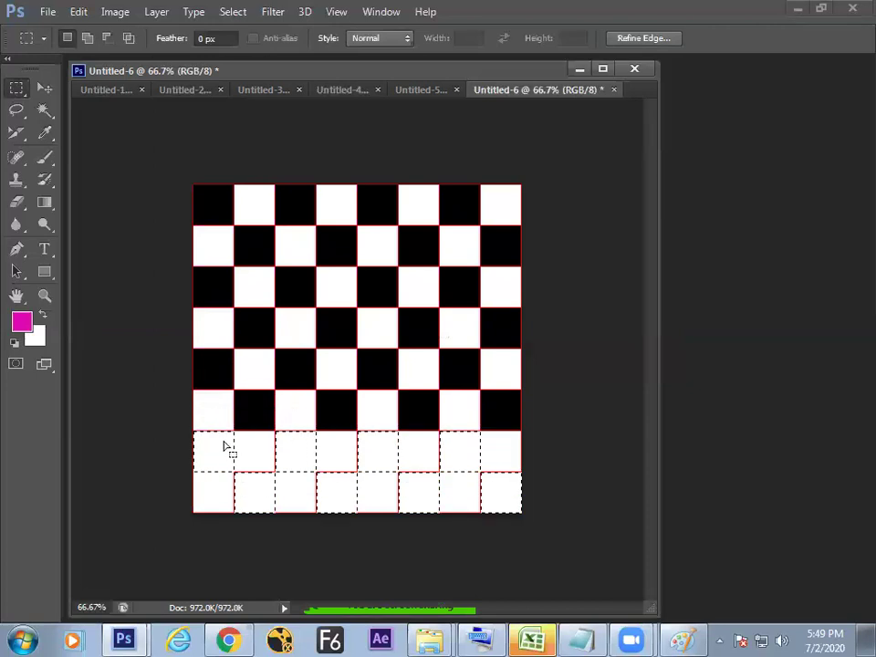
right_click(219, 462)
left_click(303, 336)
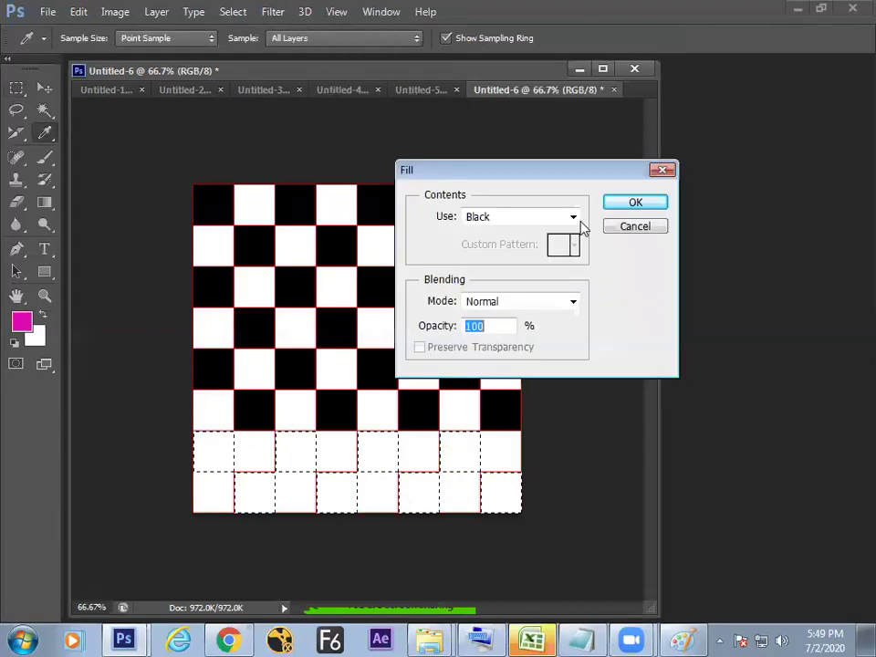
left_click(619, 205)
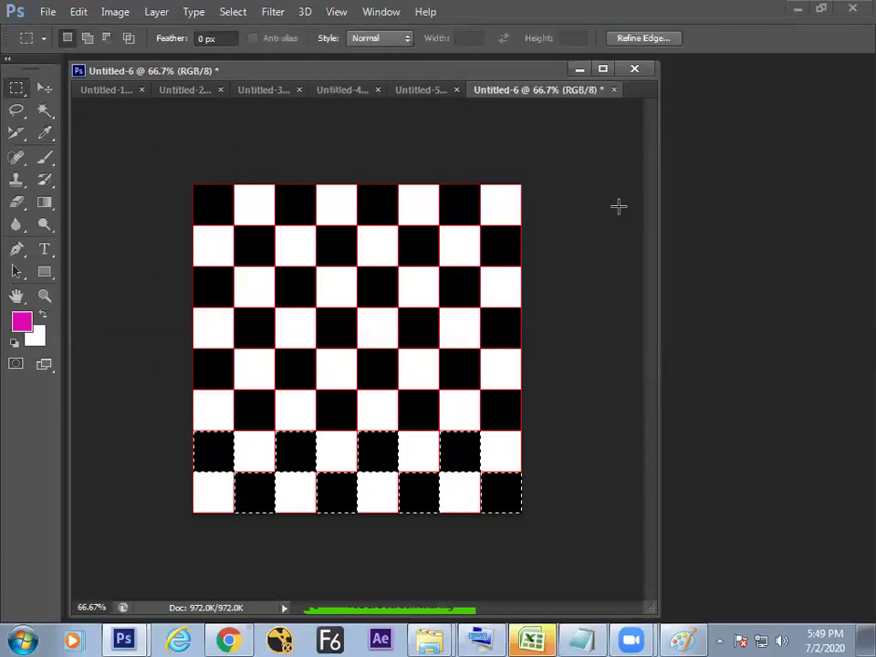
key("ctrl+d")
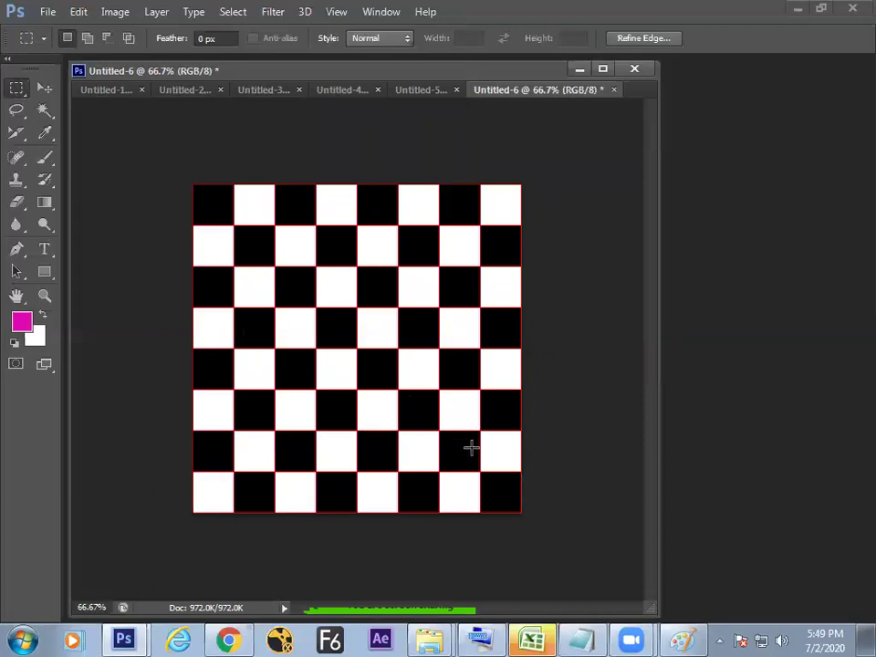
Switch to the Untitled-5 document to view the earlier chess board without the grid.
left_click(425, 95)
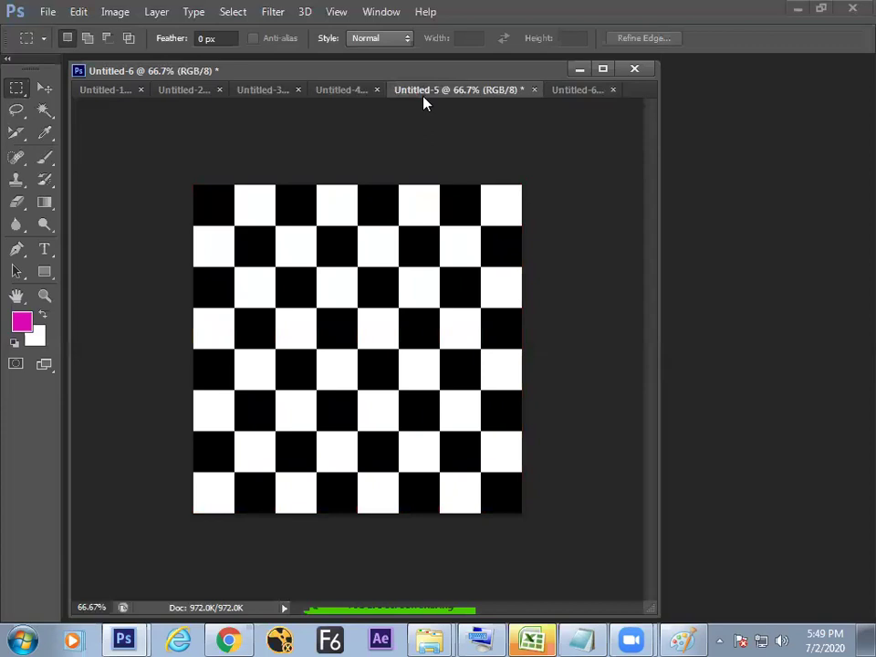
Create a new 8 by 8 inch document at 72 pixels/inch with a white background.
left_click(571, 93)
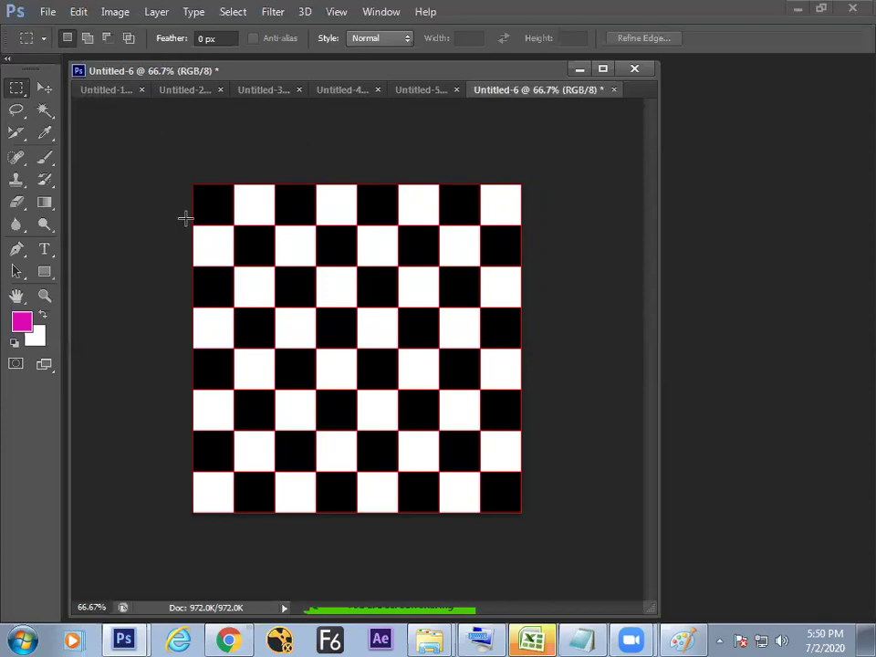
left_click(45, 13)
left_click(64, 32)
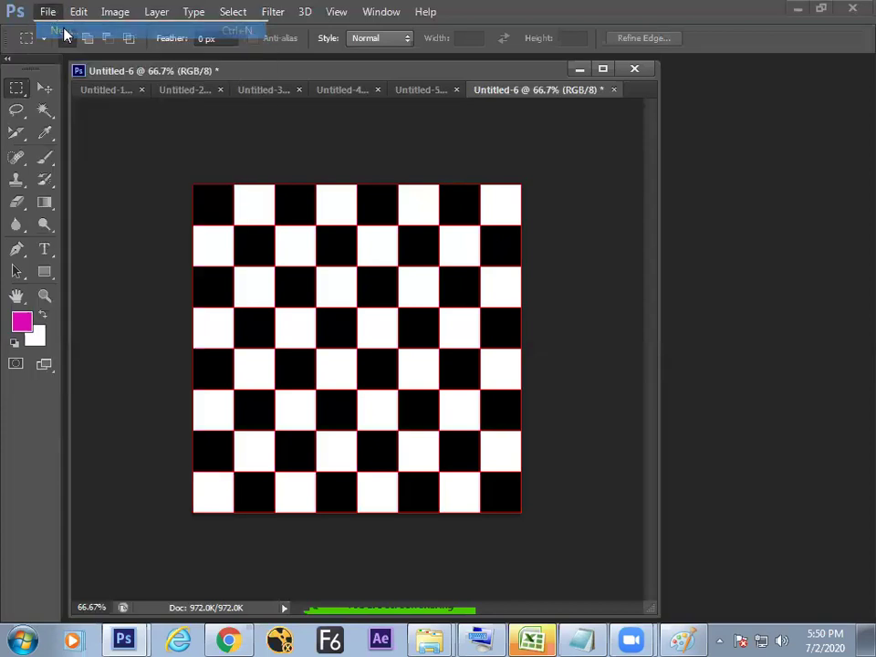
left_click(381, 264)
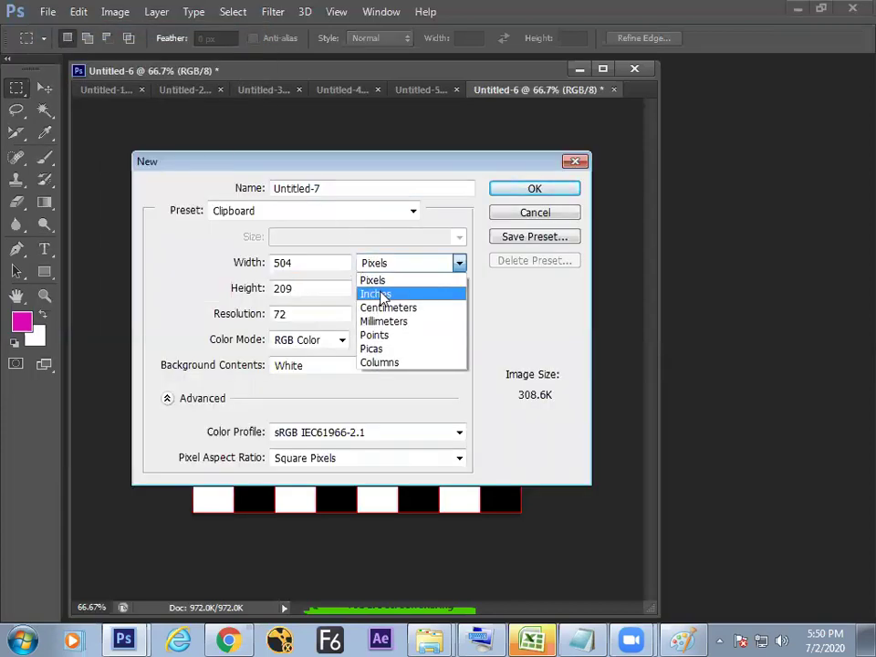
left_click(382, 293)
left_click(292, 263)
left_click_drag(292, 263, 231, 266)
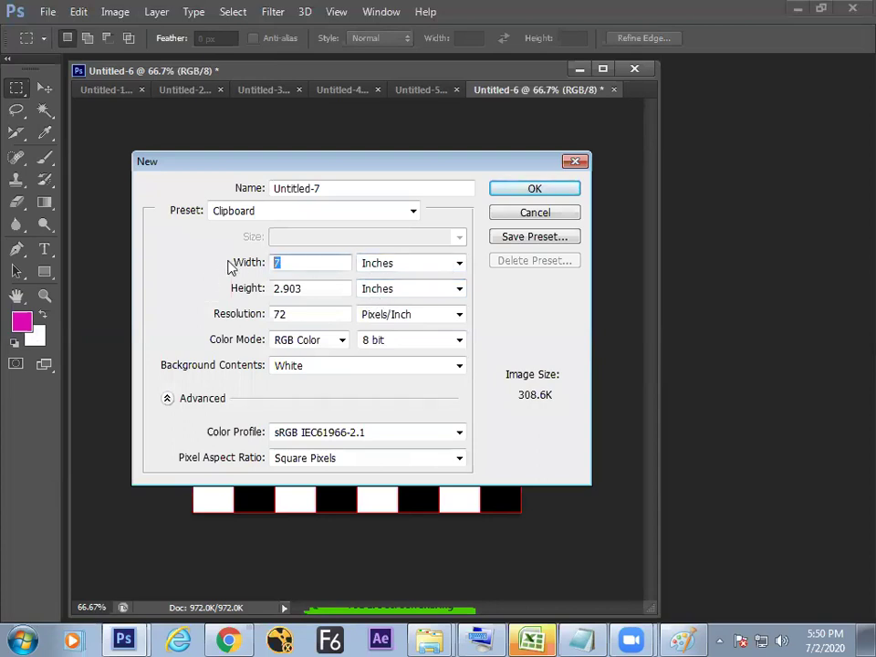
type("5")
left_click_drag(288, 263, 242, 289)
key("BackSpace")
type("8")
left_click_drag(313, 287, 290, 310)
type("8")
left_click(521, 191)
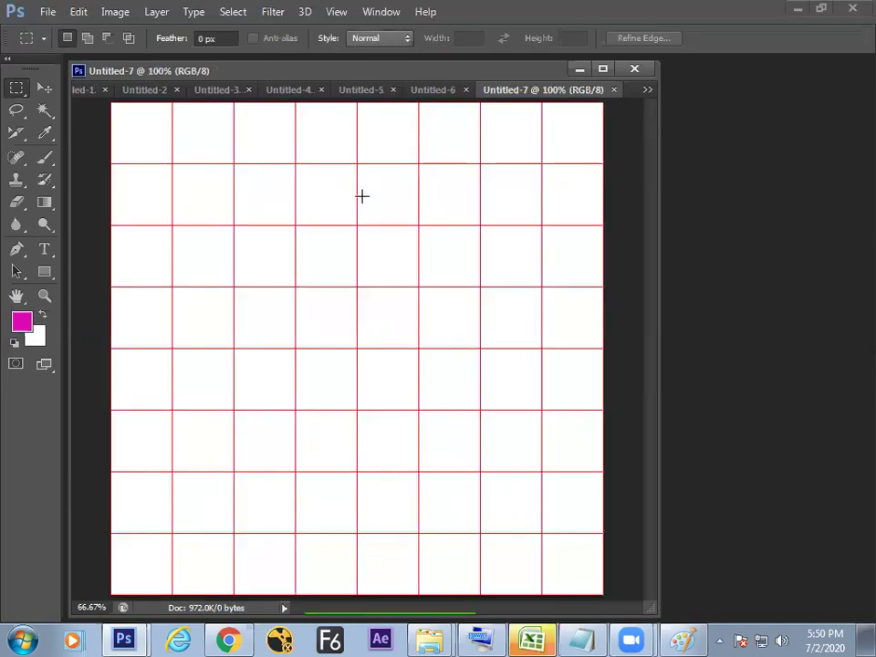
Outline the first two-by-two block of squares on the Untitled-5 board, deselect it, and switch to the blank Untitled-7 document.
left_click(442, 91)
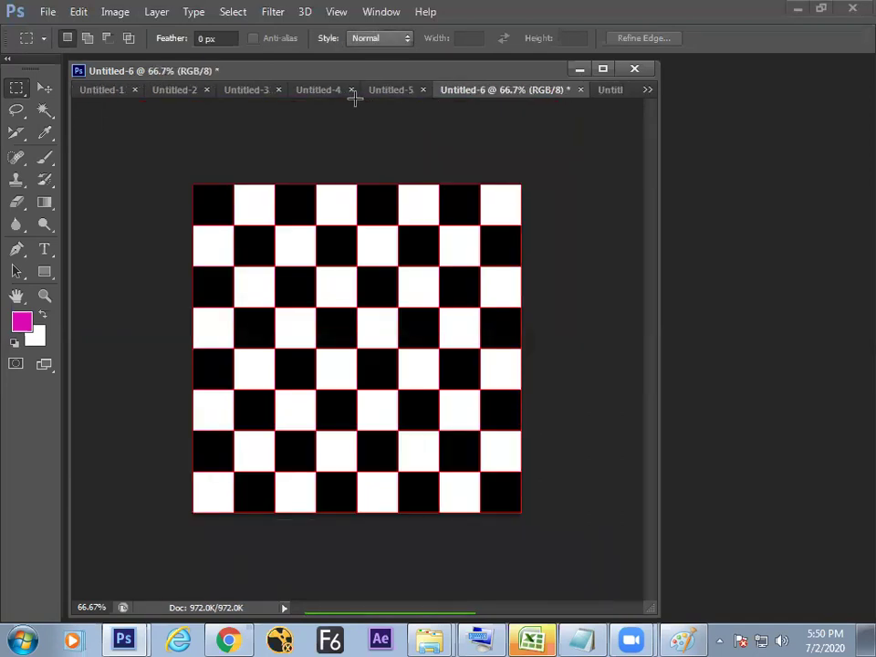
left_click(329, 91)
left_click(474, 91)
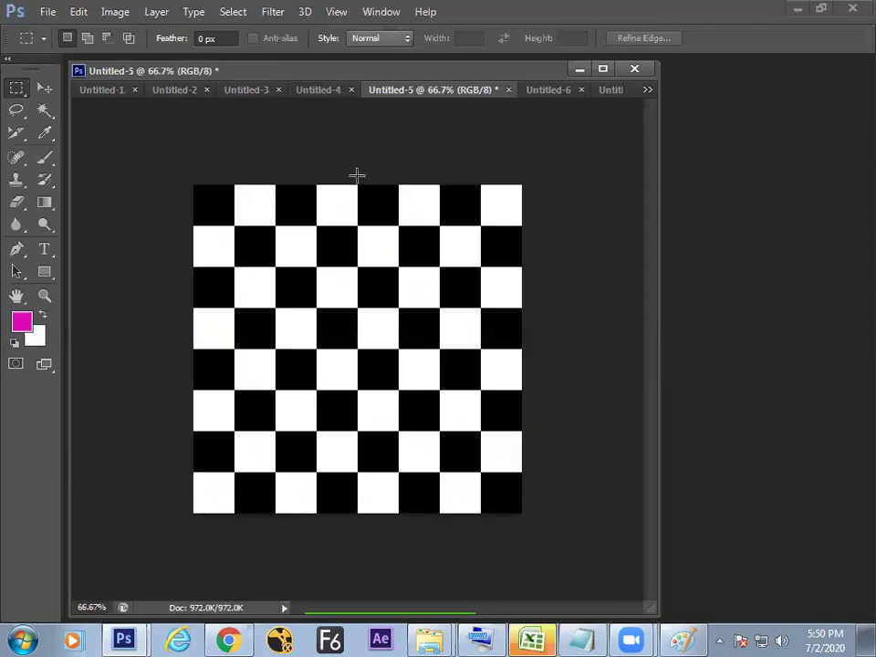
left_click_drag(194, 184, 274, 266)
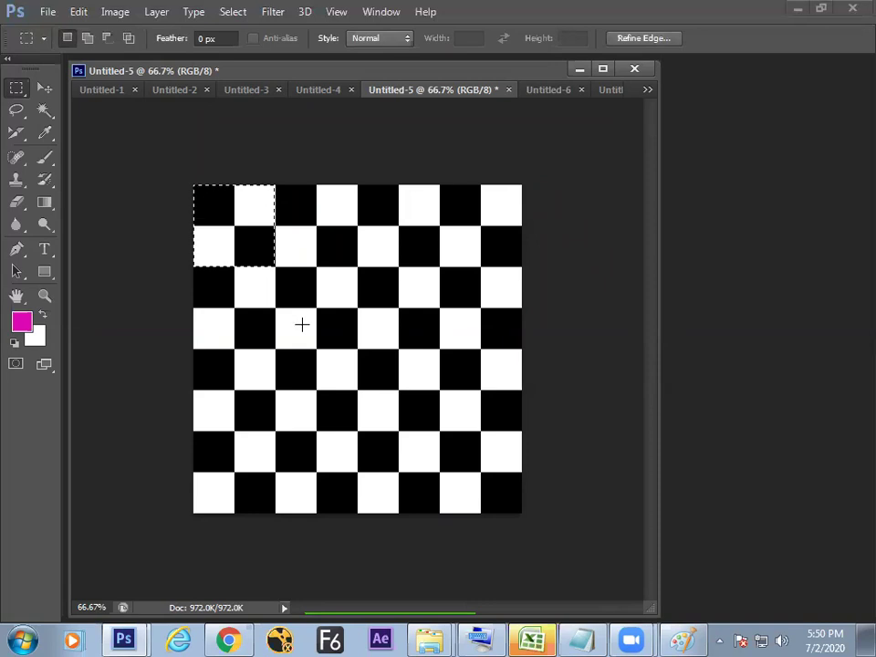
left_click(257, 184)
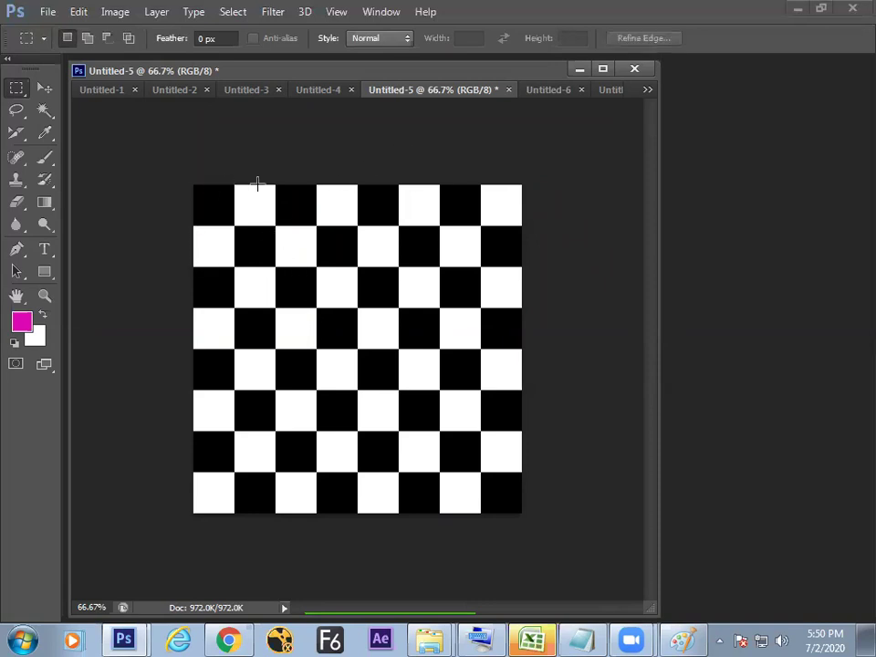
left_click(604, 91)
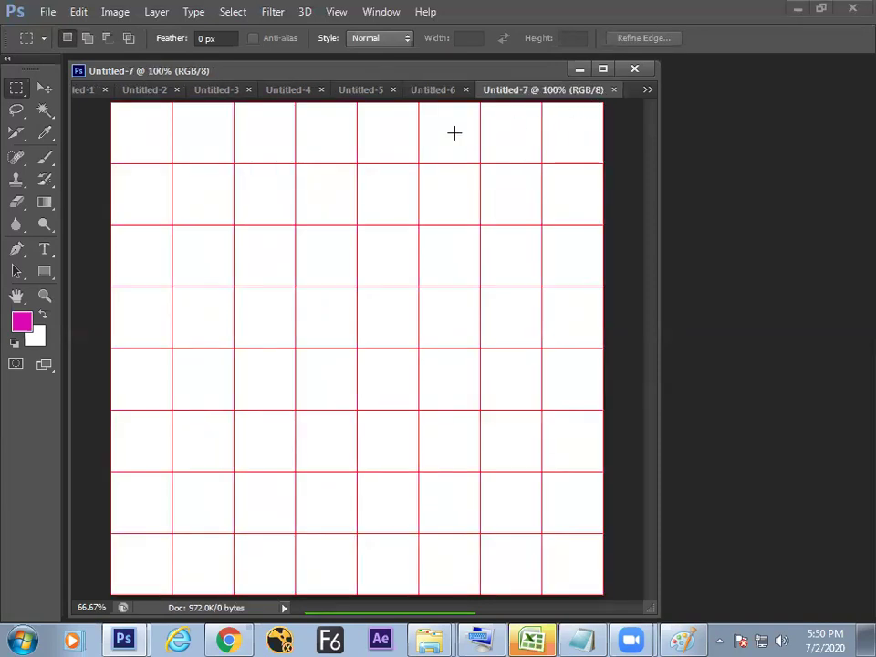
Select the first square of row one and the second square of row two, and fill both with black.
left_click_drag(110, 104, 234, 224)
left_click(87, 39)
right_click(195, 195)
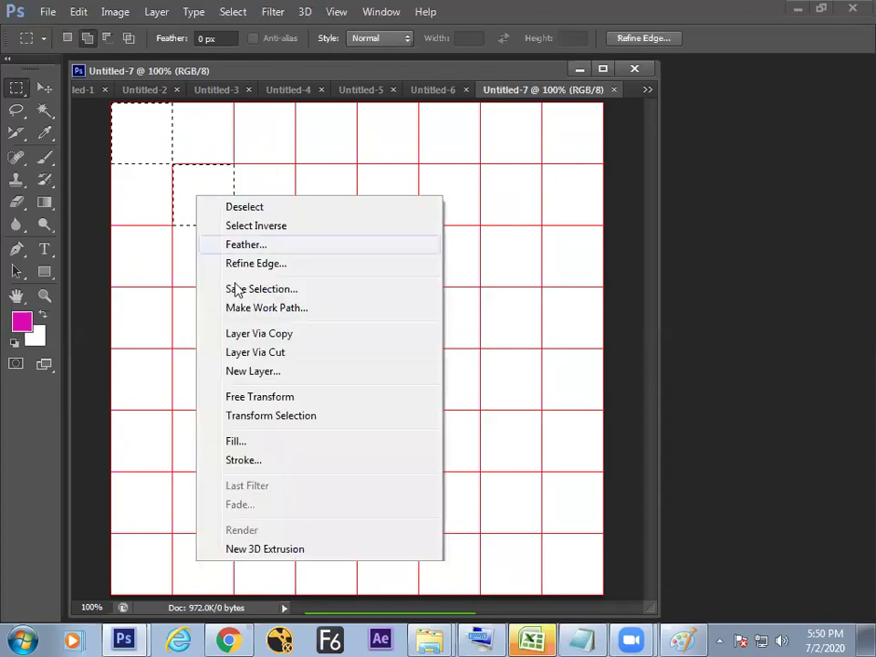
left_click(255, 451)
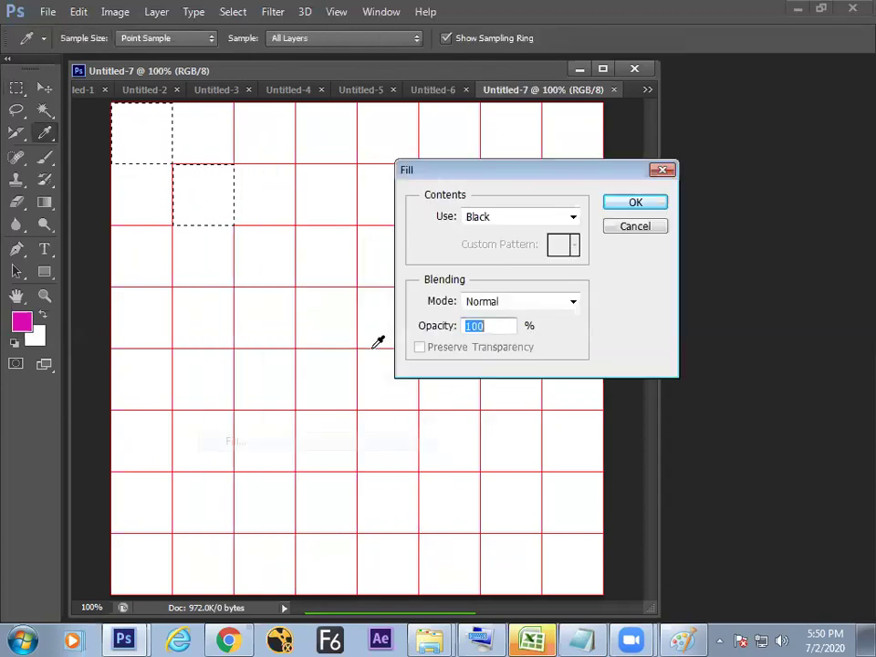
left_click(621, 205)
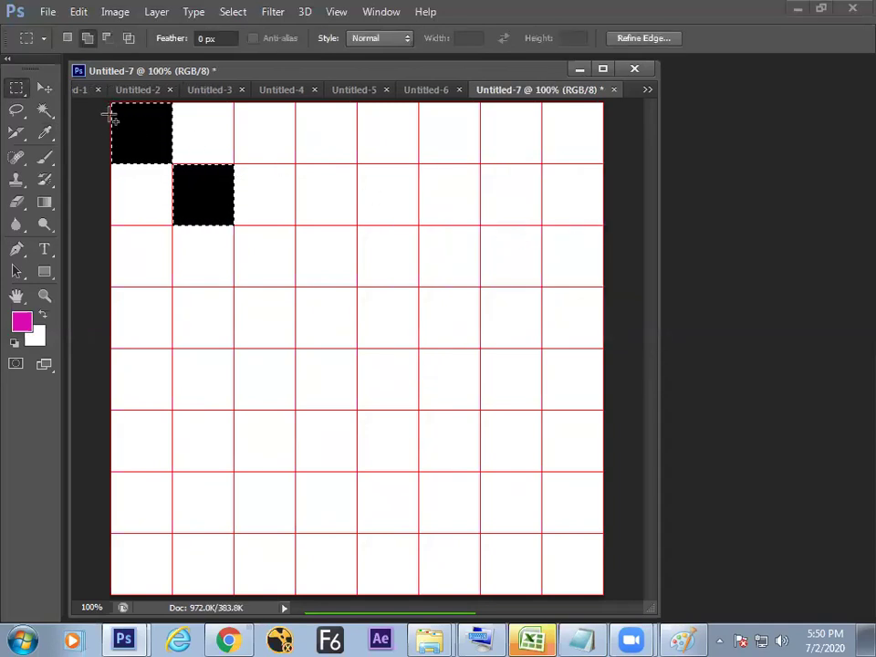
Replace the selection with one around the two-by-two block of squares and define it as a pattern with the default name.
left_click(67, 38)
left_click_drag(230, 223, 187, 199)
right_click(191, 201)
left_click(226, 209)
left_click_drag(226, 216, 111, 102)
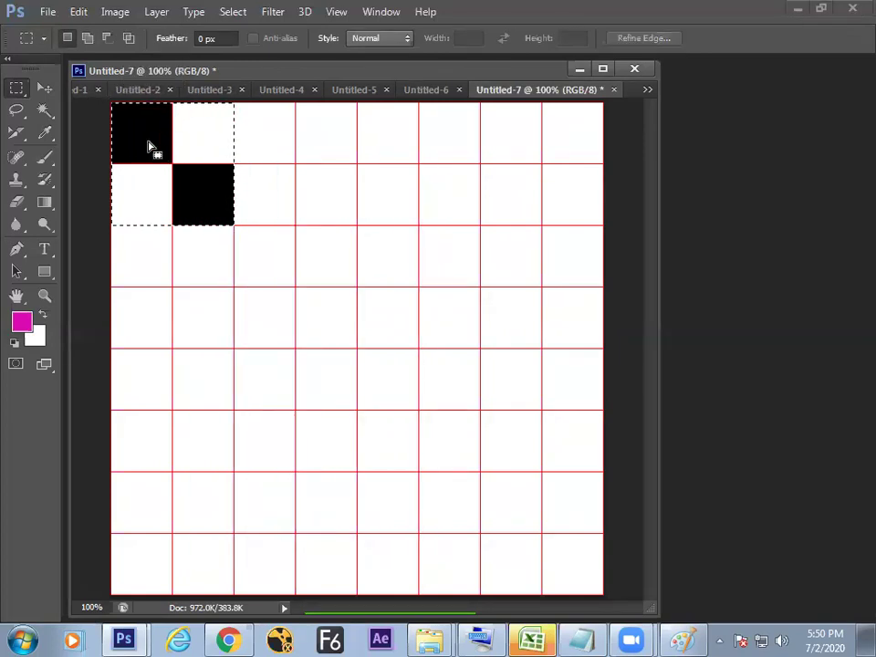
left_click(78, 12)
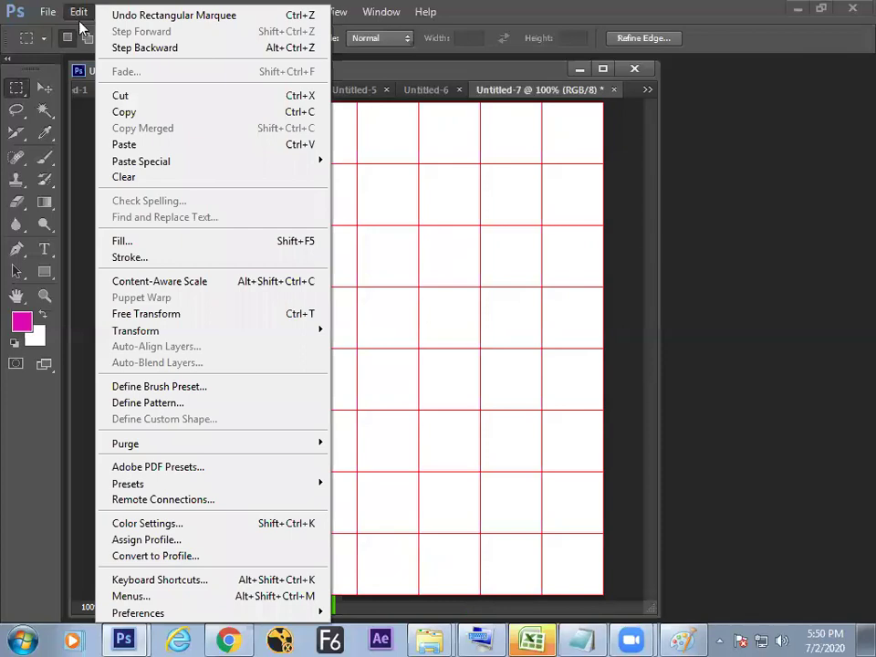
left_click(153, 408)
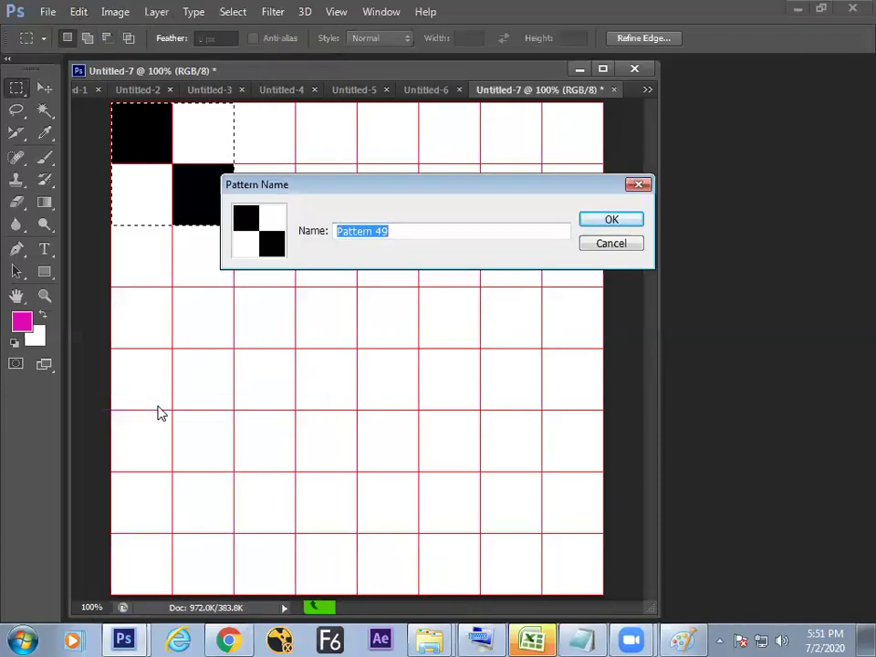
left_click(598, 221)
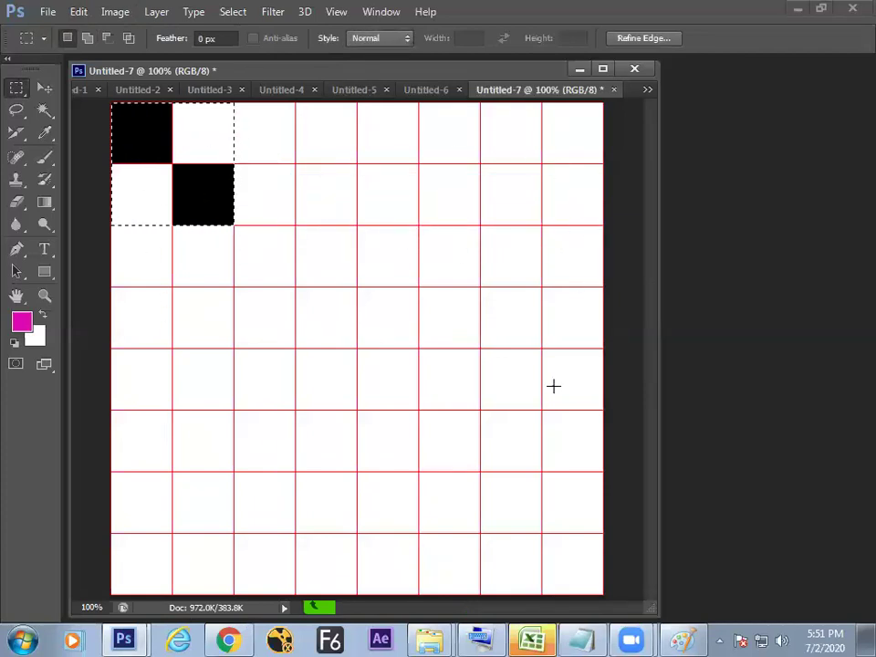
Deselect and fill the whole canvas with the black-and-white checker pattern in Normal mode at 100% opacity.
right_click(155, 137)
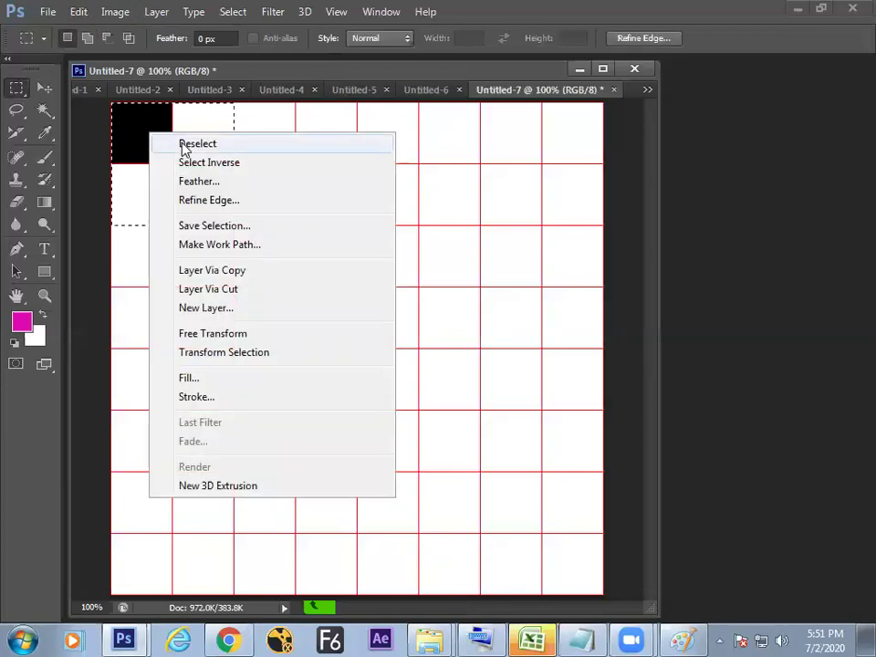
left_click(185, 144)
left_click(79, 13)
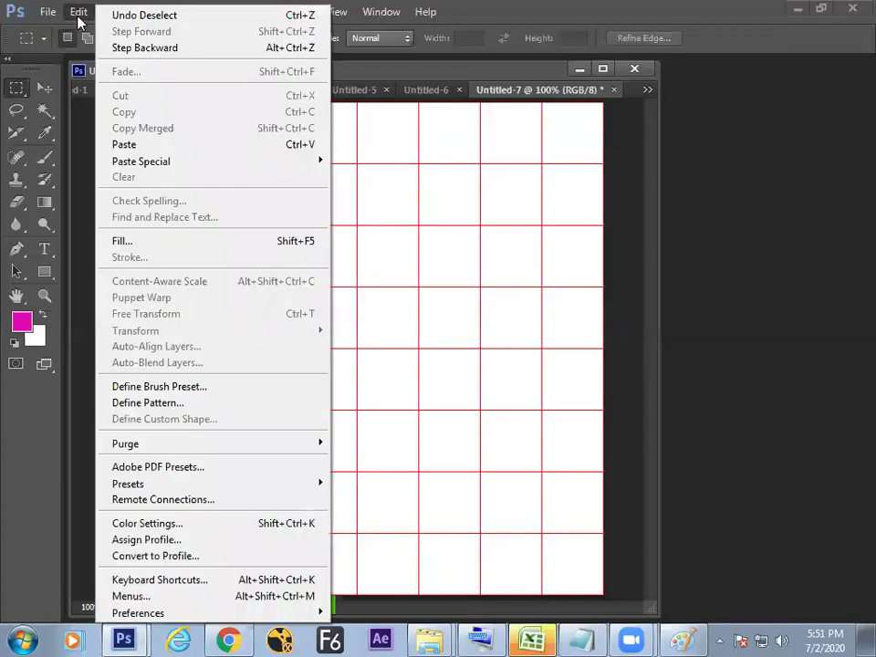
left_click(119, 242)
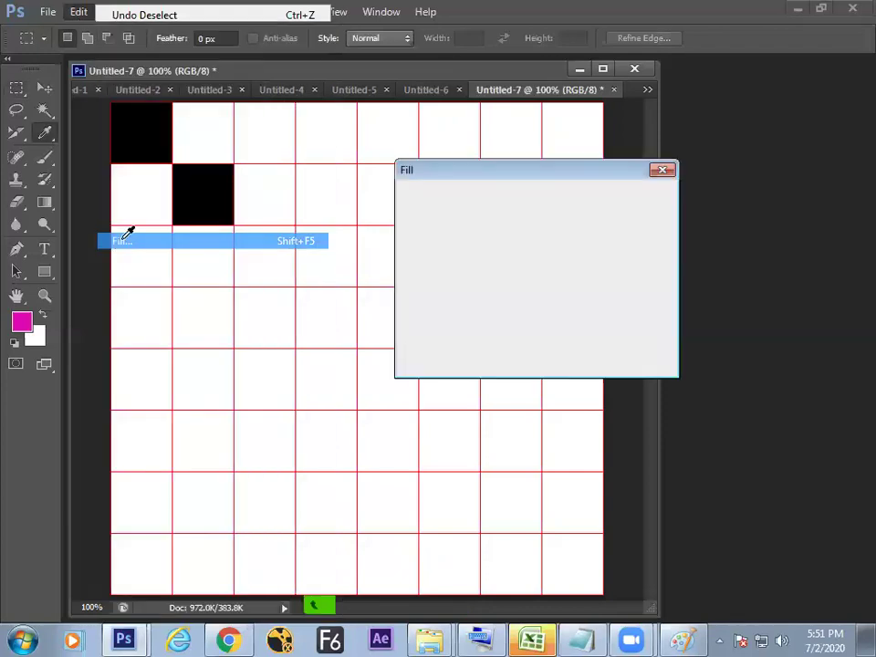
left_click(504, 220)
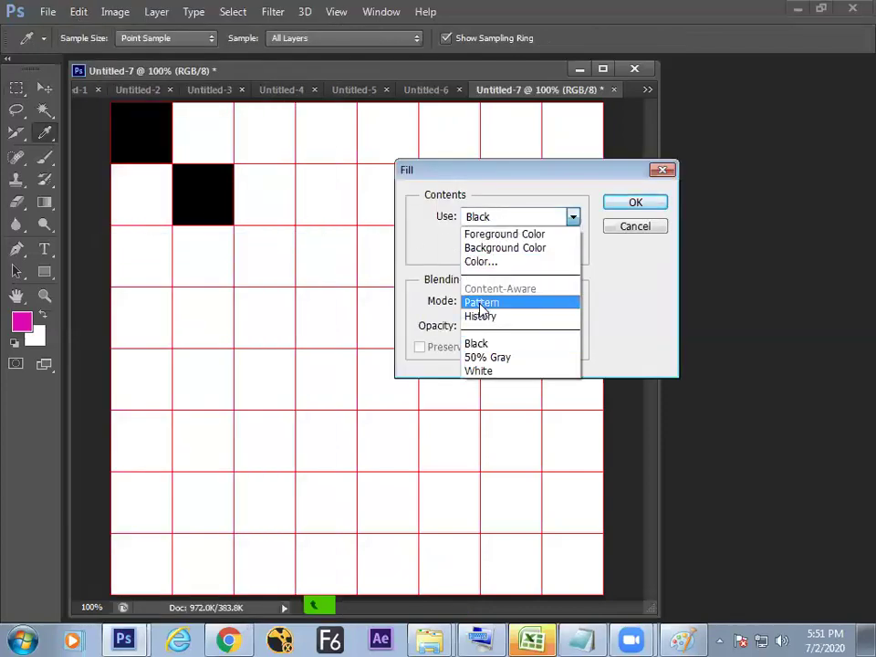
left_click(482, 302)
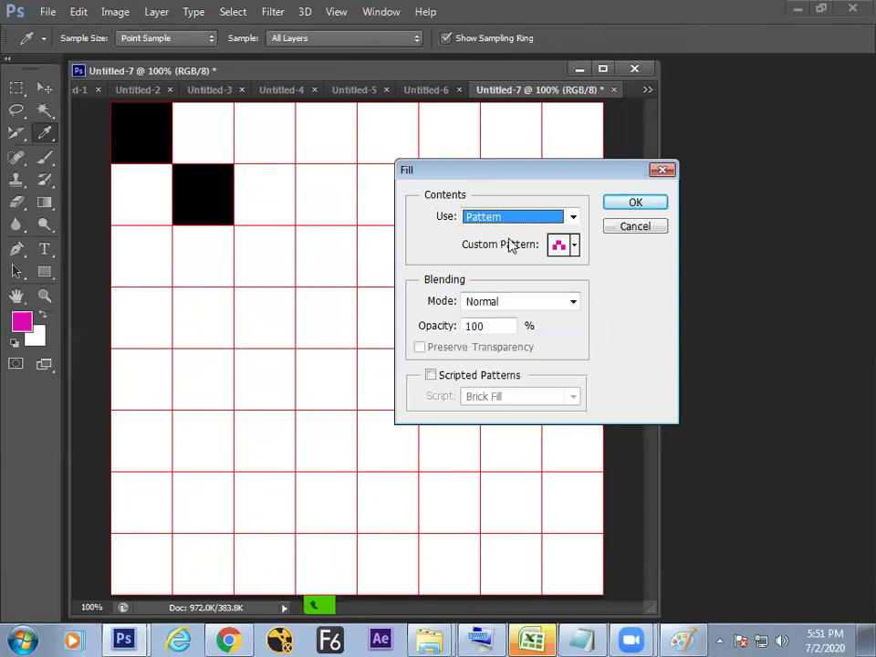
left_click(574, 247)
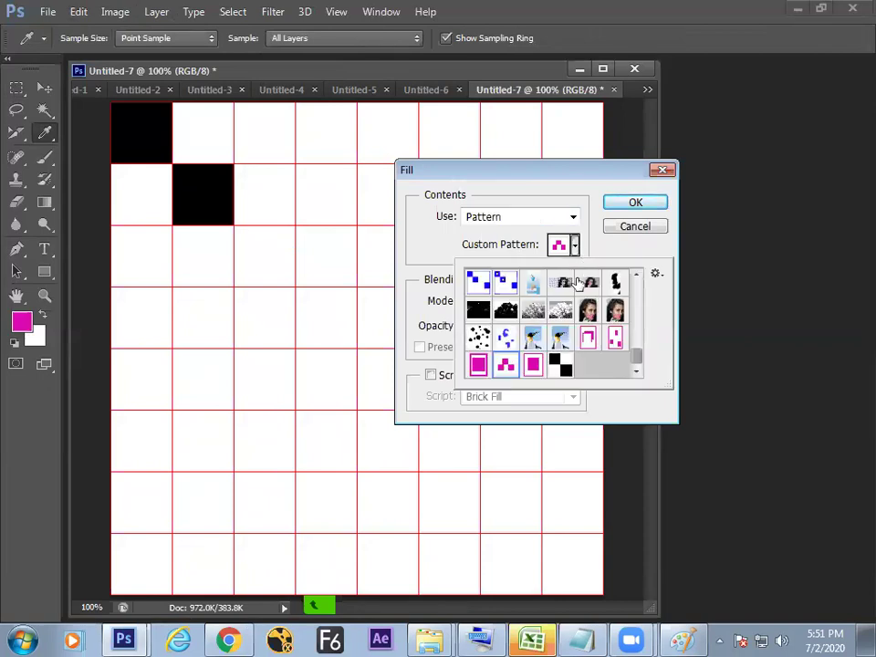
left_click(636, 203)
key("m")
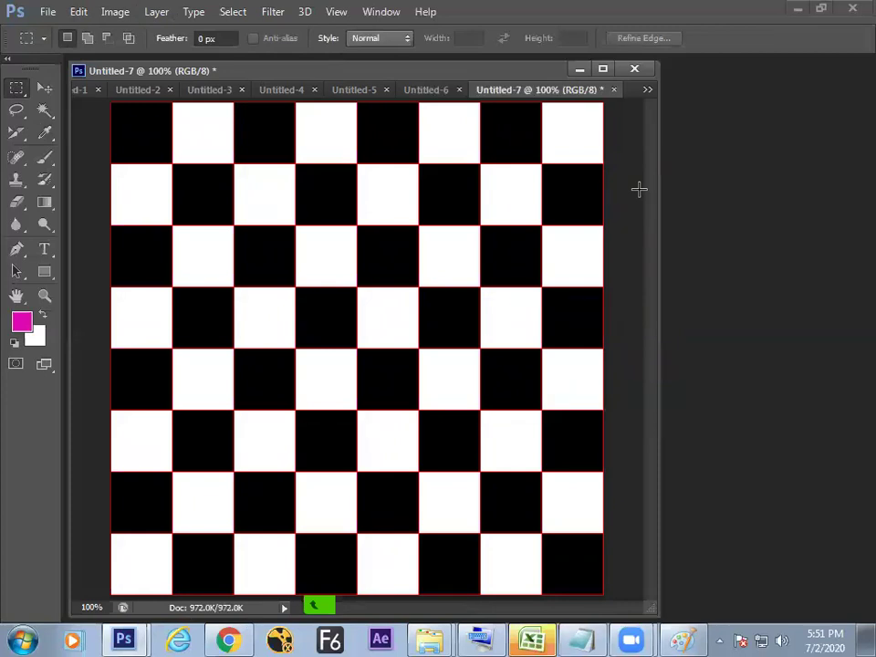
Hide the grid over the finished chess board.
left_click(336, 12)
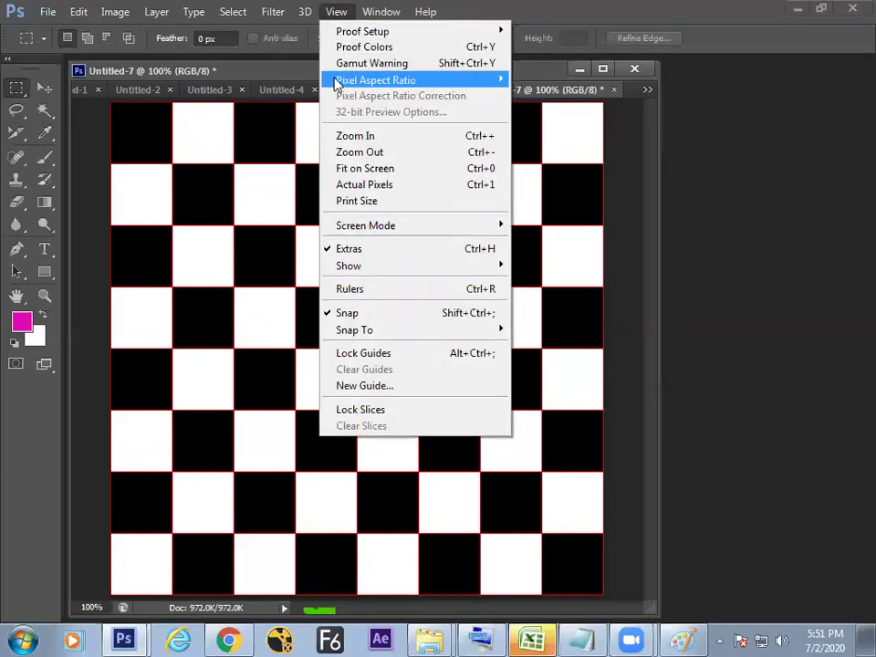
mouse_move(347, 266)
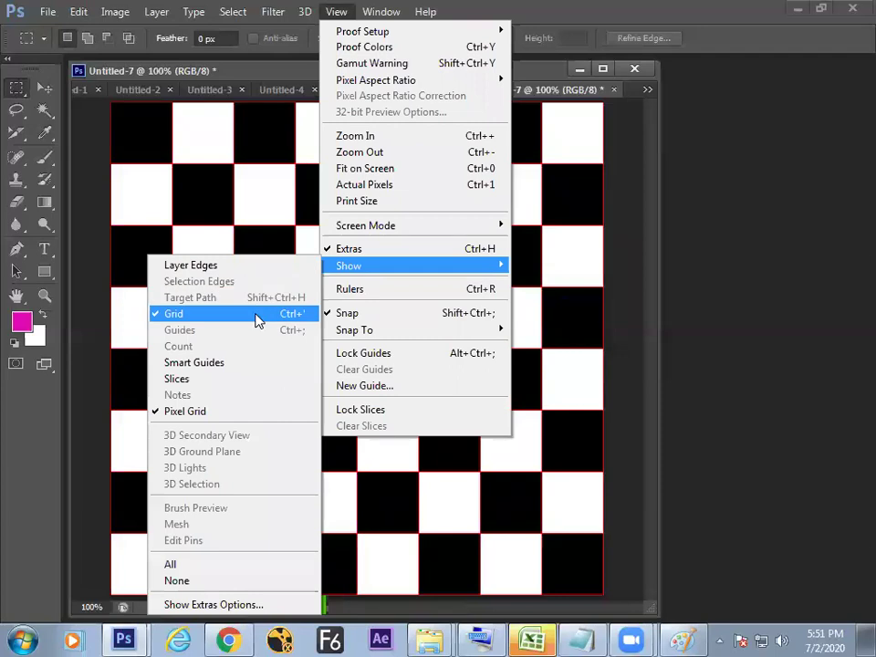
left_click(258, 314)
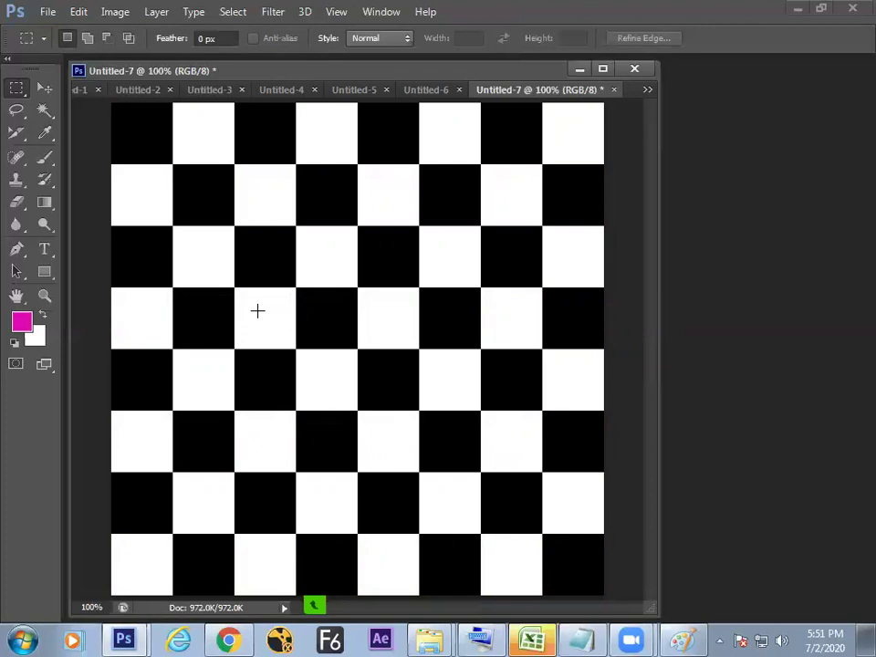
Switch to Paint, add short red strokes beside the framed pattern notes, review the 8 inch sketch, and return to Photoshop.
left_click(679, 638)
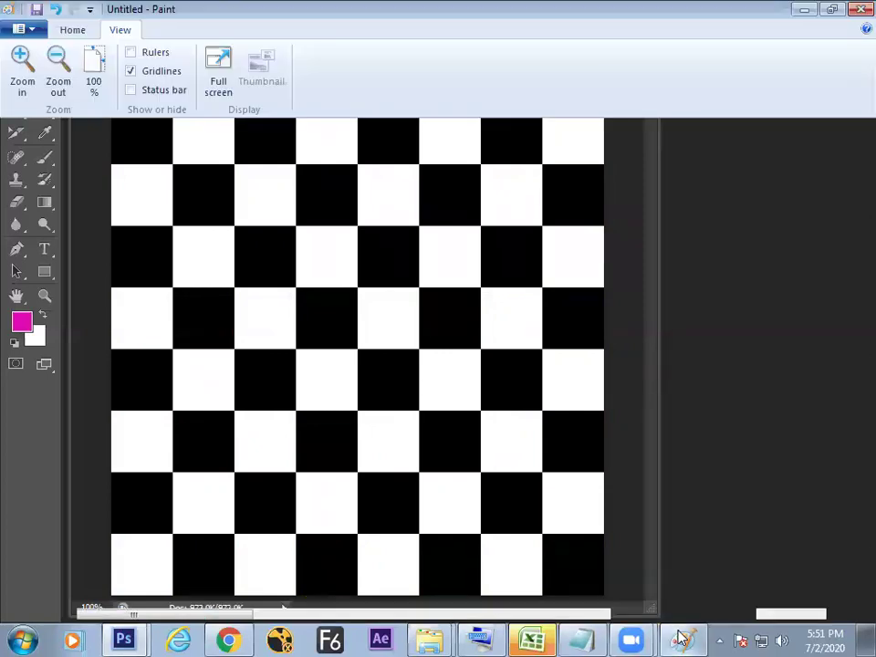
left_click_drag(849, 413, 853, 302)
mouse_move(456, 272)
left_mouse_down()
mouse_move(493, 315)
mouse_move(486, 299)
left_mouse_up()
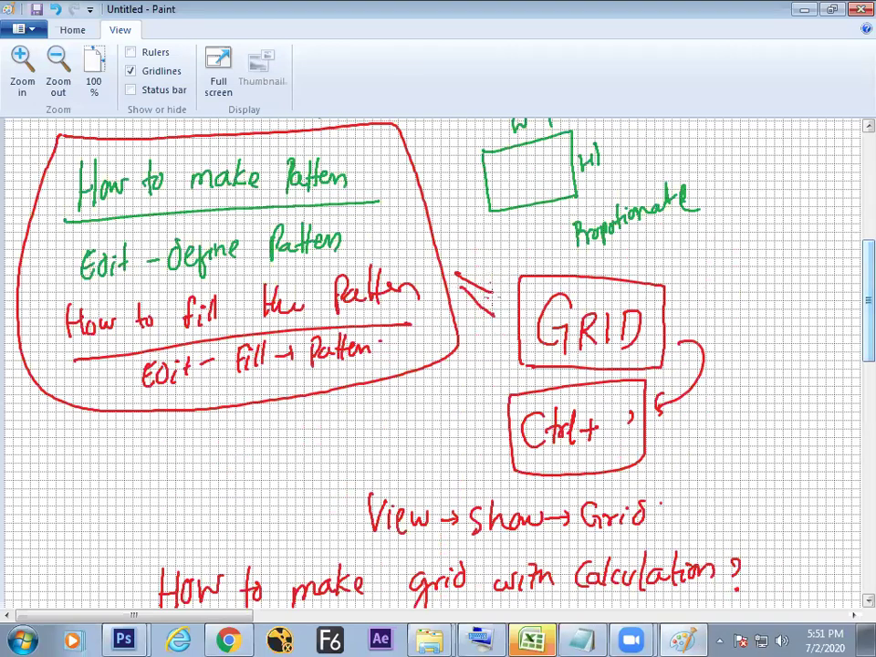
mouse_move(850, 316)
left_mouse_down()
mouse_move(850, 356)
mouse_move(798, 457)
mouse_move(745, 479)
left_mouse_up()
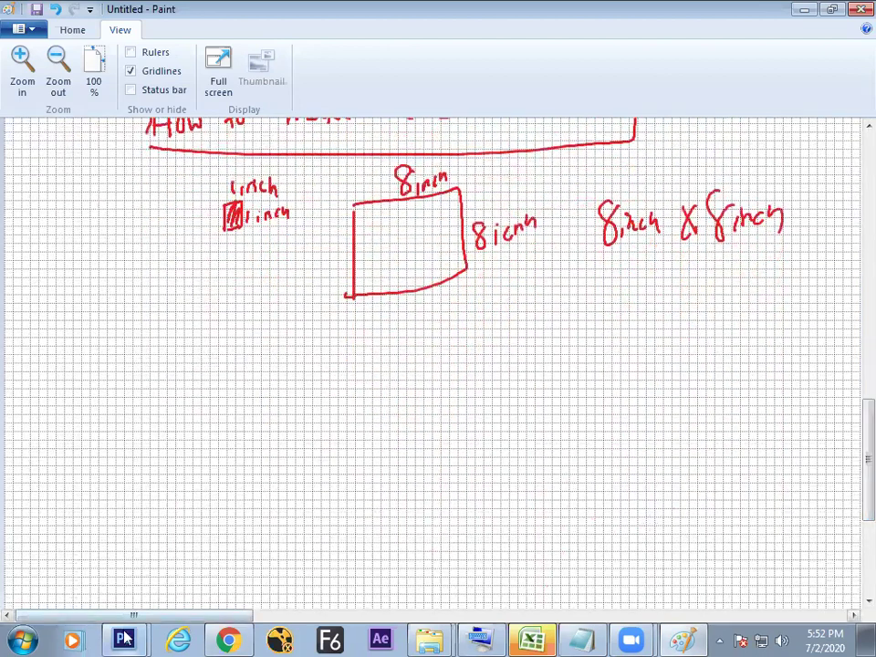
mouse_move(125, 639)
left_click(128, 588)
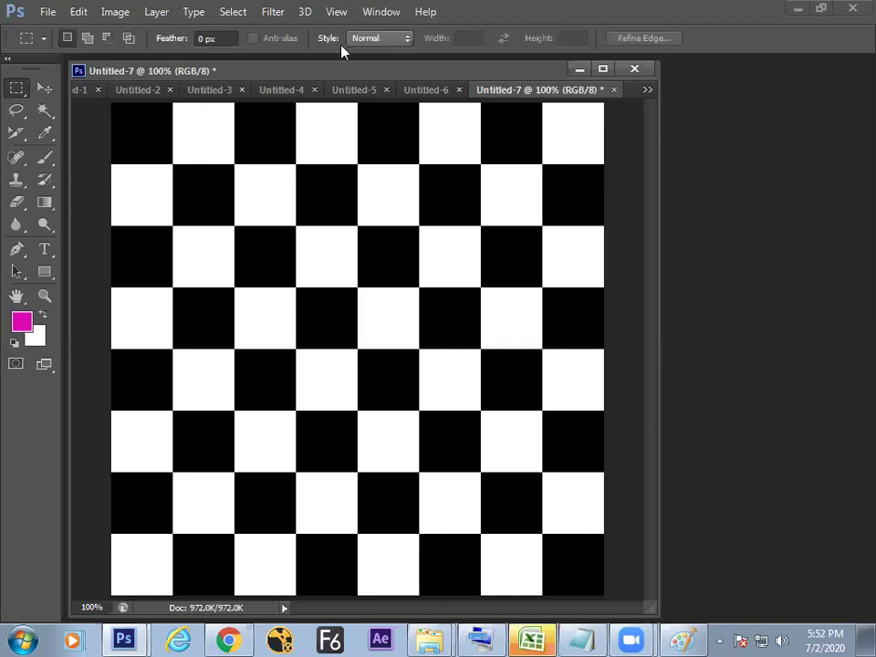
Show the grid over the chess board again.
left_click(365, 12)
mouse_move(337, 14)
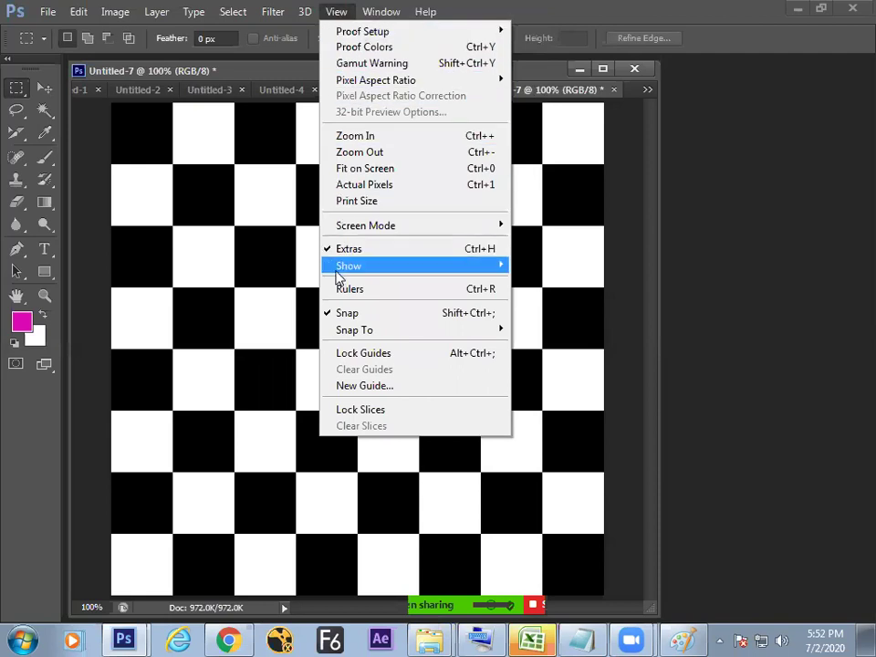
mouse_move(340, 266)
left_click(251, 321)
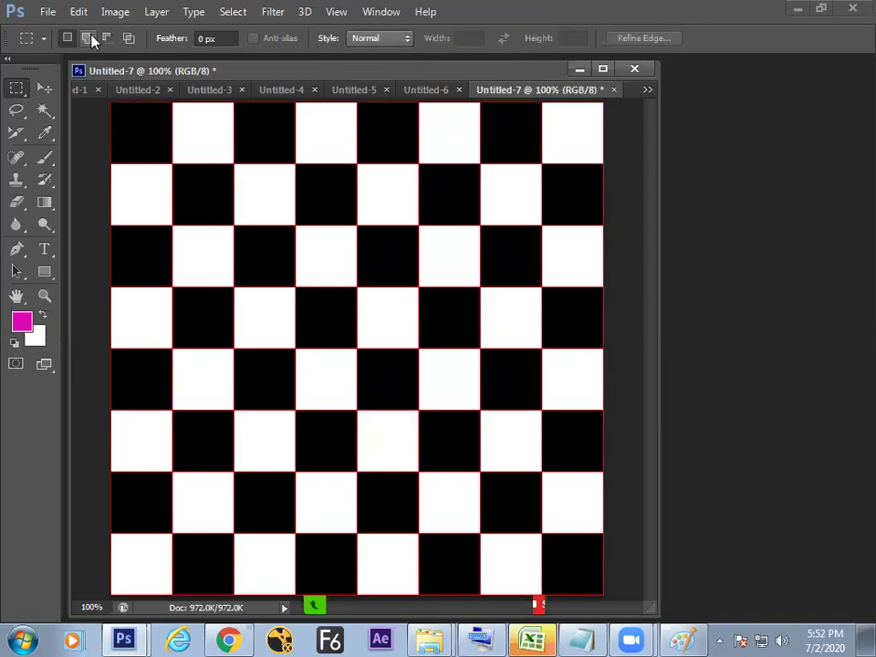
Set the grid to 3 subdivisions, keeping a gridline every 1 inch.
left_click(77, 11)
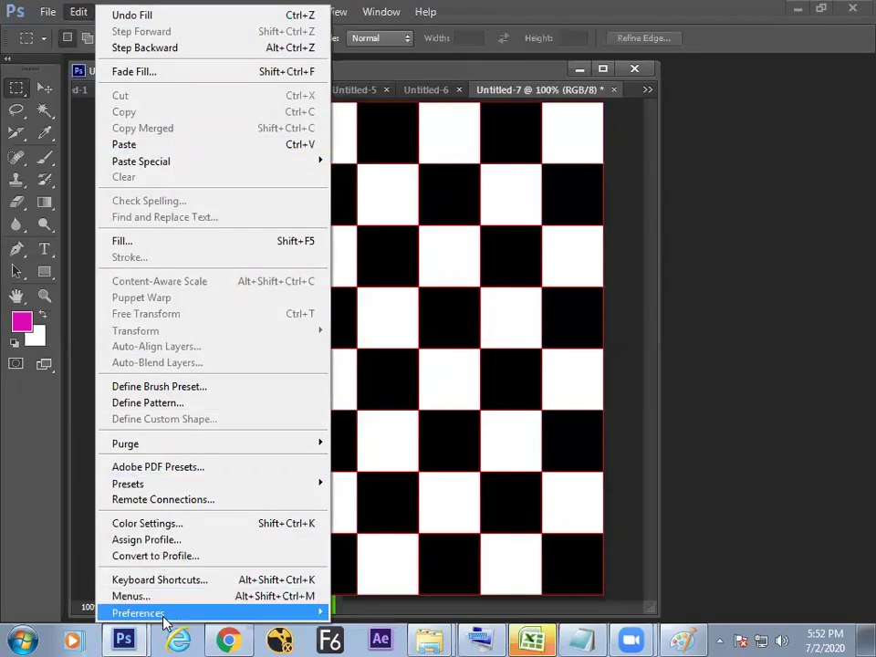
mouse_move(209, 615)
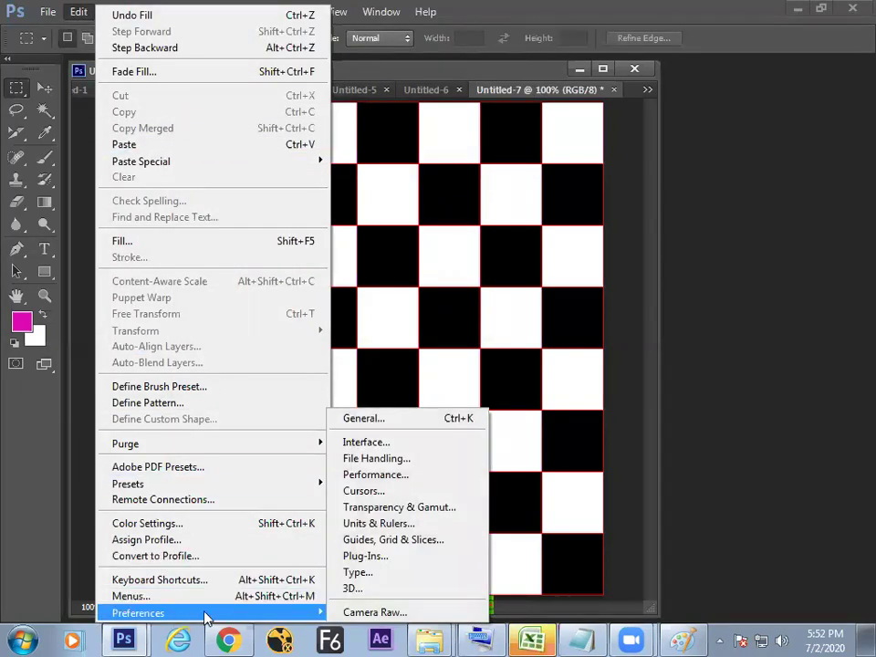
left_click(371, 541)
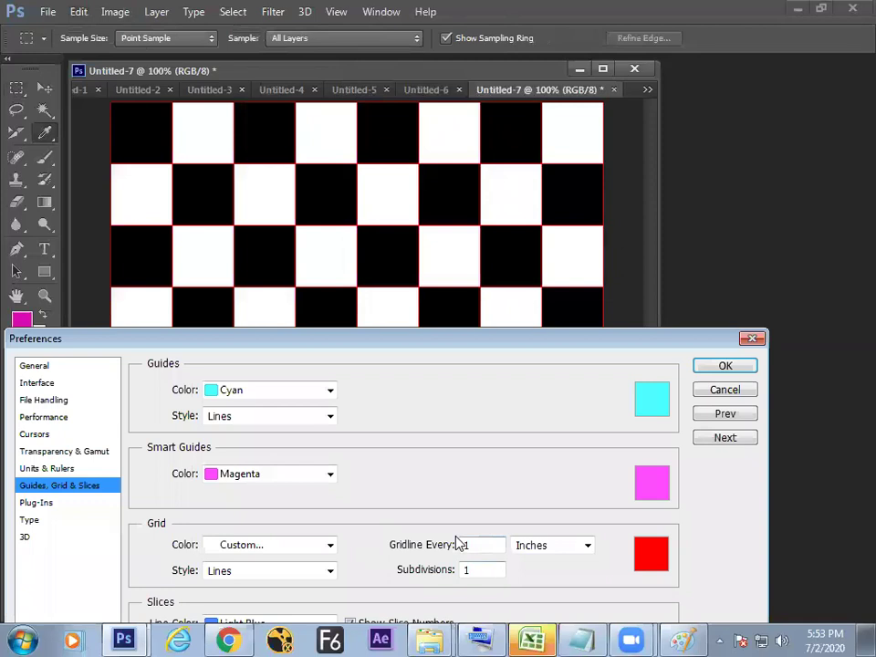
key("Tab")
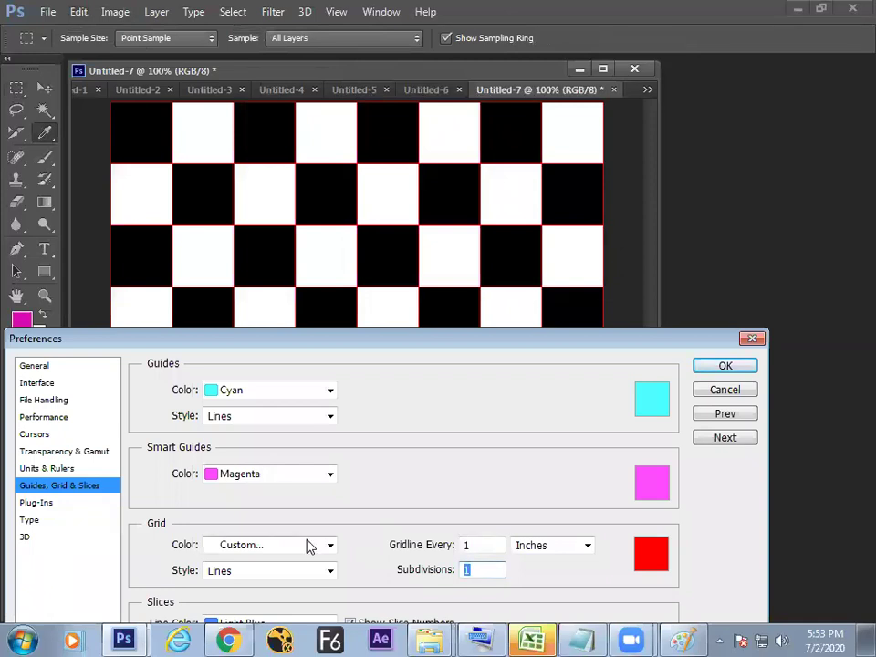
type("3")
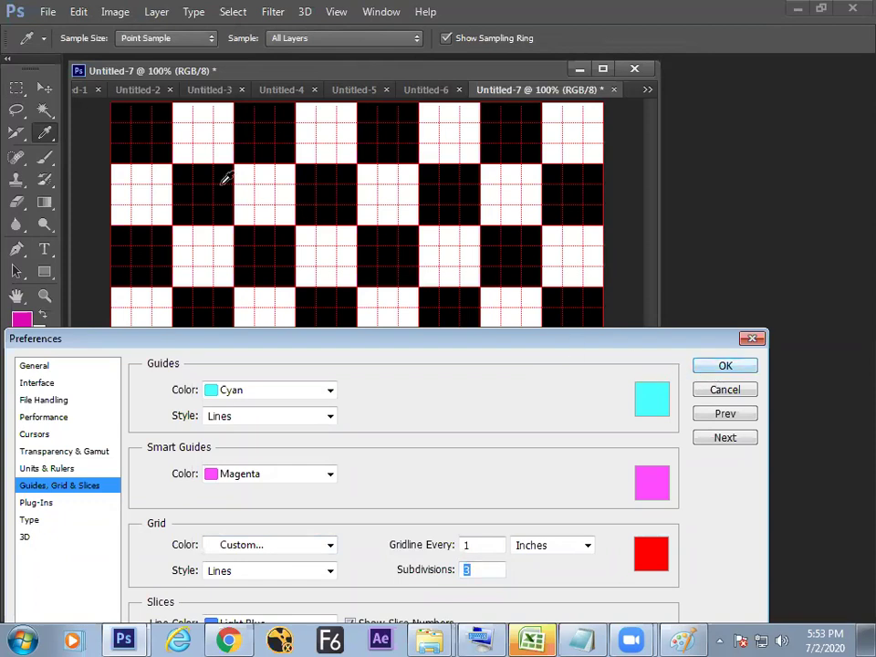
left_click(721, 366)
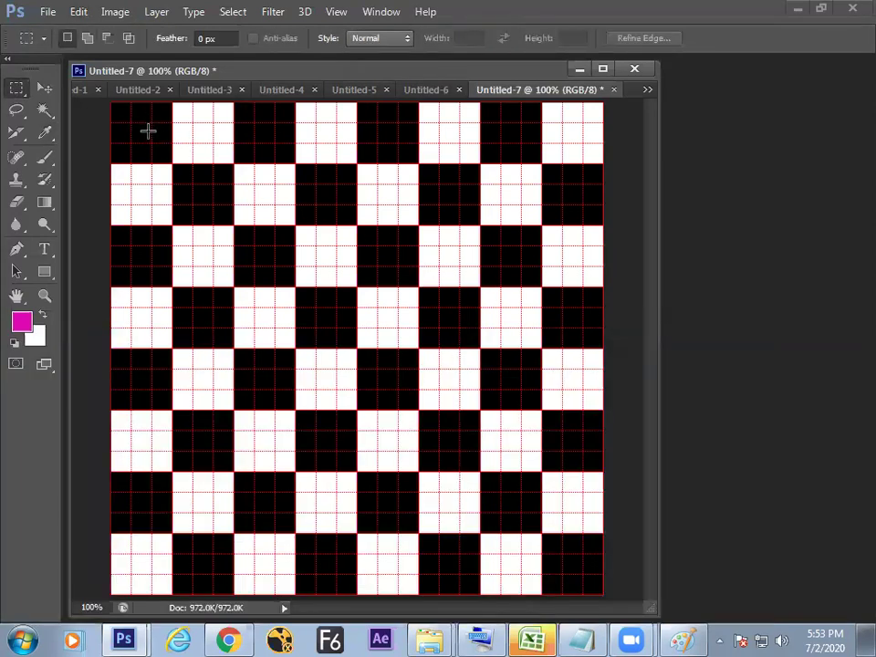
Select the centre cells of the first two diagonal black squares, fill them with bright yellow in Normal mode at 100% opacity, and deselect.
left_click_drag(133, 123, 151, 143)
left_click_drag(194, 186, 214, 206)
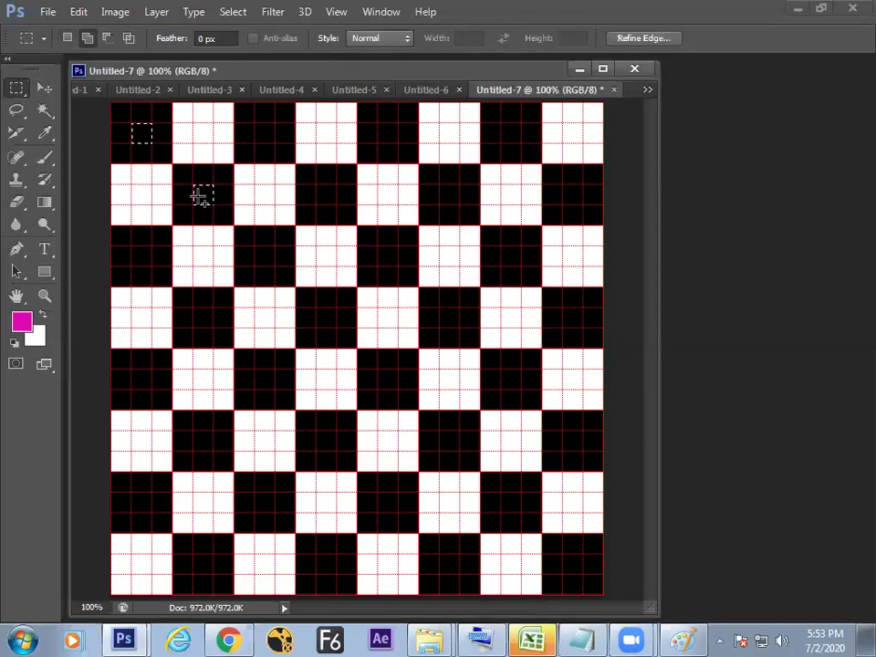
right_click(203, 195)
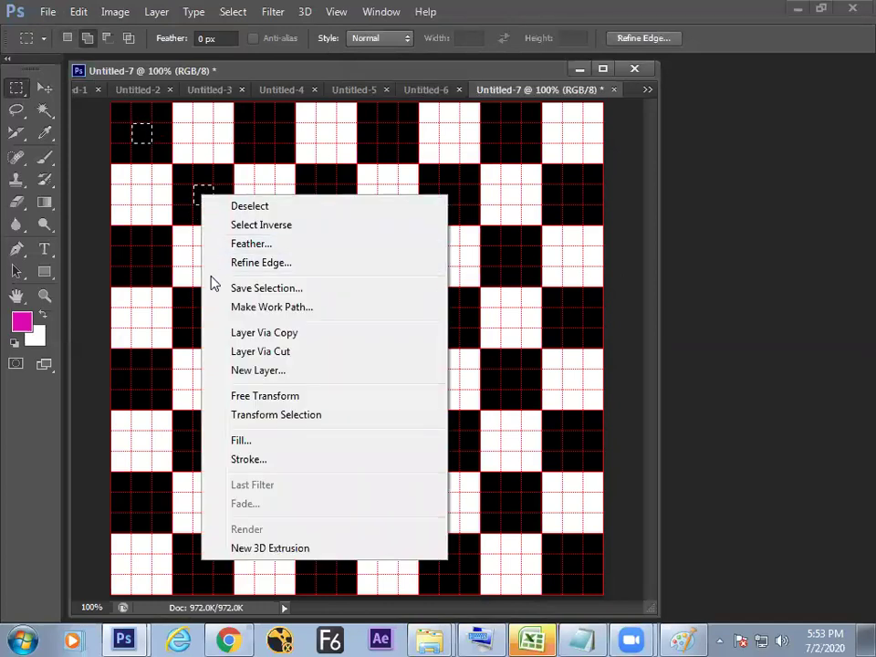
left_click(239, 442)
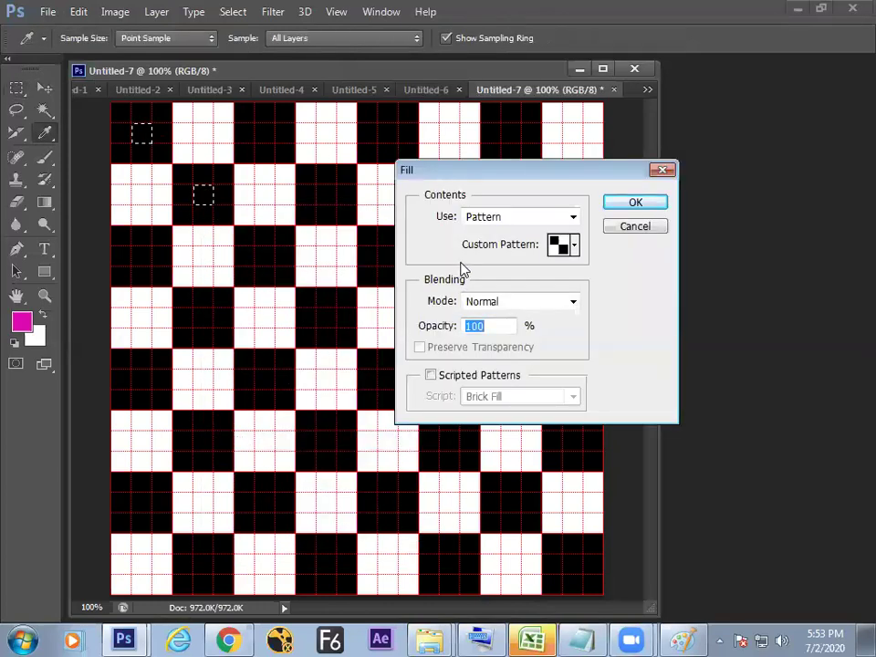
left_click(560, 219)
left_click(512, 261)
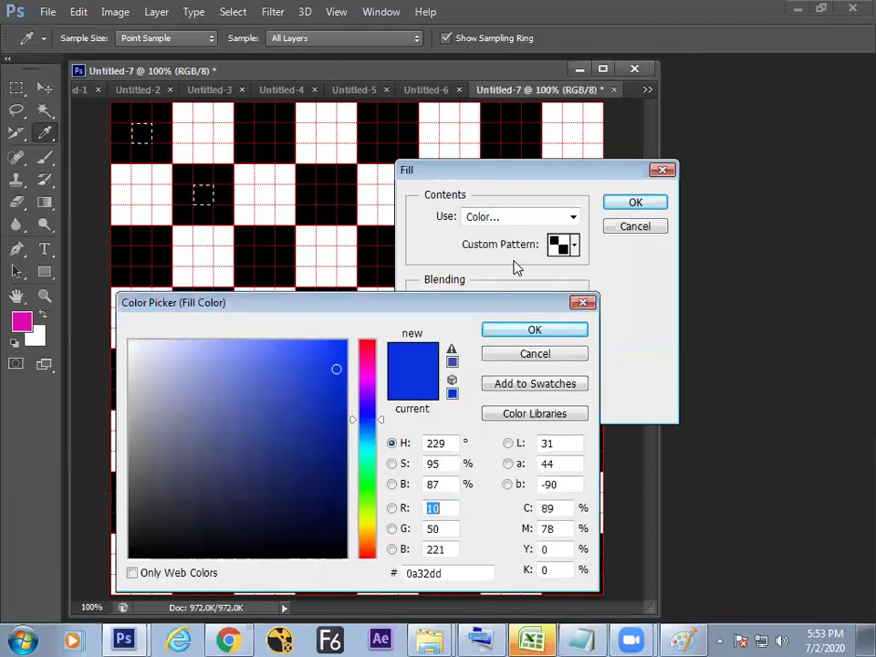
left_click(368, 527)
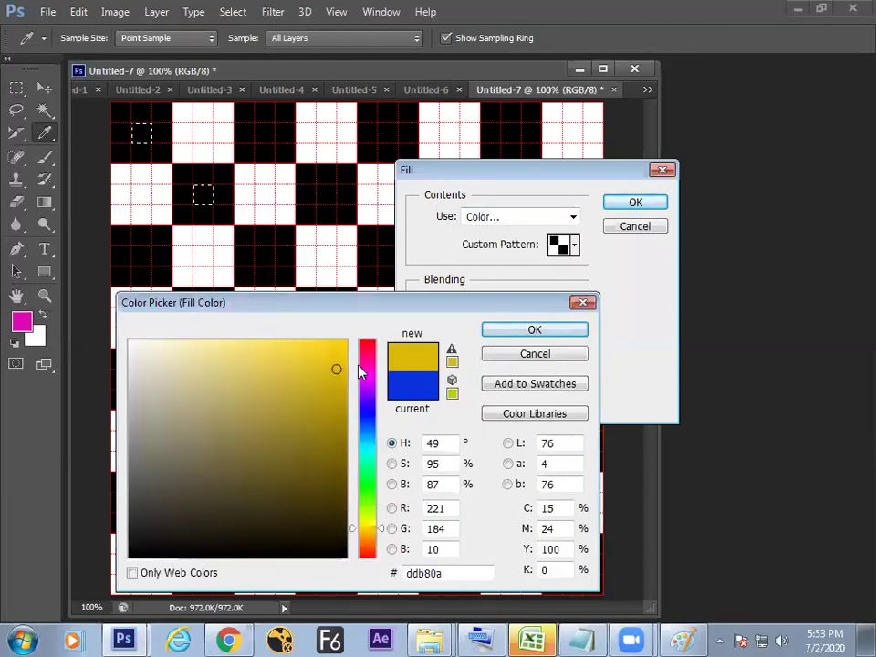
left_click(343, 343)
left_click(530, 331)
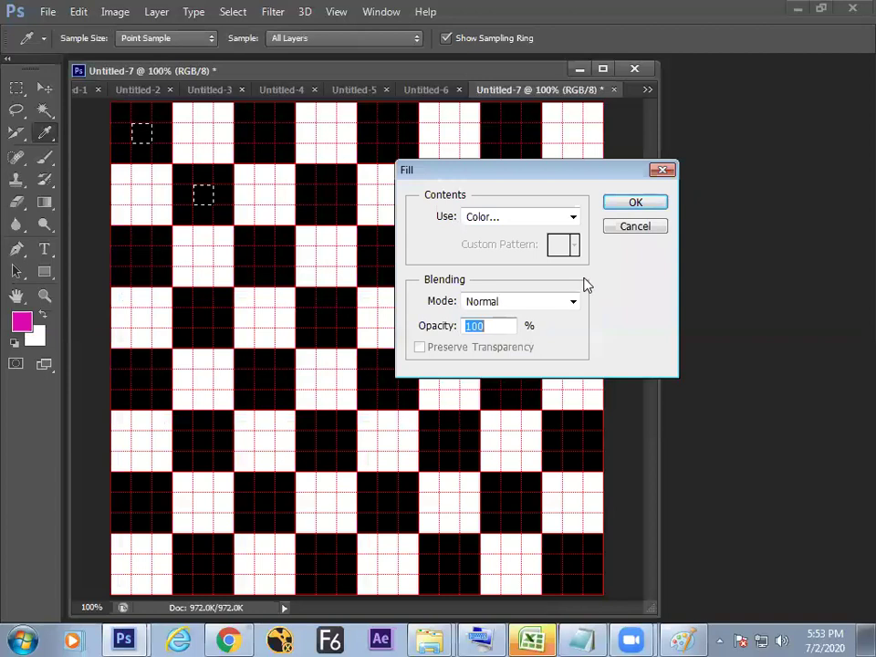
left_click(634, 202)
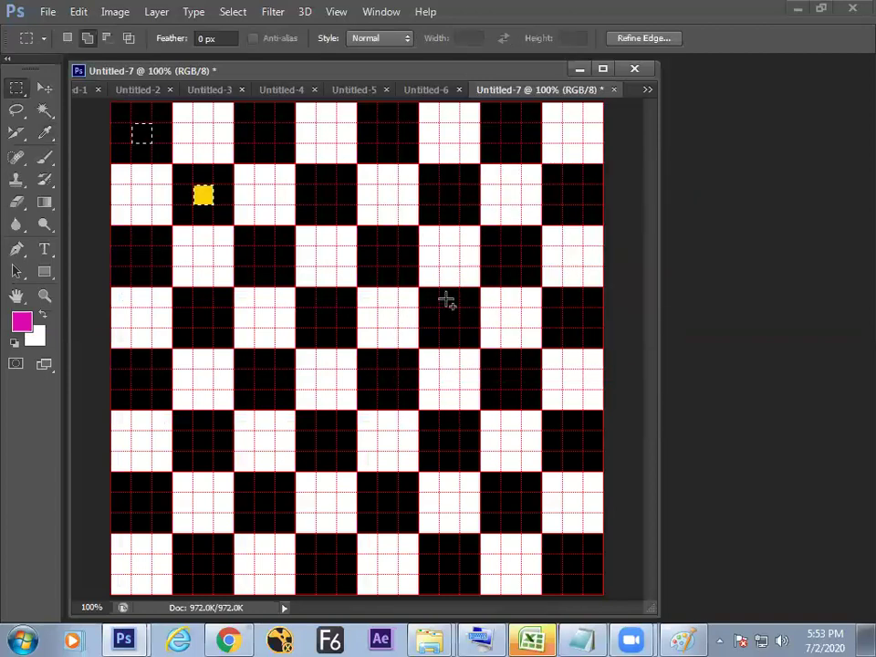
right_click(399, 257)
left_click(432, 267)
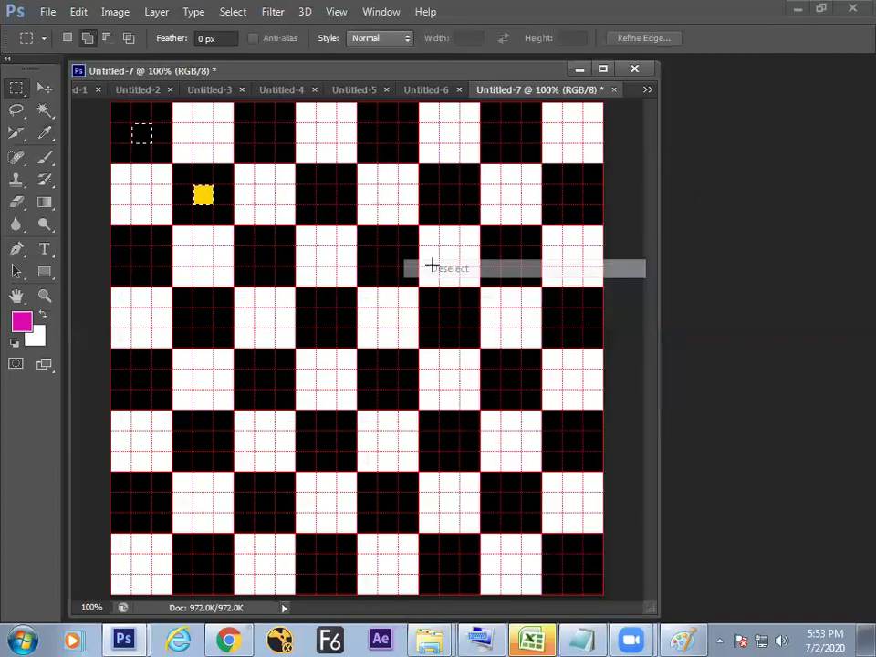
Define the upper-left two-by-two block with yellow centres as a new pattern, and clear the selection.
key("ctrl+v")
left_click_drag(232, 224, 112, 102)
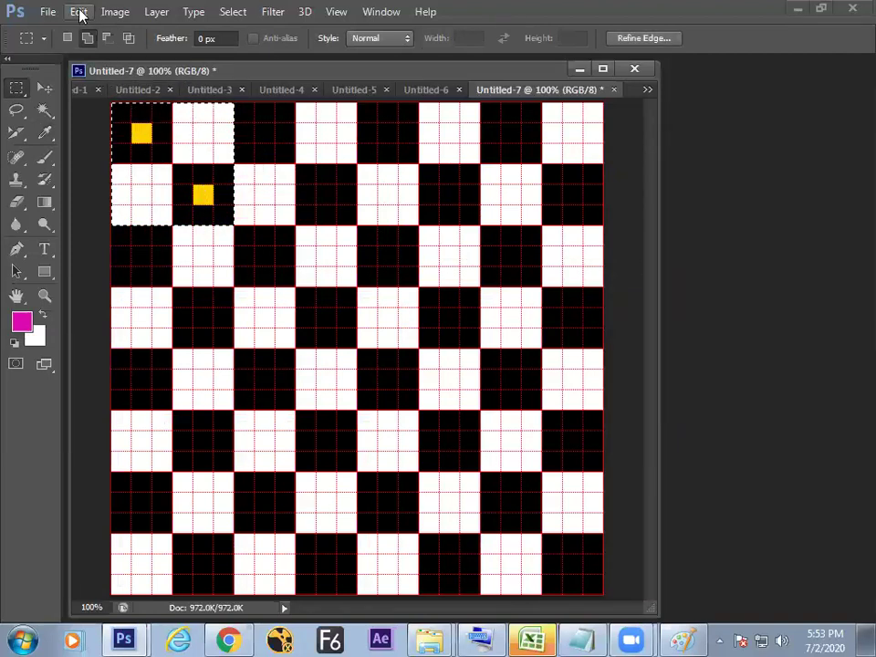
left_click(78, 11)
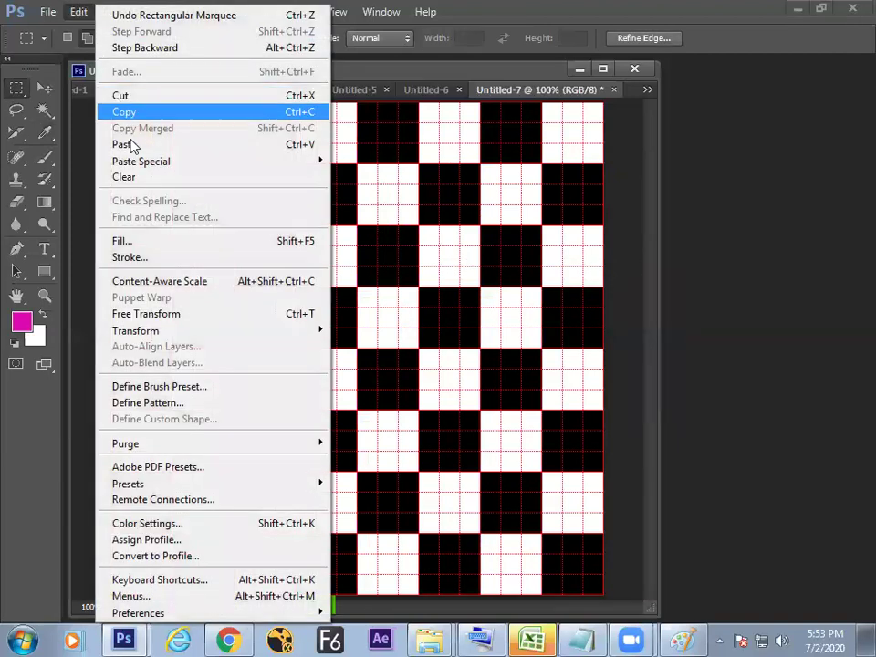
left_click(166, 403)
left_click(613, 222)
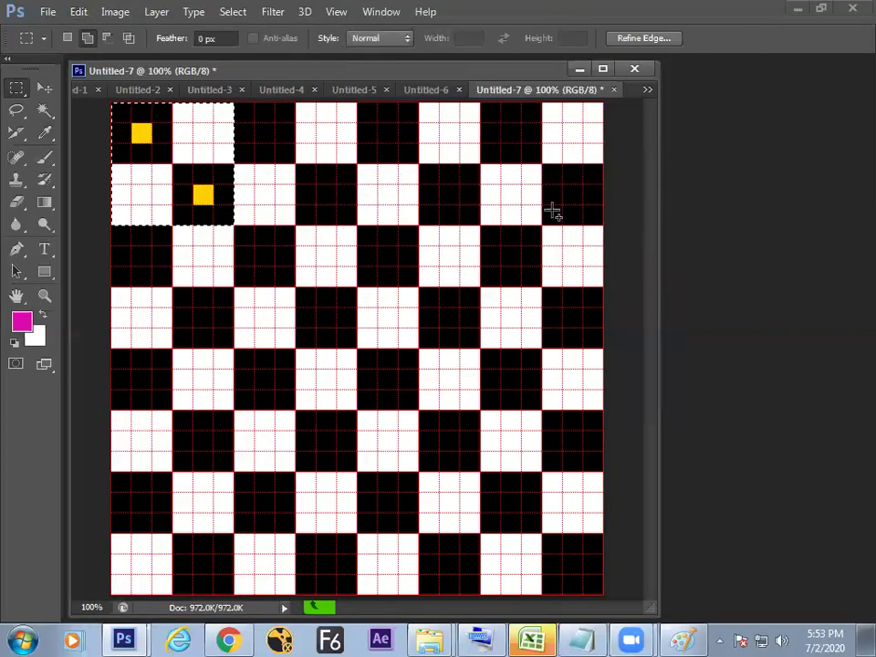
right_click(182, 182)
left_click(203, 192)
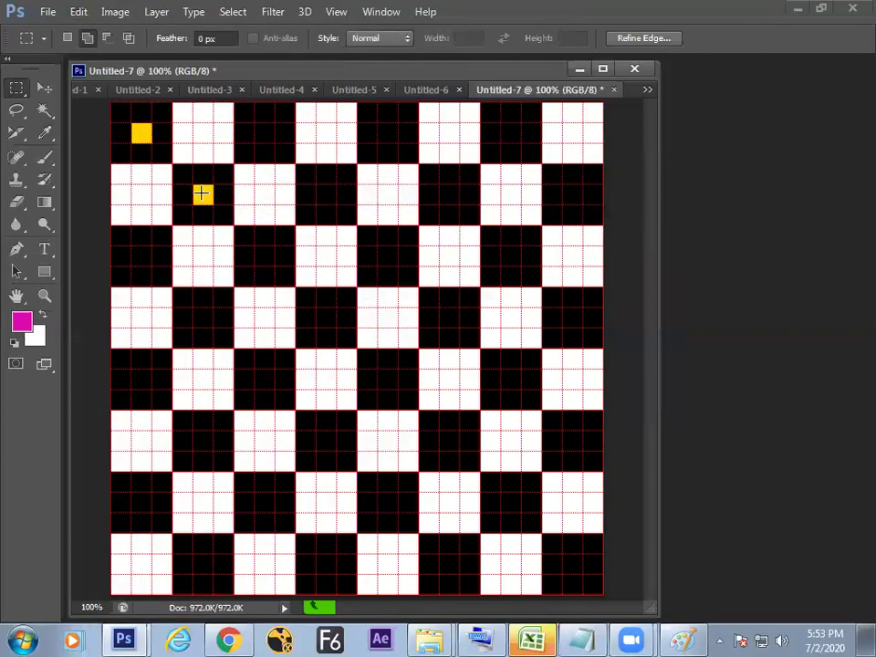
Fill the whole canvas with the new yellow-centred checker pattern in Normal mode at 100% opacity.
left_click(79, 12)
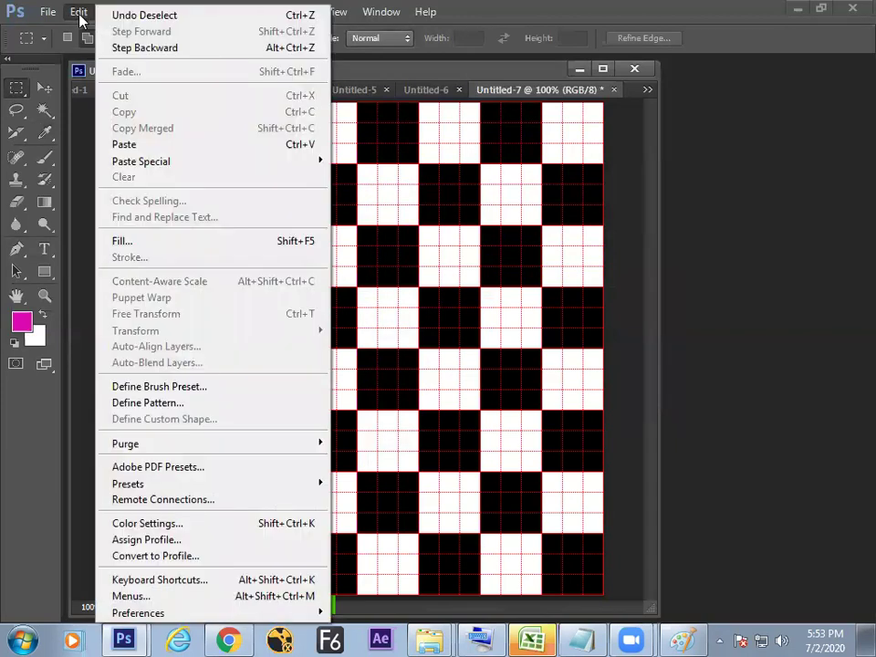
left_click(123, 242)
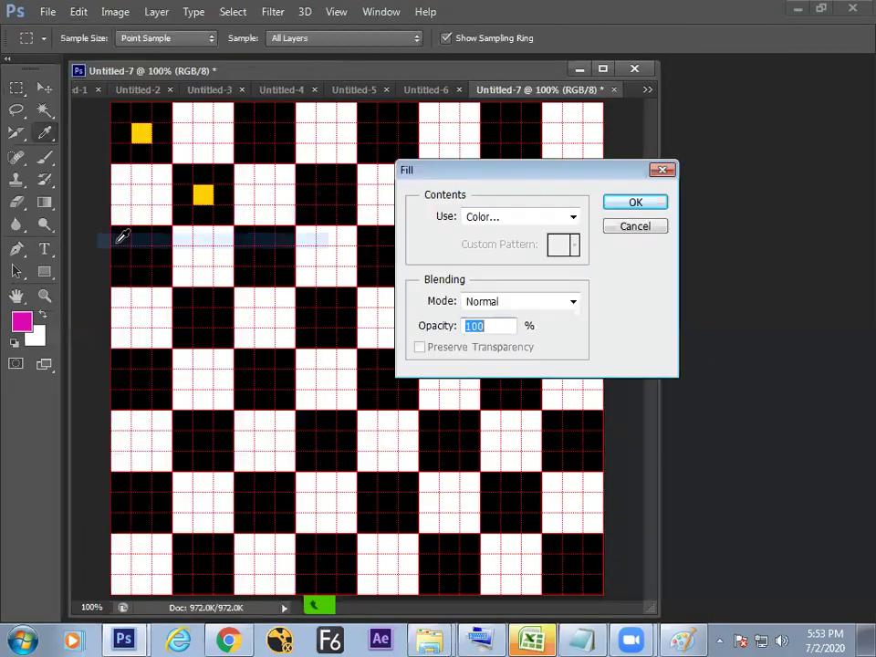
left_click(555, 219)
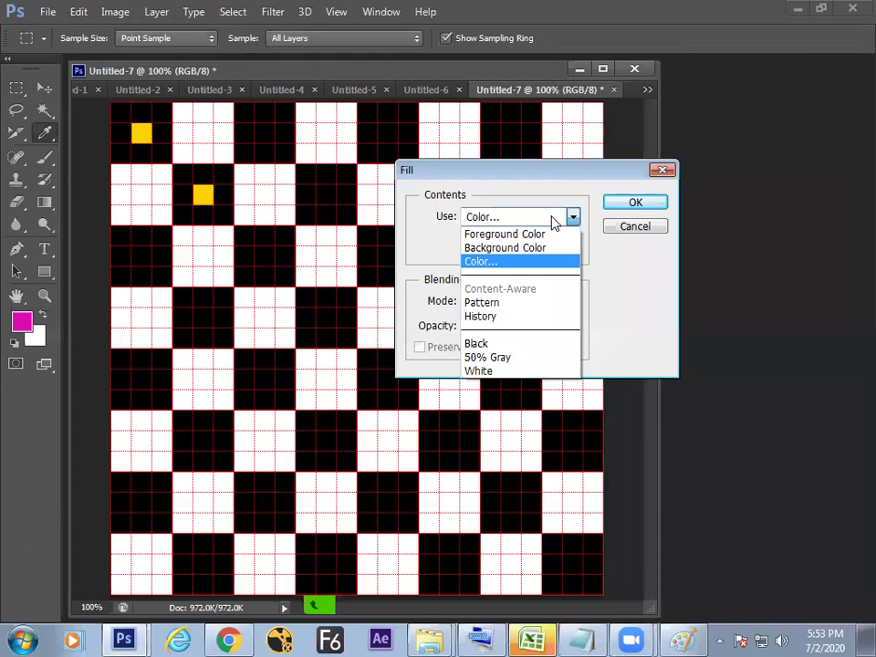
left_click(499, 303)
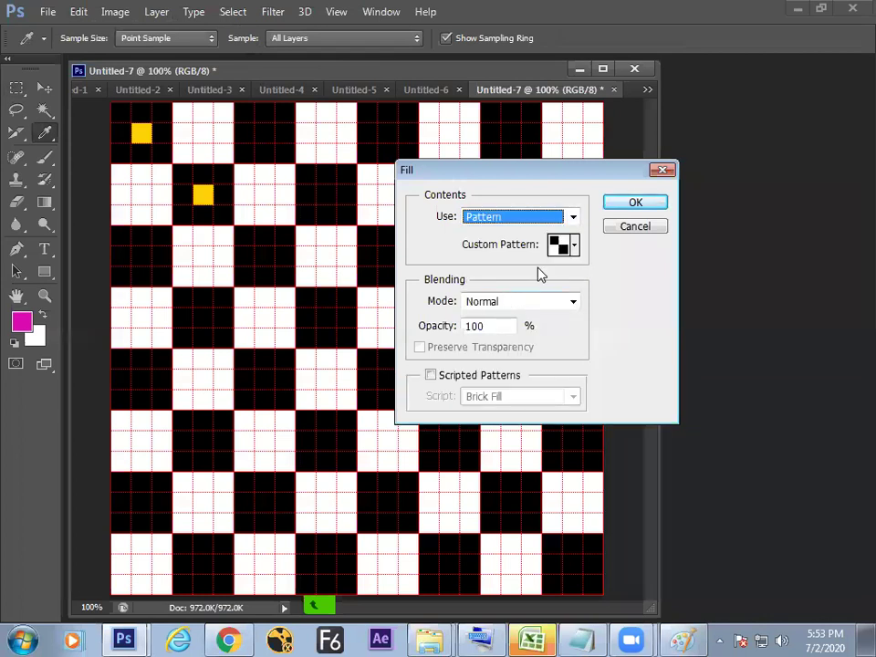
left_click(574, 246)
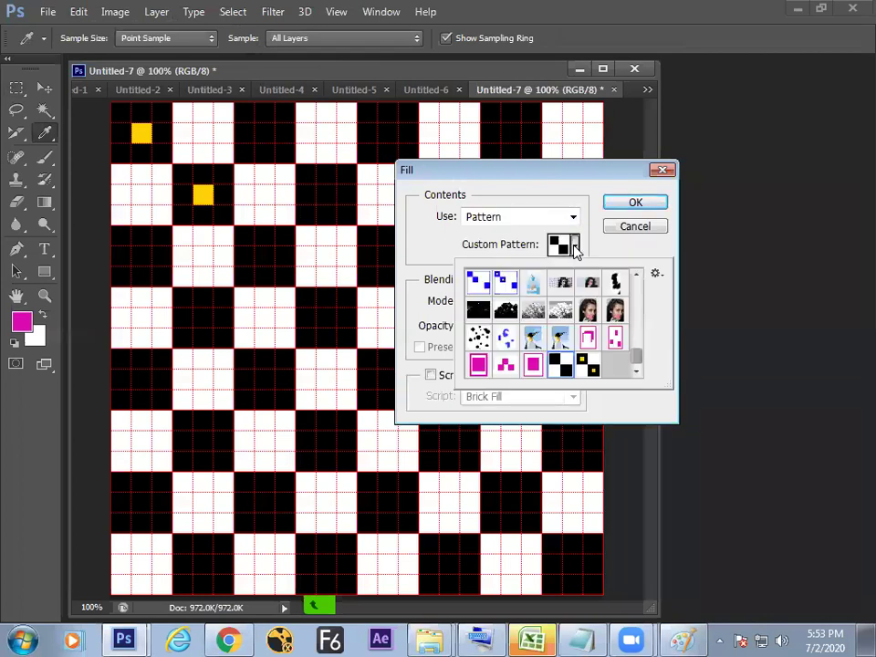
left_click(589, 368)
left_click(635, 203)
left_click(635, 203)
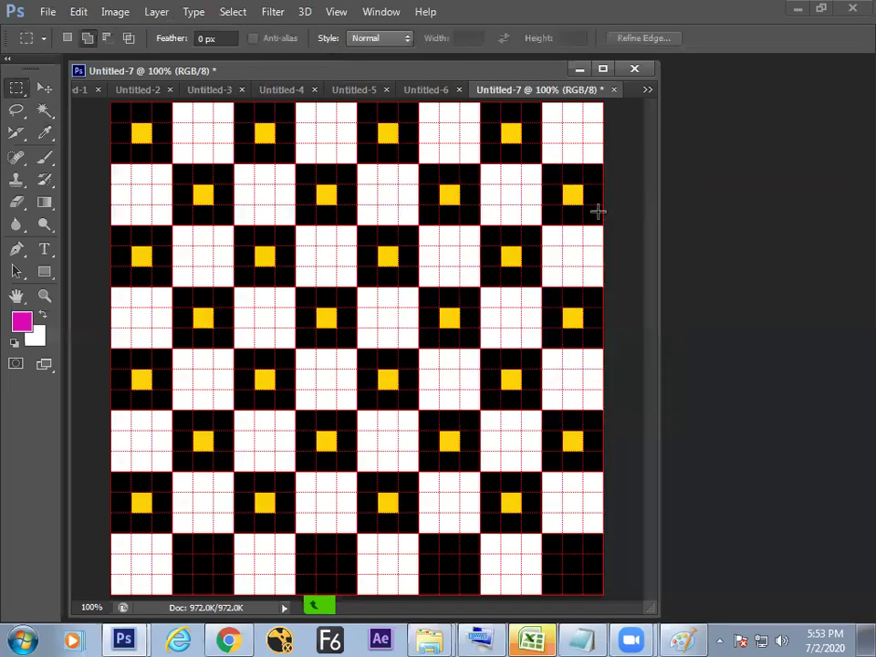
right_click(508, 225)
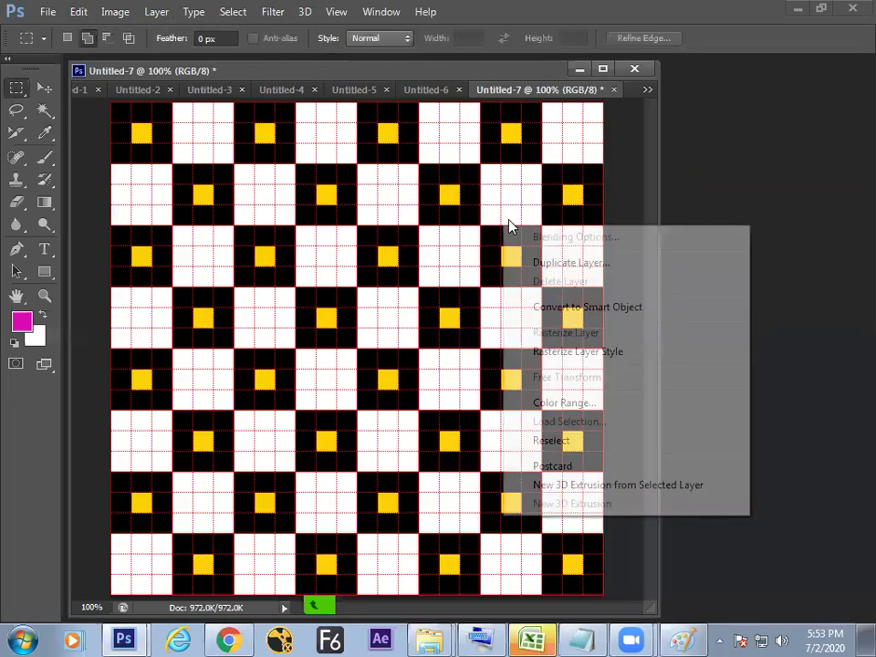
Hide the grid over the yellow-centred chess board.
left_click(333, 15)
left_click(336, 12)
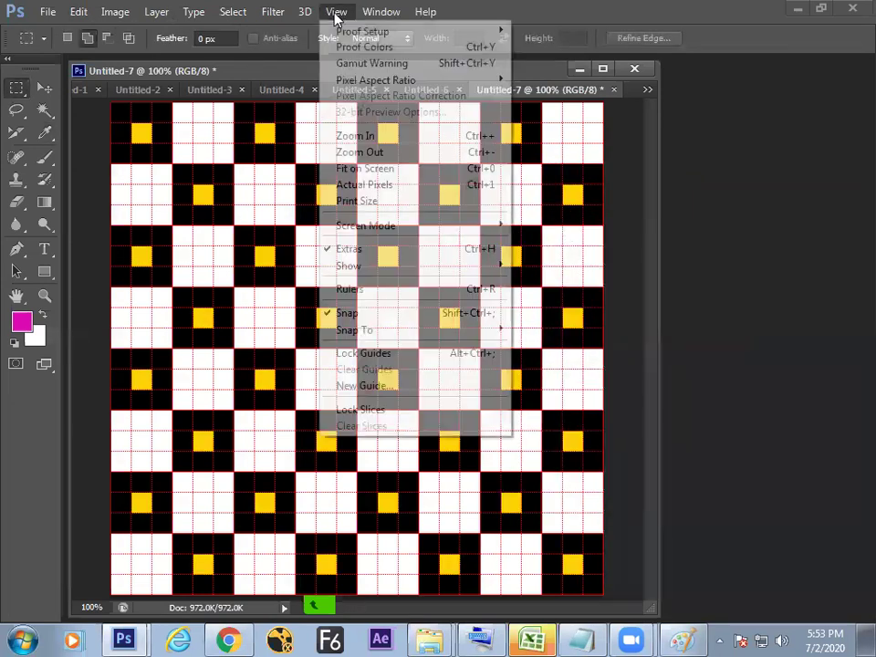
mouse_move(339, 267)
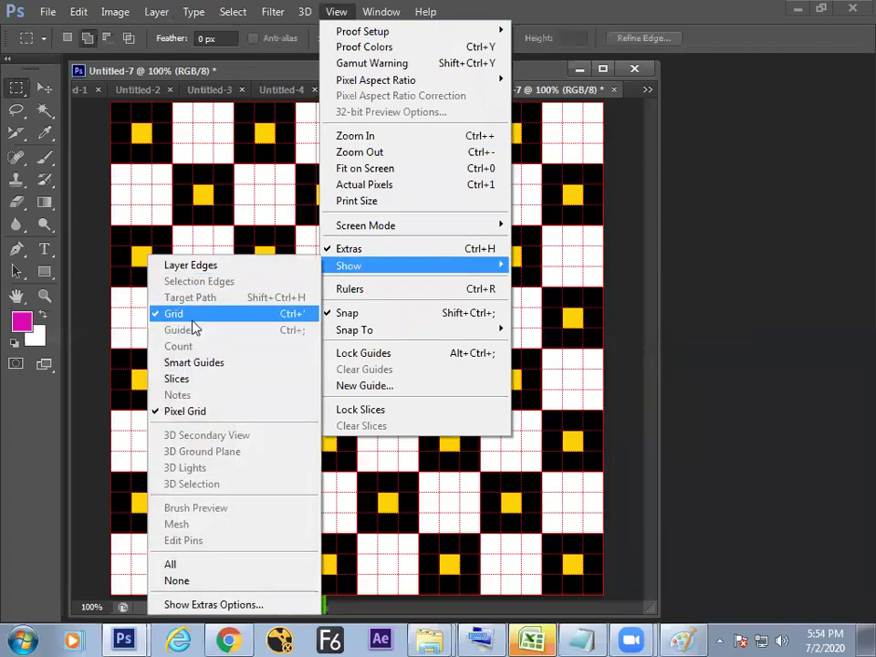
left_click(236, 315)
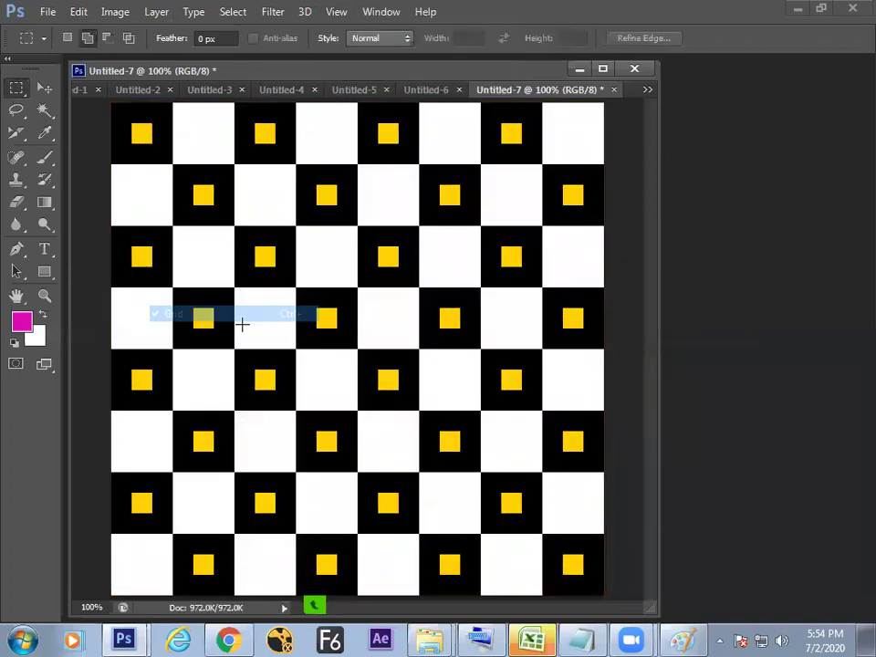
left_click(82, 14)
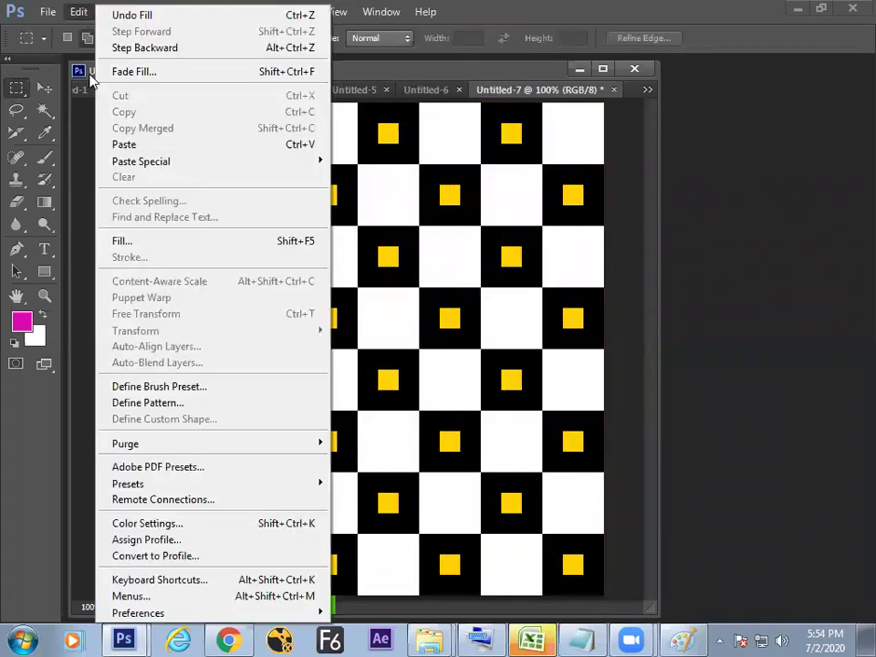
left_click(144, 402)
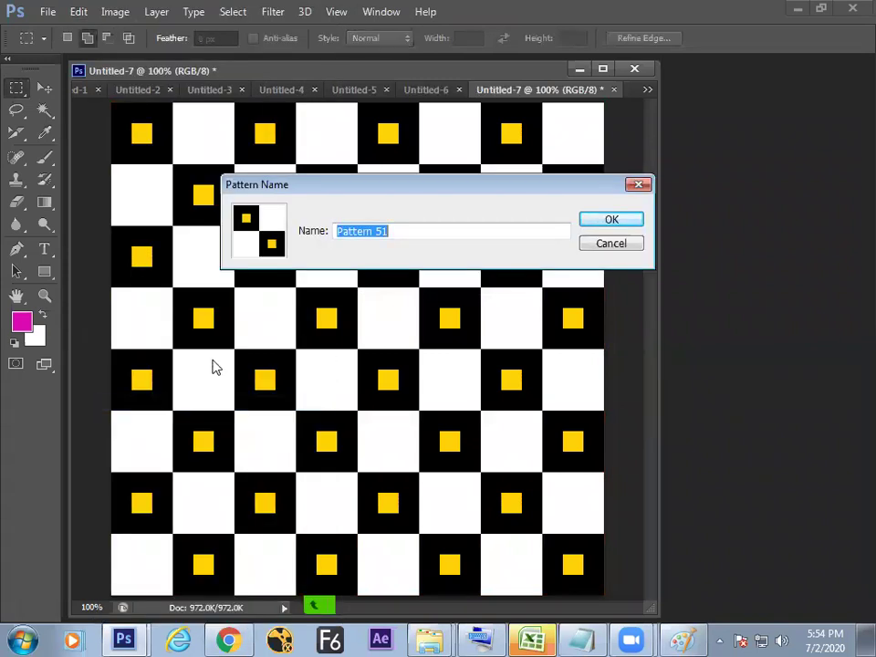
left_click(598, 244)
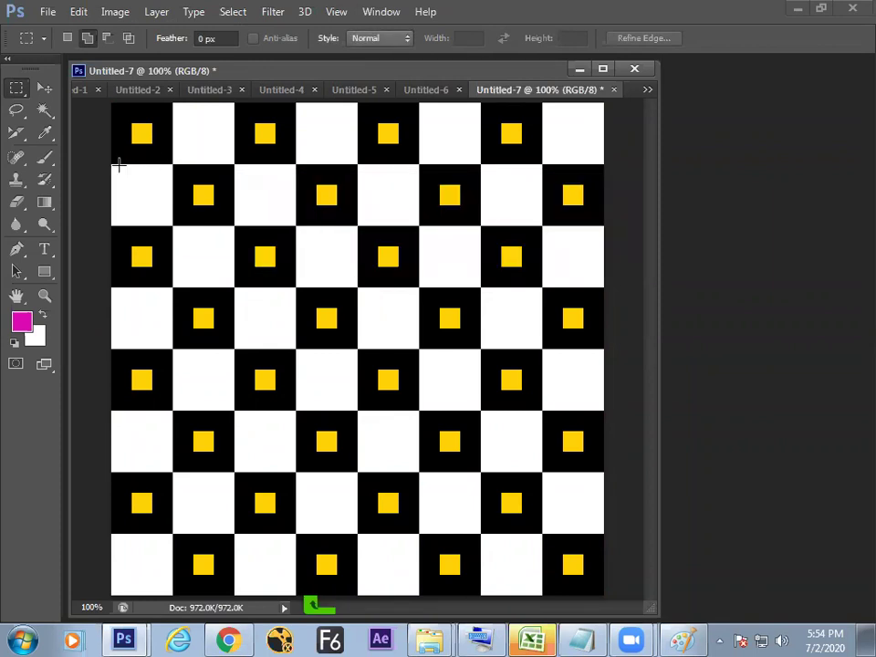
left_click_drag(111, 163, 234, 224)
left_click(77, 13)
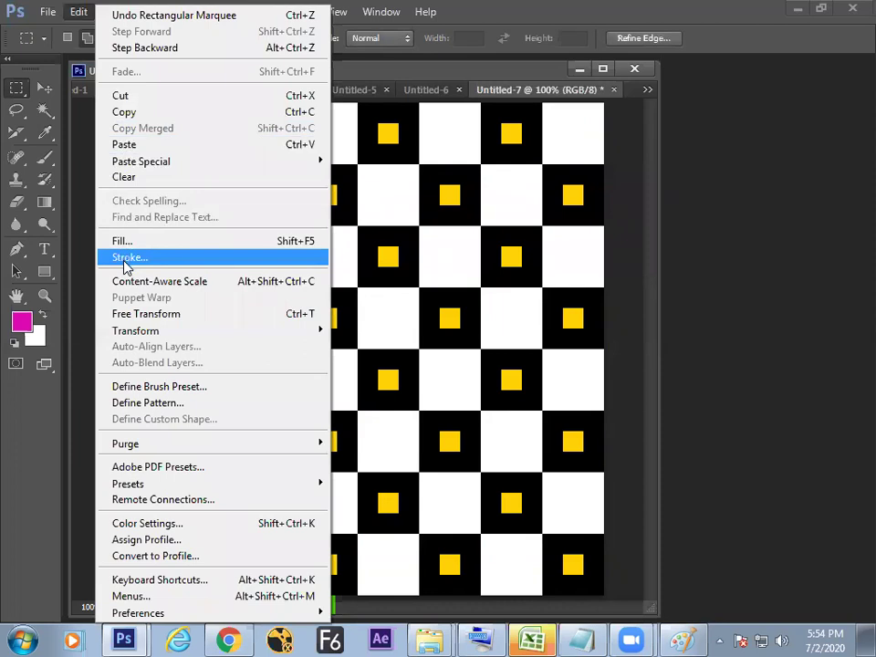
left_click(143, 406)
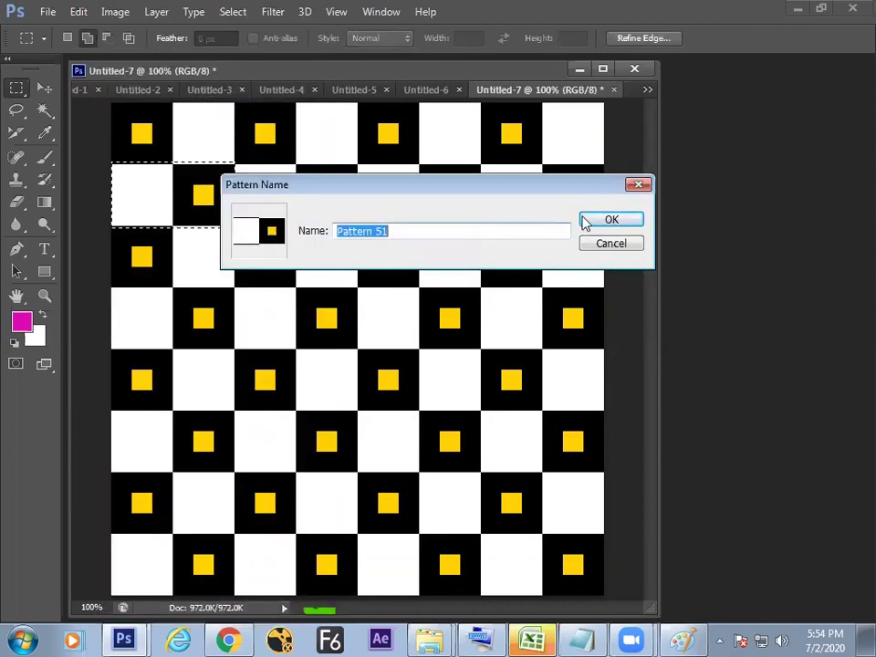
left_click(595, 243)
key("ctrl+d")
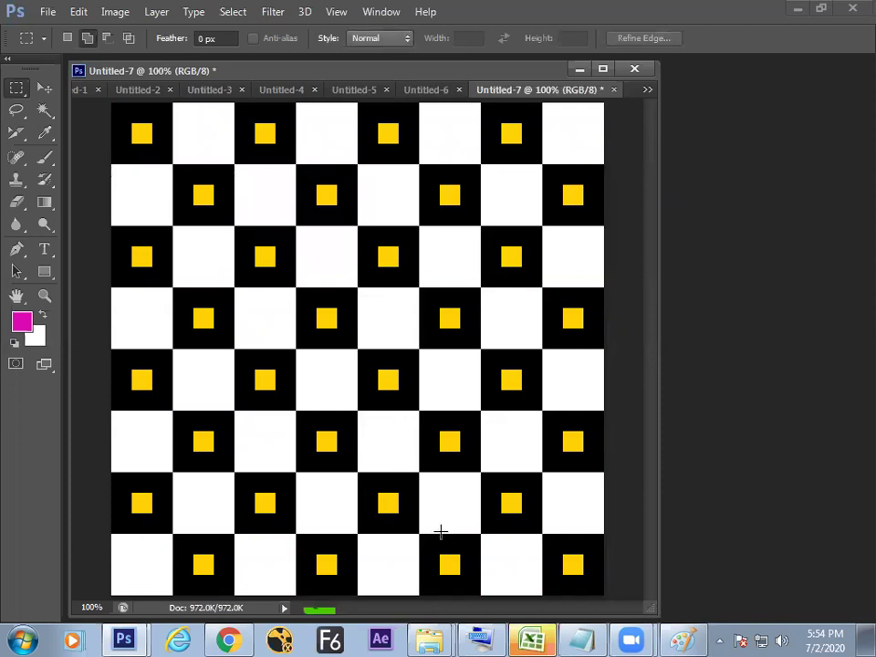
Switch to Paint, review the handwritten notes on the grid and chess board, and return to Photoshop.
left_click(682, 639)
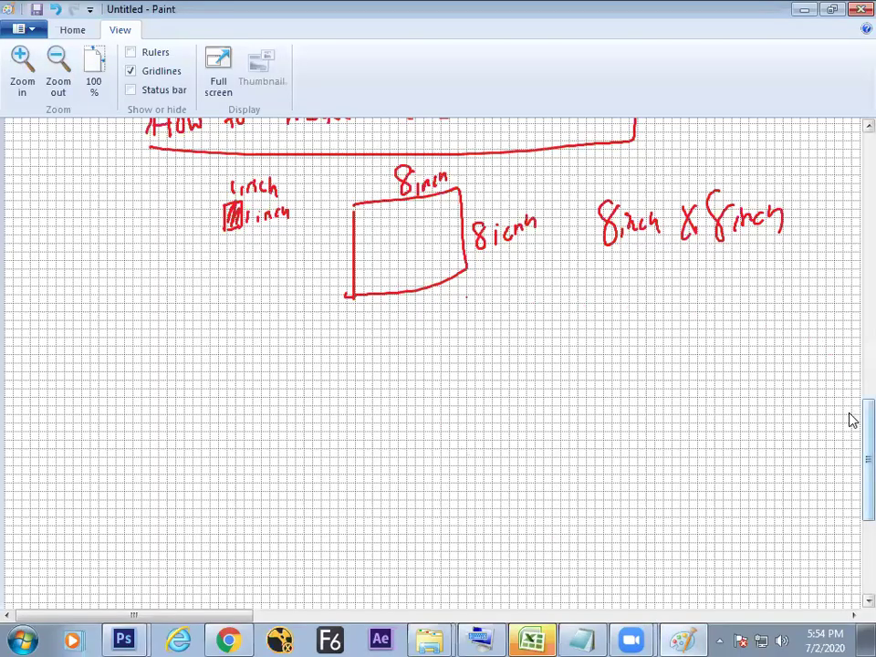
scroll(851, 383, "up", 6)
scroll(850, 353, "up", 3)
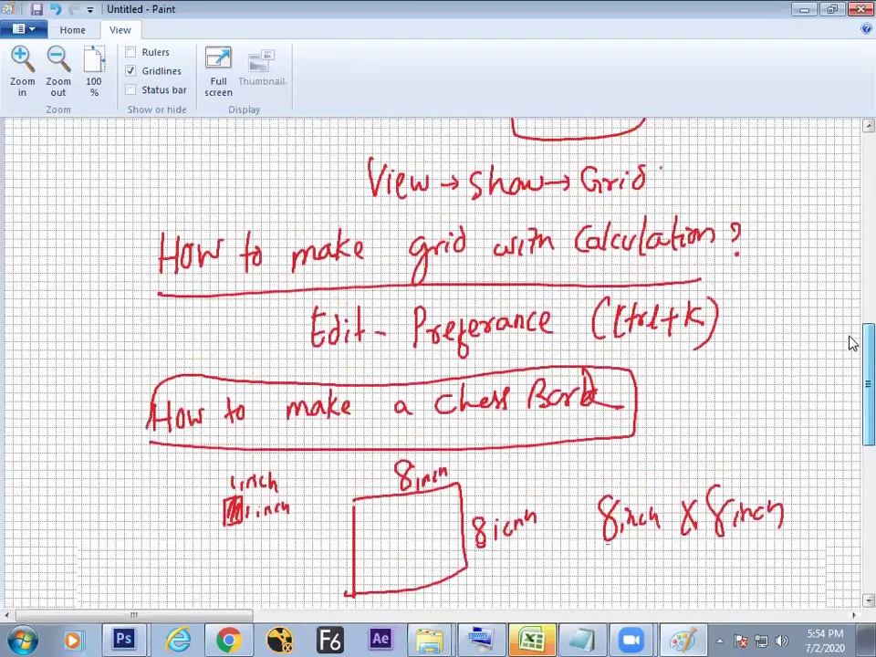
scroll(853, 360, "down", 7)
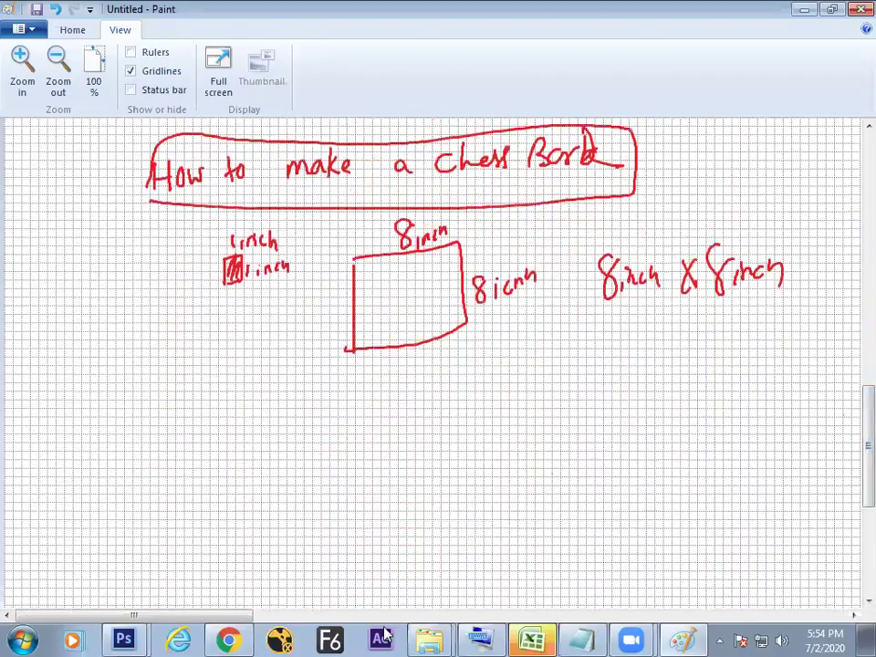
mouse_move(131, 638)
left_click(139, 575)
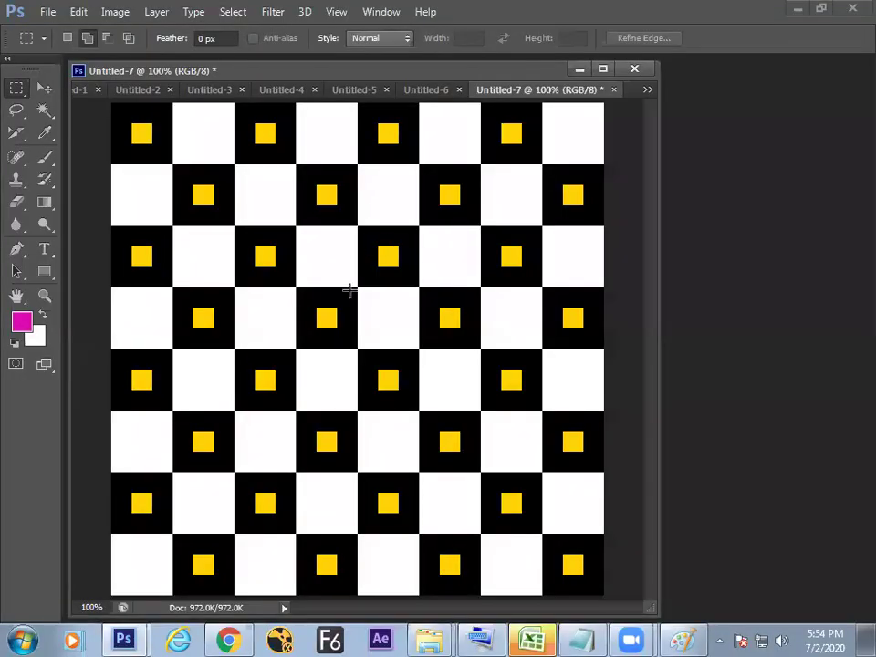
Float all open documents in separate windows and tile them across the workspace.
key("ctrl+minus")
left_click(388, 13)
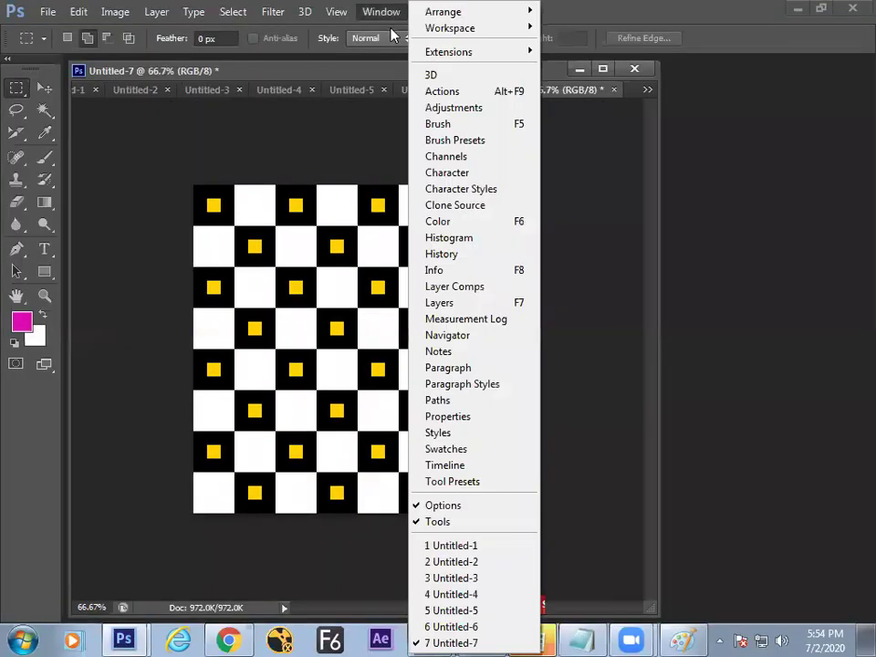
mouse_move(447, 12)
left_click(310, 199)
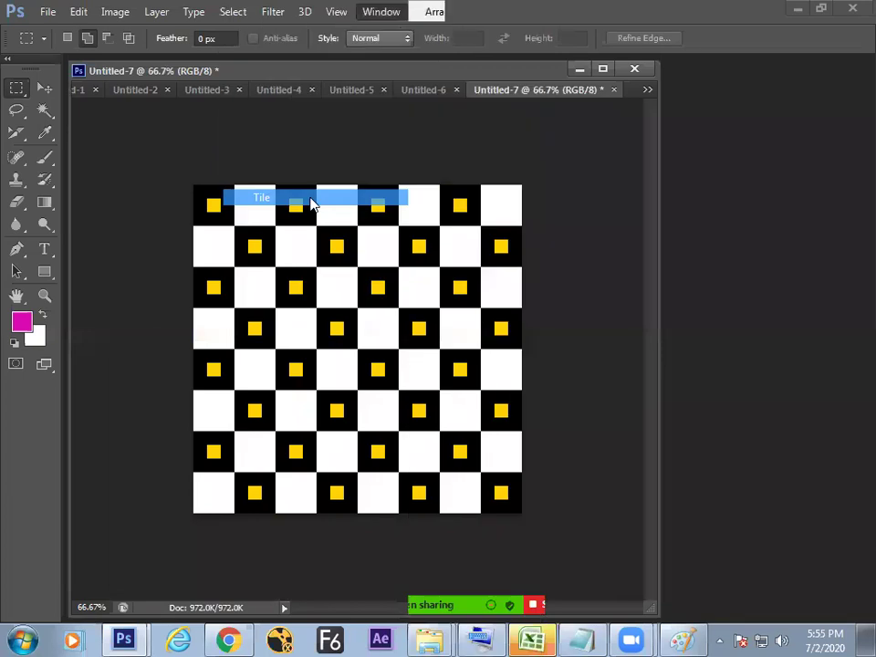
left_click(384, 12)
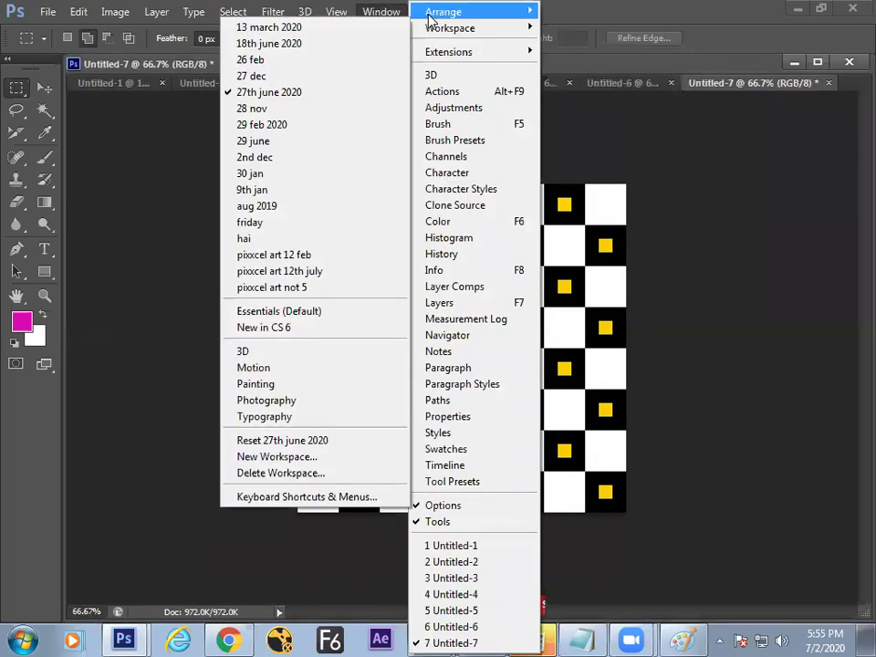
mouse_move(430, 13)
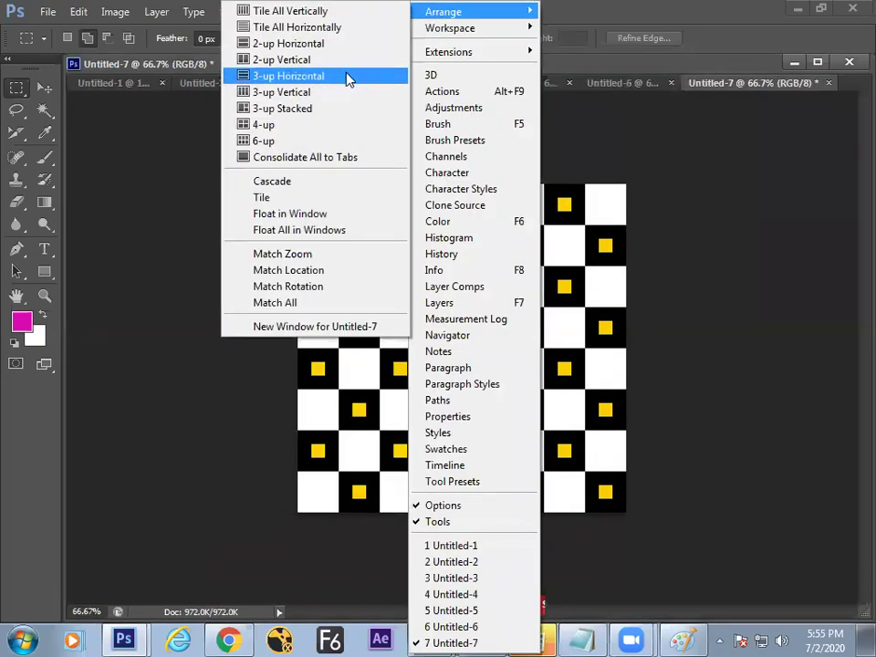
left_click(300, 231)
left_click(388, 13)
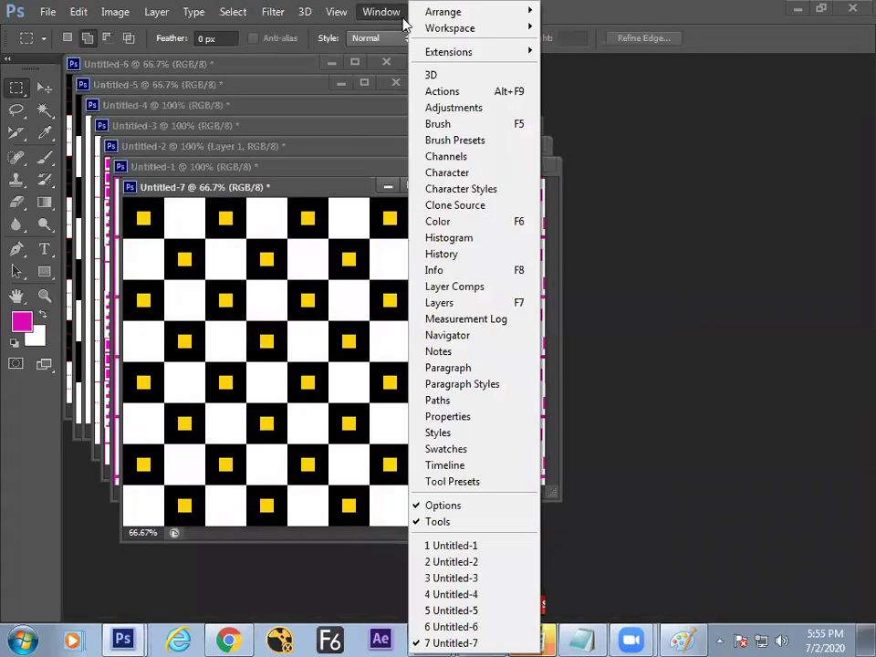
mouse_move(438, 12)
left_click(270, 194)
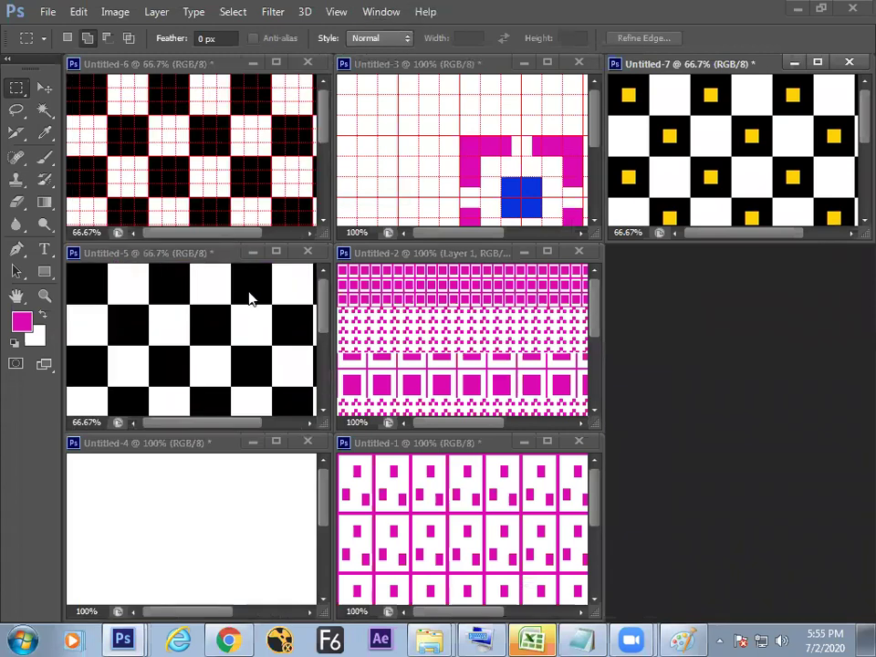
Zoom the yellow-centred chess board out to 25% and match the zoom across all open documents.
key("ctrl+minus")
key("ctrl+minus")
key("ctrl+minus")
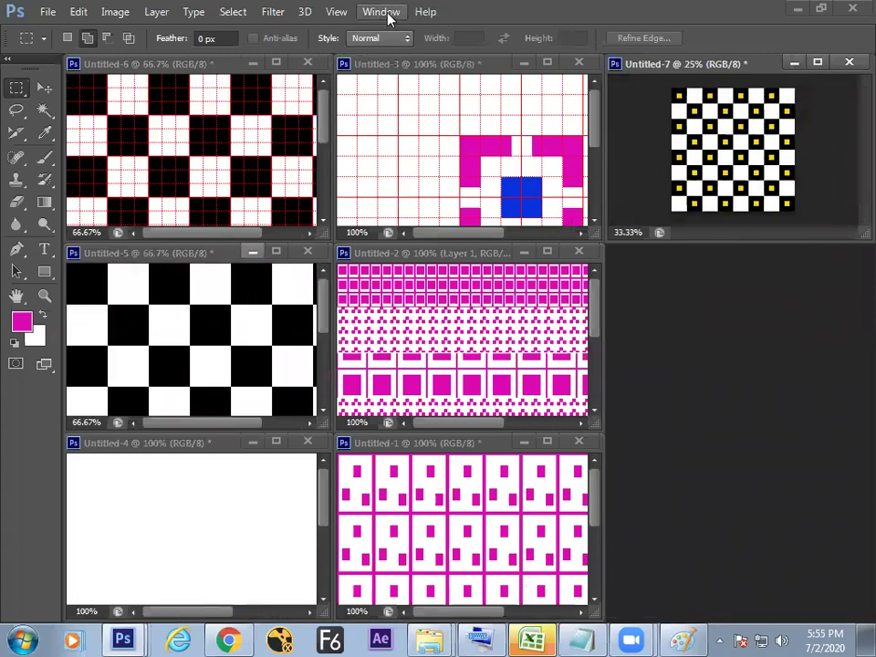
left_click(389, 13)
mouse_move(427, 17)
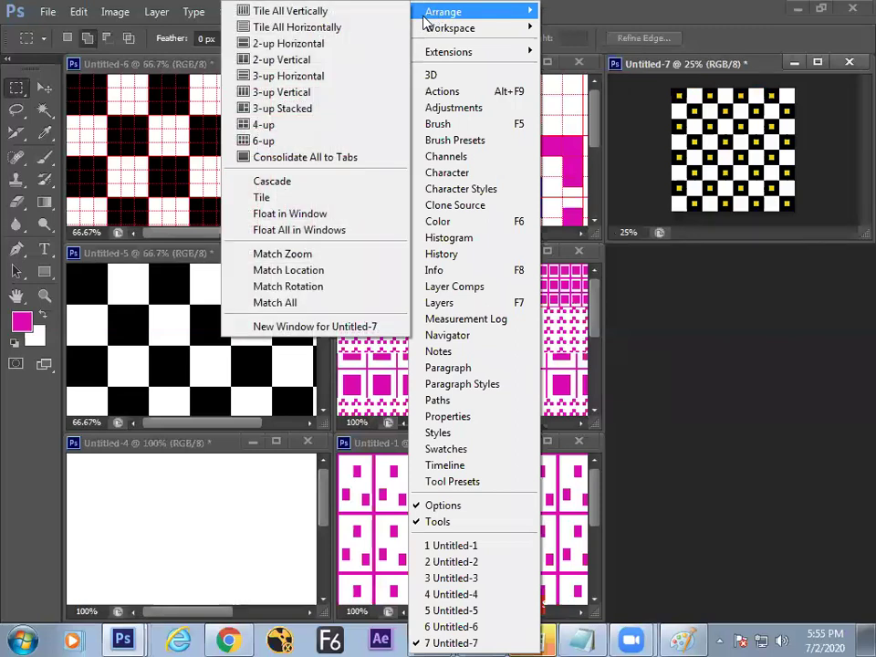
left_click(297, 253)
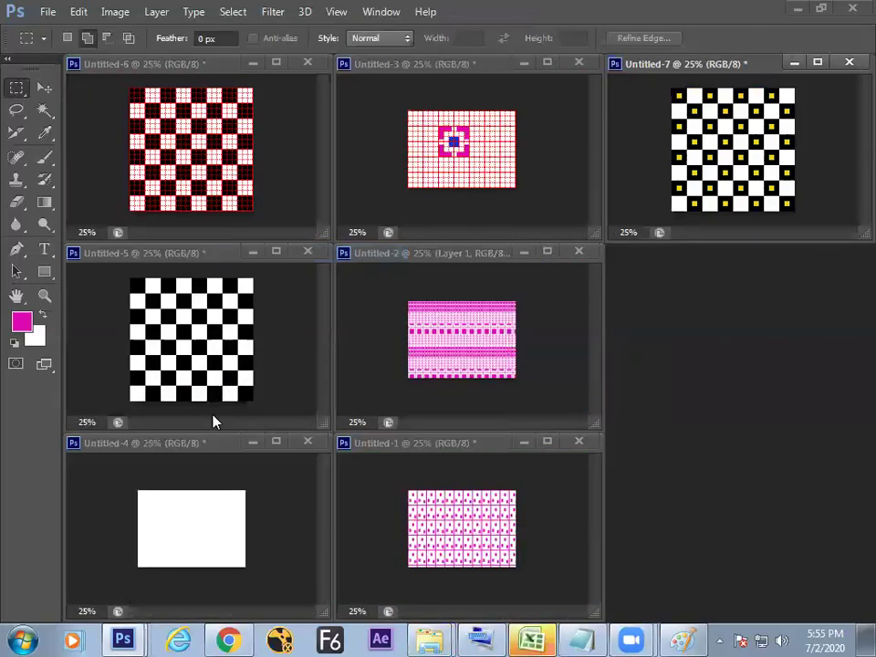
Hide the grid in the Untitled-6 chess board and in the Untitled-3 document with the blue square.
left_click(284, 96)
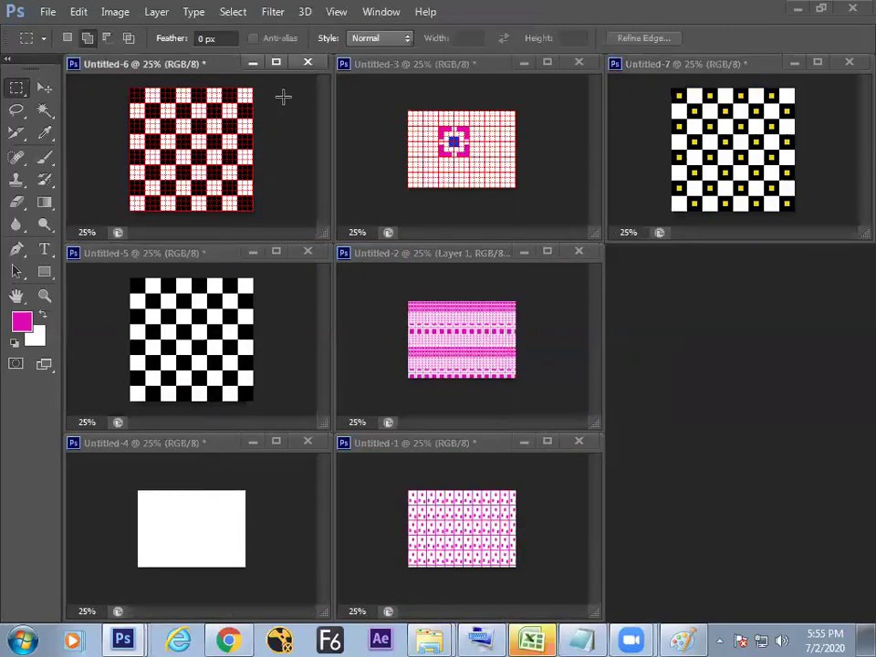
left_click(334, 12)
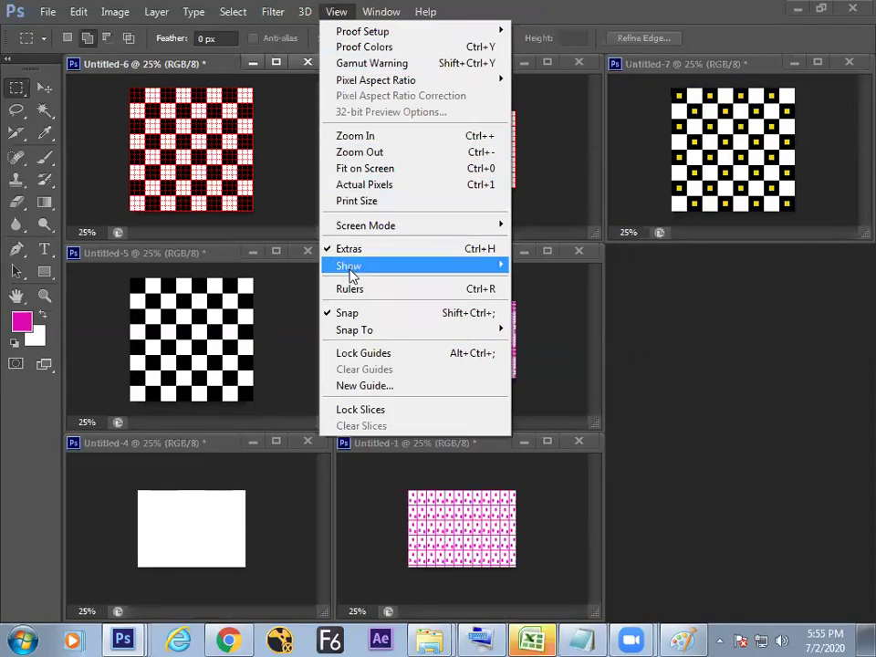
mouse_move(352, 270)
left_click(290, 315)
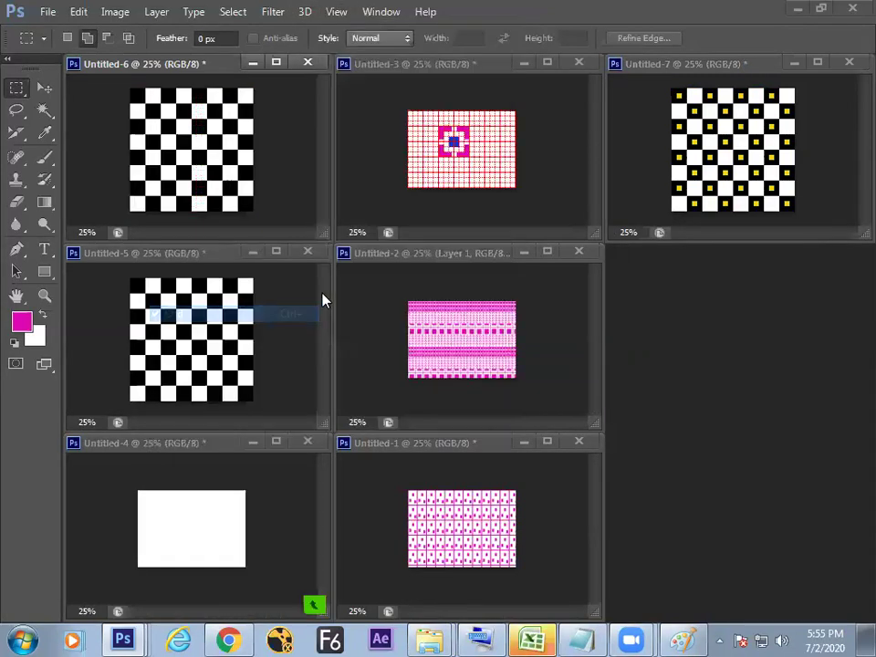
left_click(538, 211)
key("ctrl+apostrophe")
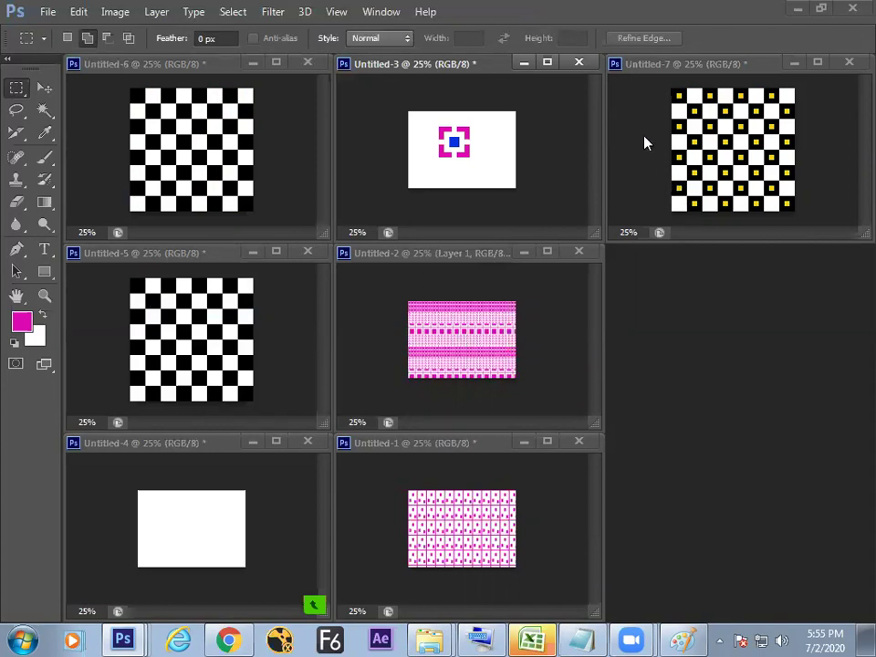
left_click(18, 86)
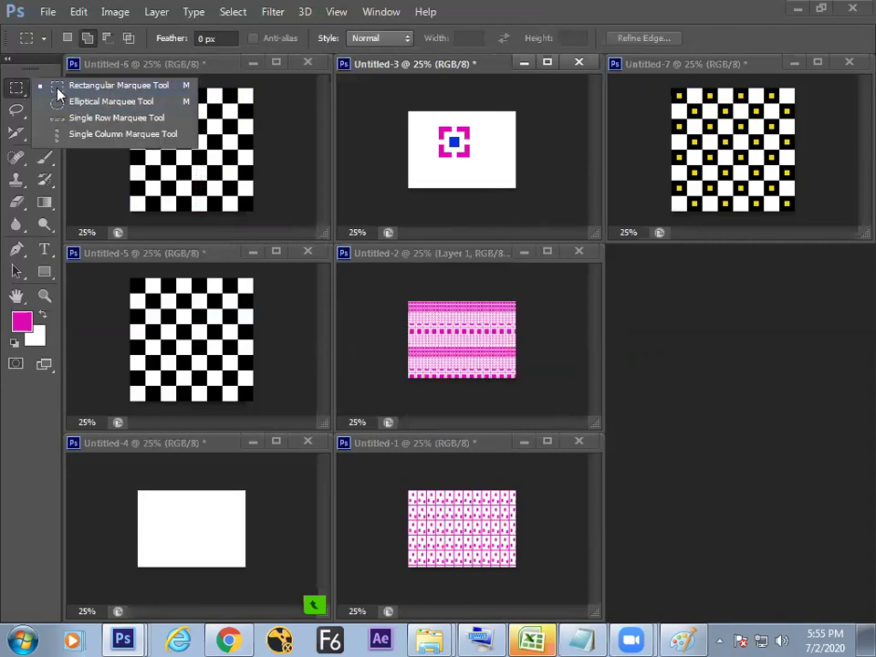
left_click(79, 13)
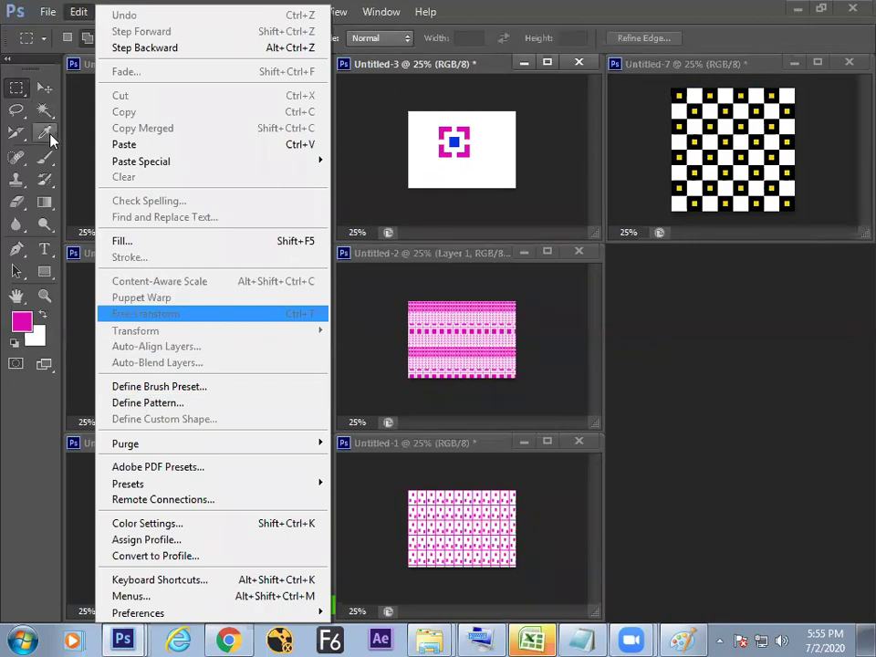
mouse_move(191, 617)
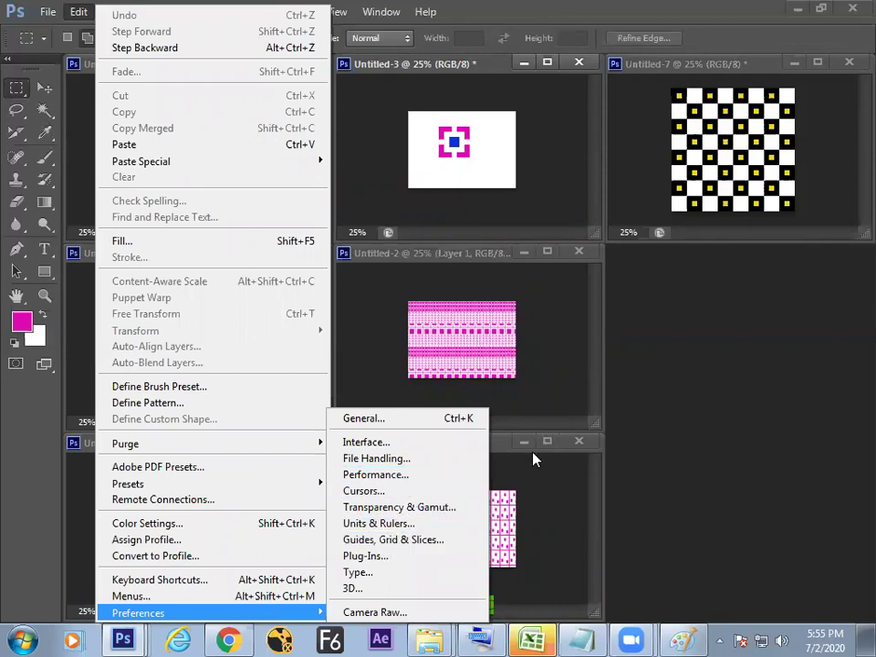
left_click(402, 392)
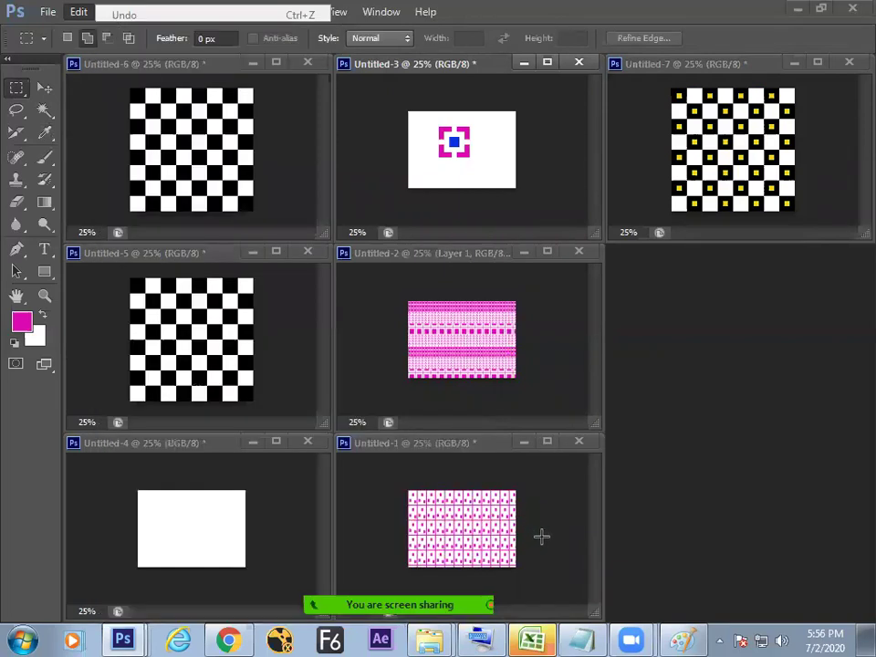
Switch to Paint and handwrite "make Patten" in red with a dash beside the boxed GRID note.
left_click(682, 639)
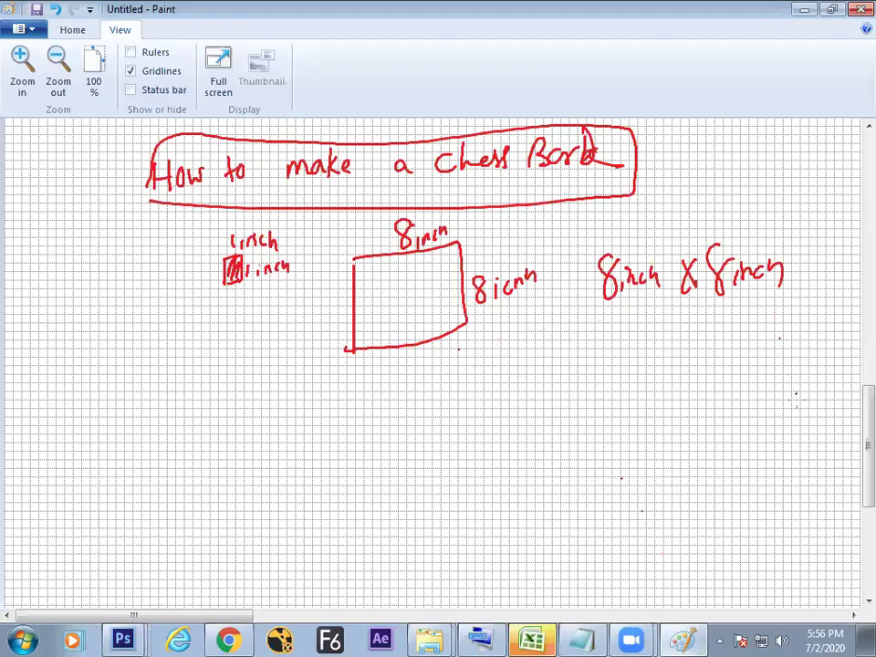
left_click_drag(850, 417, 852, 301)
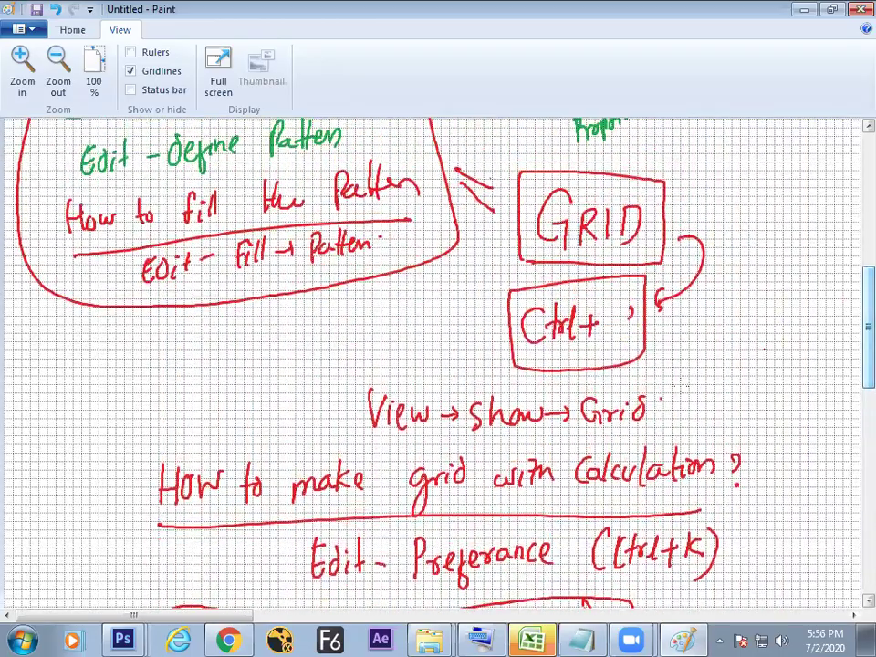
left_click_drag(128, 615, 225, 615)
left_click_drag(356, 208, 524, 207)
mouse_move(524, 173)
left_mouse_down()
mouse_move(527, 187)
mouse_move(553, 201)
left_mouse_up()
mouse_move(562, 167)
left_mouse_down()
mouse_move(566, 201)
mouse_move(575, 177)
left_mouse_up()
left_click_drag(573, 193, 599, 199)
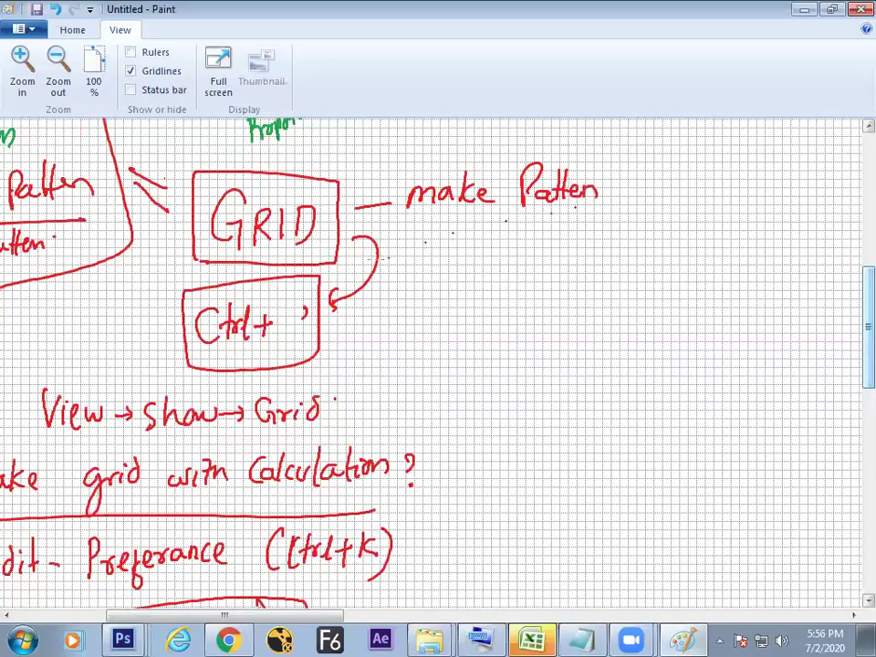
Draw an arrow from the GRID box and handwrite "Split the Screen" under the "make Patten" note.
mouse_move(354, 230)
left_mouse_down()
mouse_move(418, 235)
mouse_move(459, 254)
mouse_move(450, 258)
mouse_move(516, 263)
left_mouse_up()
left_click(506, 235)
left_click_drag(509, 242, 554, 254)
mouse_move(566, 228)
left_mouse_down()
mouse_move(565, 254)
mouse_move(574, 254)
left_mouse_up()
mouse_move(577, 246)
left_mouse_down()
mouse_move(586, 252)
mouse_move(564, 239)
left_mouse_up()
left_click_drag(618, 228, 607, 248)
mouse_move(633, 235)
left_mouse_down()
mouse_move(630, 245)
mouse_move(650, 236)
left_mouse_up()
left_click_drag(652, 240, 705, 237)
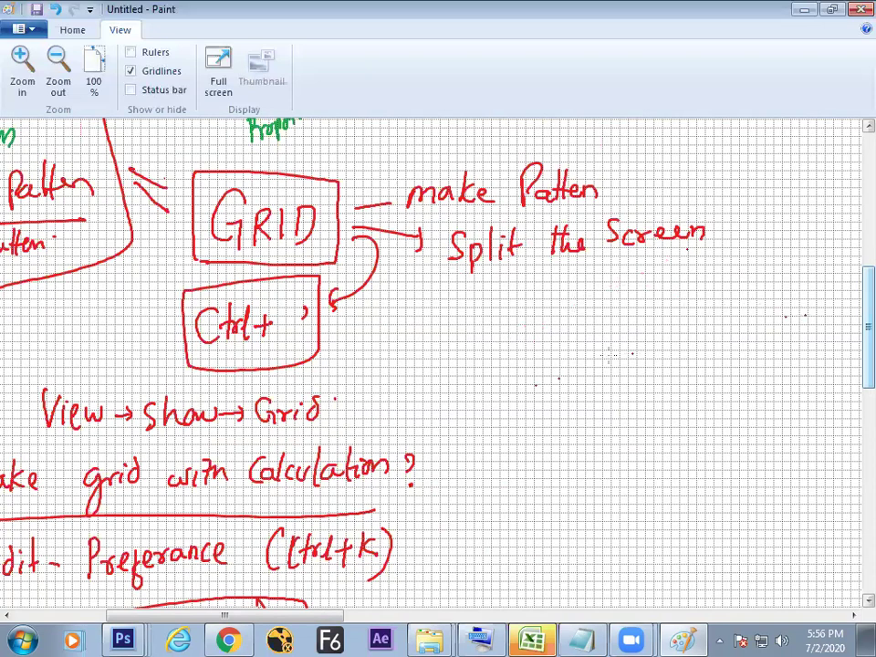
Handwrite "example = Chess Board" in the empty area below the "Split the Screen" note.
mouse_move(508, 422)
left_mouse_down()
mouse_move(503, 432)
mouse_move(523, 432)
left_mouse_up()
mouse_move(523, 416)
left_mouse_down()
mouse_move(512, 432)
mouse_move(533, 437)
mouse_move(597, 417)
left_mouse_up()
key("ctrl+z")
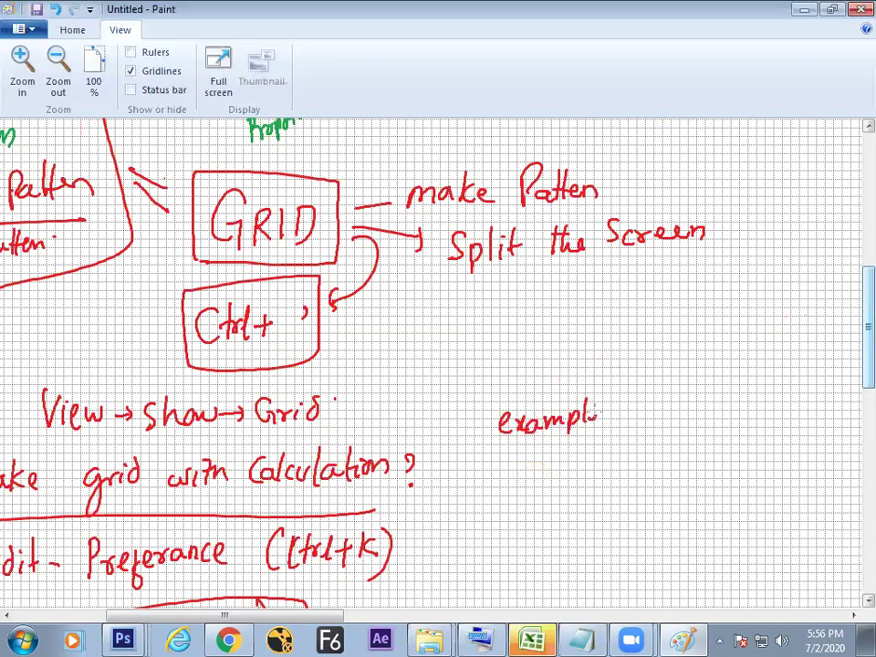
mouse_move(650, 404)
left_mouse_down()
mouse_move(642, 421)
mouse_move(694, 417)
left_mouse_up()
mouse_move(698, 398)
left_mouse_down()
mouse_move(702, 417)
mouse_move(744, 394)
mouse_move(767, 401)
mouse_move(776, 391)
left_mouse_up()
left_click_drag(782, 395, 786, 381)
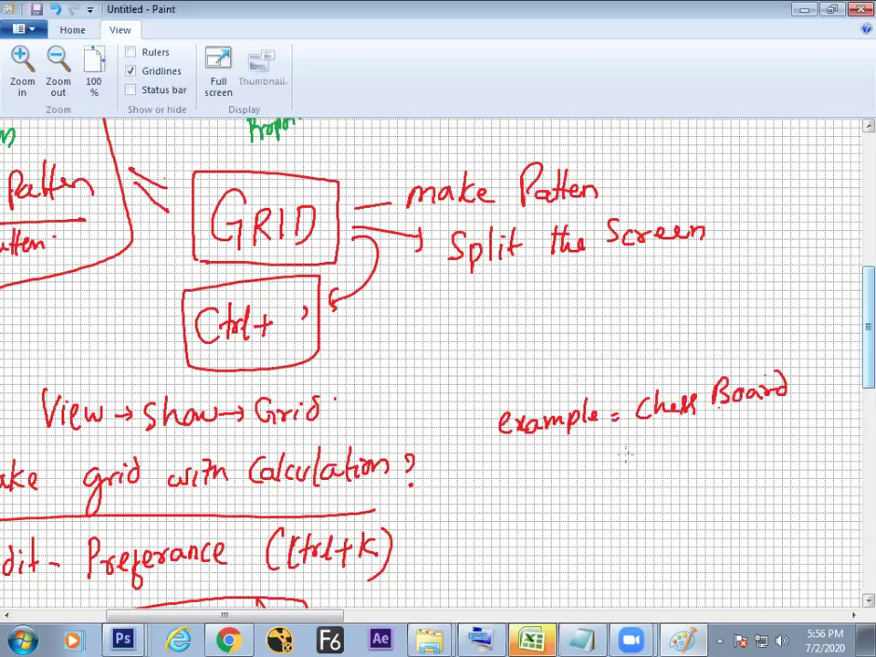
Handwrite "Patten making" and "Texture" under "Chess Board" and number the three examples 1 to 3.
mouse_move(653, 456)
left_mouse_down()
mouse_move(682, 465)
mouse_move(681, 453)
mouse_move(706, 454)
mouse_move(722, 472)
mouse_move(728, 457)
mouse_move(783, 453)
mouse_move(770, 448)
mouse_move(799, 445)
mouse_move(828, 450)
left_mouse_up()
left_click_drag(829, 445, 835, 463)
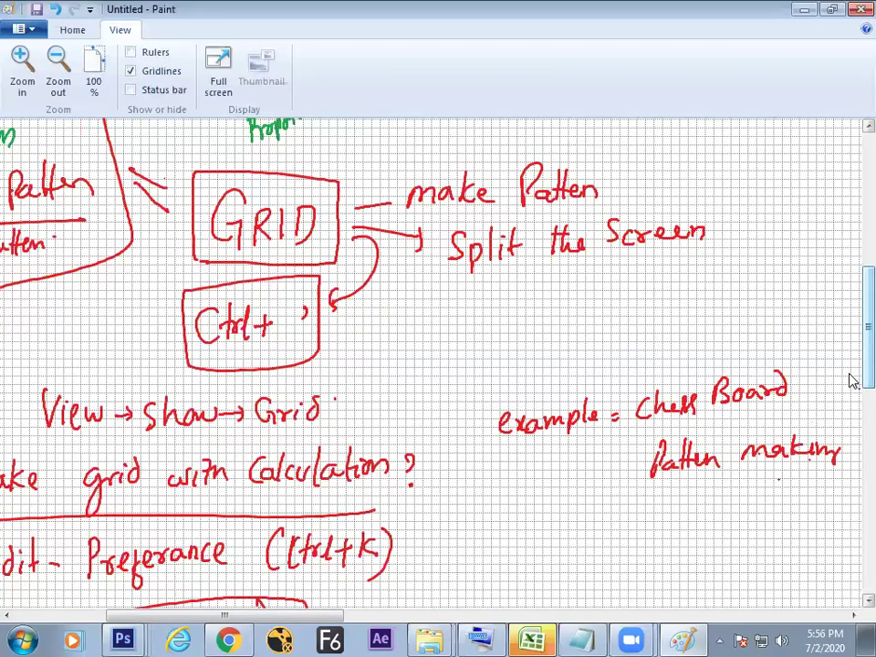
scroll(776, 422, "down", 3)
left_click_drag(658, 434, 681, 430)
mouse_move(670, 432)
left_mouse_down()
mouse_move(673, 456)
mouse_move(689, 450)
left_mouse_up()
mouse_move(691, 442)
left_mouse_down()
mouse_move(700, 453)
mouse_move(692, 454)
left_mouse_up()
mouse_move(703, 434)
left_mouse_down()
mouse_move(713, 452)
mouse_move(735, 434)
mouse_move(756, 438)
left_mouse_up()
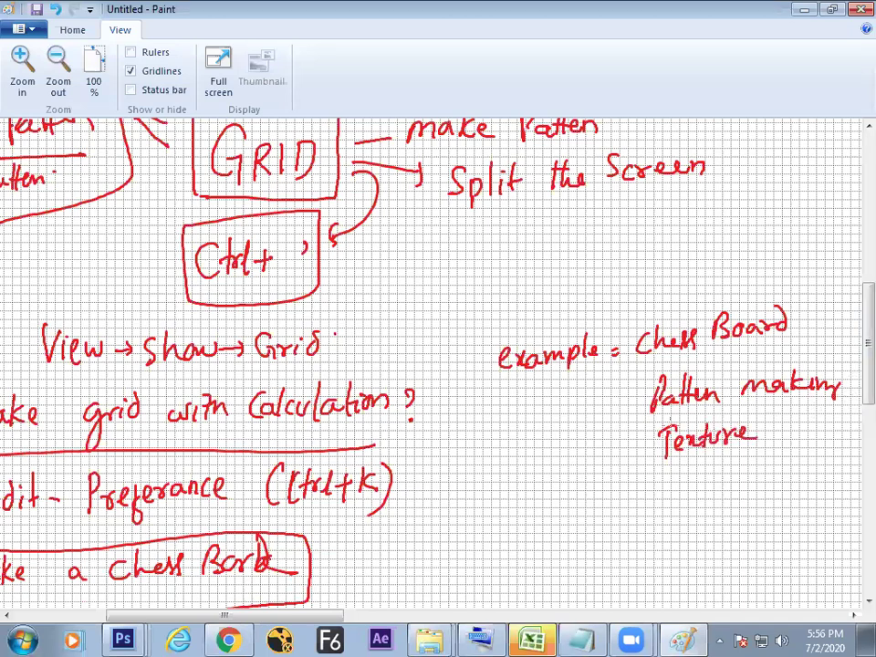
mouse_move(628, 389)
left_mouse_down()
mouse_move(636, 398)
mouse_move(632, 452)
left_mouse_up()
Box the "Split the Screen" note and sketch a rectangle divided into three columns above it.
left_click_drag(865, 309, 865, 280)
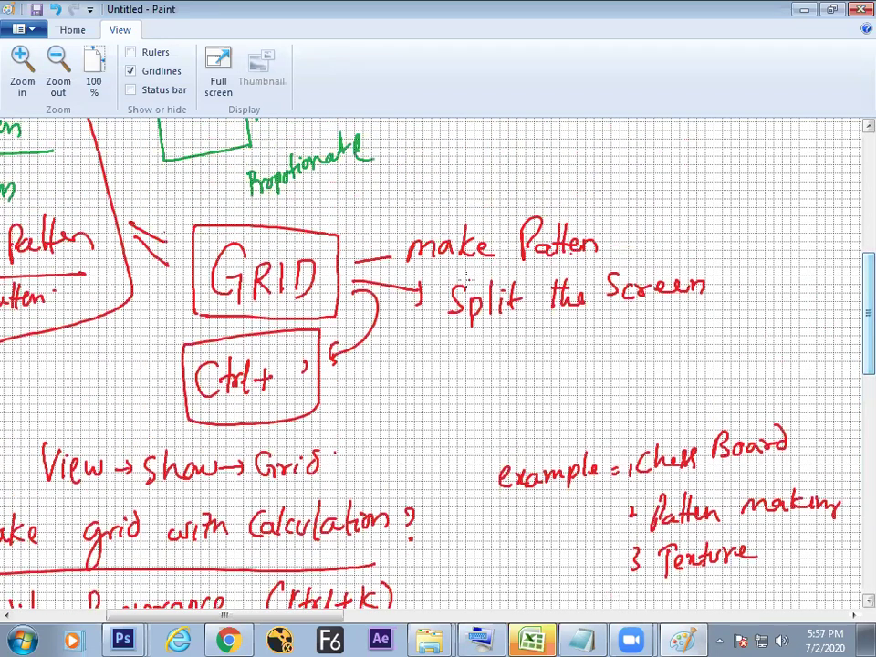
mouse_move(439, 276)
left_mouse_down()
mouse_move(731, 264)
mouse_move(669, 327)
mouse_move(467, 344)
mouse_move(438, 312)
left_mouse_up()
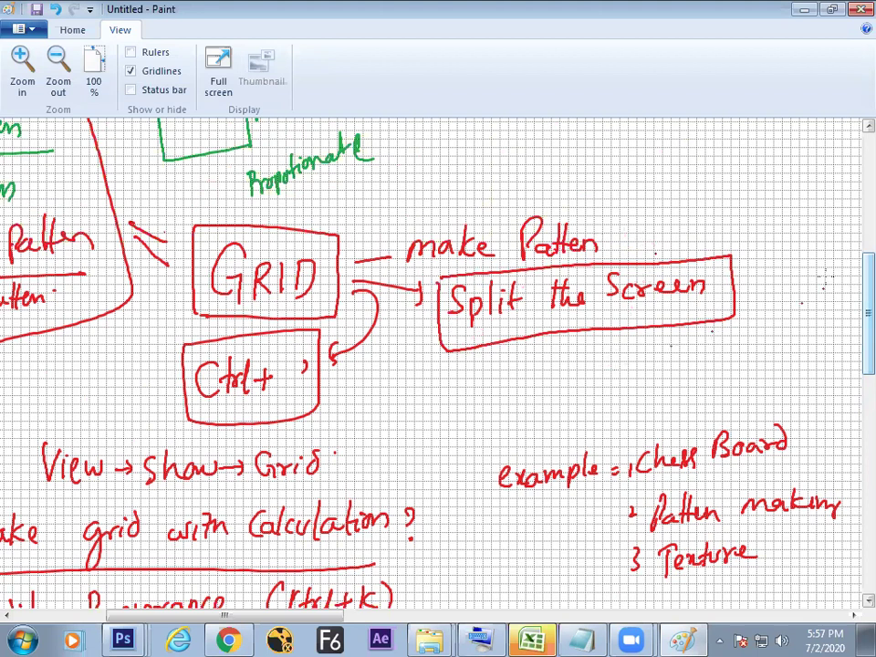
left_click_drag(865, 274, 865, 244)
left_click_drag(621, 186, 617, 313)
mouse_move(641, 187)
left_mouse_down()
mouse_move(761, 183)
mouse_move(783, 203)
mouse_move(778, 284)
left_mouse_up()
left_click_drag(620, 299, 770, 299)
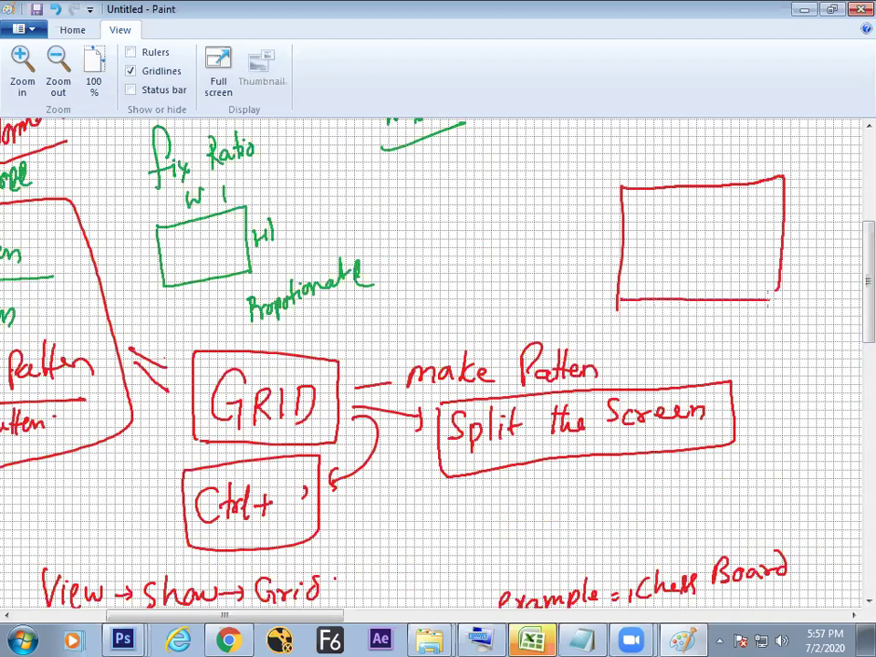
left_click_drag(668, 175, 665, 297)
left_click_drag(728, 175, 717, 285)
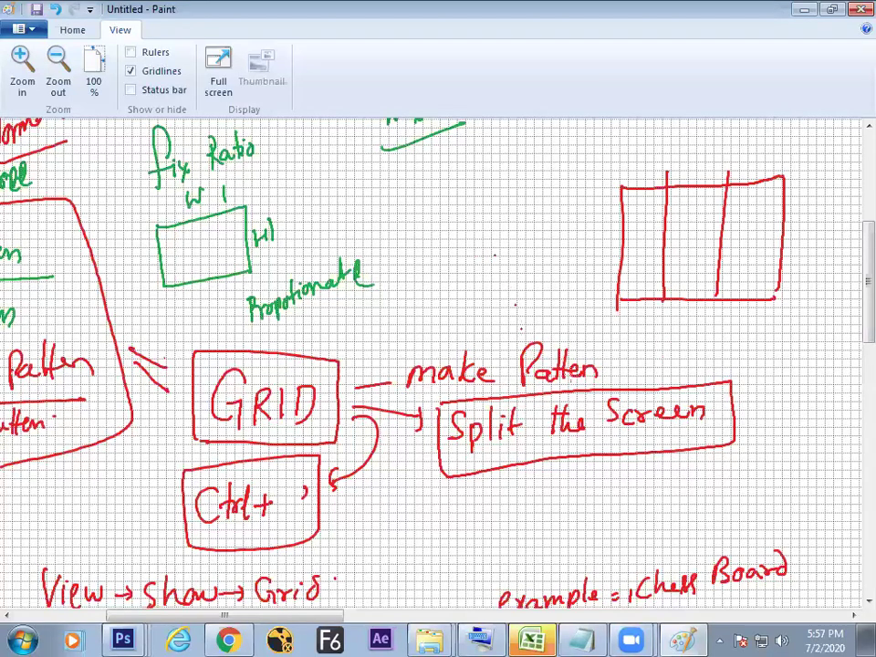
Draw arrows from the "Split the Screen" box and the GRID box toward the three-column rectangle and add a check mark above it.
left_click_drag(678, 375, 675, 325)
left_click_drag(371, 330, 553, 279)
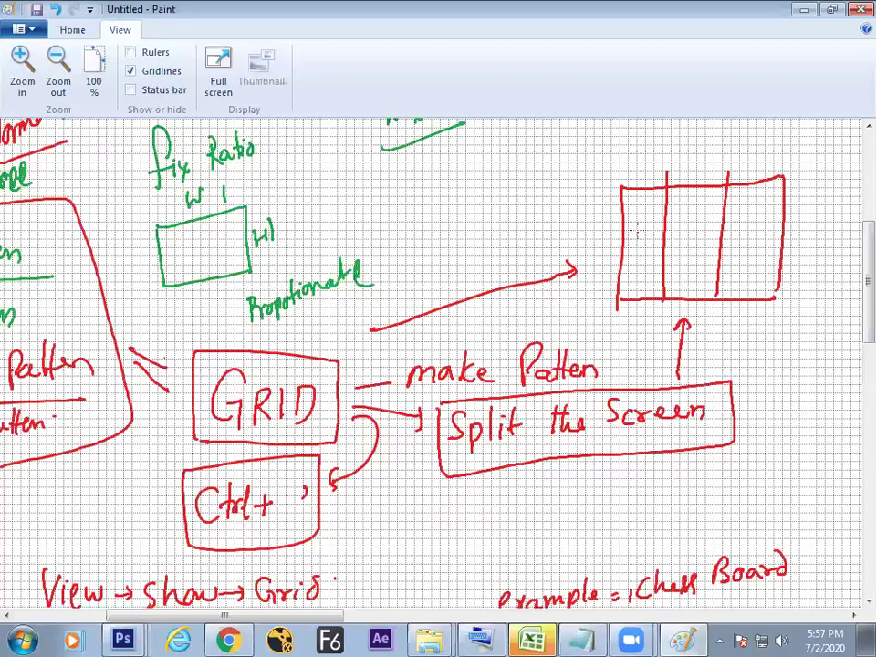
left_click_drag(631, 152, 666, 140)
Switch to Photoshop, create a new document with the Default Photoshop Size preset, and enlarge its window around the canvas.
left_click(123, 639)
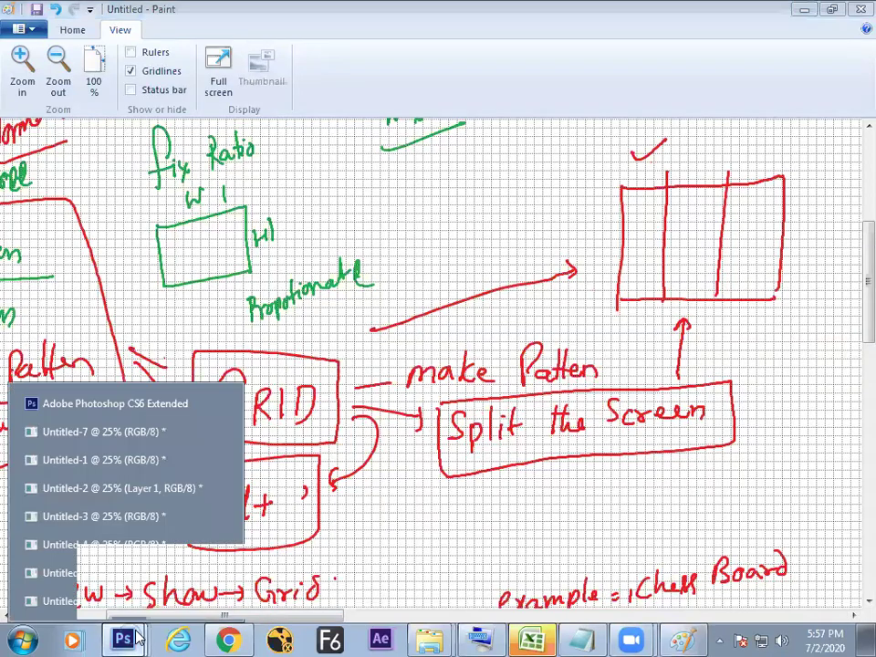
left_click(166, 427)
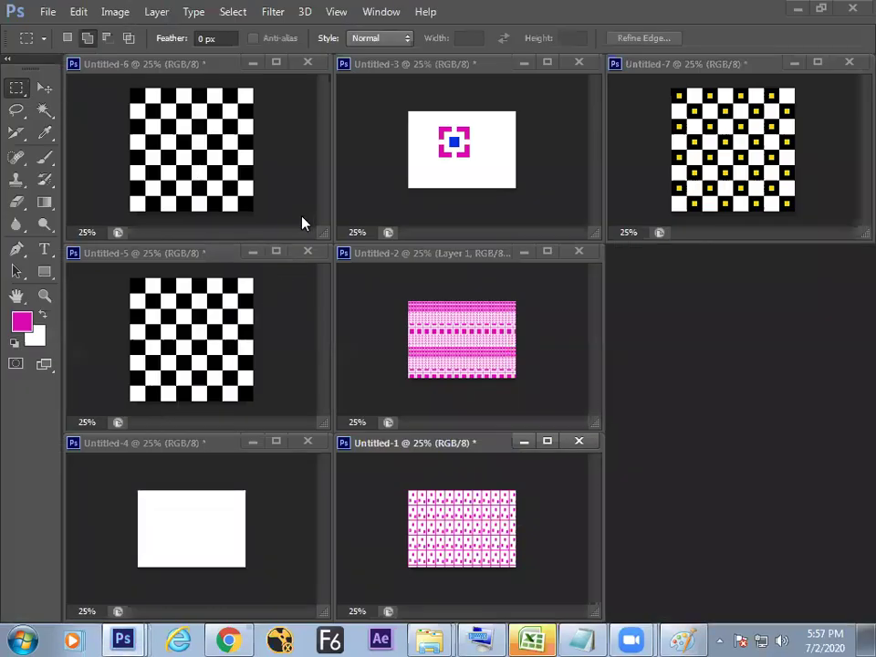
key("ctrl+n")
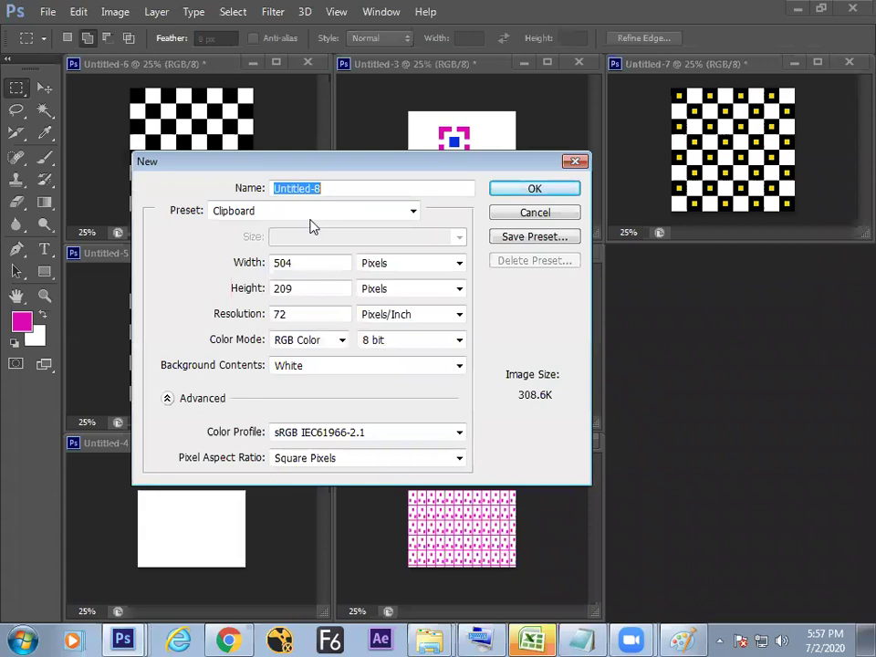
left_click(316, 214)
left_click(306, 244)
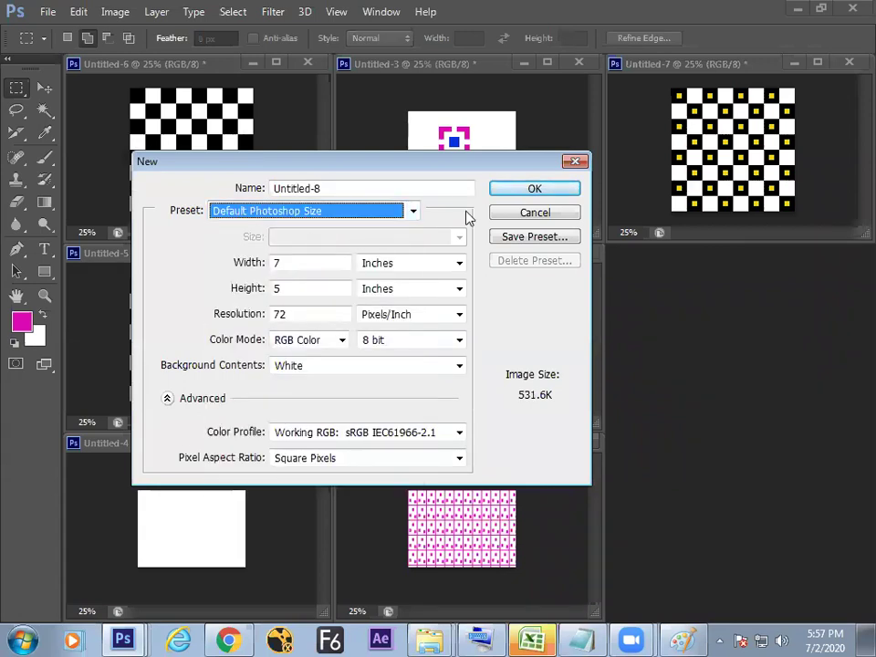
left_click(543, 208)
left_click_drag(508, 459, 398, 130)
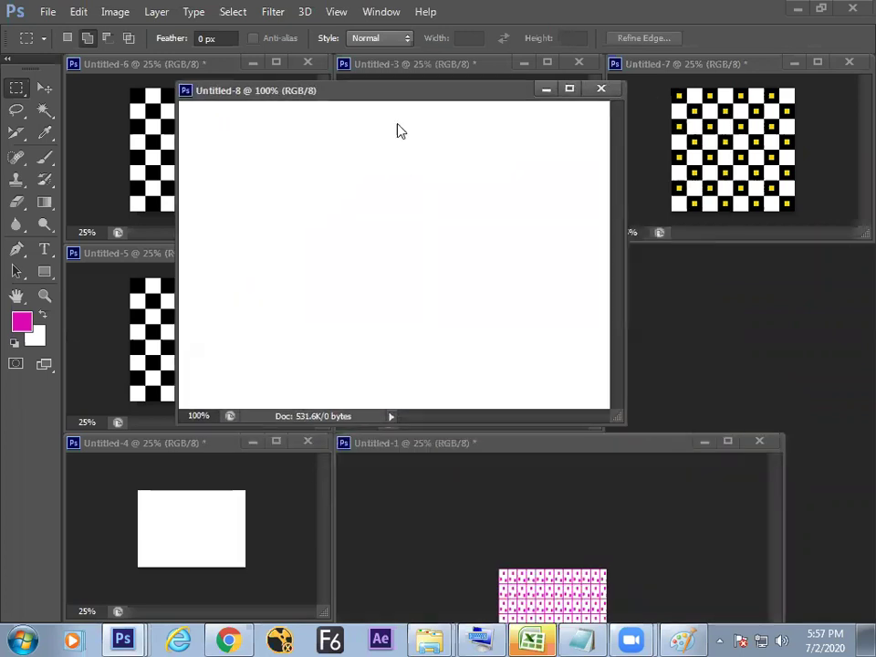
left_click_drag(618, 416, 663, 453)
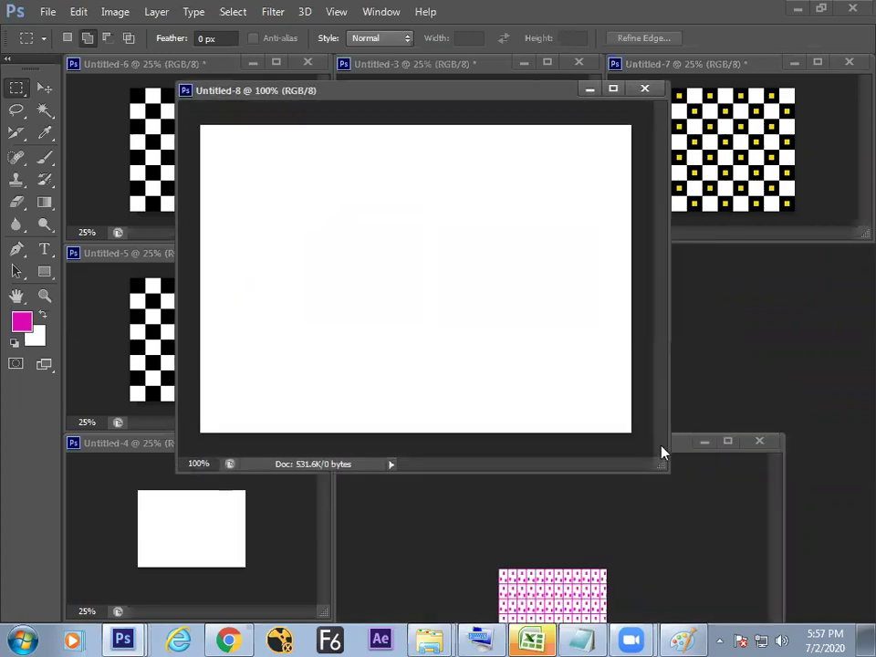
Show the grid on the new blank document.
left_click(340, 13)
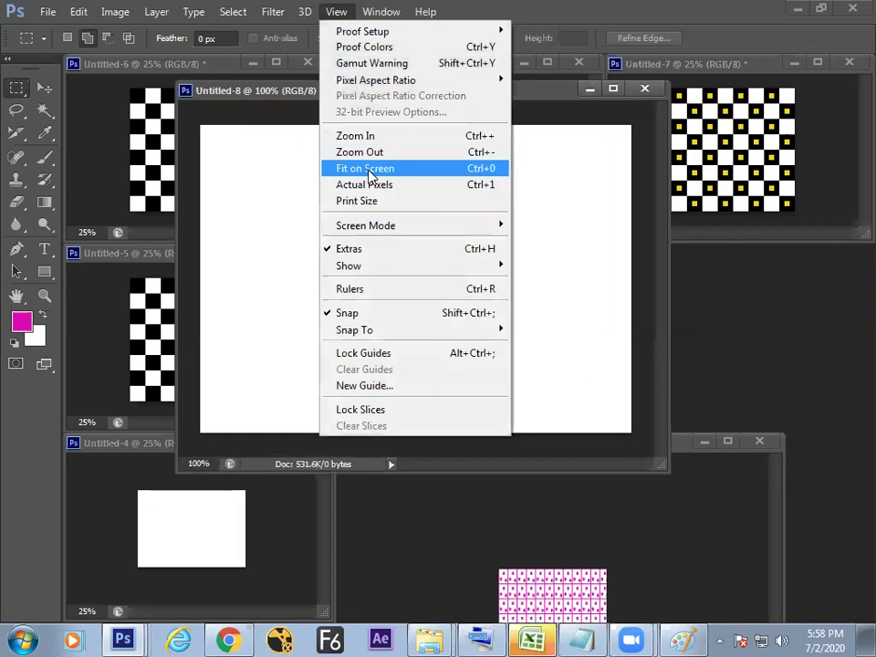
mouse_move(369, 270)
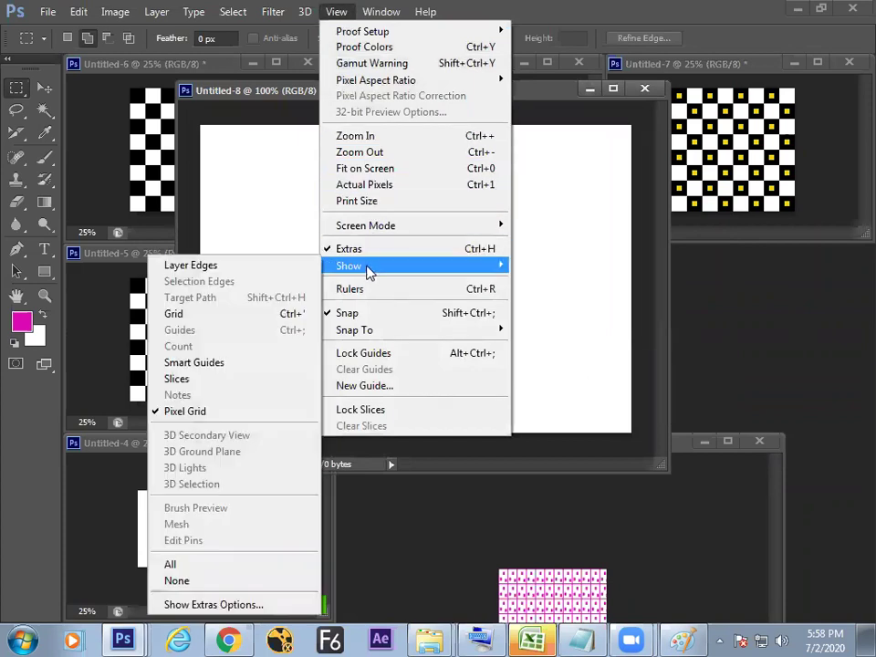
left_click(302, 315)
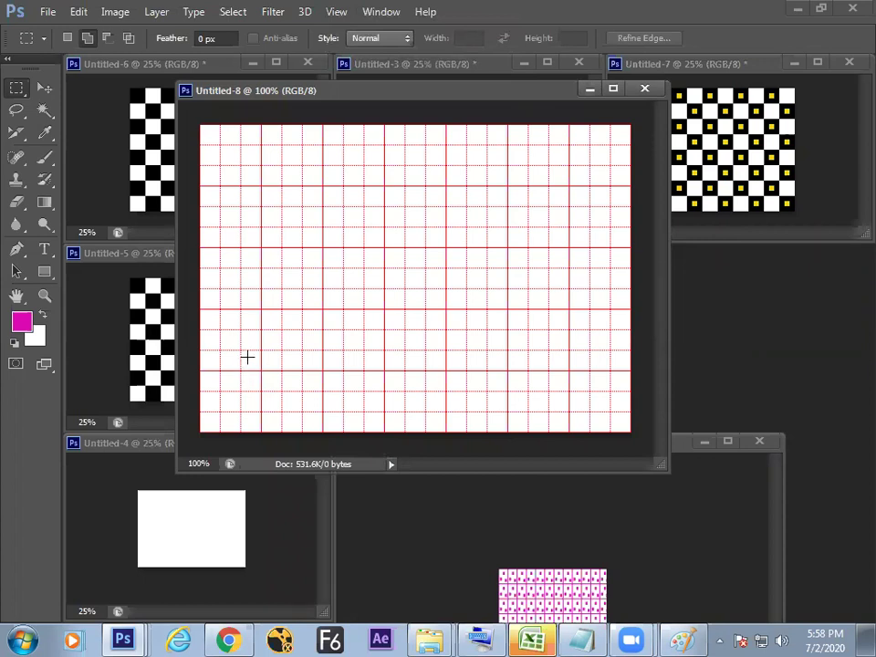
Set the grid preferences to a gridline every 100 percent.
left_click(82, 14)
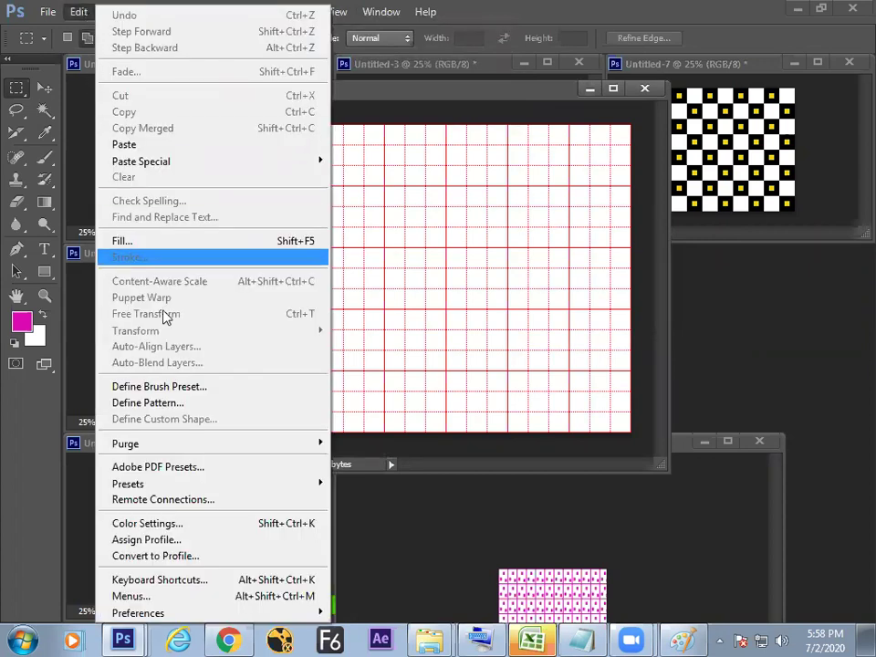
mouse_move(219, 613)
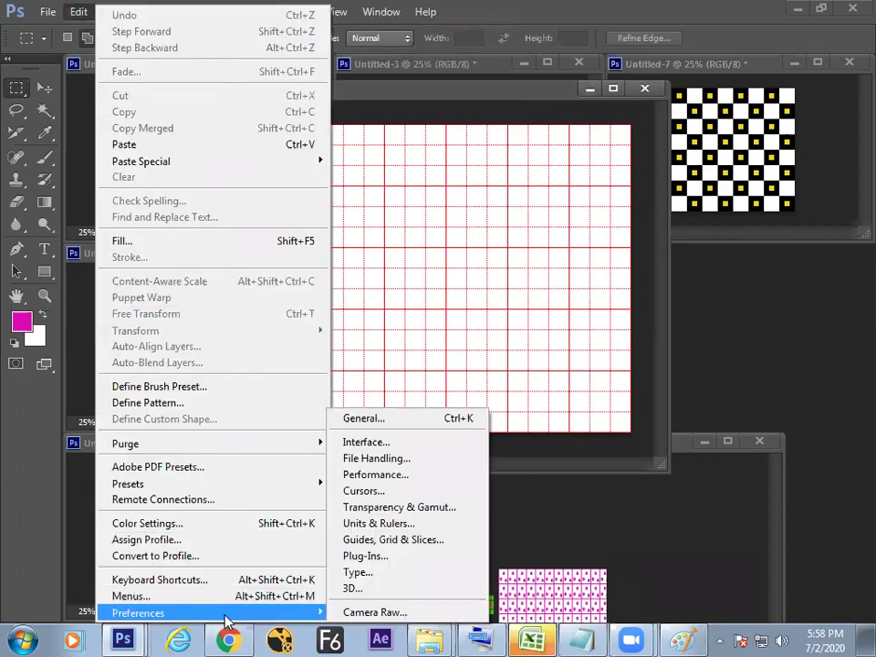
left_click(405, 540)
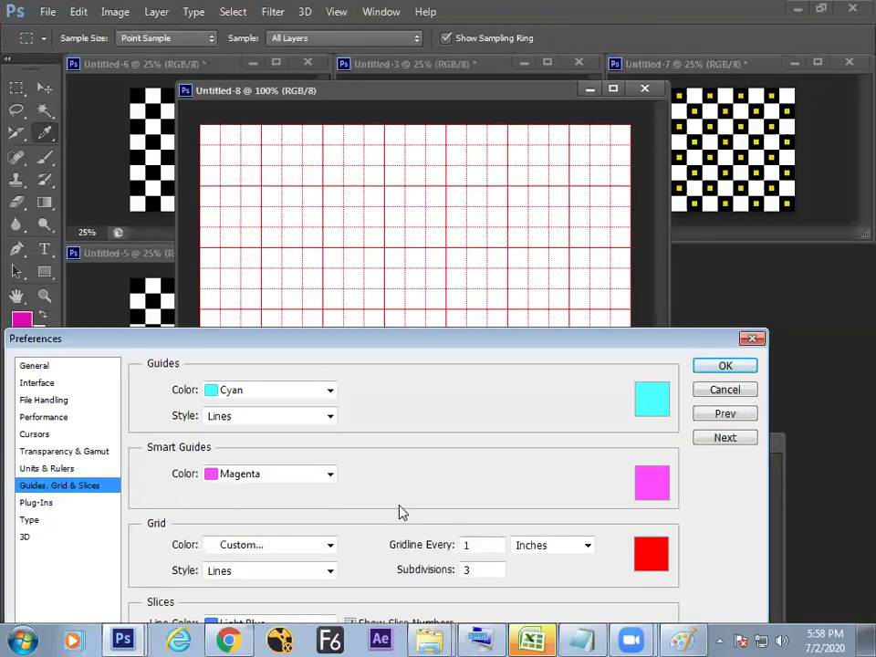
left_click_drag(432, 344, 398, 299)
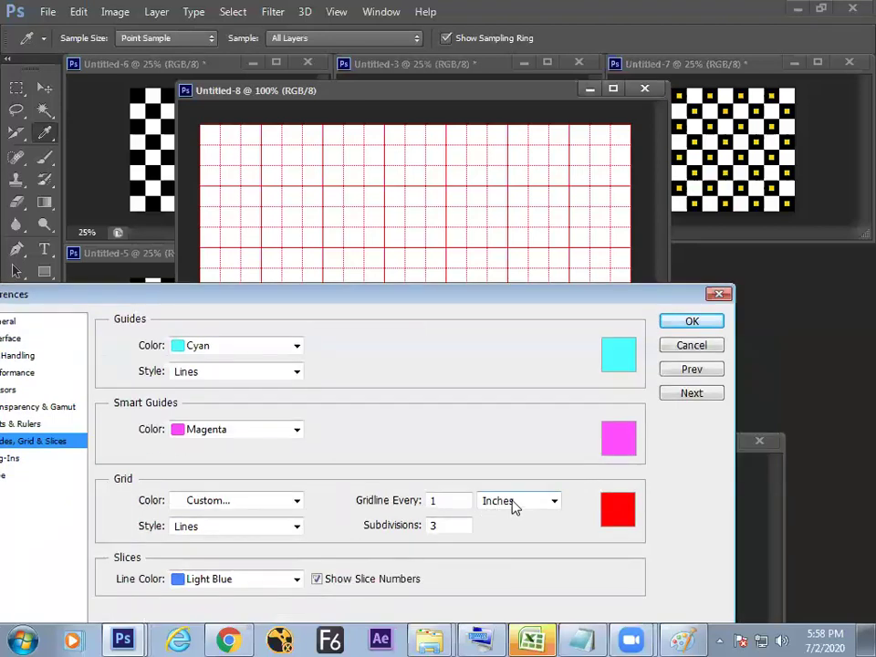
left_click(513, 505)
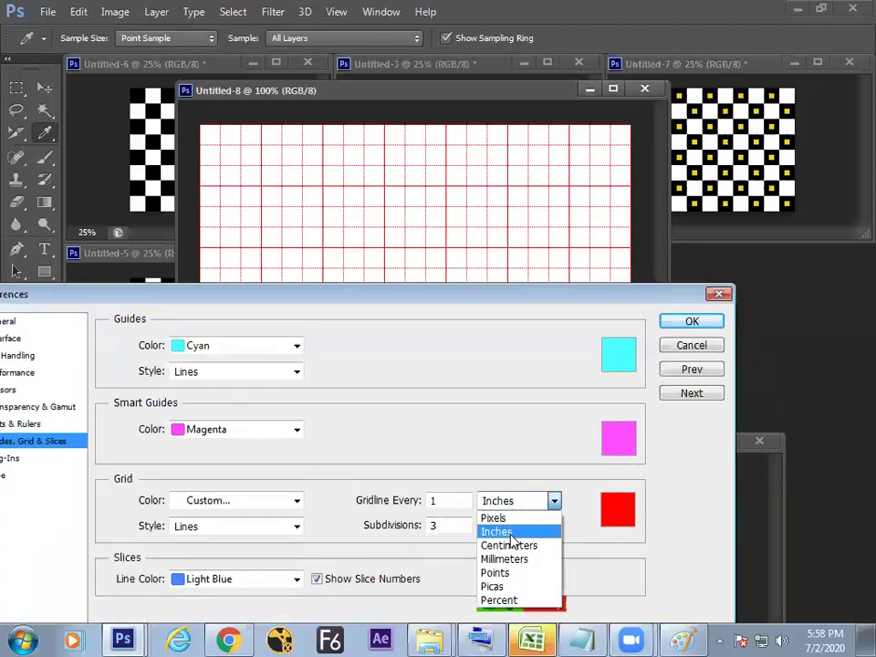
left_click(512, 601)
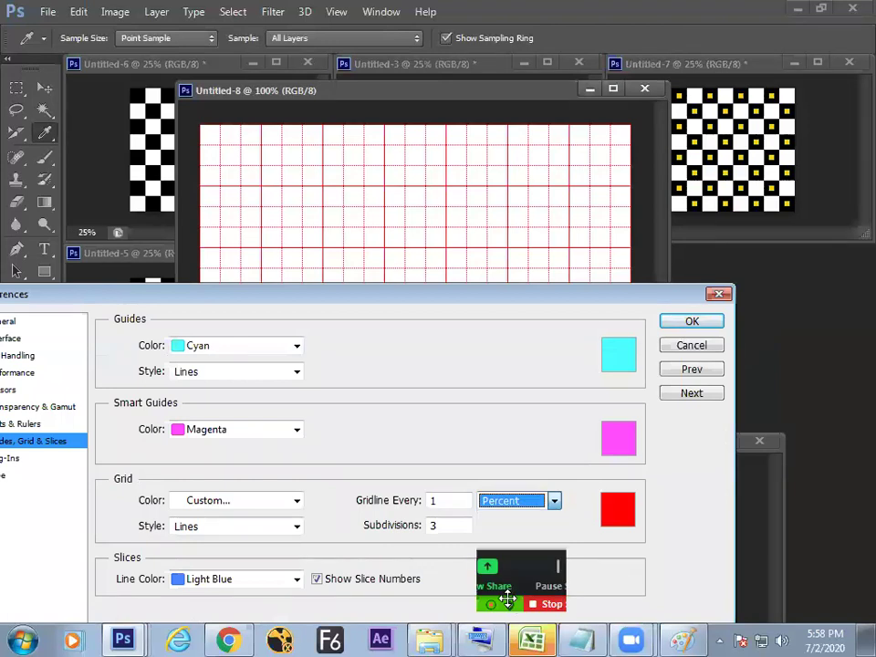
left_click(456, 505)
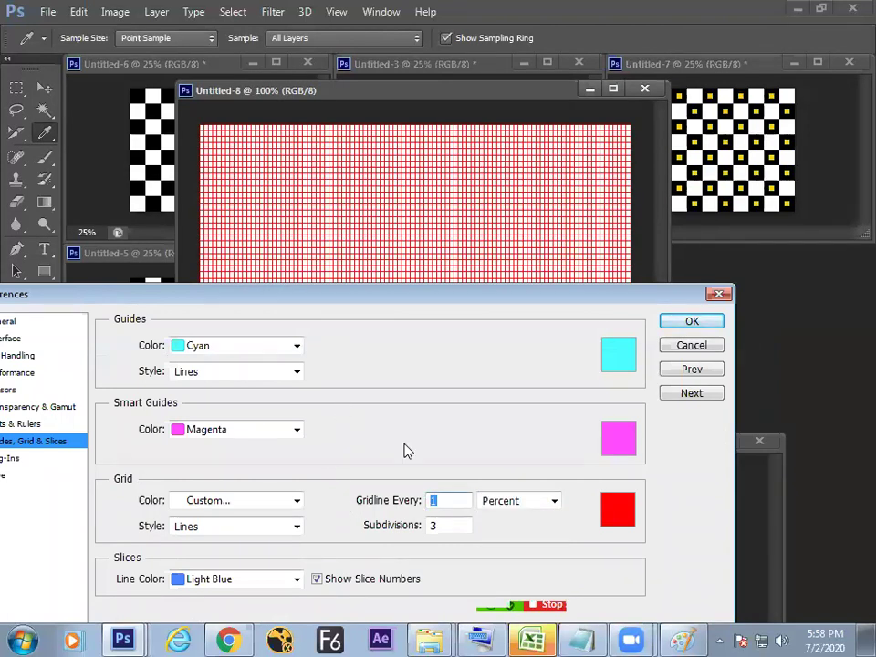
type("100")
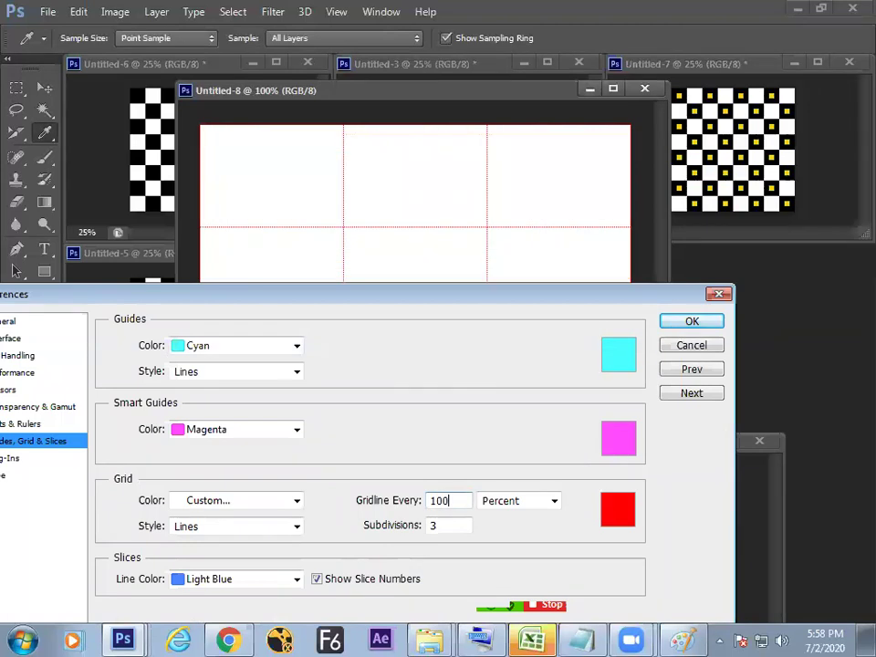
Try 5 grid subdivisions, settle on 3, and apply the grid preferences.
left_click_drag(449, 299, 320, 335)
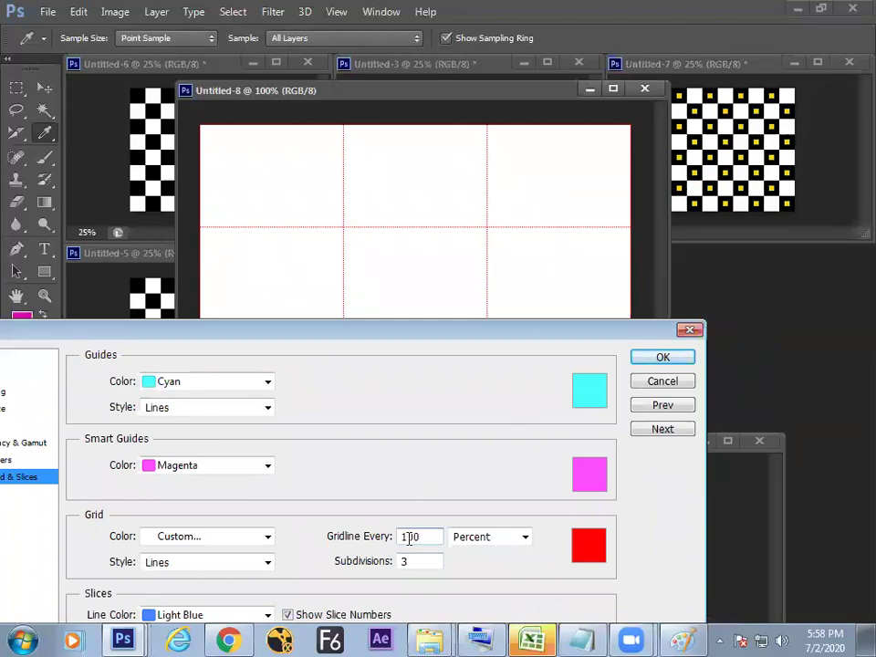
key("ctrl+a")
type("5")
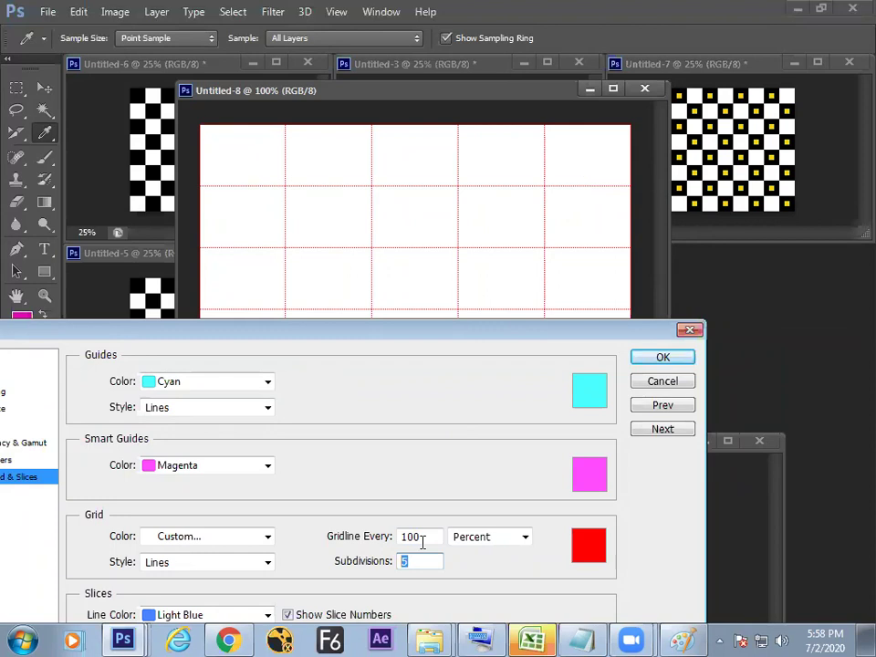
type("3")
left_click(662, 357)
Select the full-height first column along the gridlines and fill it with yellow.
key("m")
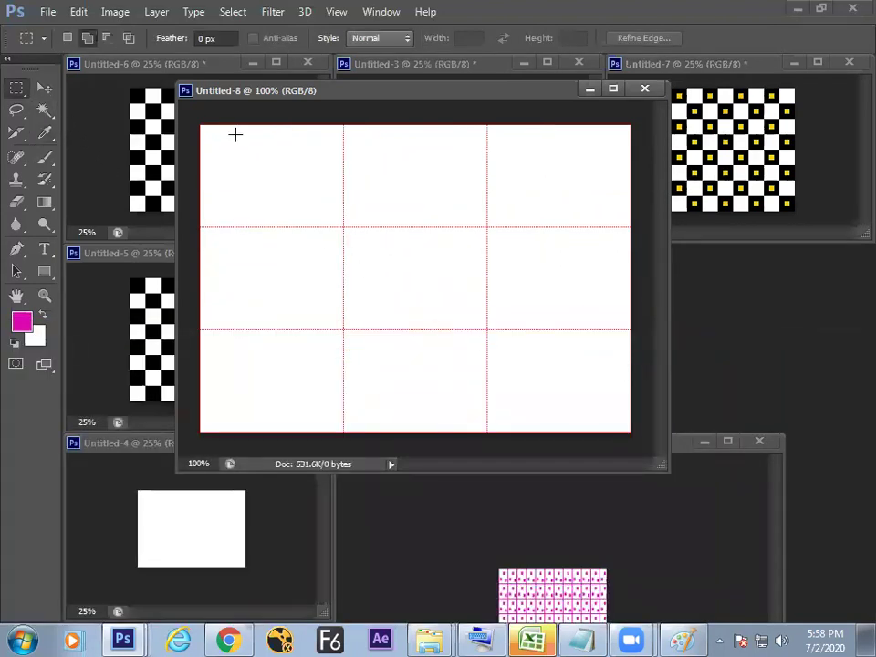
left_click_drag(198, 123, 343, 430)
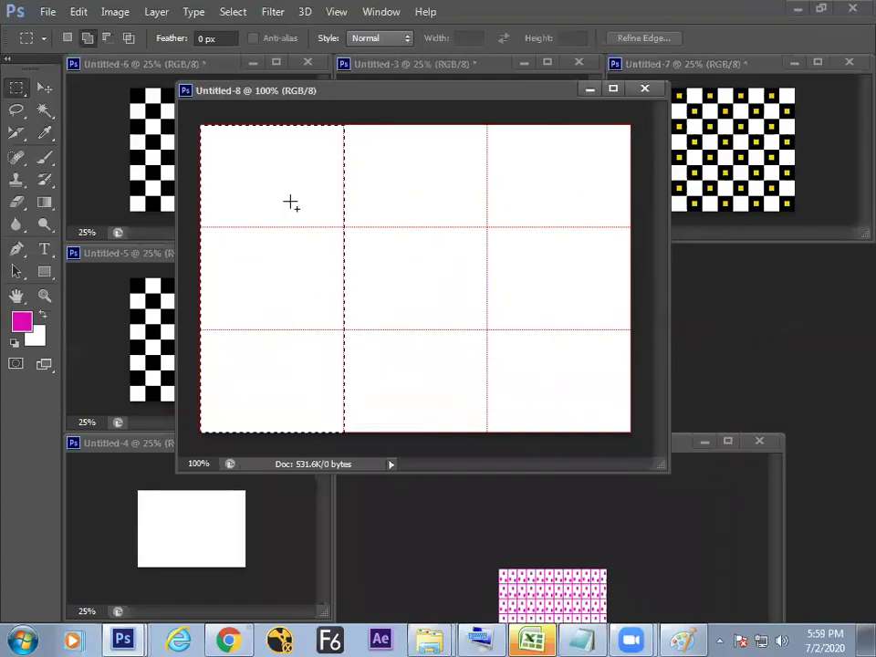
right_click(344, 256)
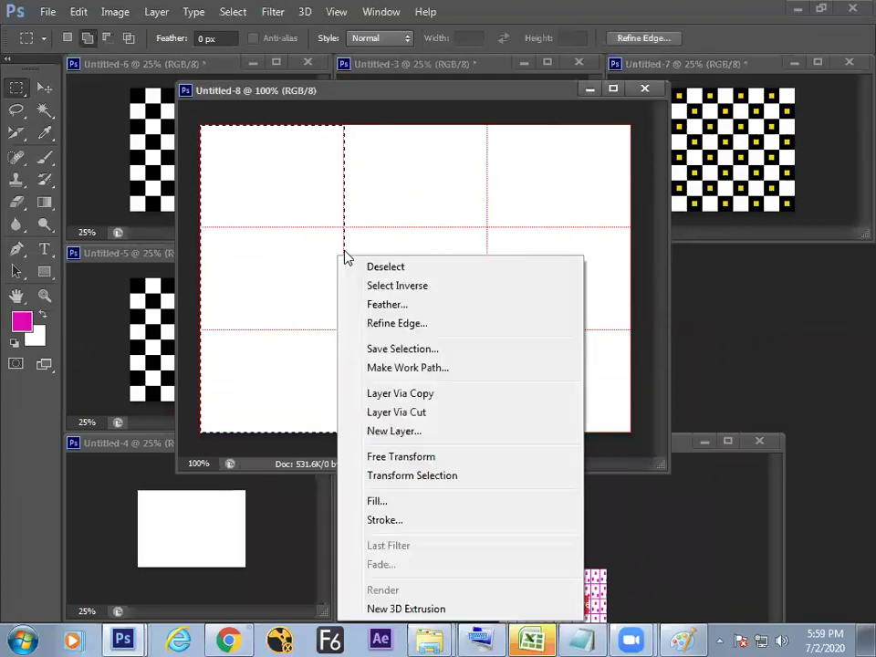
left_click(414, 503)
left_click(573, 219)
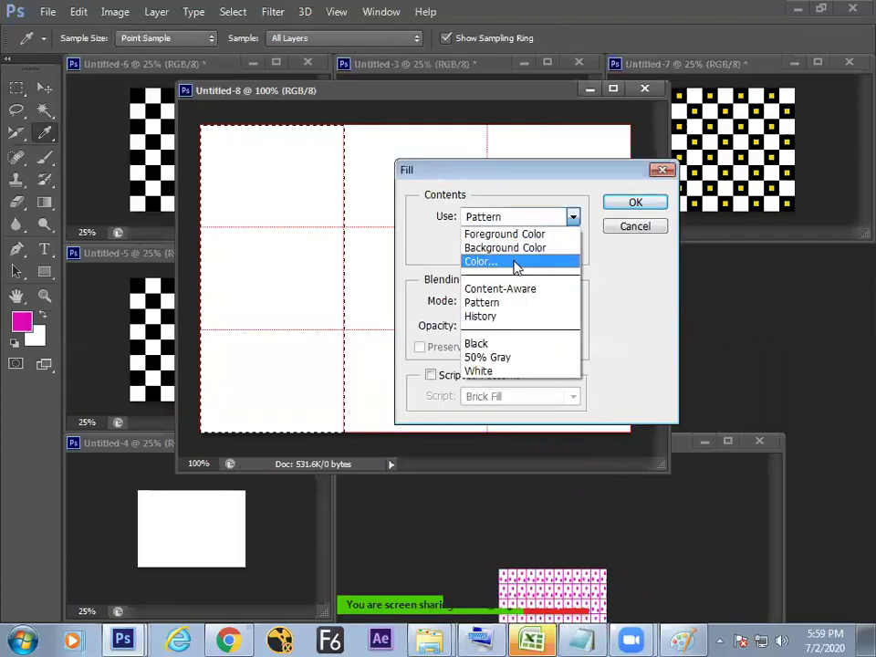
left_click(513, 261)
left_click(551, 334)
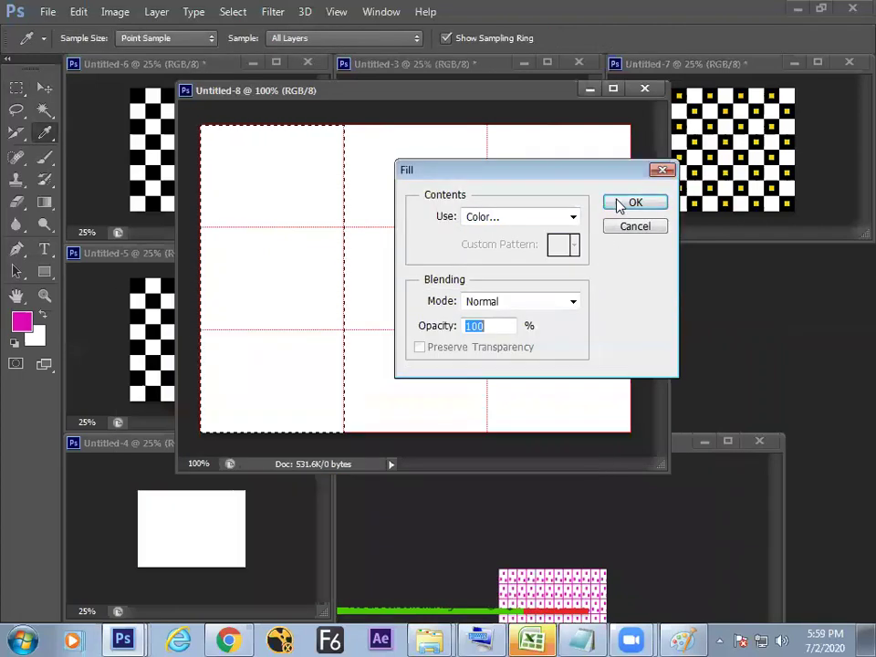
left_click(624, 202)
Extend the selection to the full-height third column, fill it with bright blue, and deselect.
left_click_drag(487, 125, 638, 428)
right_click(570, 286)
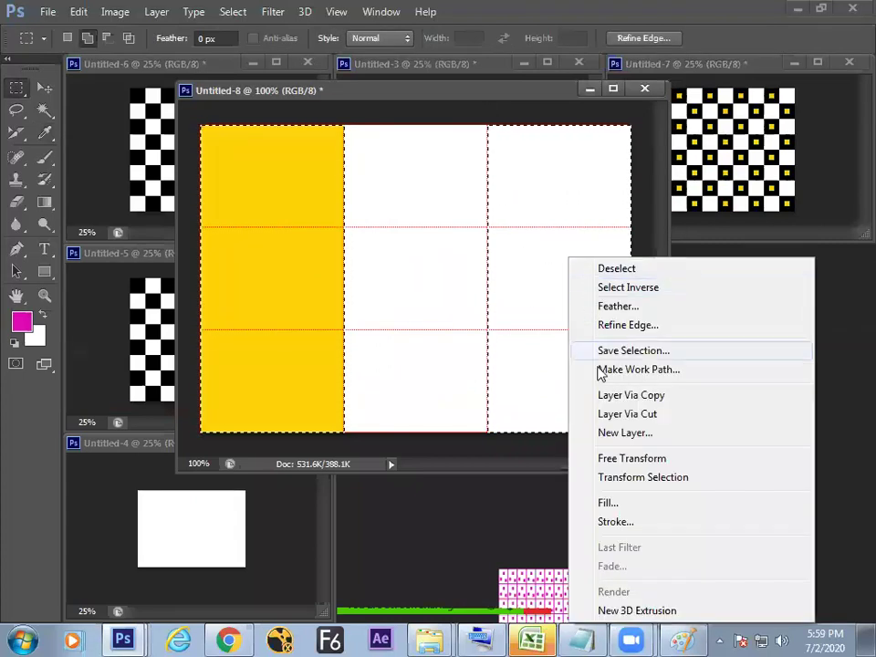
left_click(613, 502)
left_click(518, 219)
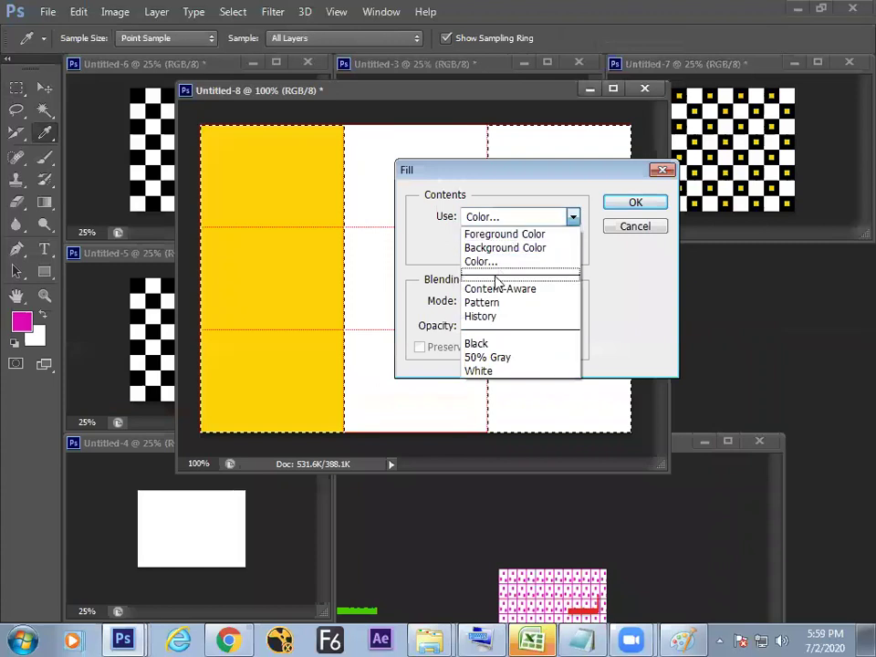
left_click(490, 264)
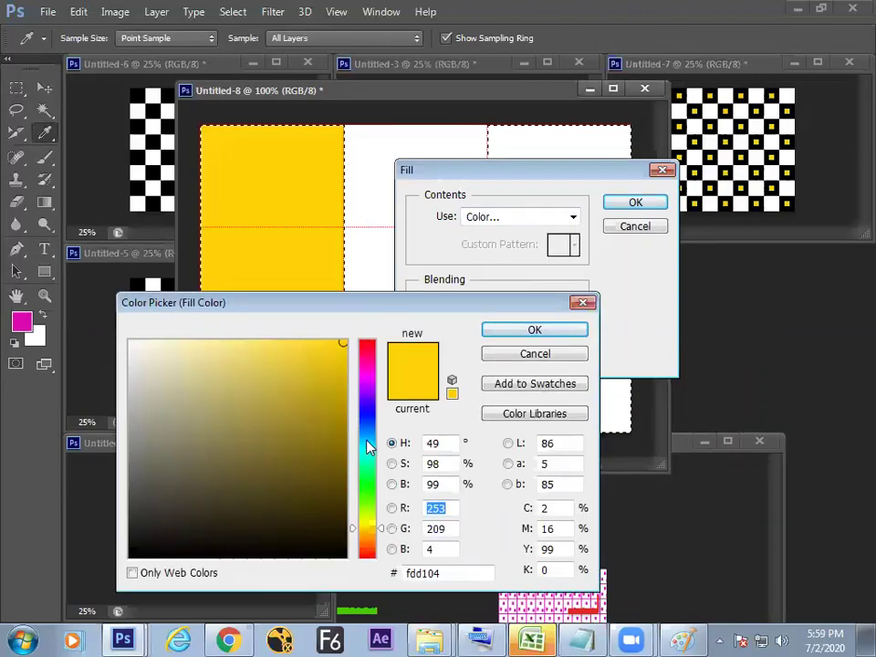
left_click(370, 447)
left_click(529, 331)
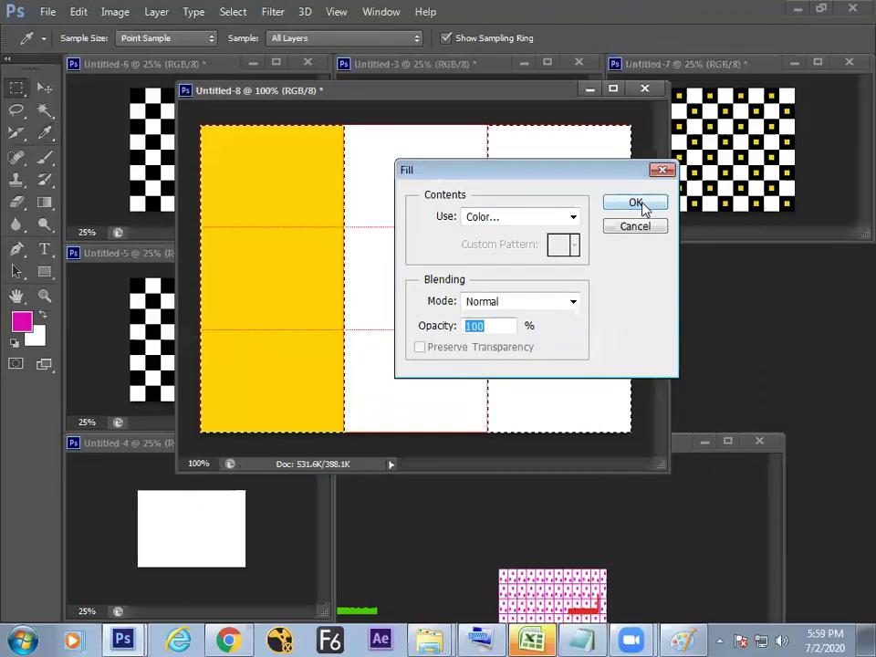
left_click(635, 203)
key("ctrl+d")
Select the first column again, fill it with orange-yellow, and deselect.
left_click_drag(198, 122, 344, 434)
right_click(308, 304)
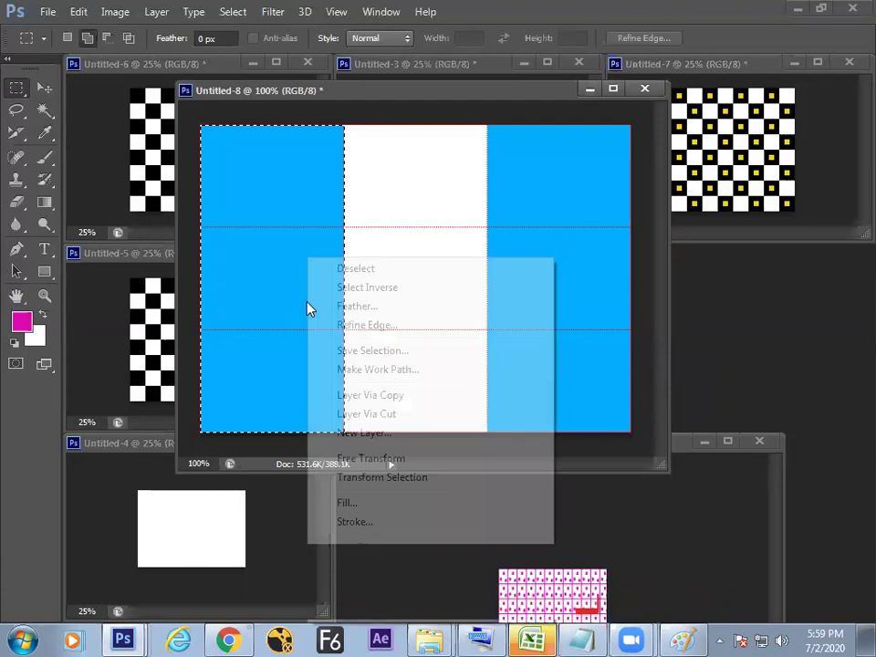
left_click(359, 507)
left_click(547, 217)
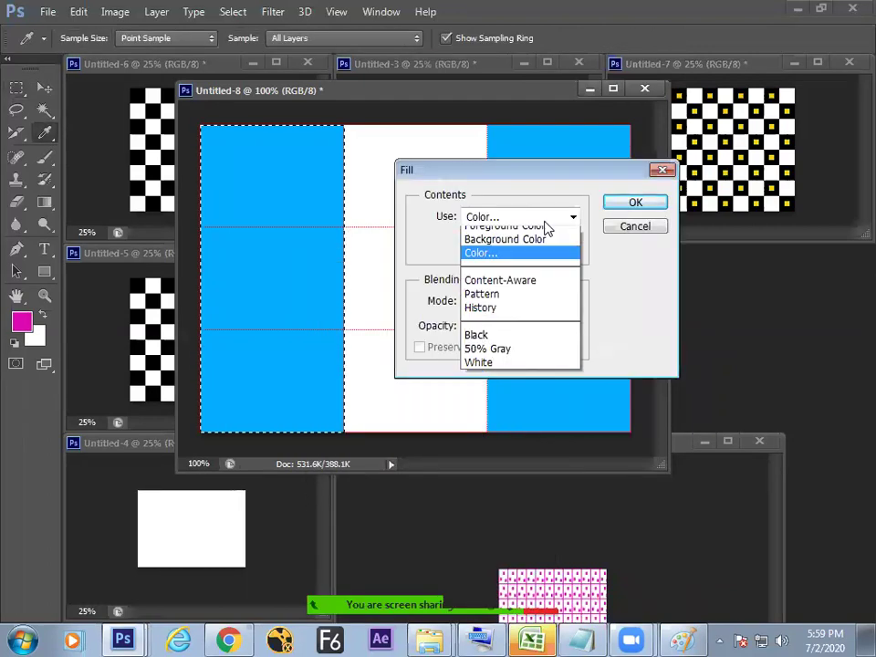
left_click(506, 263)
left_click_drag(368, 463, 371, 534)
left_click(532, 332)
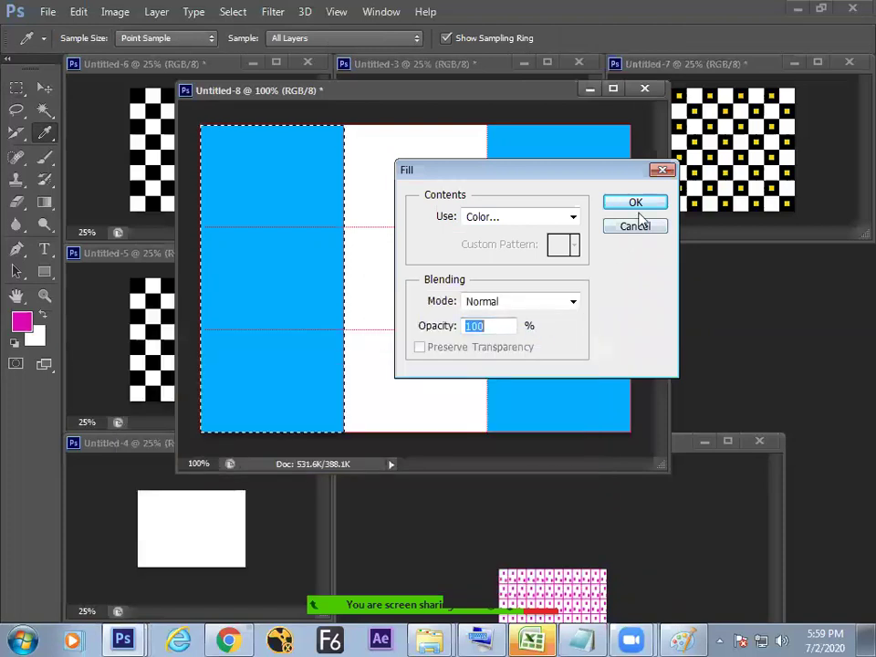
left_click(636, 202)
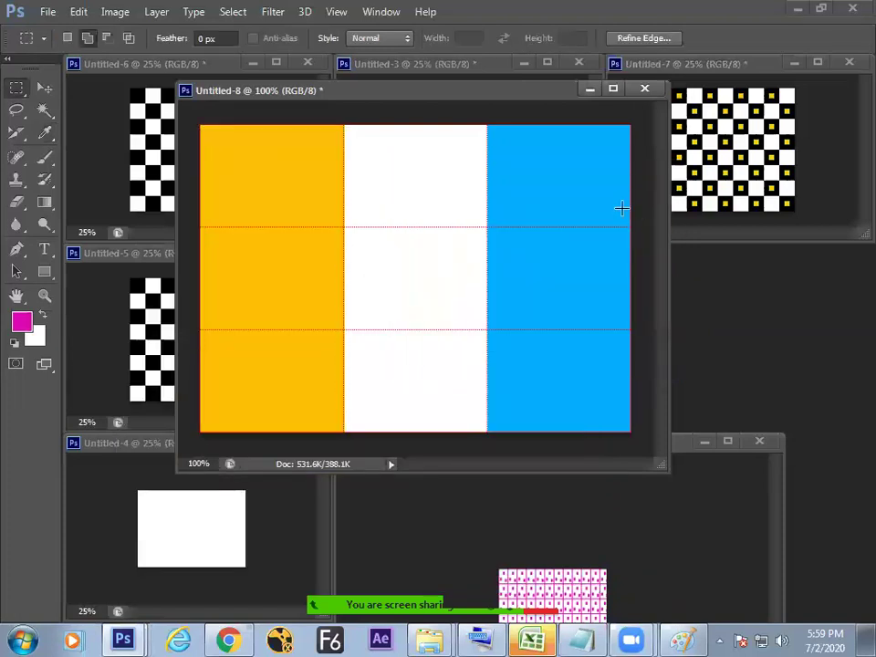
key("ctrl+d")
Preview the three-column image full screen on black with the interface hidden, checking it at different zoom levels.
key("Tab")
key("f")
key("f")
key("ctrl+minus")
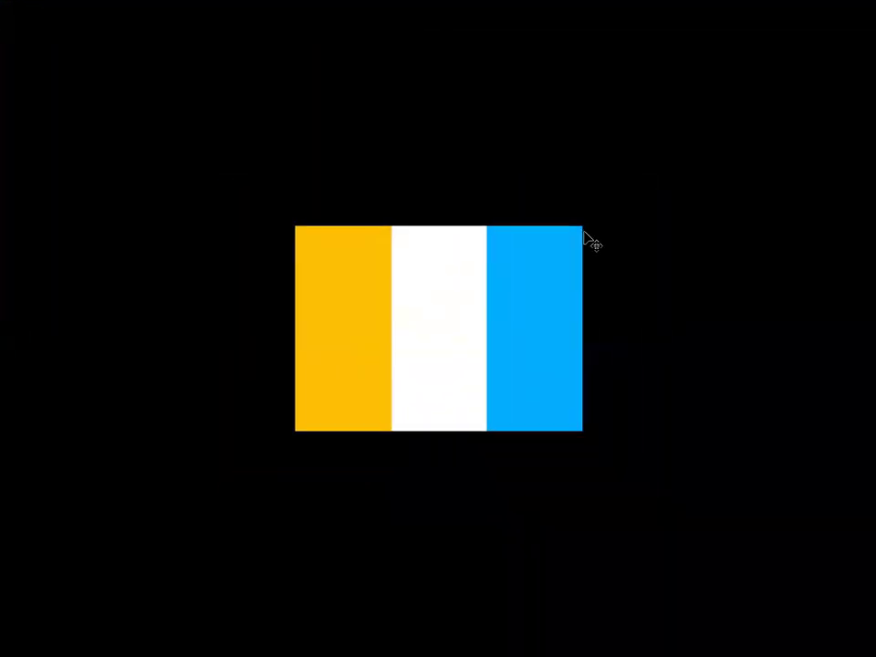
key("ctrl+plus")
key("ctrl+plus")
key("ctrl+minus")
key("m")
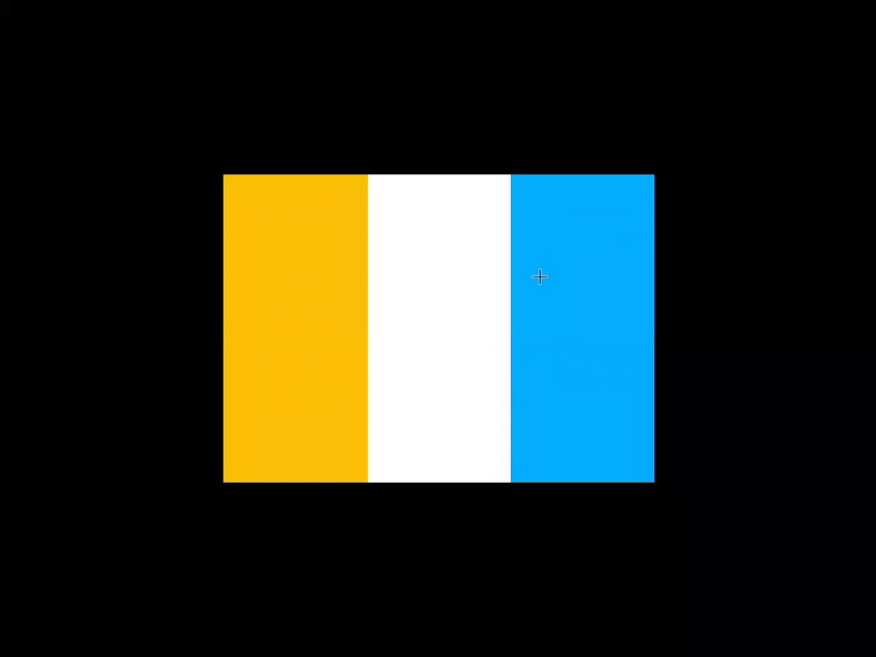
Exit the full-screen preview, restore the interface, and switch to the handwritten grid notes in Paint.
key("shift+f")
key("Tab")
key("shift+f")
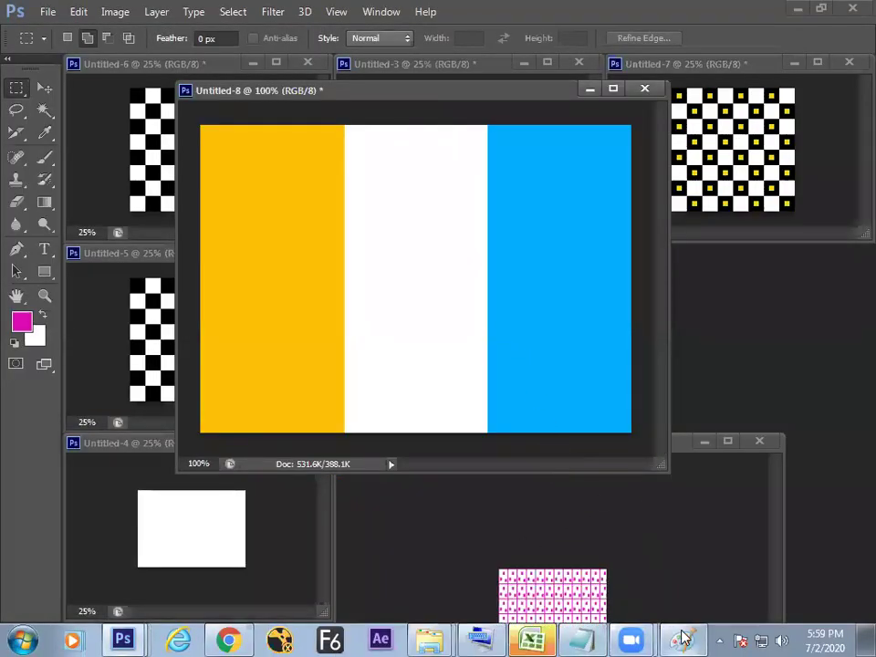
left_click(682, 639)
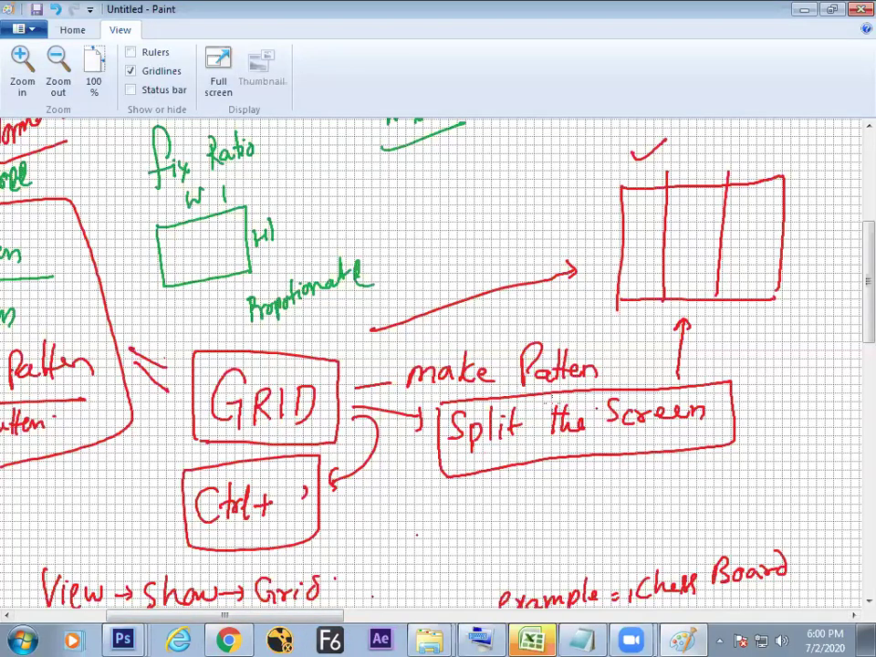
Shade the first and third columns of the three-column split-screen sketch with red strokes.
mouse_move(650, 199)
left_mouse_down()
mouse_move(628, 221)
mouse_move(631, 294)
left_mouse_up()
mouse_move(756, 187)
left_mouse_down()
mouse_move(721, 223)
mouse_move(726, 245)
left_mouse_up()
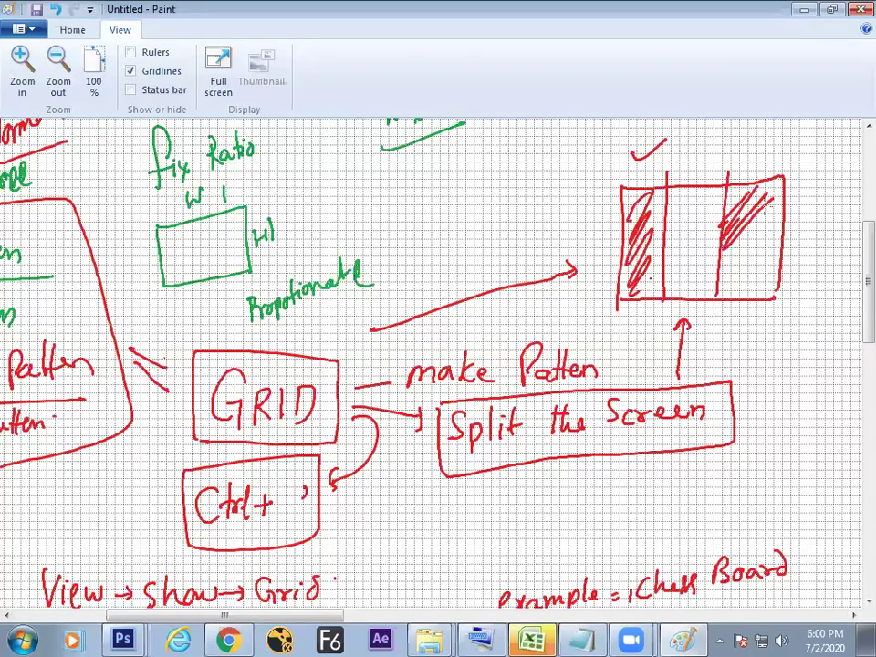
left_click_drag(773, 208, 726, 266)
mouse_move(776, 229)
left_mouse_down()
mouse_move(734, 285)
mouse_move(746, 290)
left_mouse_up()
mouse_move(659, 196)
left_mouse_down()
mouse_move(637, 242)
mouse_move(642, 284)
left_mouse_up()
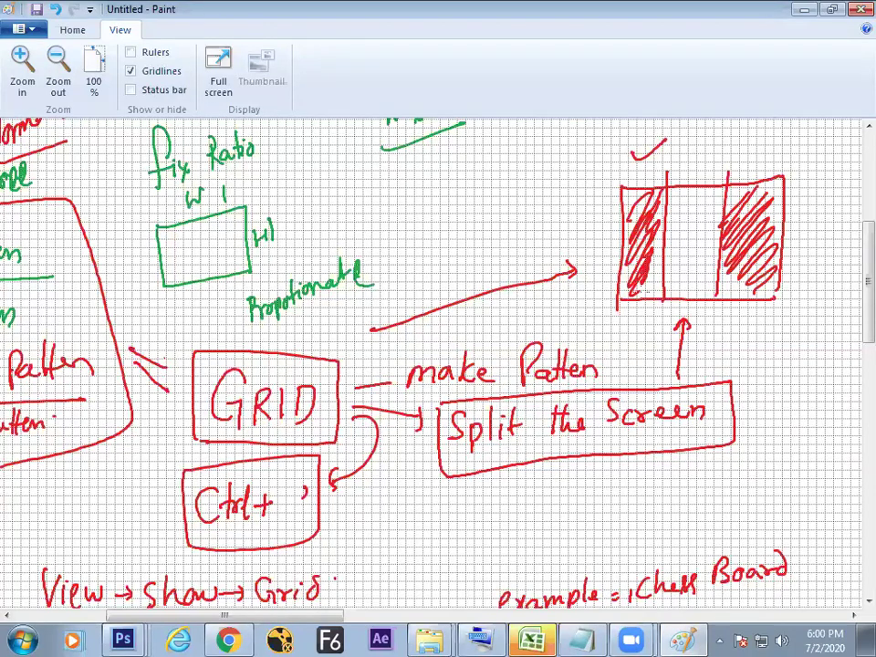
In the list of grid examples, tick the three entries, add a fourth reading "Split the Scren", and box the pattern-making entry.
scroll(852, 285, "down", 3)
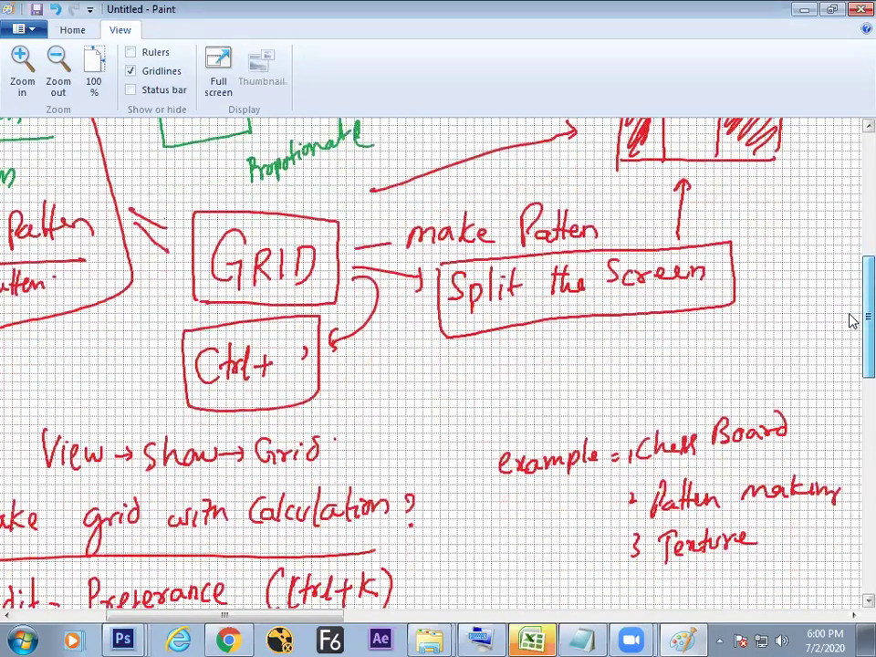
scroll(852, 292, "up", 3)
scroll(852, 283, "down", 2)
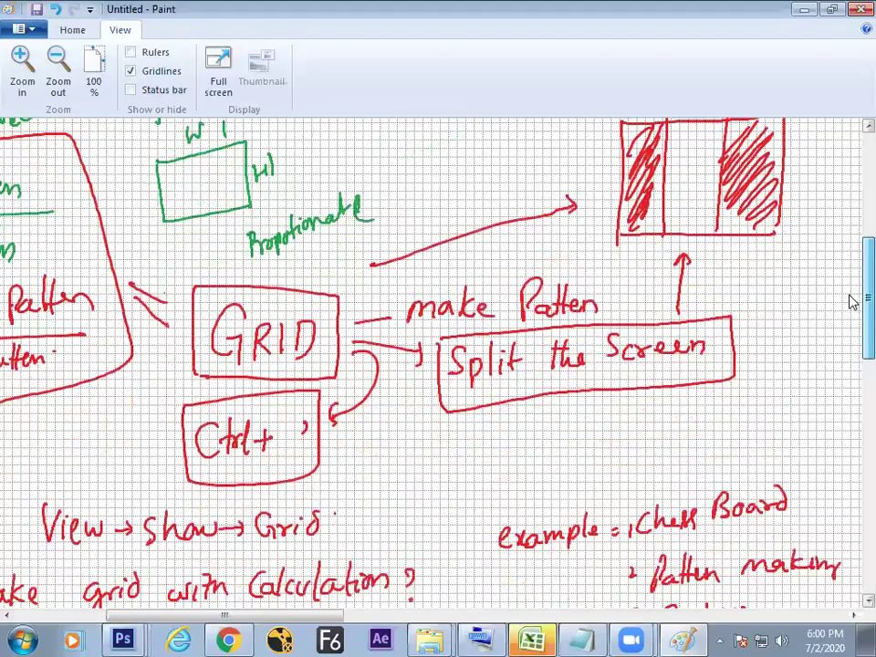
scroll(848, 306, "down", 3)
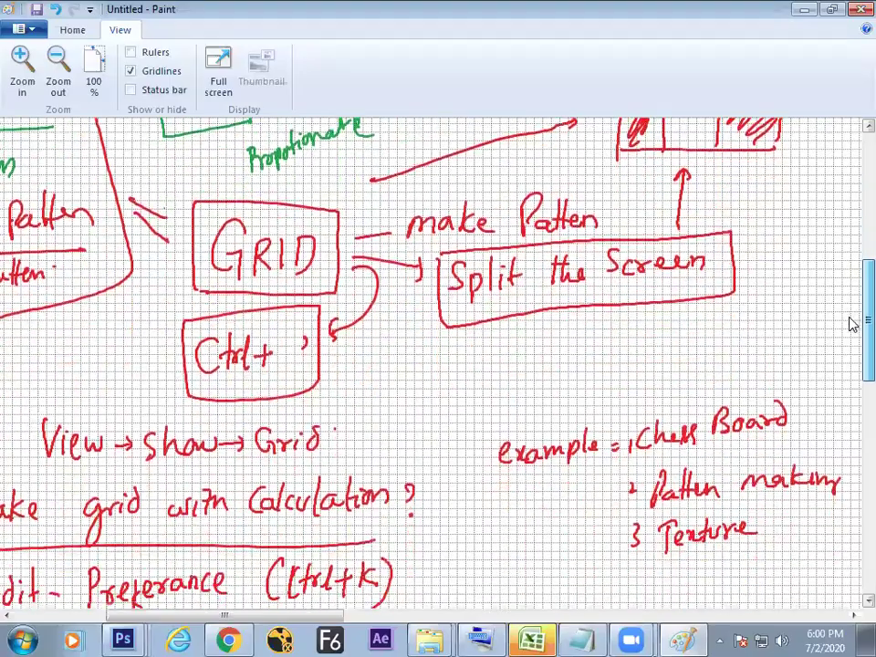
scroll(849, 338, "down", 2)
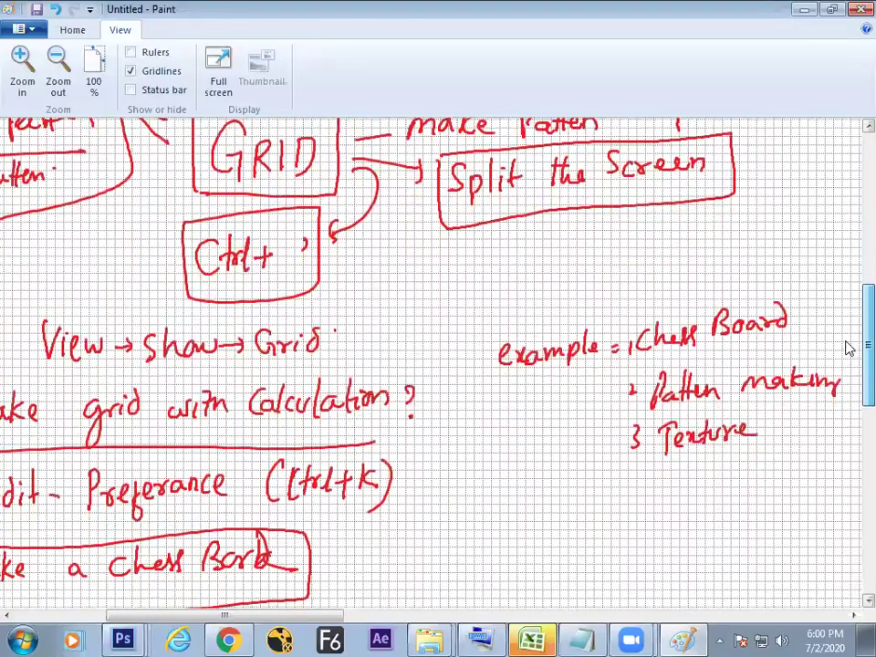
scroll(847, 356, "down", 2)
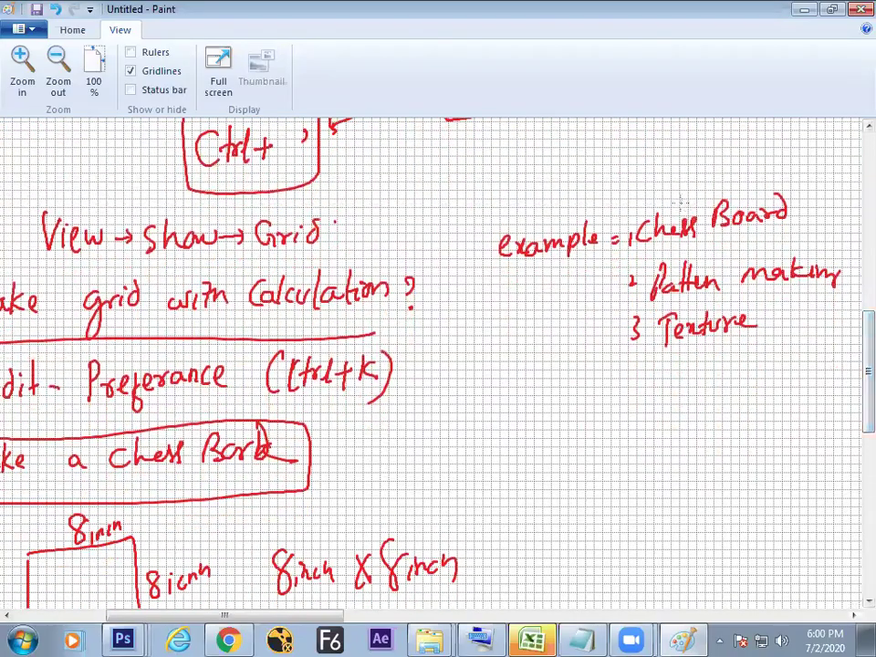
left_click_drag(681, 194, 726, 190)
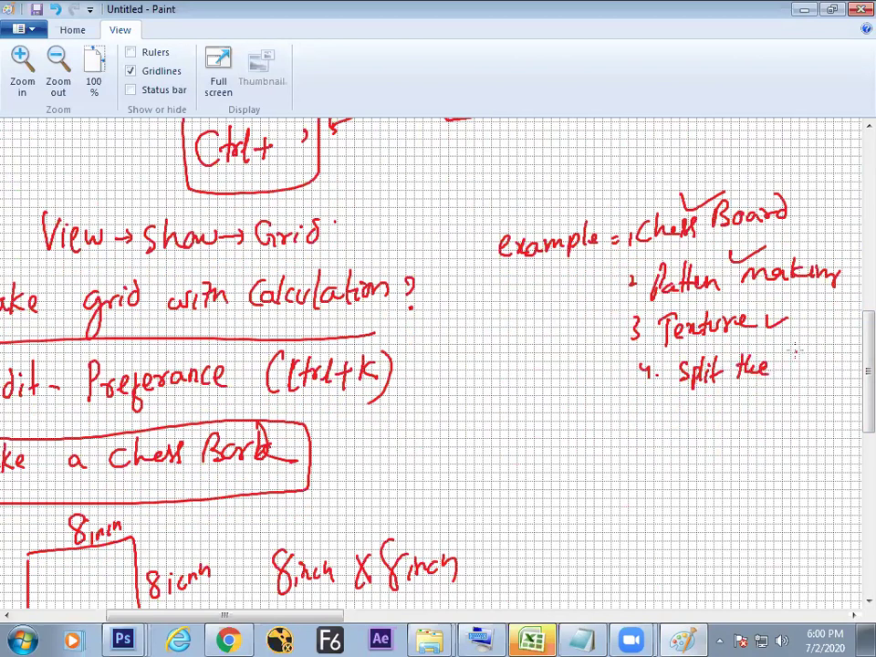
left_click_drag(846, 364, 852, 366)
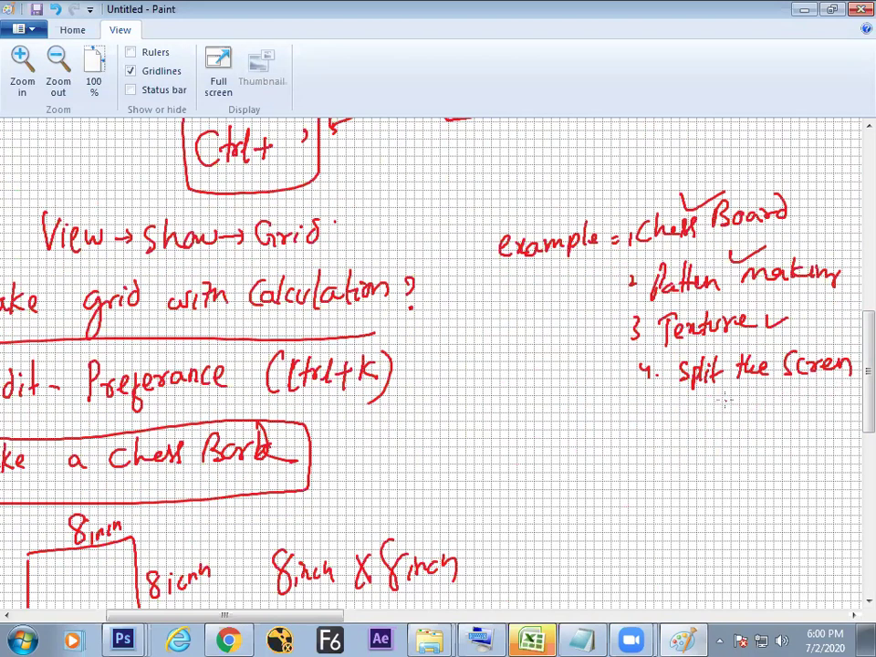
mouse_move(653, 298)
left_mouse_down()
mouse_move(816, 292)
mouse_move(666, 258)
left_mouse_up()
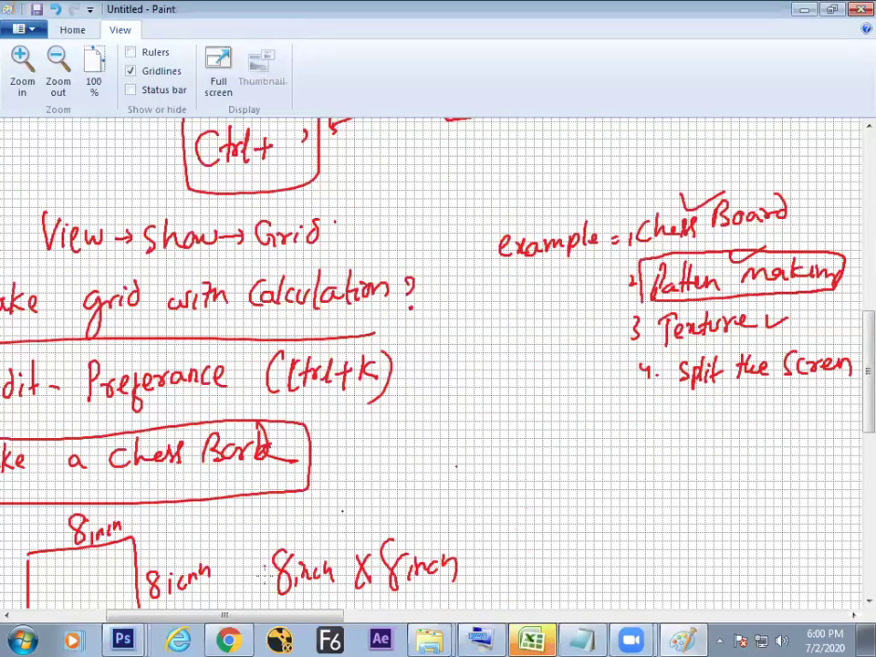
Switch to Photoshop and create a new white RGB document from a preset size instead of the clipboard size.
left_click(126, 639)
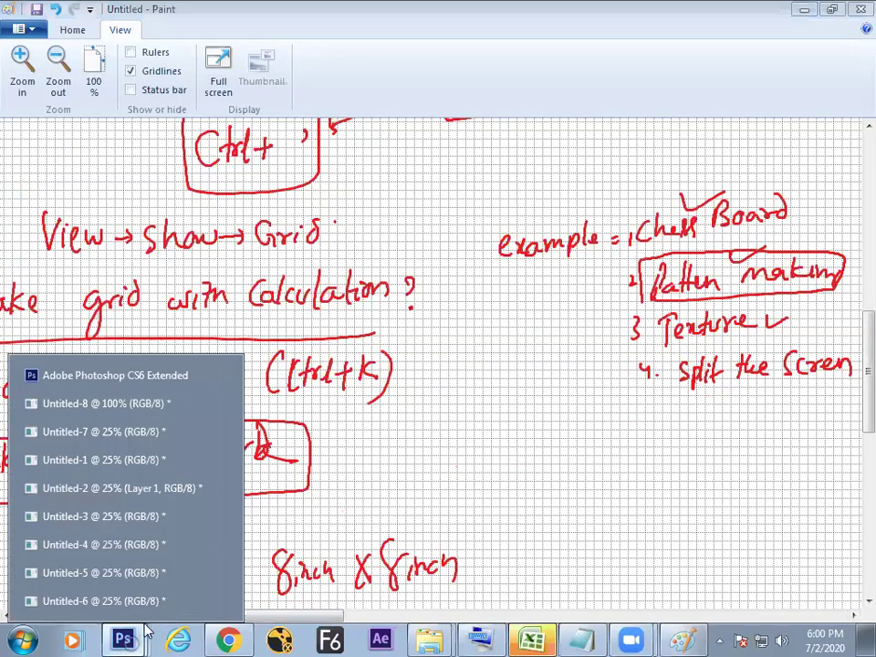
left_click(182, 378)
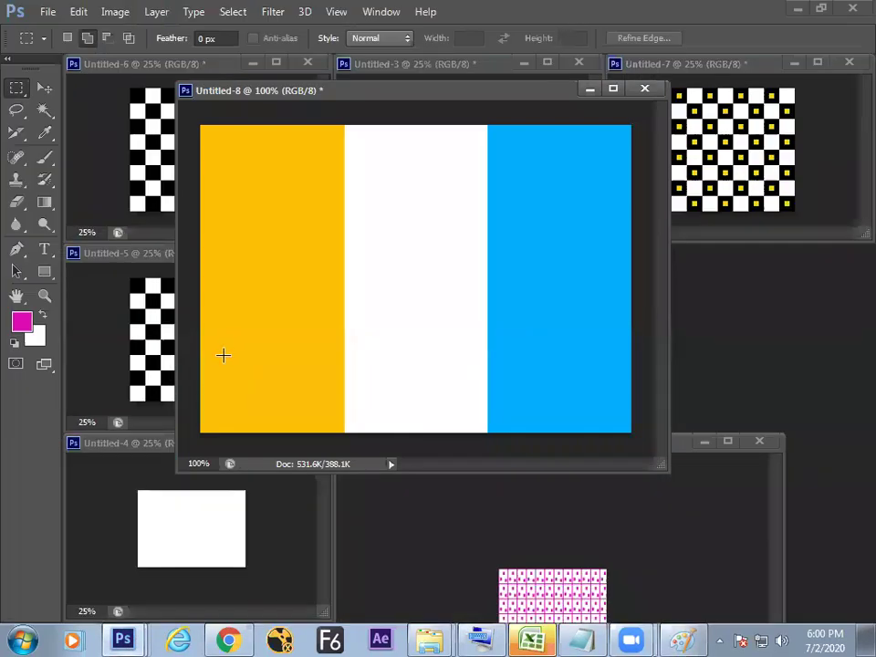
key("ctrl+n")
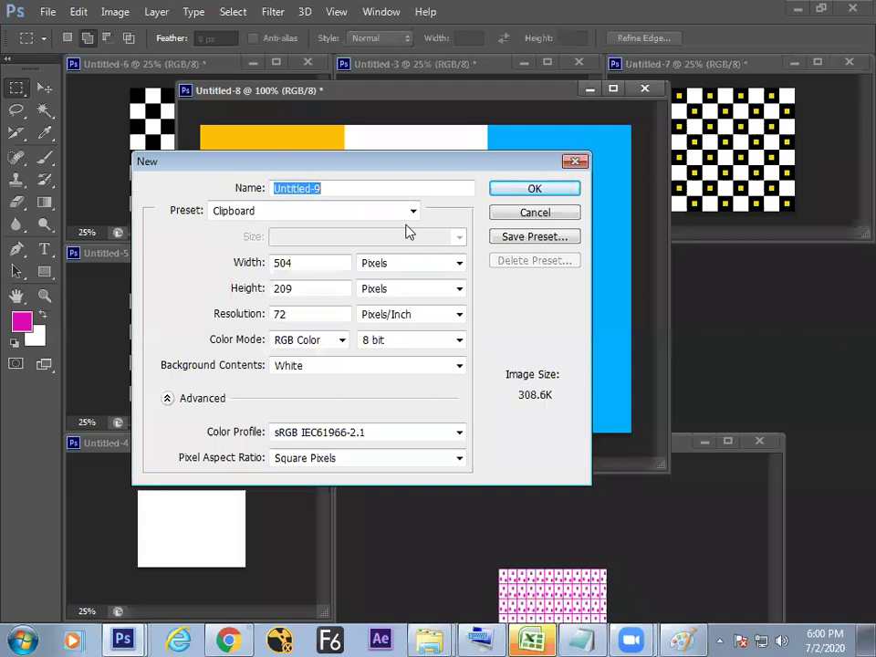
left_click(400, 211)
left_click(364, 243)
left_click(509, 192)
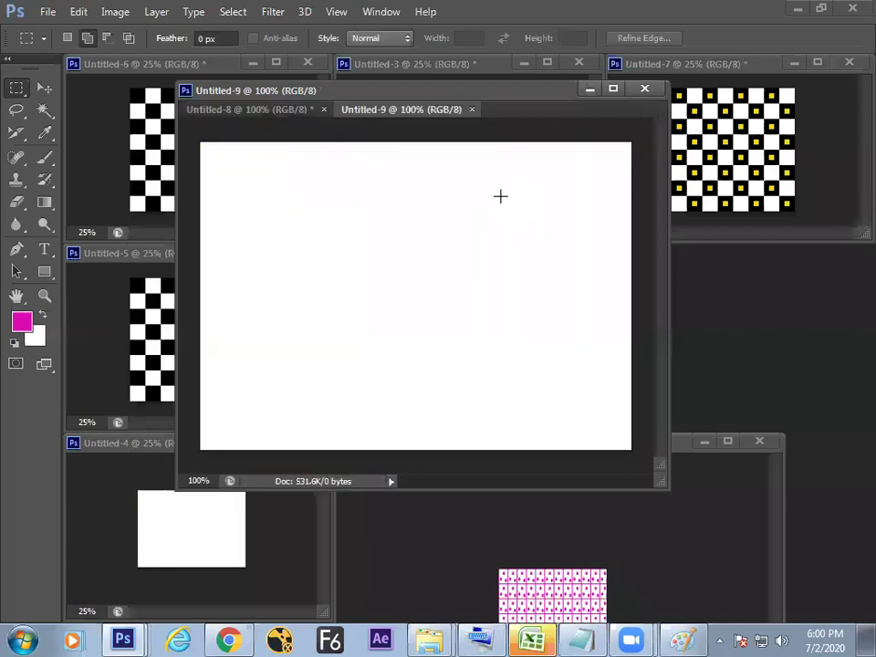
Select a small rectangle near the canvas's upper-left area and fill it with orange-yellow.
left_click_drag(275, 191, 300, 219)
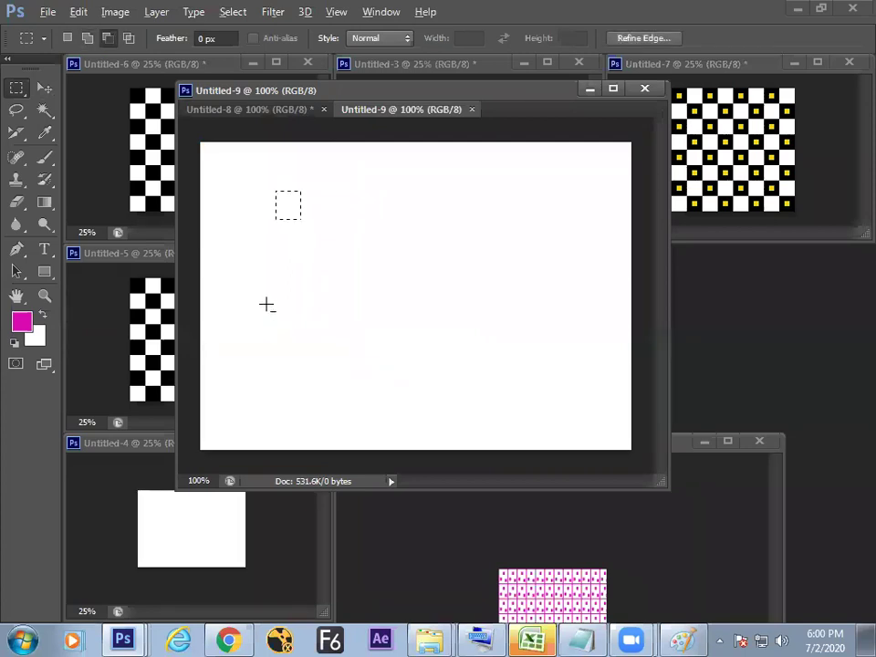
key("shift")
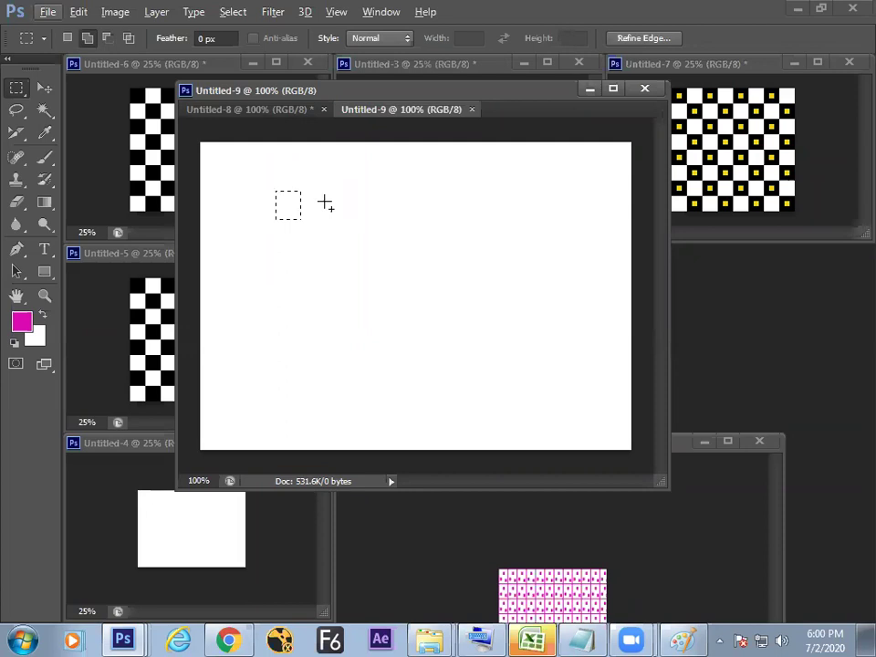
right_click(282, 209)
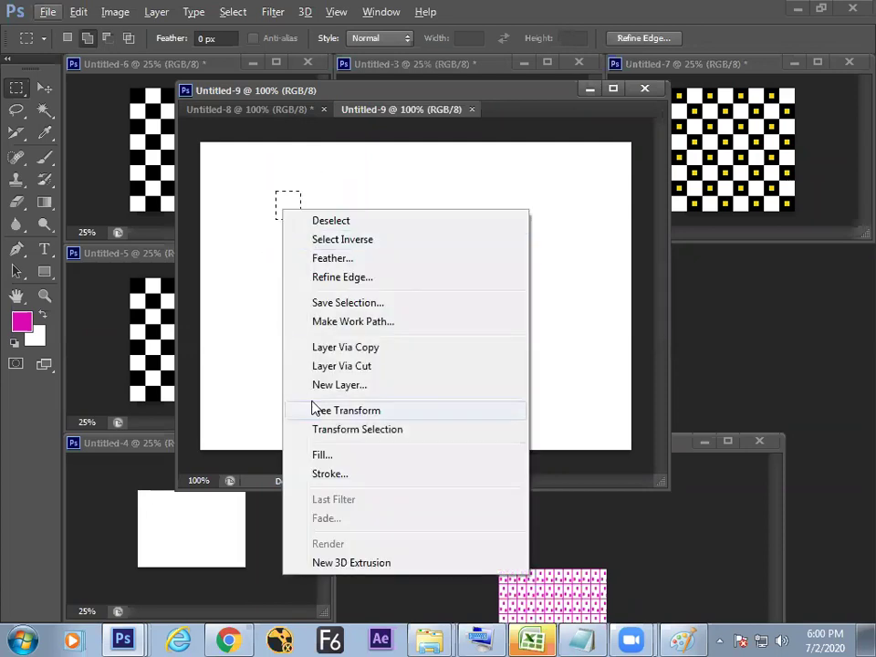
left_click(320, 454)
left_click(634, 202)
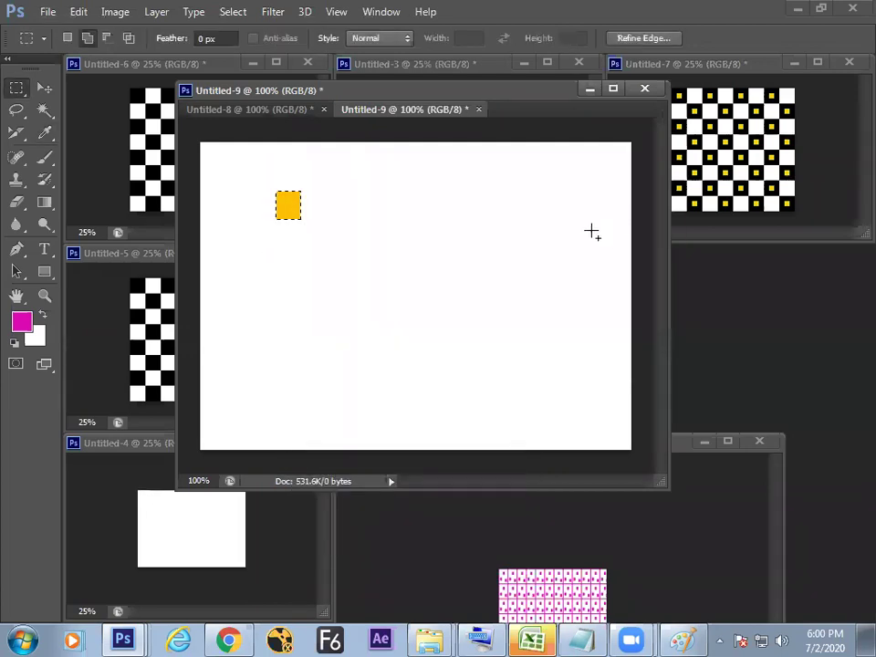
Select a slightly larger rectangle around the orange-yellow one and stroke it with a 1 px magenta line on the inside.
left_click(270, 189)
left_click_drag(269, 184, 308, 226)
right_click(301, 214)
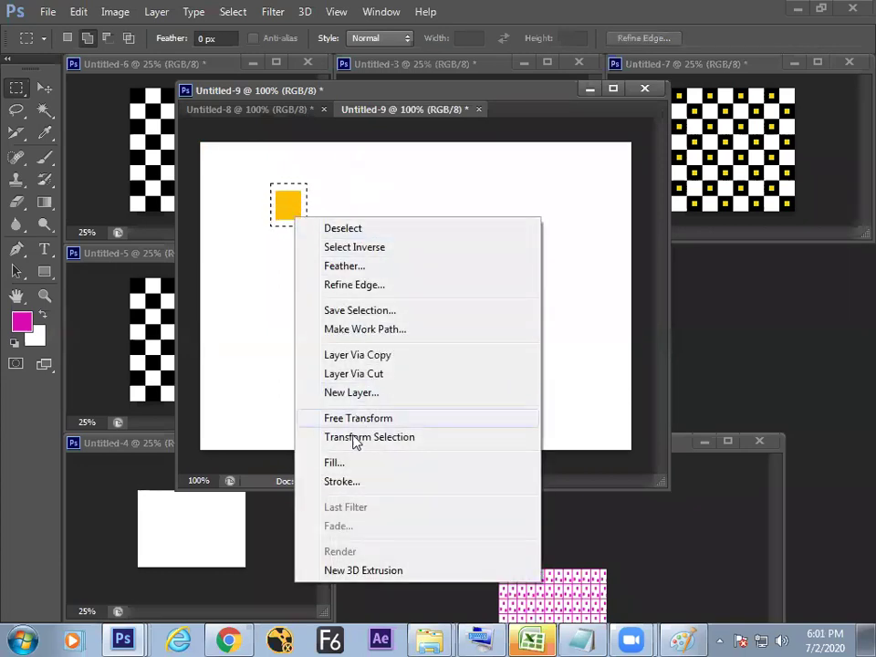
left_click(352, 482)
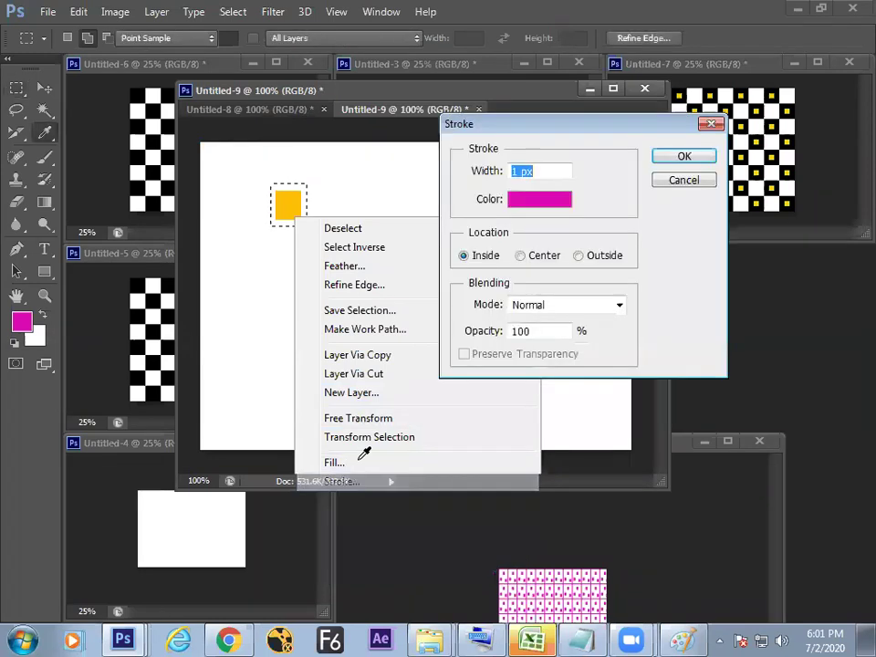
left_click(677, 158)
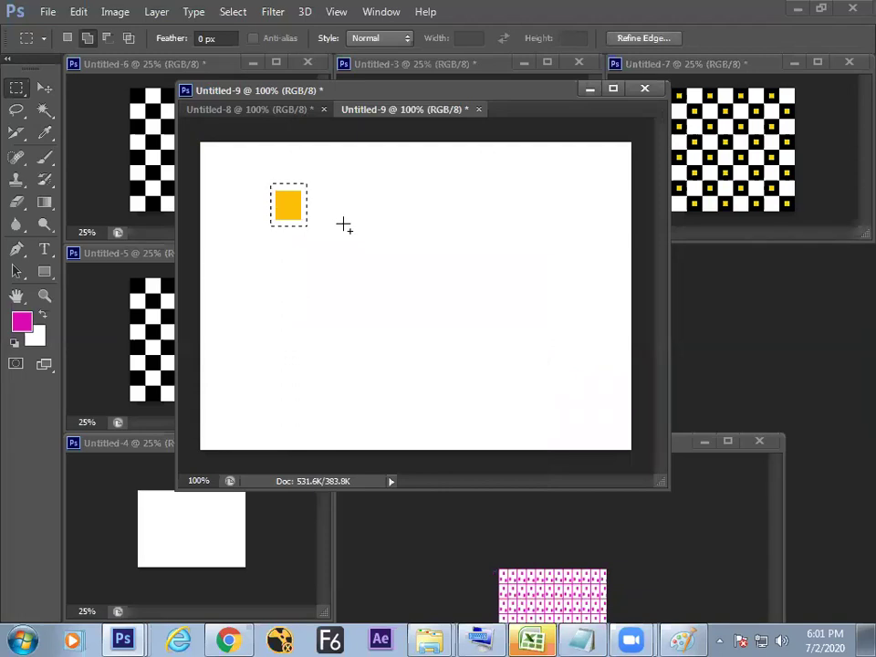
Define the selected magenta-framed orange-yellow tile as a pattern and deselect it.
left_click(79, 12)
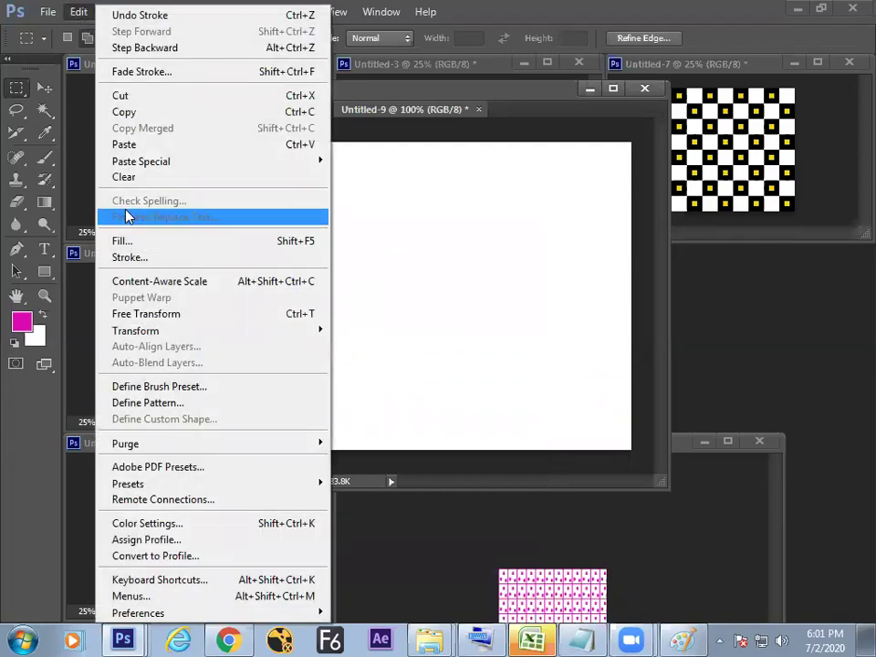
left_click(166, 404)
left_click(608, 222)
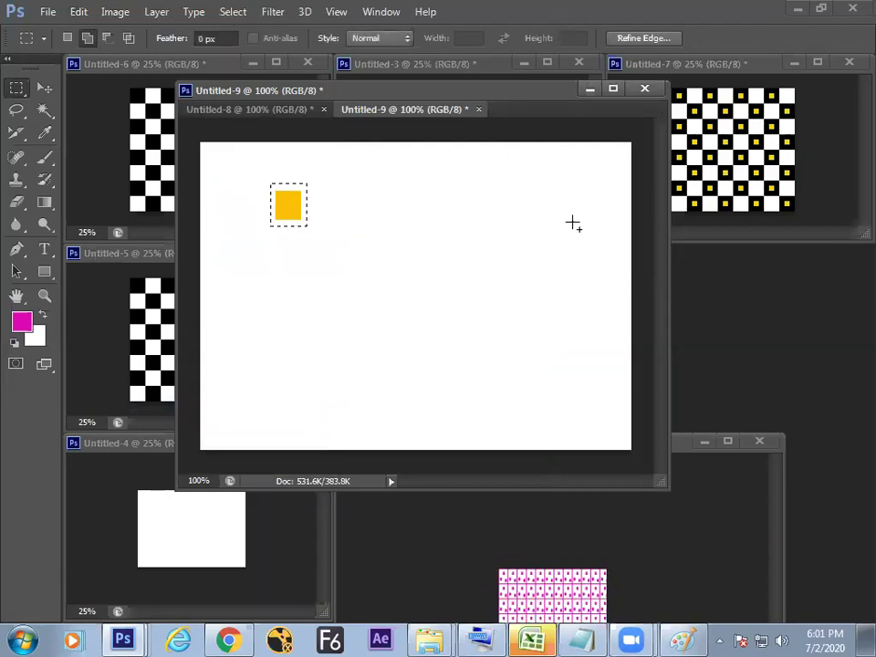
right_click(299, 213)
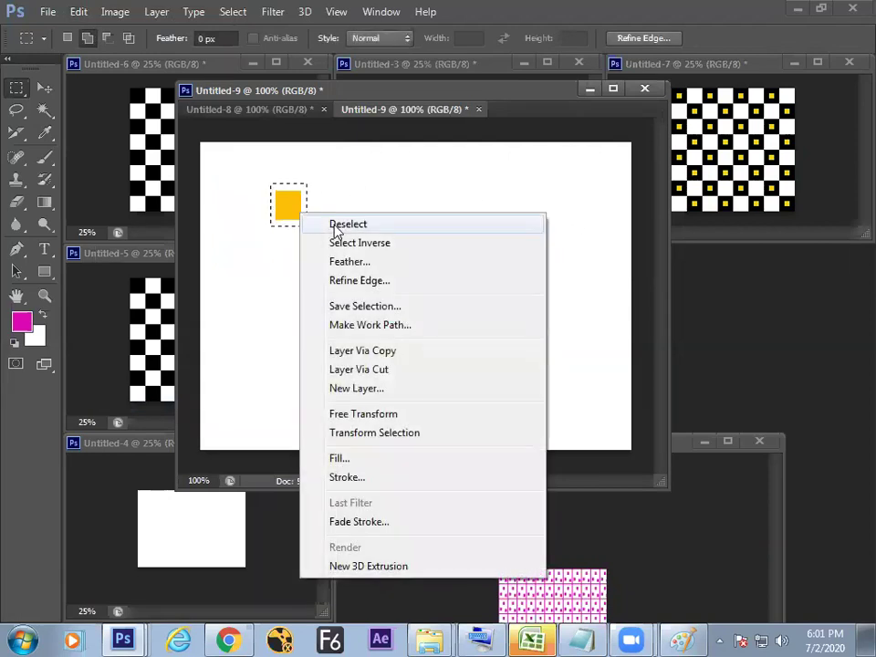
left_click(342, 225)
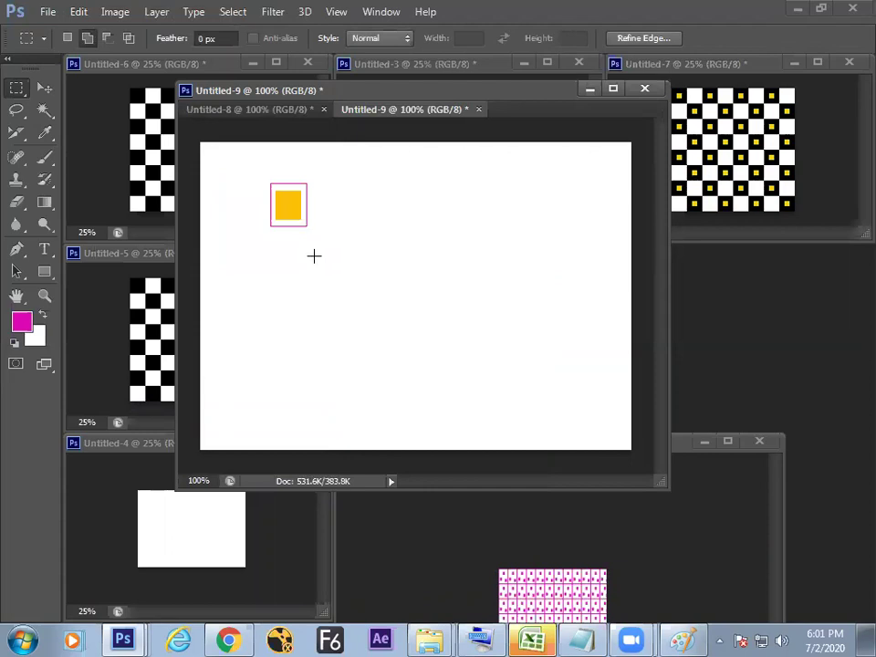
Fill the whole canvas with the new orange-yellow tile pattern in Normal mode at 100% opacity.
left_click(78, 12)
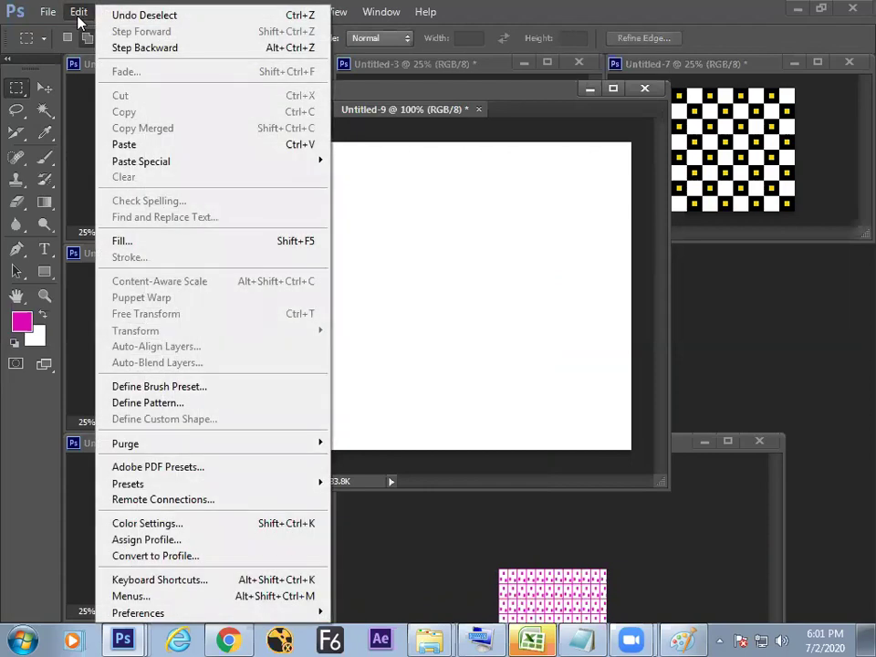
left_click(131, 243)
left_click(527, 224)
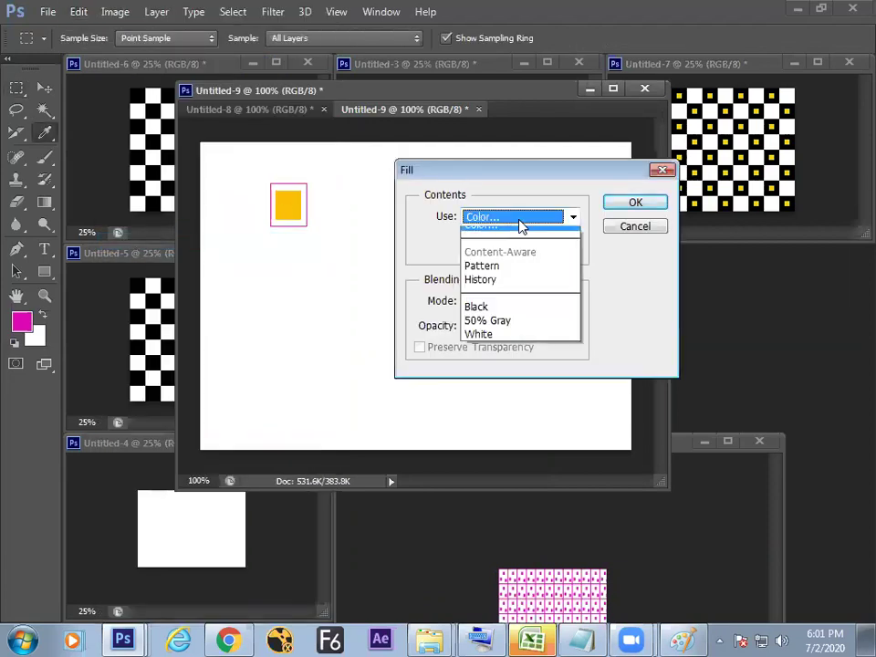
left_click(490, 303)
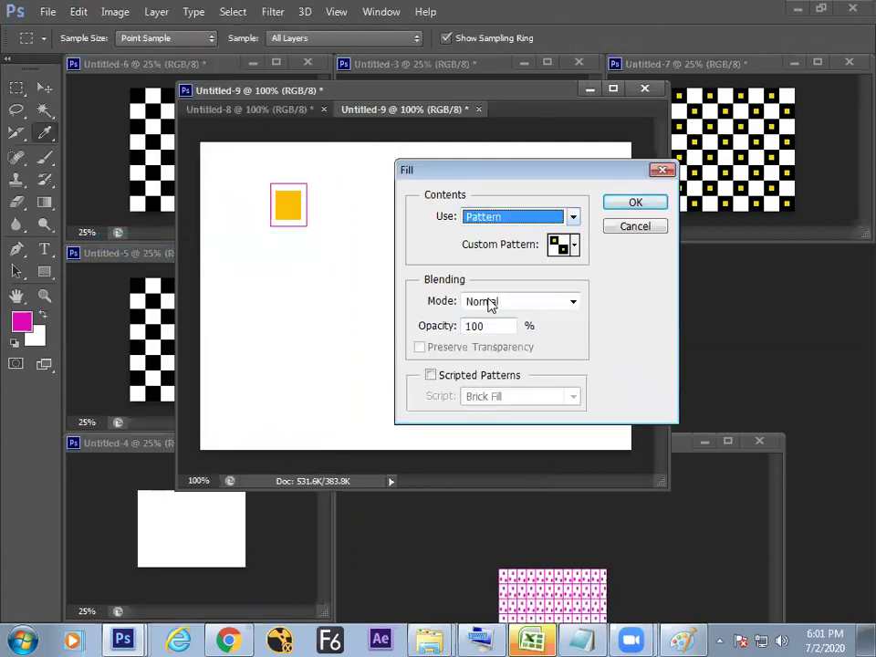
left_click(572, 246)
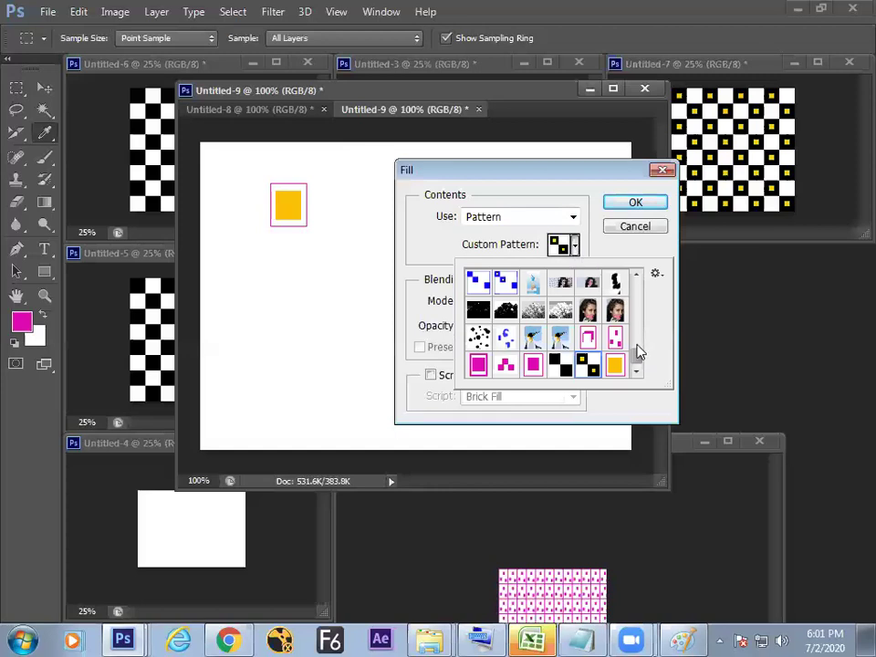
left_click(615, 365)
left_click(626, 204)
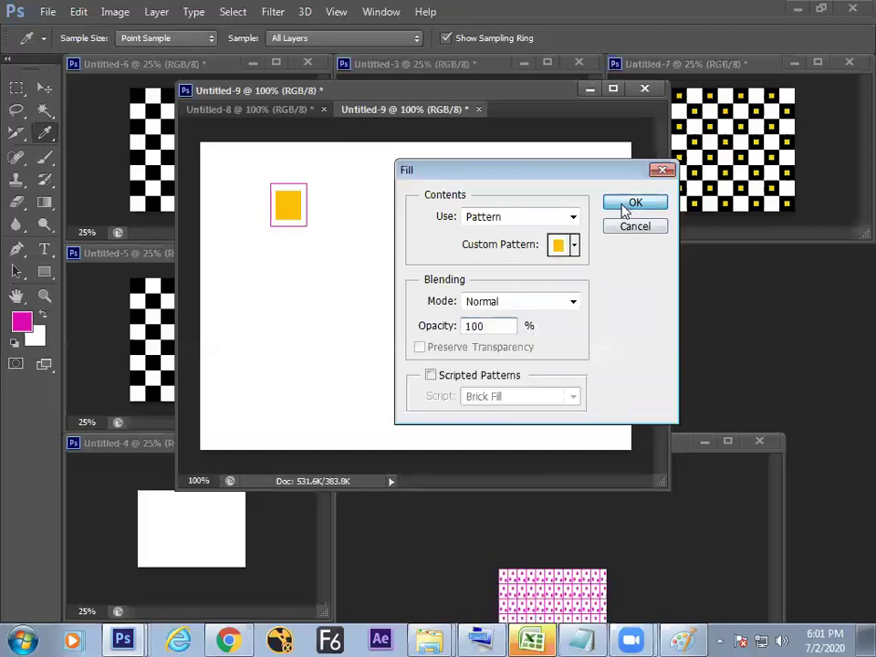
left_click(626, 205)
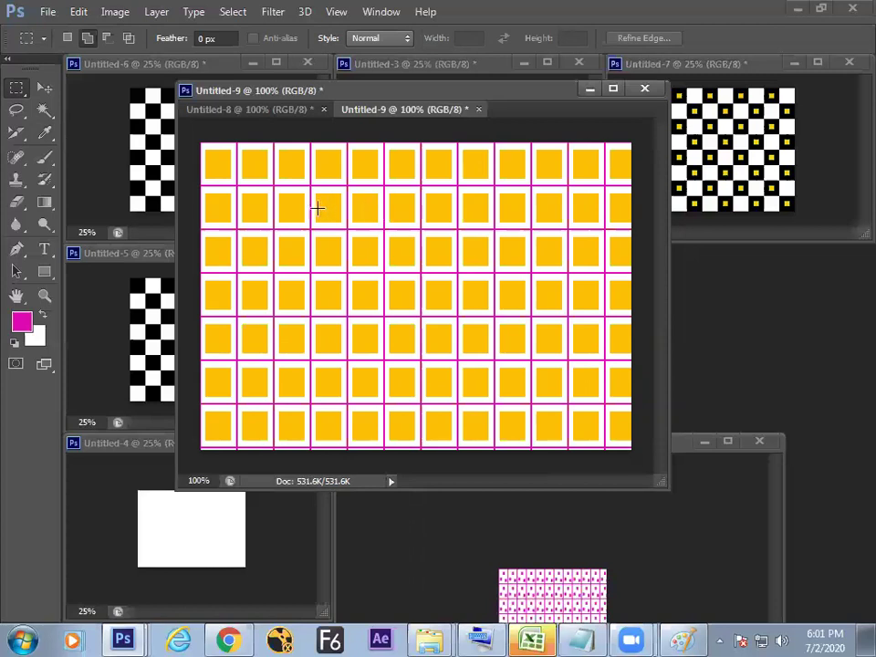
Select a rectangle spanning several tiles in the second and third rows and fill it with the same pattern.
left_click_drag(294, 199, 354, 259)
right_click(334, 244)
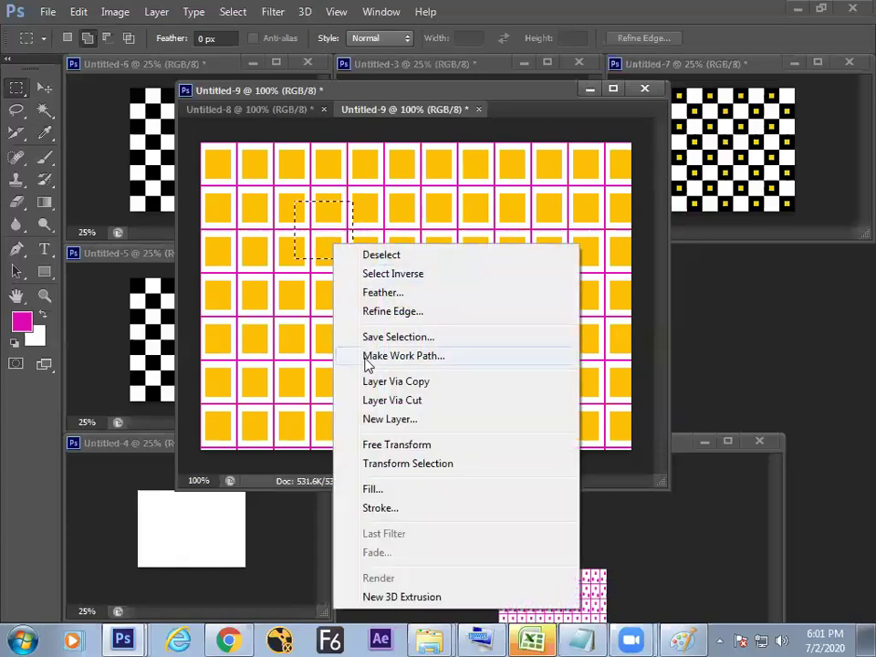
left_click(374, 490)
left_click(637, 206)
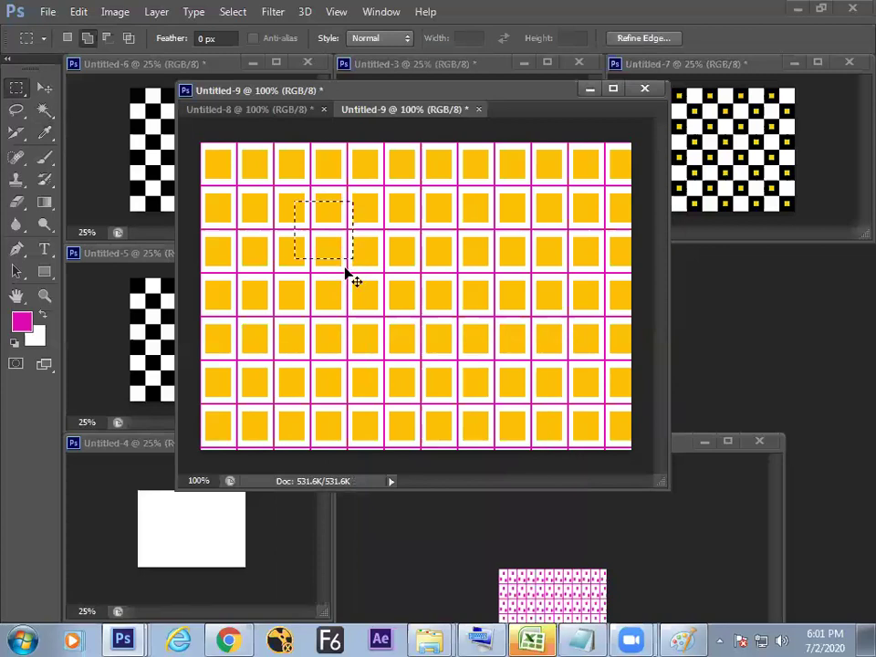
Fill the selected rectangle with the white background colour, deselect it and clear the whole canvas to white.
key("ctrl+BackSpace")
key("ctrl+d")
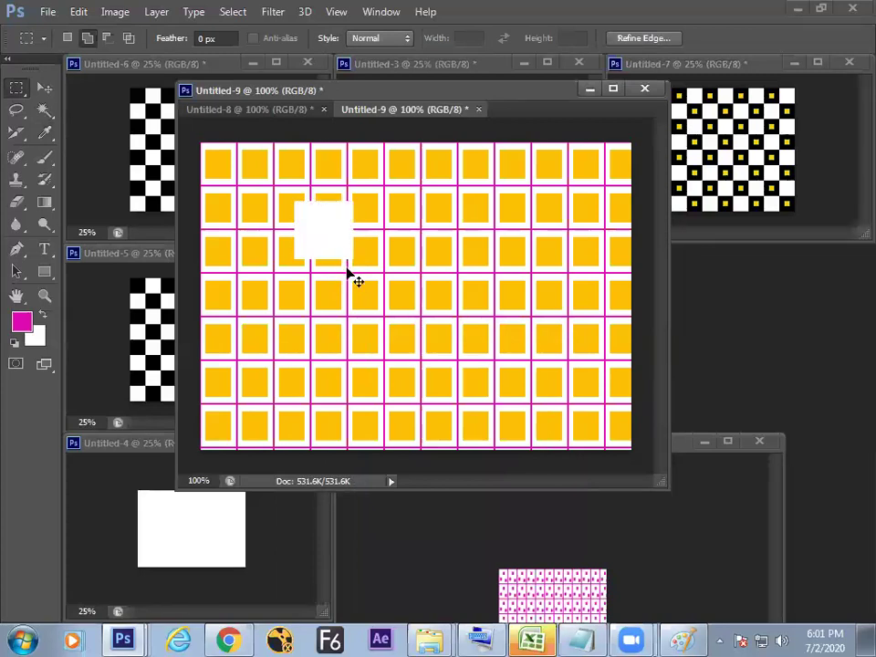
key("ctrl+BackSpace")
Select an upright rectangle in the upper middle of the canvas and fill it with the orange-yellow tile pattern in Normal mode at 100% opacity.
left_click_drag(334, 211, 392, 286)
right_click(372, 254)
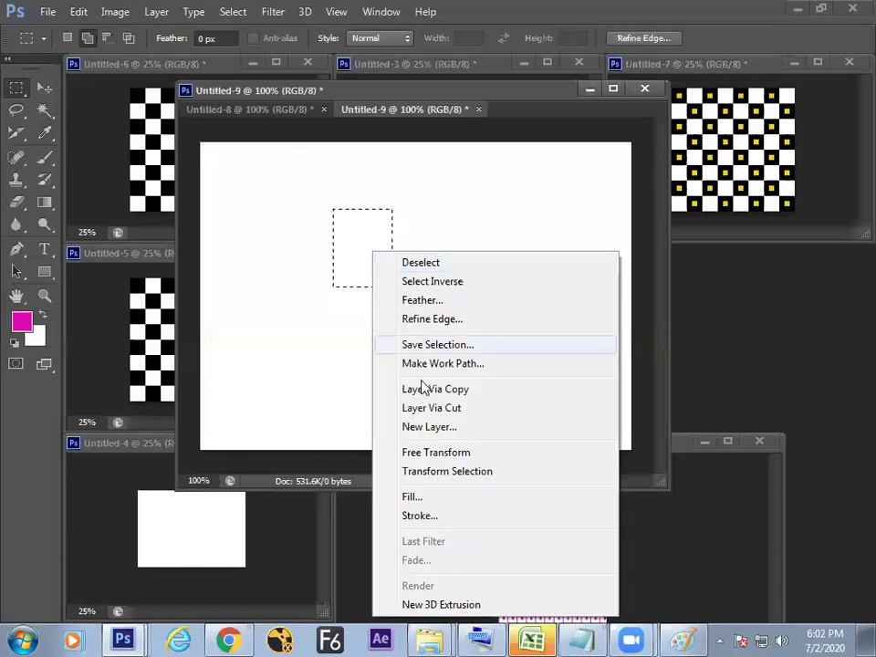
left_click(412, 497)
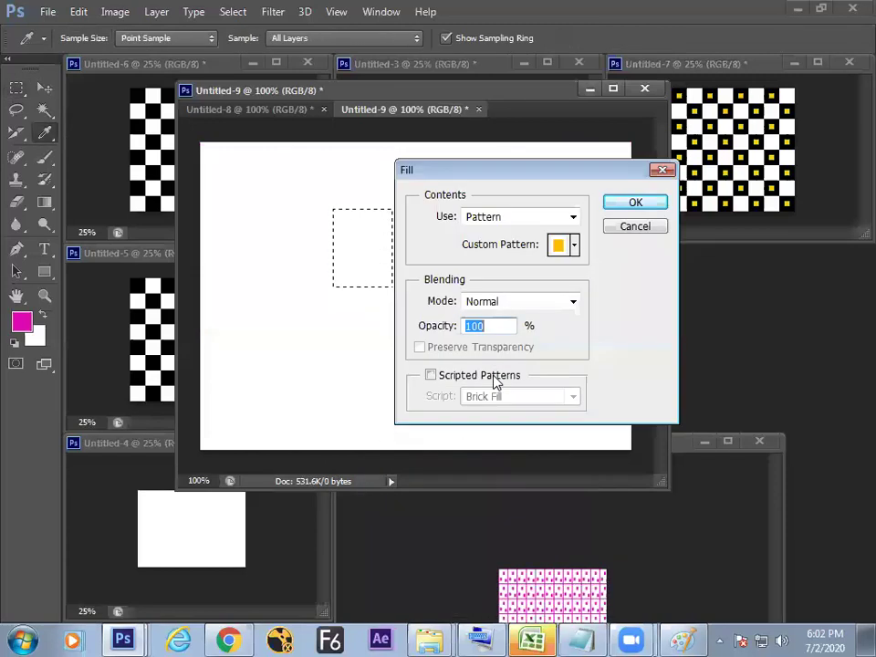
left_click(646, 207)
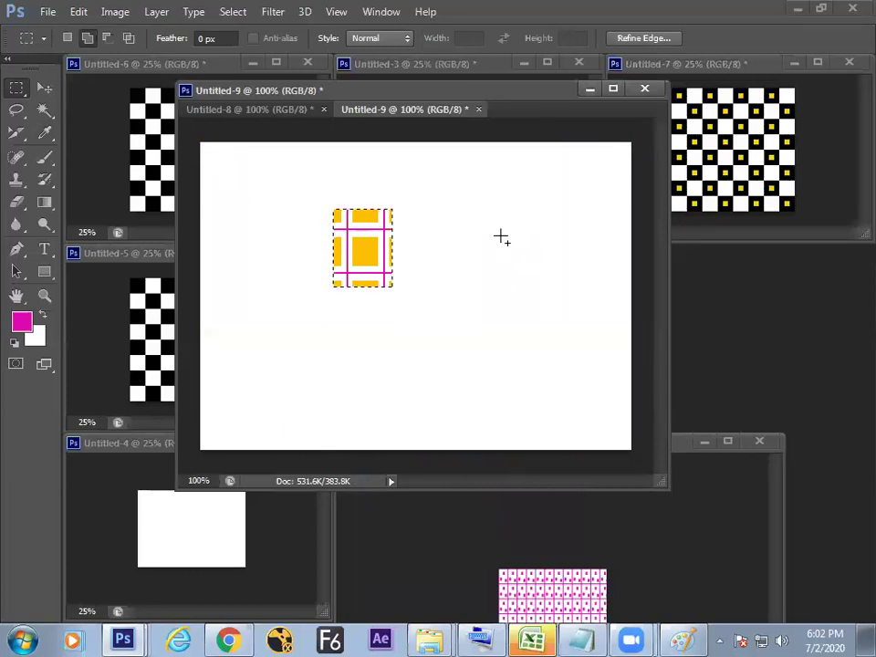
Deselect the pattern-filled rectangle and float the Untitled-9 document in its own window.
left_click_drag(384, 246, 378, 244)
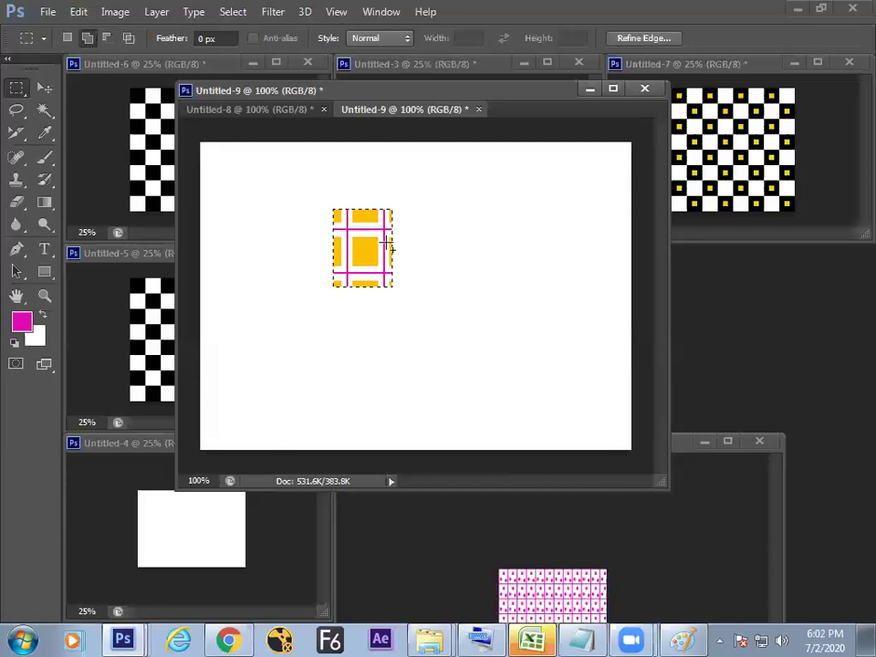
key("ctrl+d")
left_click_drag(394, 110, 492, 294)
left_click_drag(559, 289, 447, 259)
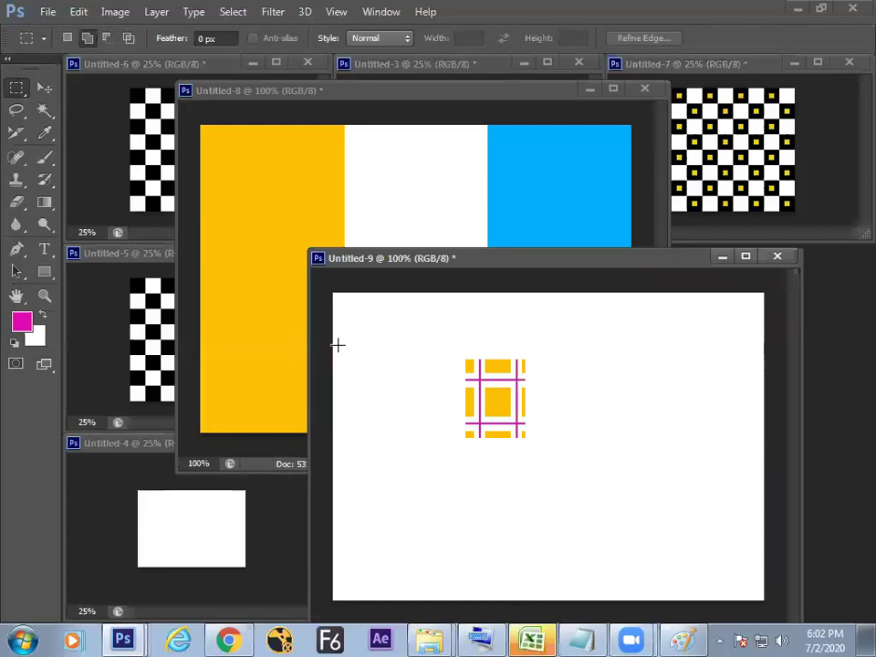
Switch to Paint and handwrite an underlined "Next" with an arrow to "move the object" below the example list.
left_click(683, 638)
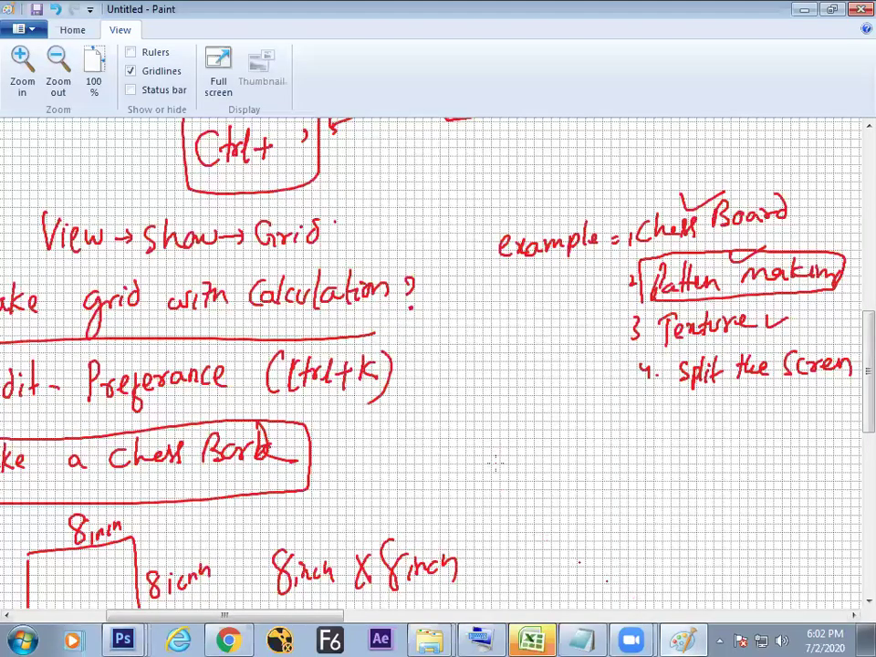
mouse_move(516, 457)
left_mouse_down()
mouse_move(535, 421)
mouse_move(548, 435)
mouse_move(569, 437)
mouse_move(574, 425)
mouse_move(567, 443)
mouse_move(518, 465)
mouse_move(578, 439)
left_mouse_up()
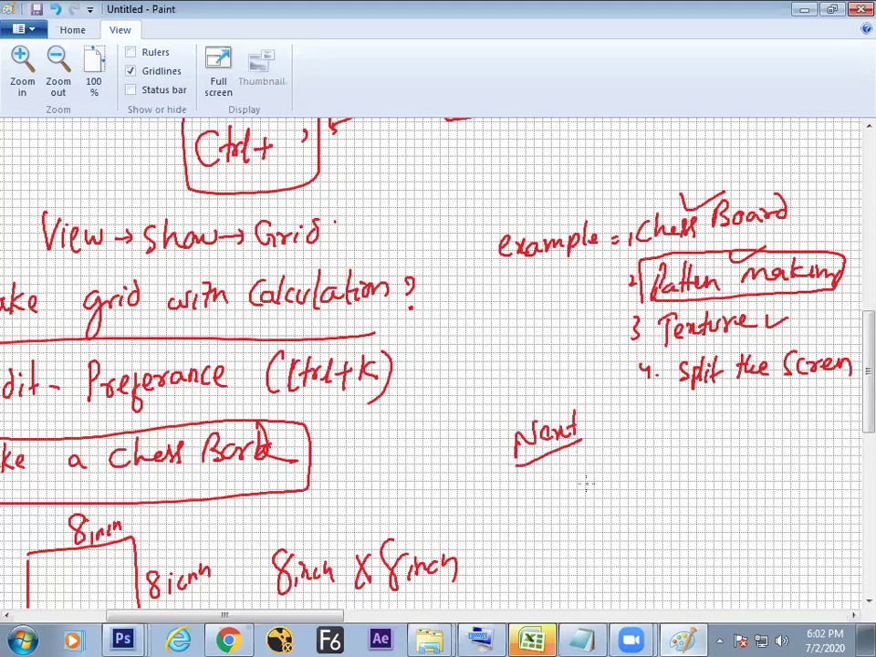
mouse_move(566, 454)
left_mouse_down()
mouse_move(582, 473)
mouse_move(610, 475)
mouse_move(624, 487)
left_mouse_up()
left_click_drag(633, 476, 637, 486)
mouse_move(639, 471)
left_mouse_down()
mouse_move(666, 481)
mouse_move(683, 471)
left_mouse_up()
mouse_move(687, 451)
left_mouse_down()
mouse_move(684, 479)
mouse_move(707, 465)
mouse_move(679, 451)
mouse_move(756, 465)
mouse_move(749, 465)
mouse_move(761, 442)
mouse_move(803, 461)
mouse_move(798, 443)
mouse_move(808, 468)
left_mouse_up()
left_click_drag(802, 453, 818, 449)
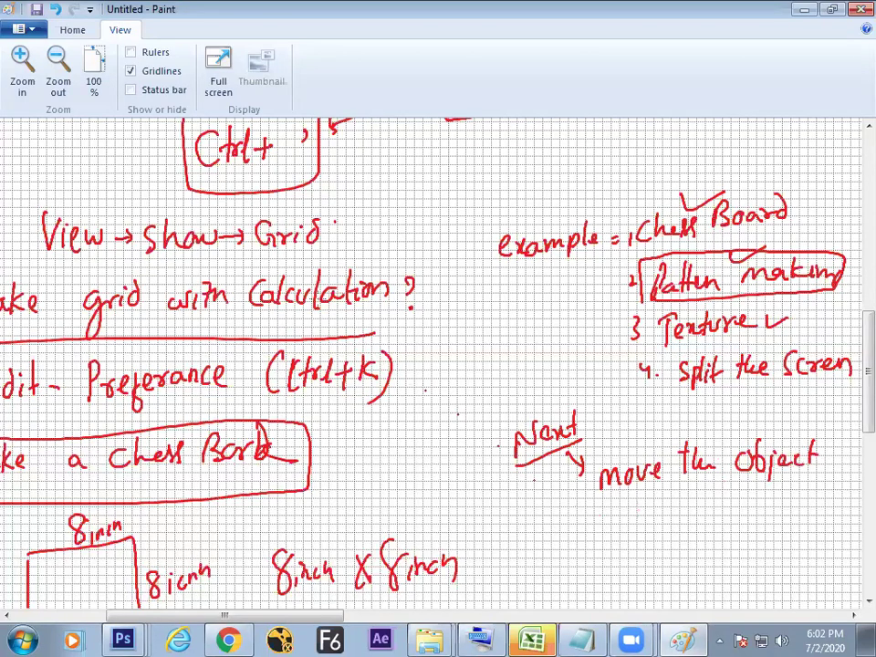
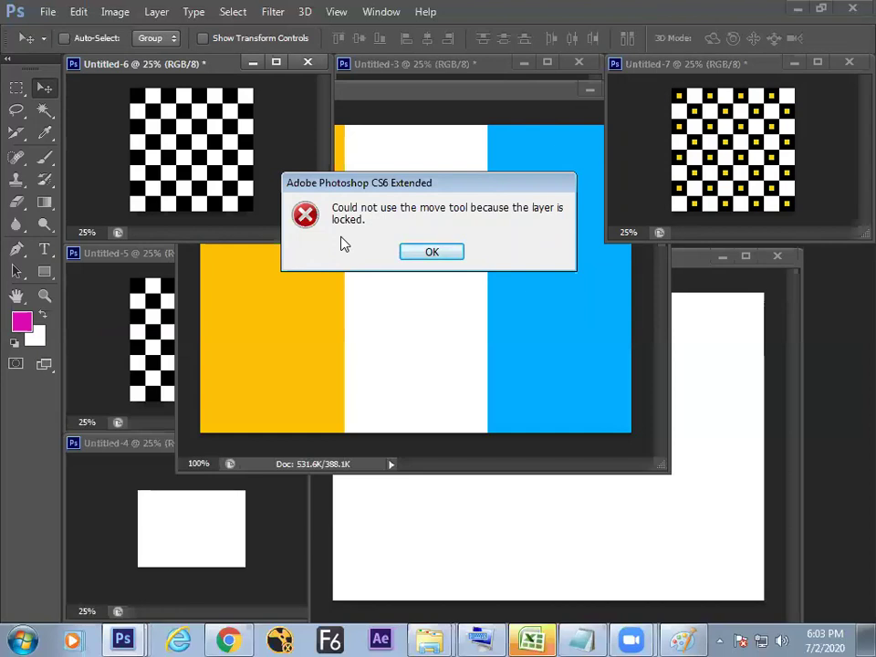
Dismiss the locked-layer message in Photoshop and tile all open document windows.
left_click(441, 253)
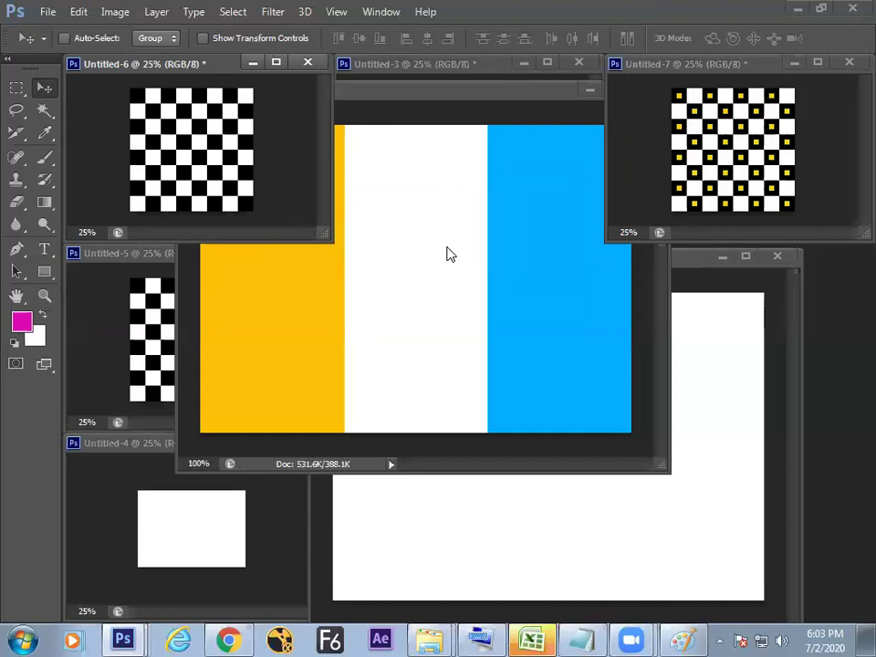
left_click(387, 17)
mouse_move(423, 41)
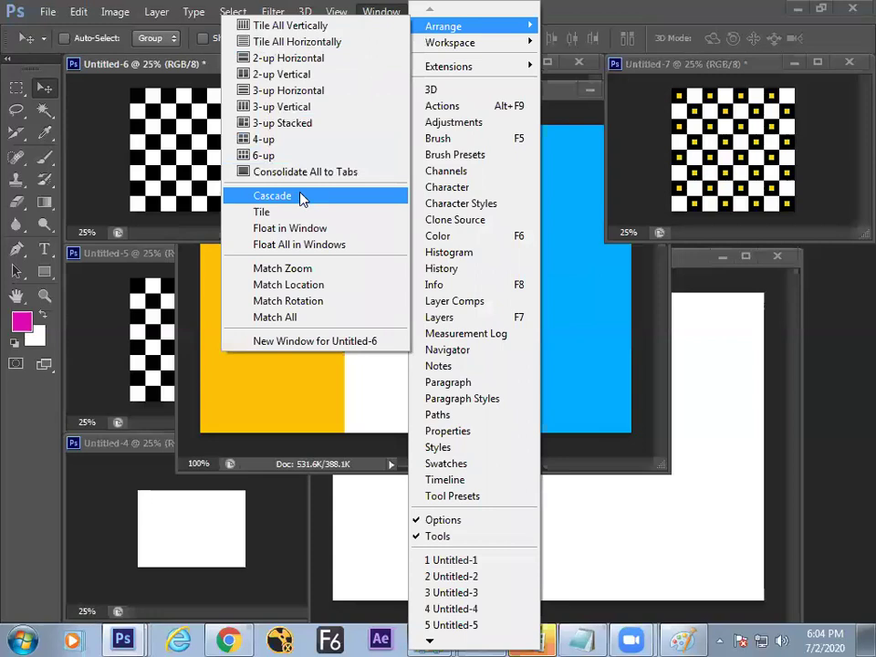
left_click(296, 215)
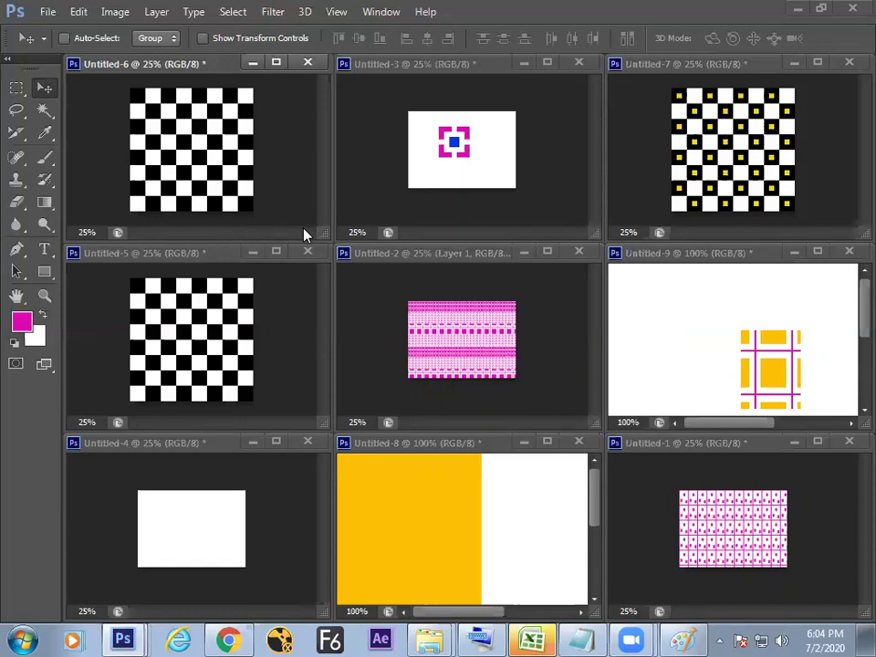
Zoom the Untitled-6 chess board out to 16.7% and the three-column Untitled-8 document out to 33.3%.
key("ctrl+minus")
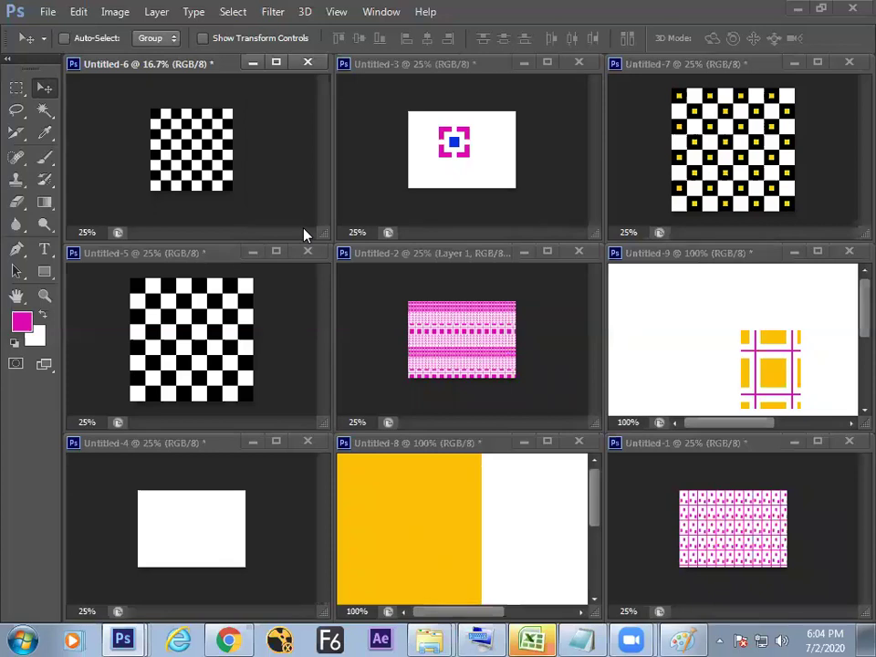
left_click(550, 544)
key("ctrl+minus")
key("ctrl+minus")
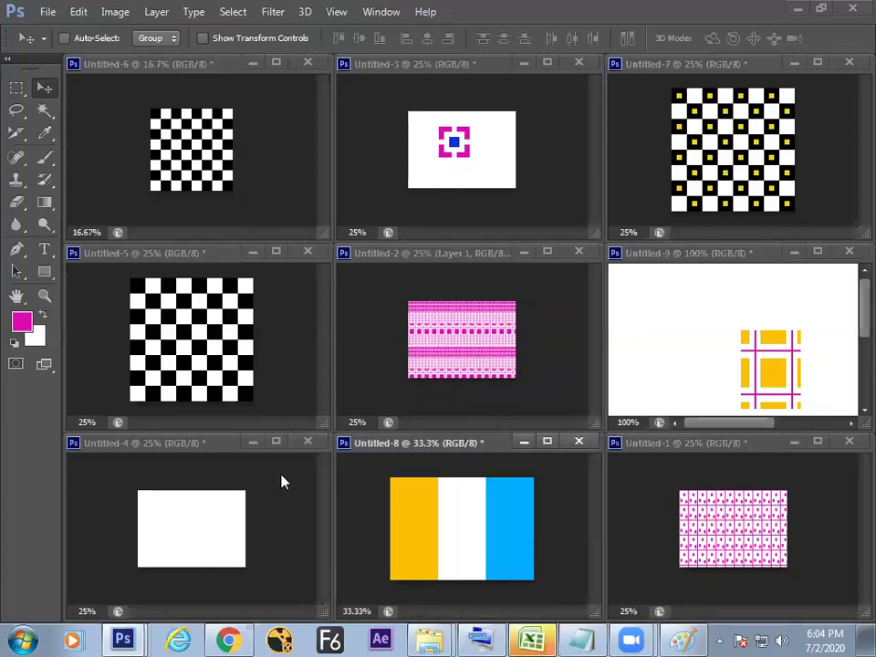
Switch to Chrome and search Google for "rectangle pattern" in a new tab.
key("alt+Tab")
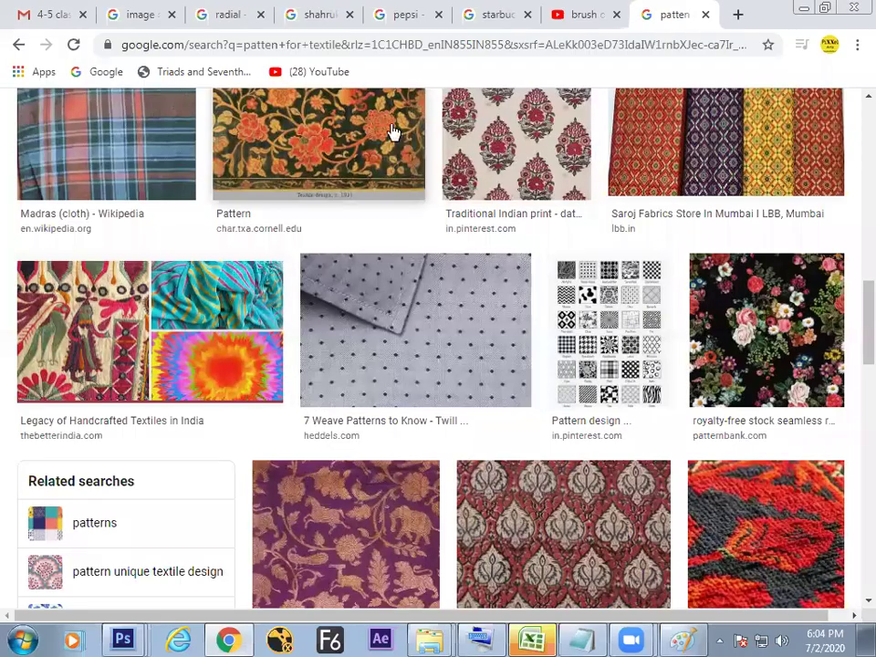
left_click(739, 17)
left_click(630, 45)
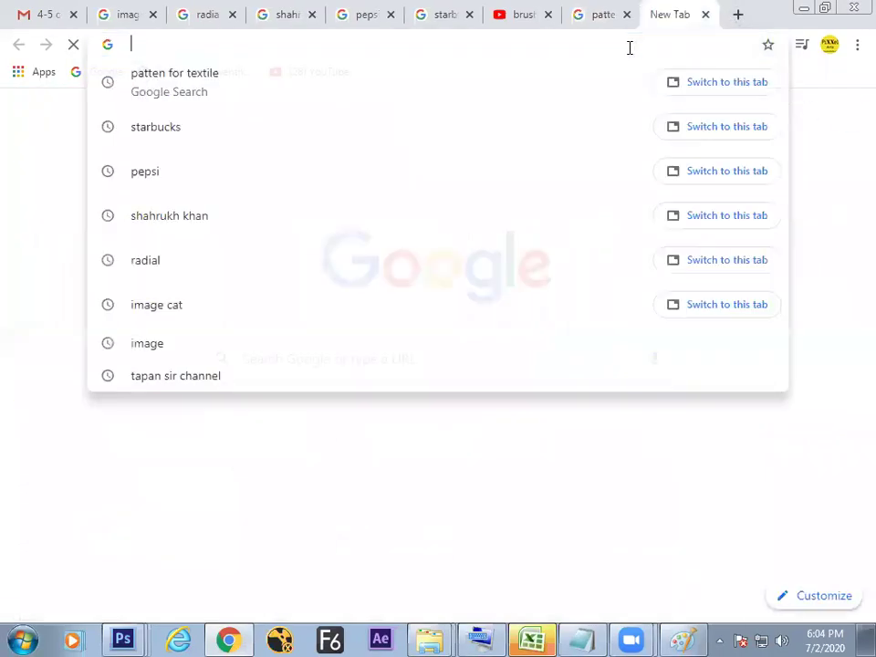
type("rectange")
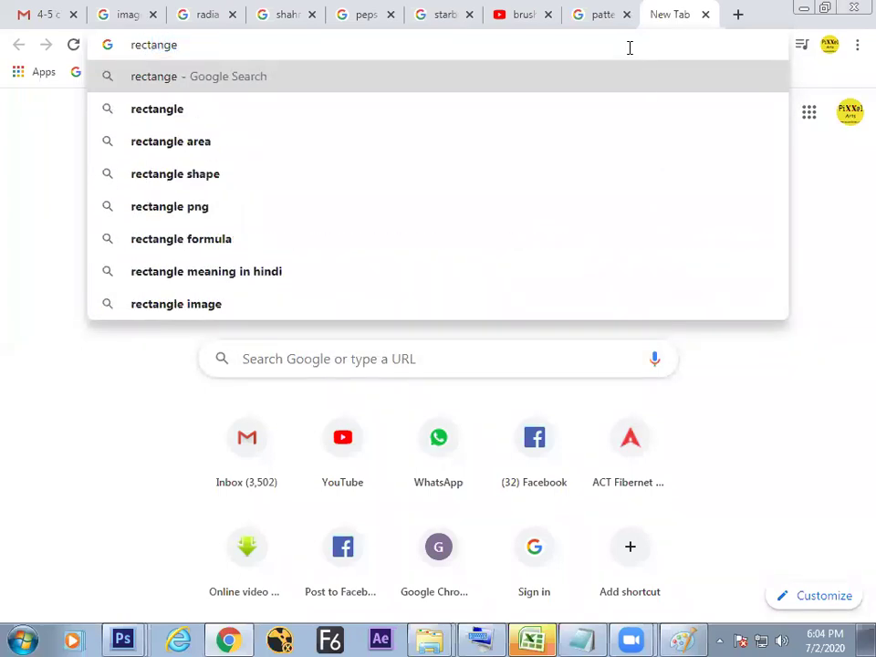
key("BackSpace")
type("le ")
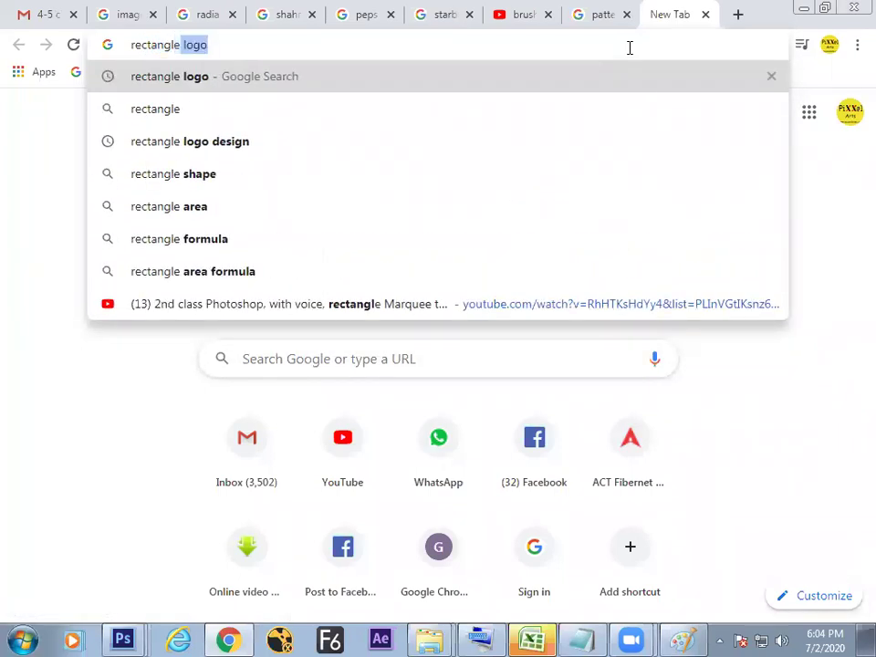
type("patte")
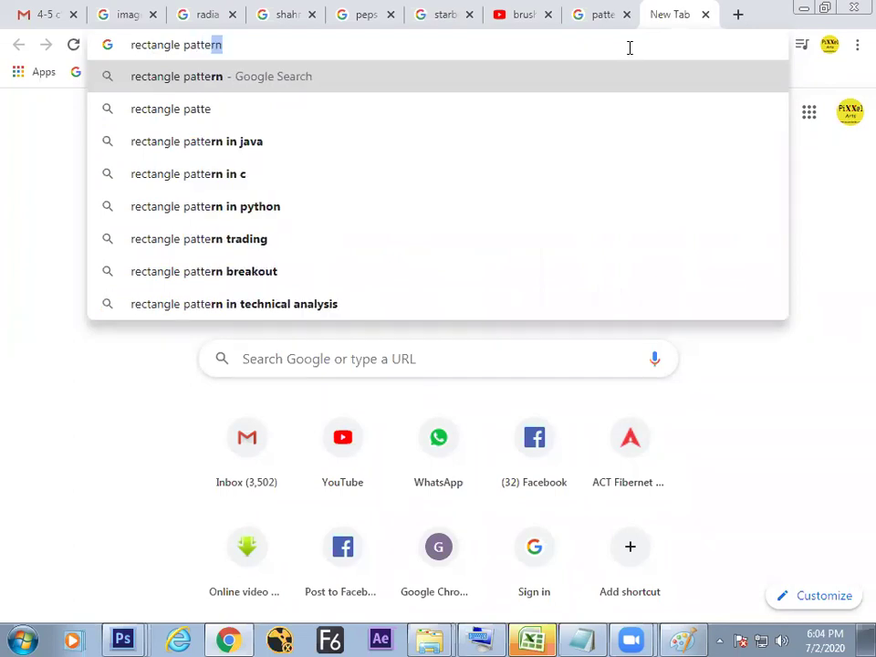
key("BackSpace")
key("Up")
key("Return")
Show the image results for the rectangle pattern search and examine the example designs.
left_click(243, 172)
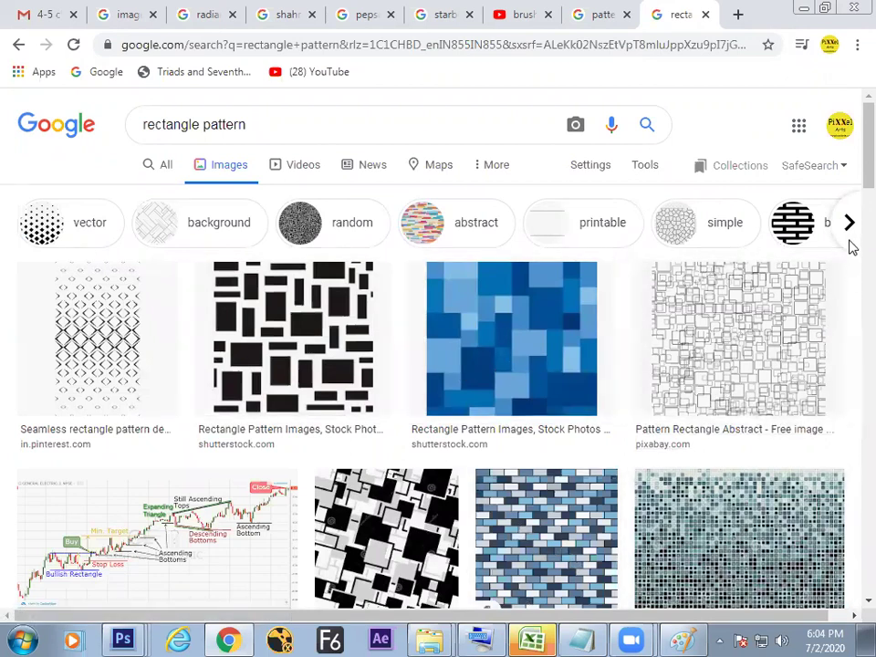
scroll(852, 202, "down", 3)
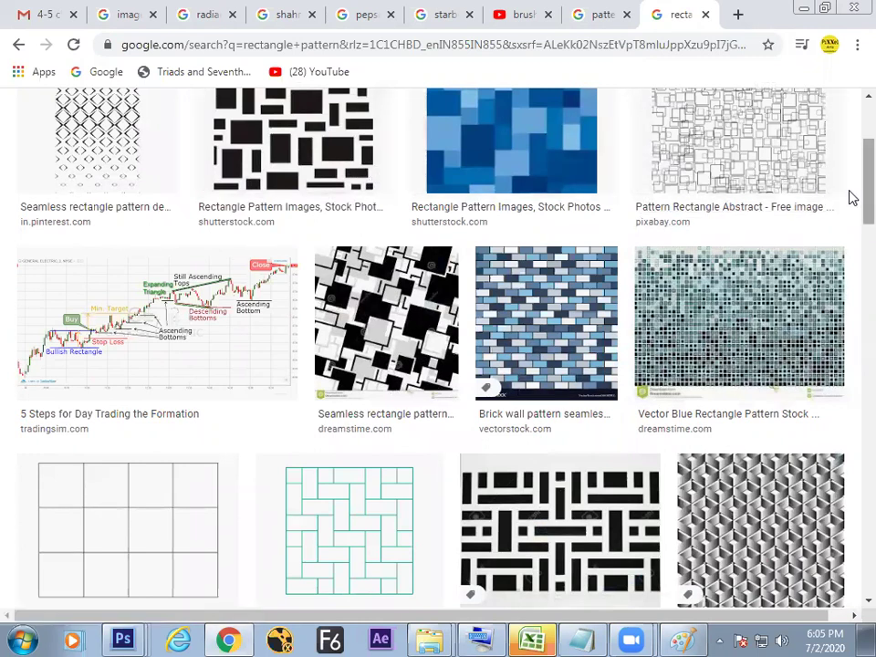
scroll(849, 198, "up", 3)
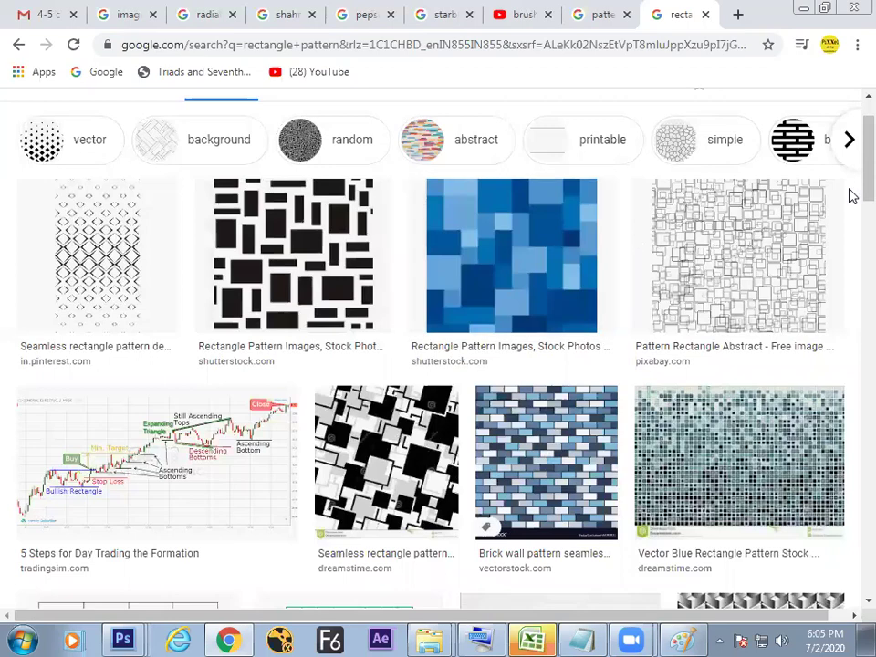
scroll(850, 209, "down", 8)
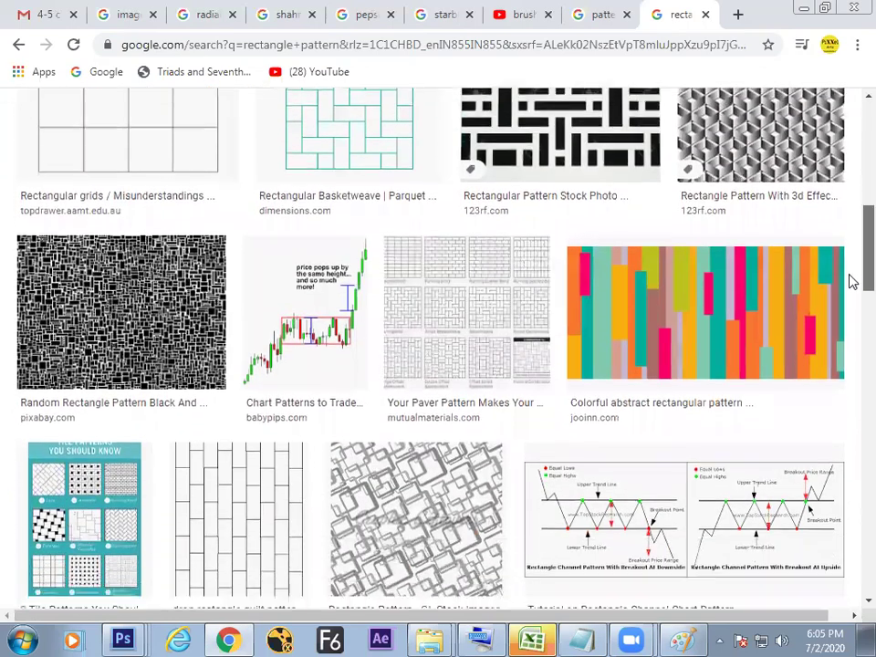
scroll(850, 297, "down", 5)
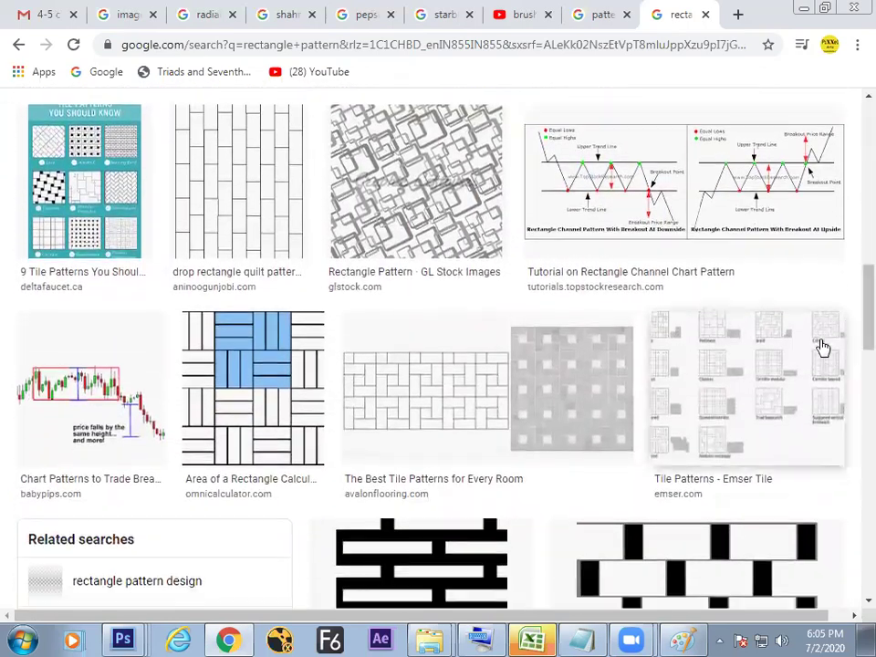
Switch back to Photoshop, create a new document at Default Photoshop Size and float it in its own window.
left_click(123, 639)
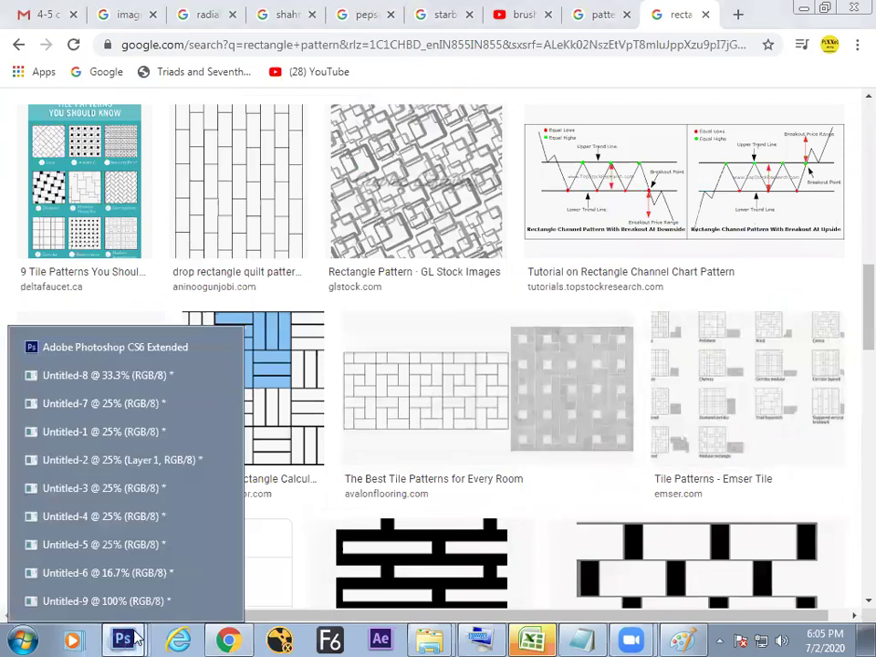
left_click(147, 348)
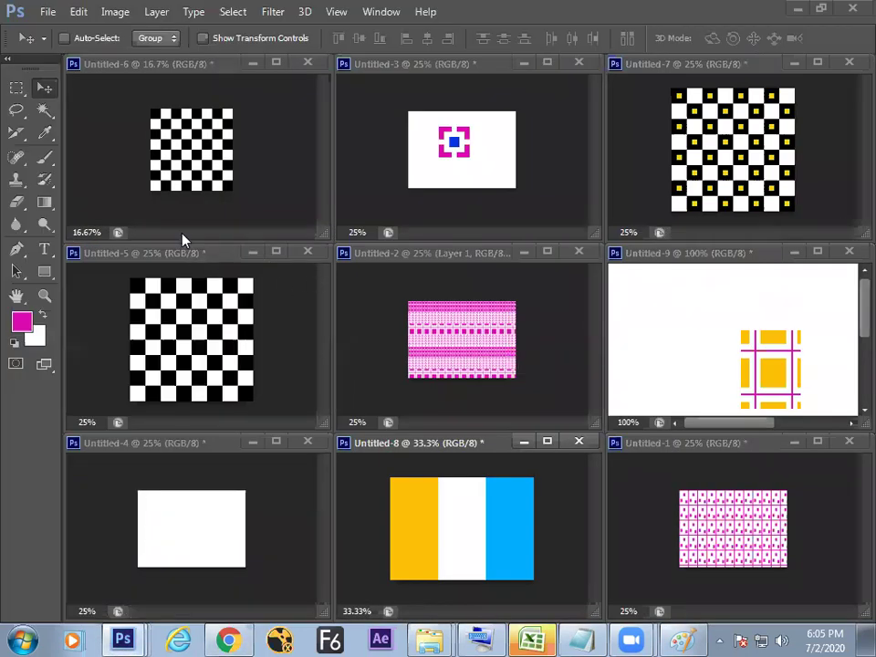
left_click(48, 12)
left_click(58, 31)
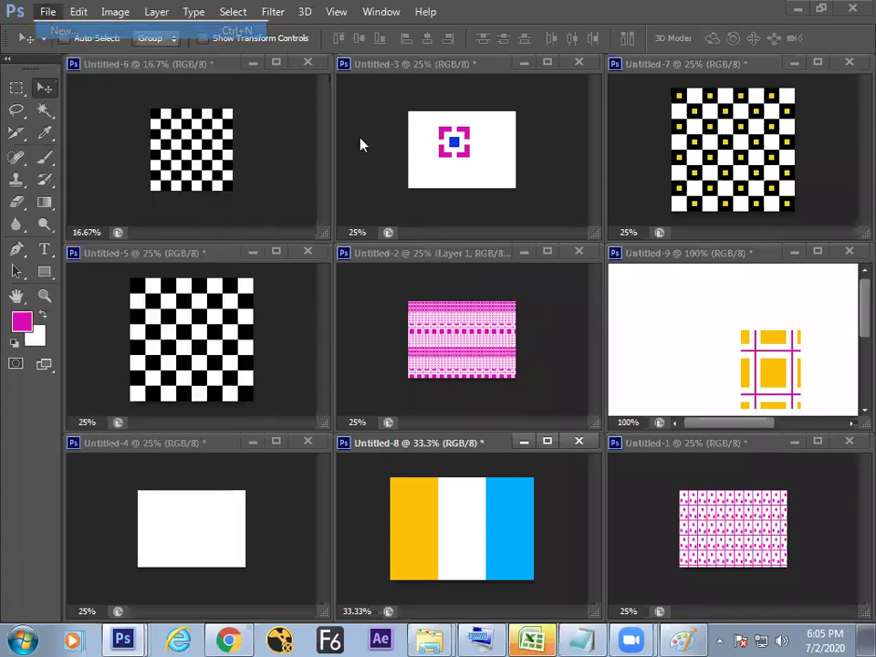
left_click(410, 214)
left_click(385, 243)
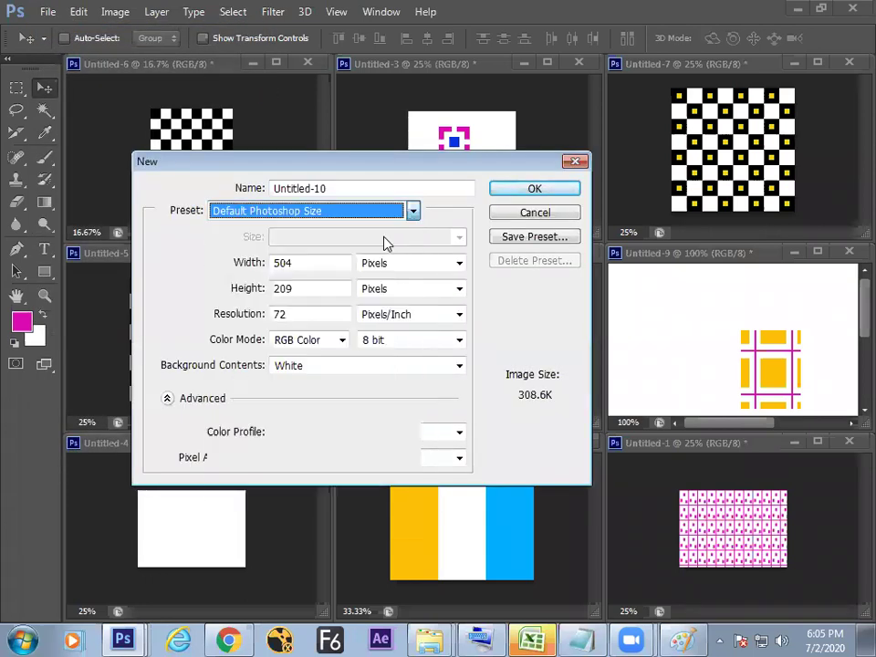
left_click(513, 194)
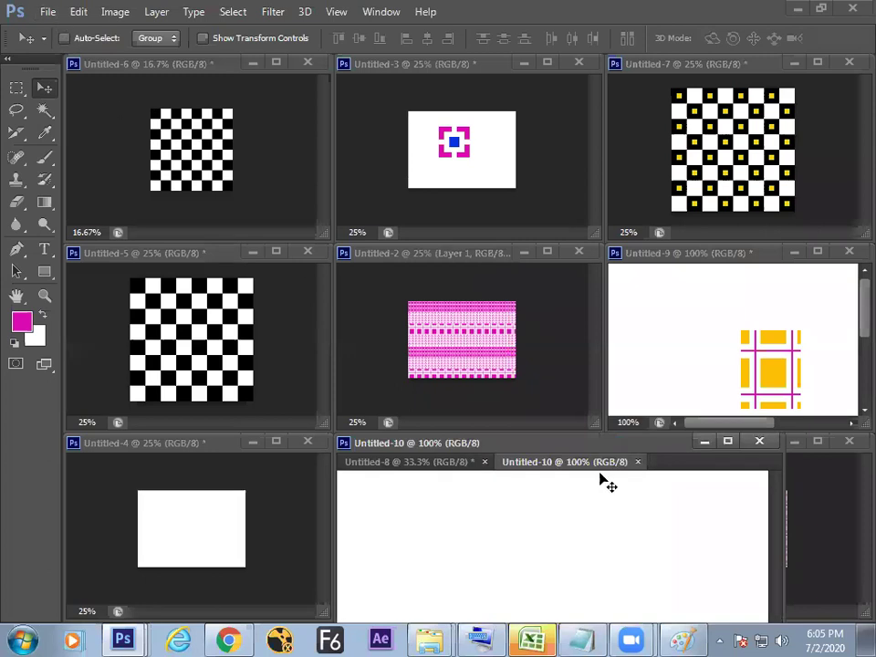
left_click_drag(600, 462, 290, 89)
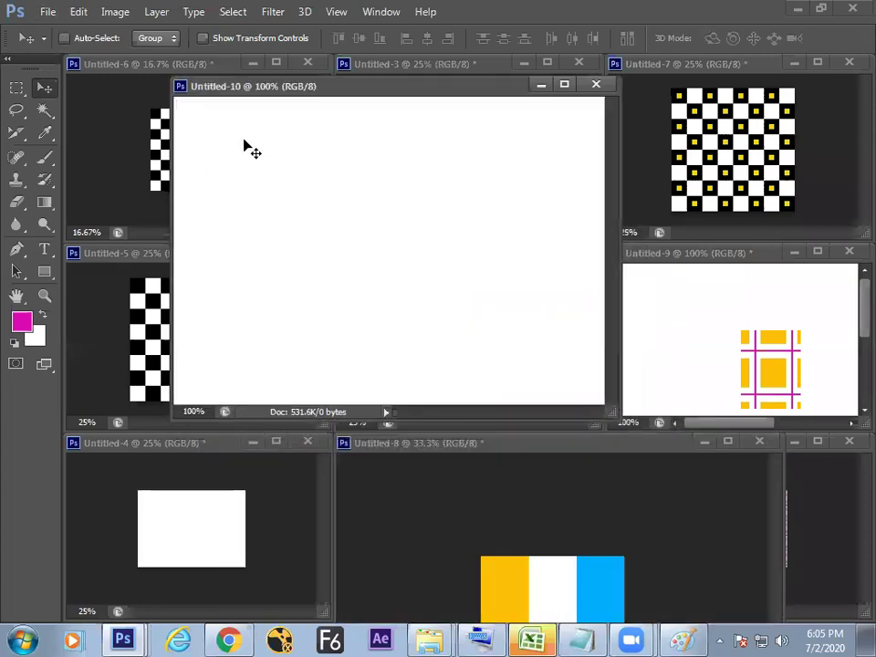
Fill the whole Untitled-10 canvas with the orange-yellow tile pattern in Normal mode at 100% opacity.
left_click(50, 12)
mouse_move(76, 13)
left_click(117, 238)
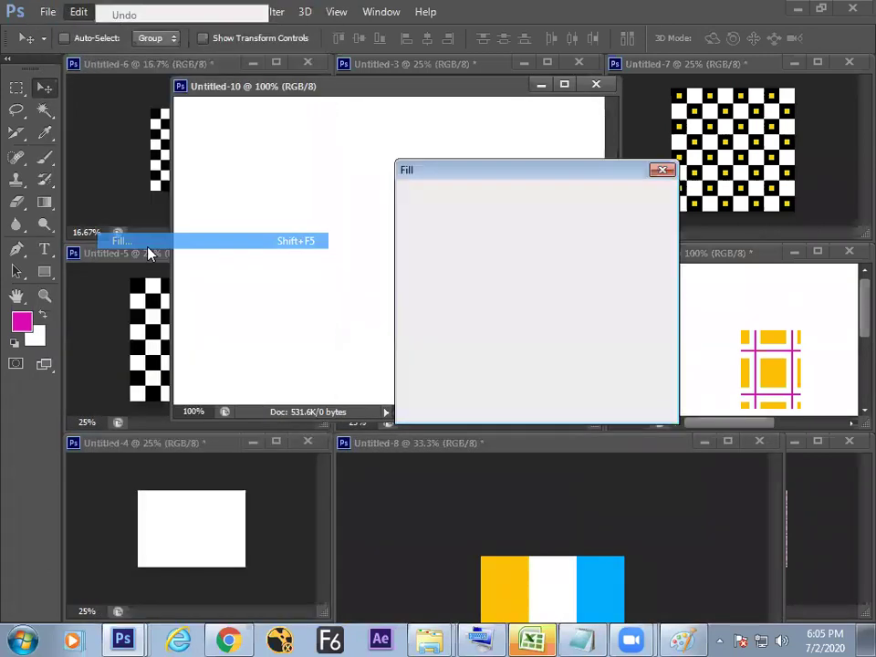
left_click_drag(561, 170, 674, 121)
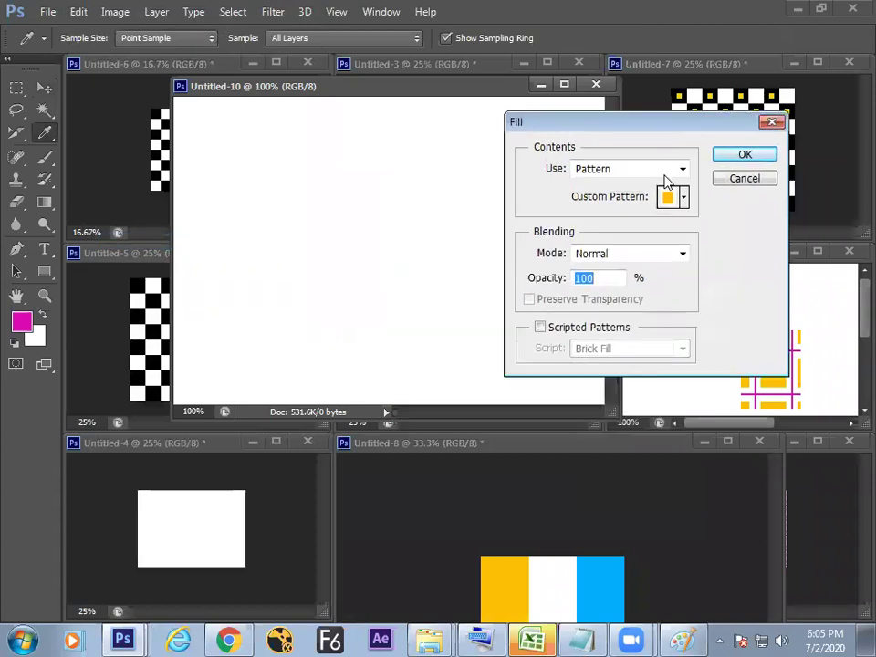
left_click(735, 157)
key("v")
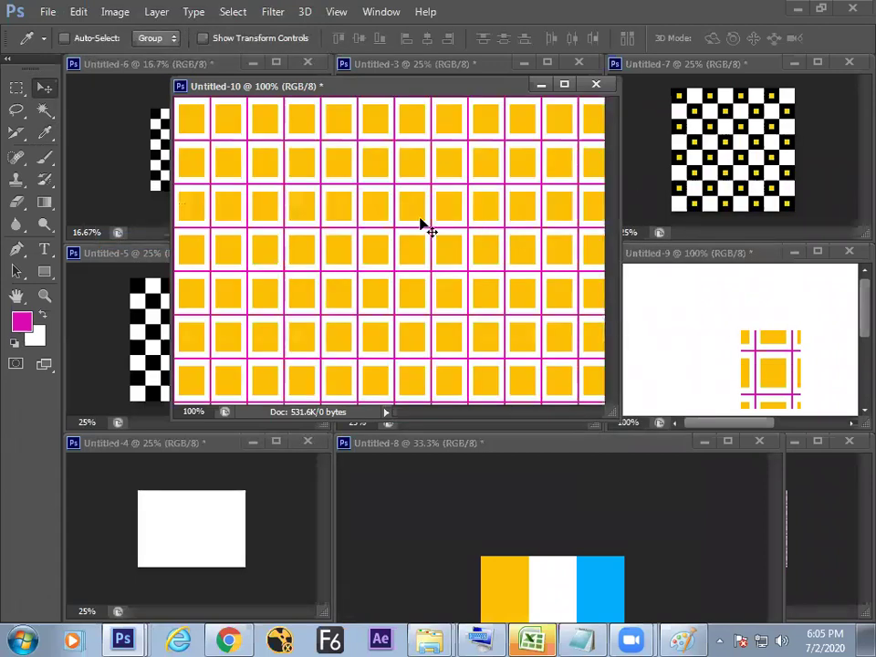
Fill the Untitled-10 canvas with the orange-yellow tile using the Brick Fill scripted pattern, and enlarge its window to show the whole canvas.
left_click(80, 12)
left_click(162, 240)
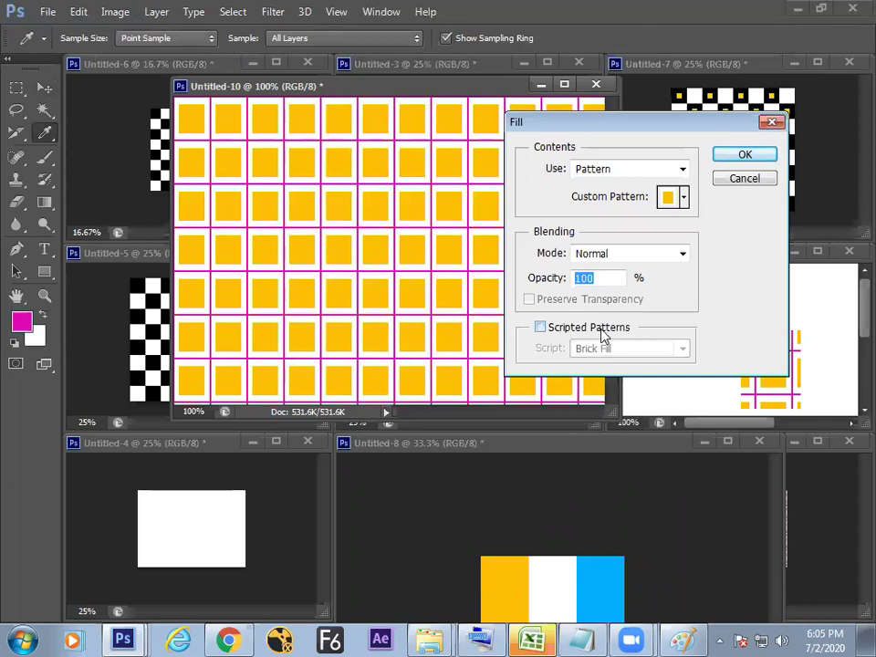
left_click(541, 327)
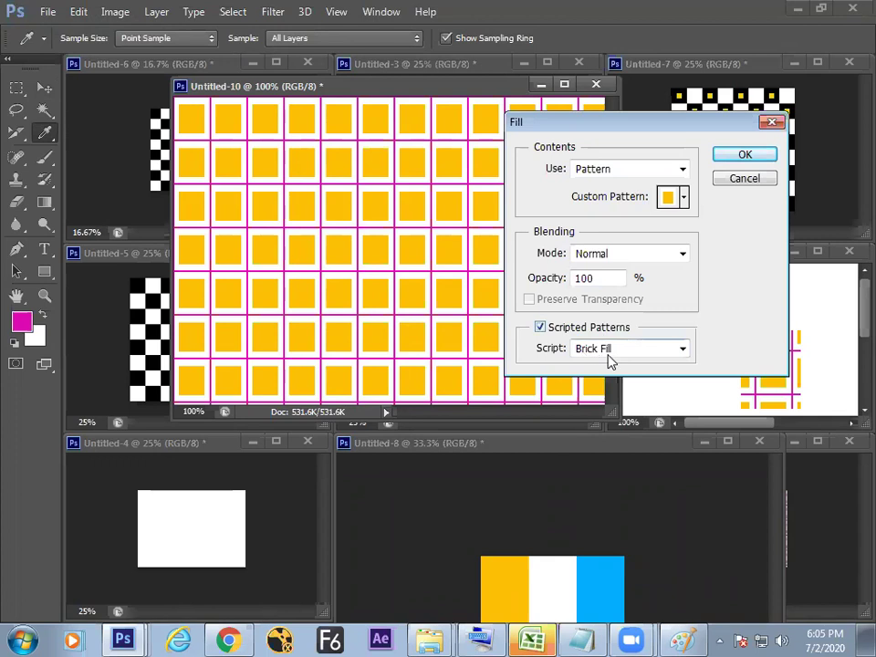
left_click(745, 155)
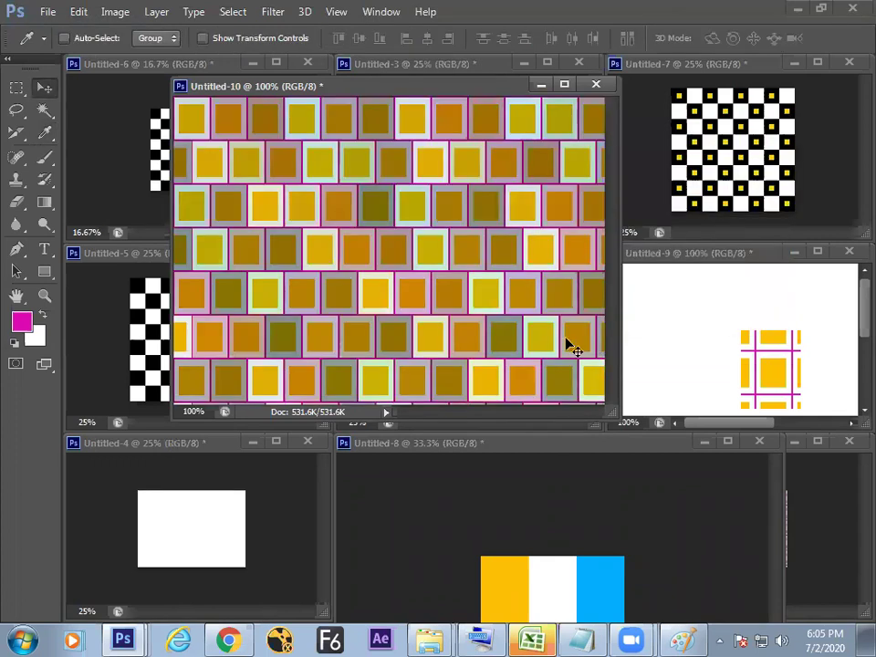
left_click_drag(608, 409, 675, 491)
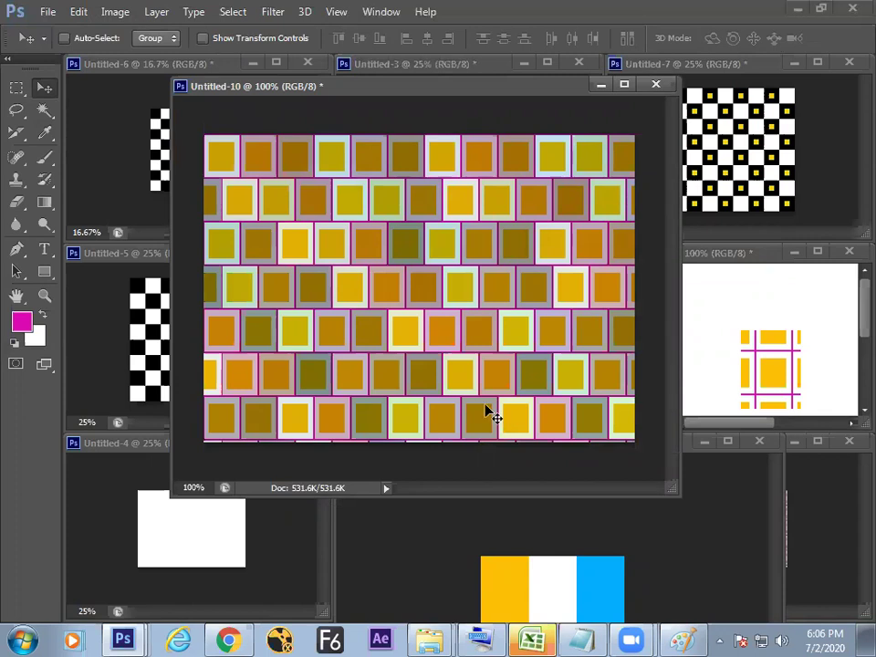
Refill the Untitled-10 canvas with the same tile using the Cross Weave scripted pattern in Normal mode at 100% opacity.
left_click(77, 19)
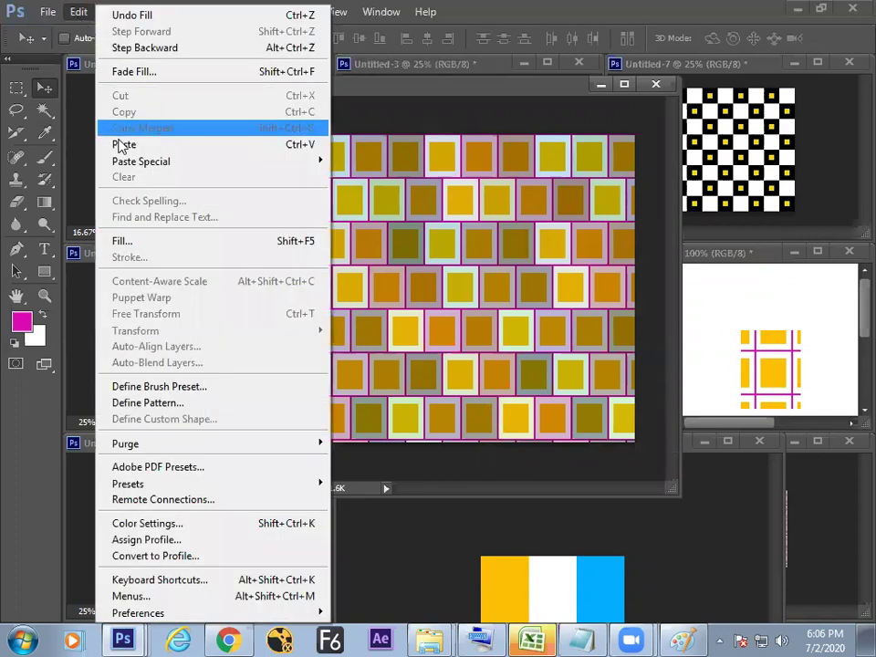
left_click(101, 239)
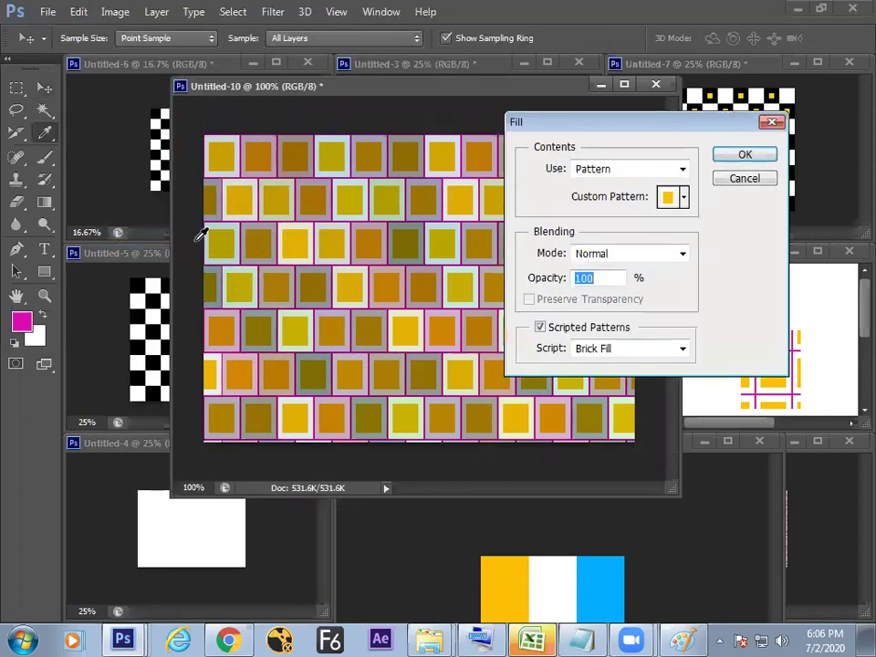
left_click(616, 352)
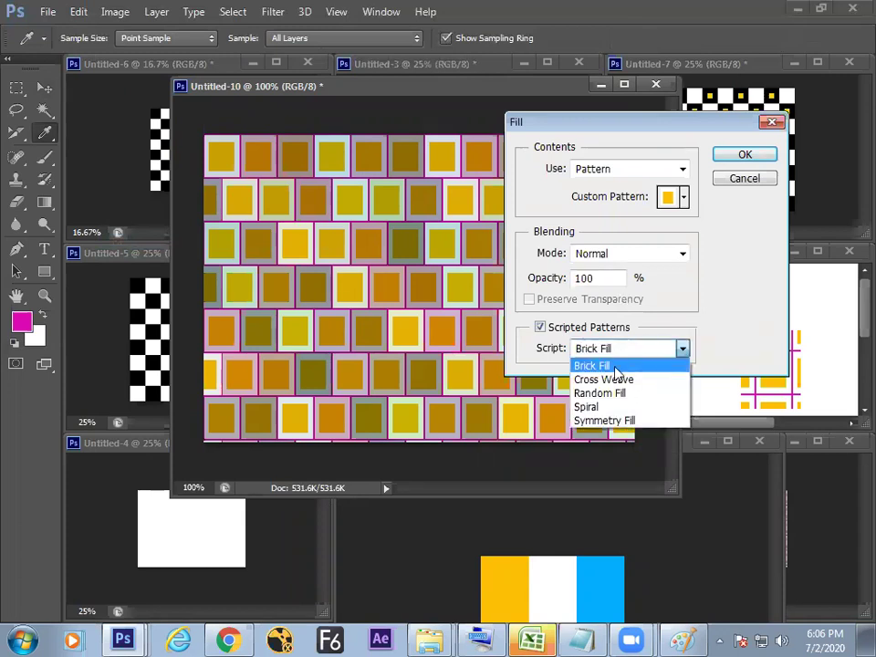
left_click(614, 381)
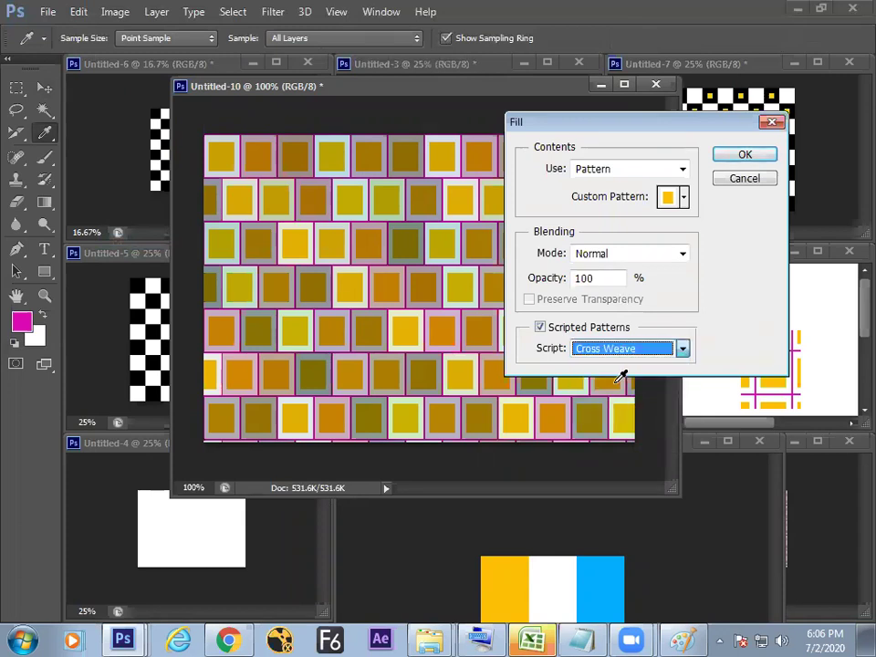
left_click(744, 160)
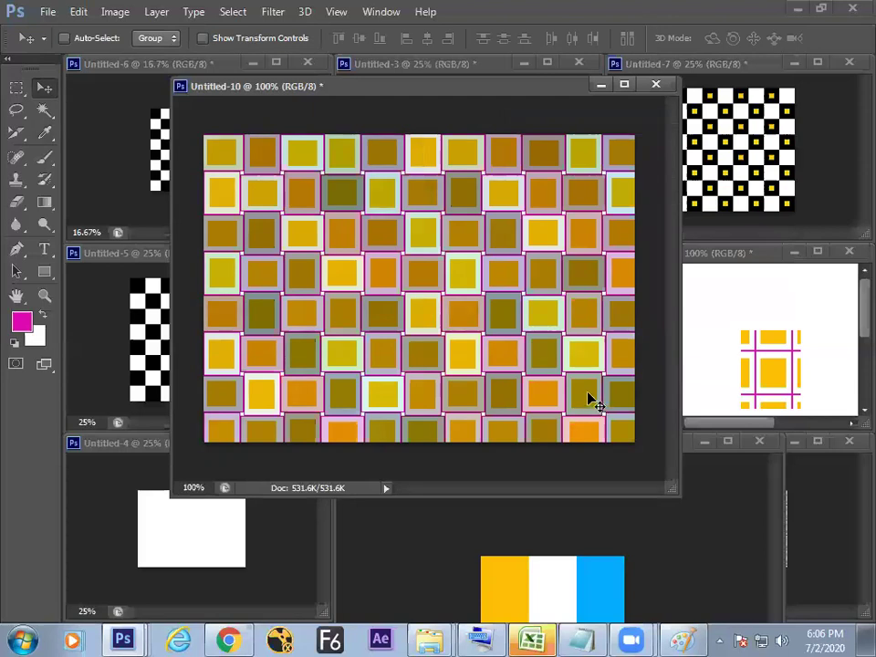
Fill the Untitled-10 canvas with the orange-yellow tile using the Spiral scripted pattern in Normal mode at 100% opacity.
left_click(78, 12)
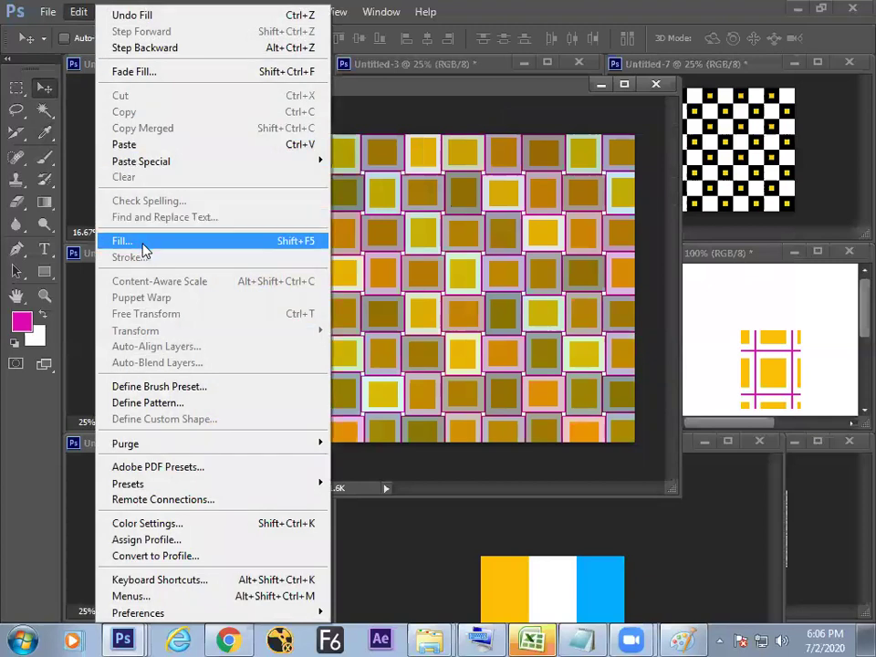
left_click(132, 241)
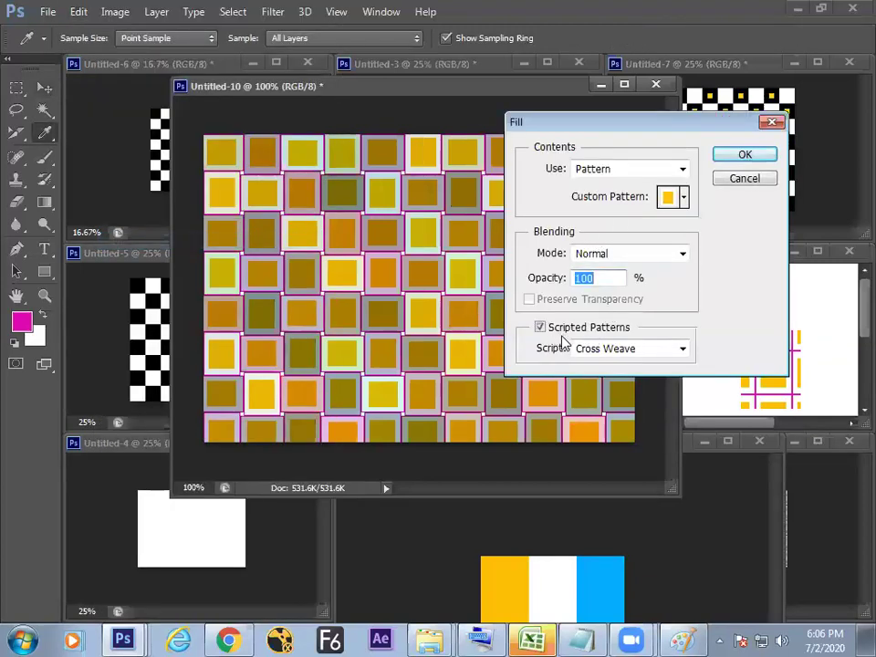
left_click(613, 350)
left_click(608, 408)
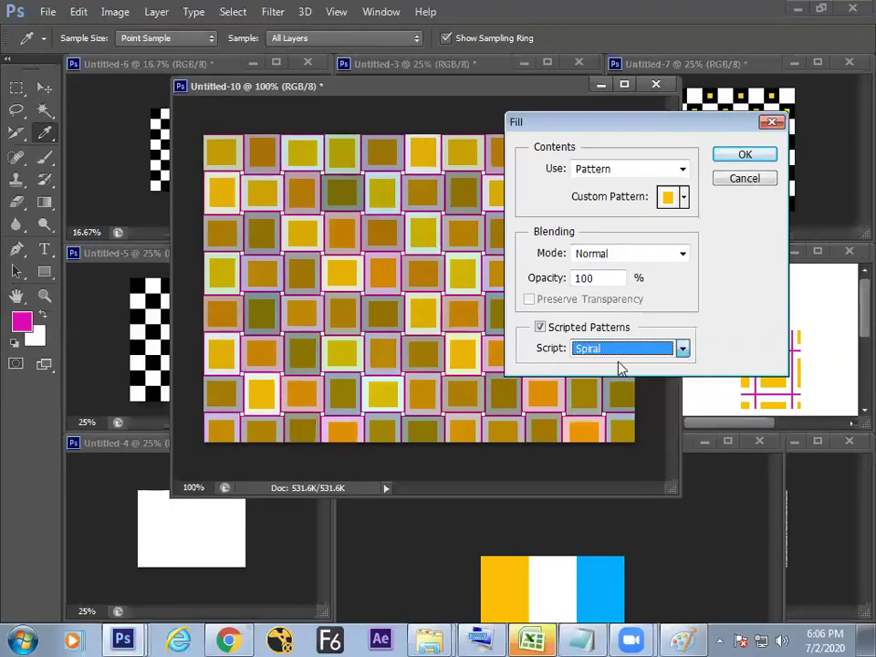
left_click(741, 157)
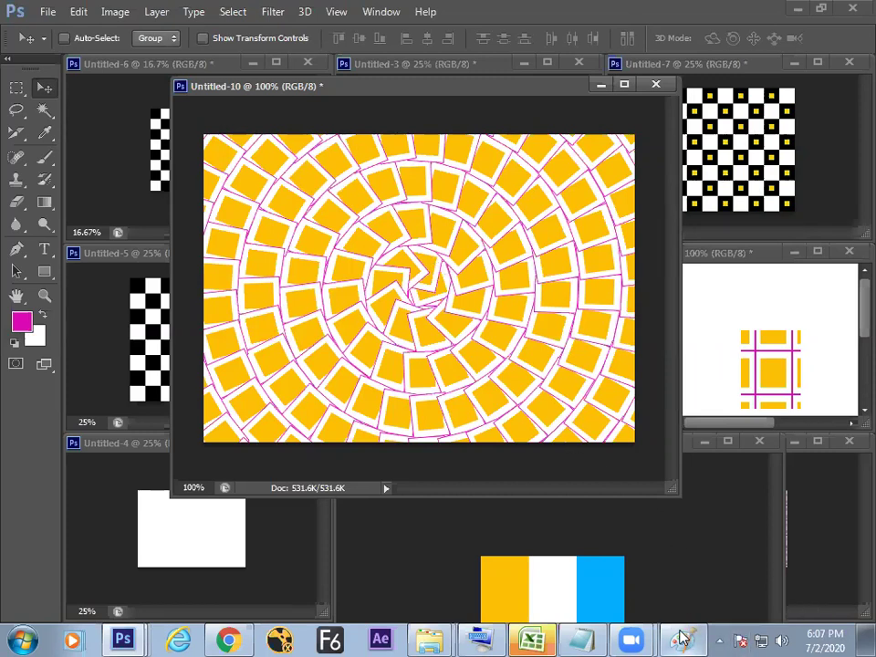
Review the handwritten notes in Paint, minimize them, and bring up the Zoom meeting controls over Photoshop.
mouse_move(650, 639)
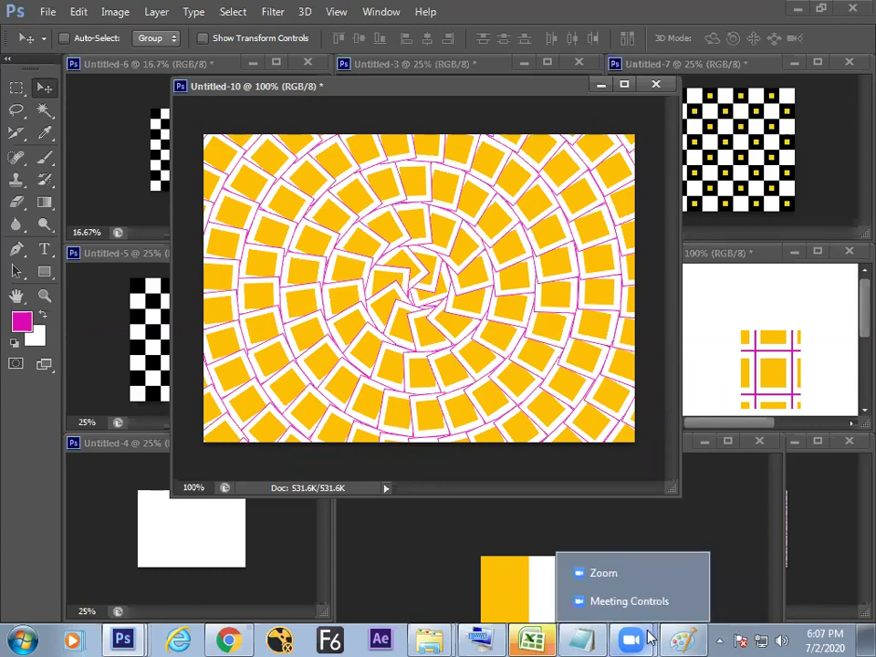
left_click(682, 639)
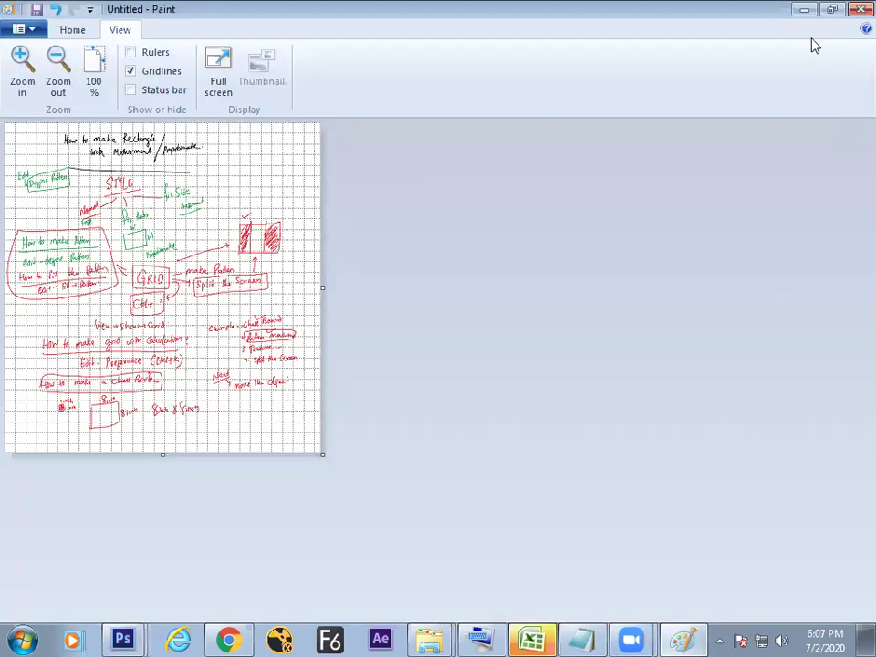
left_click(806, 9)
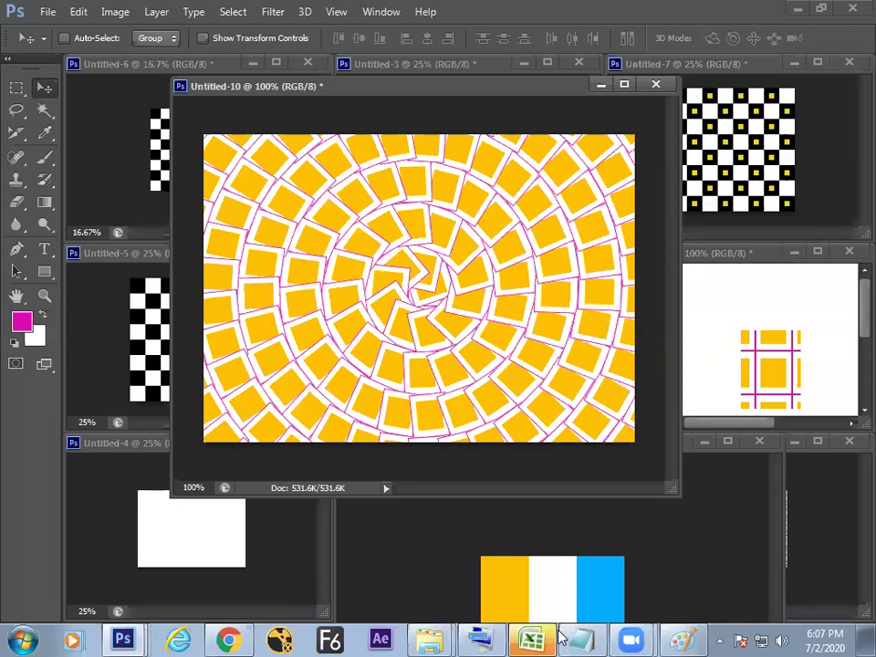
mouse_move(632, 639)
left_click(628, 603)
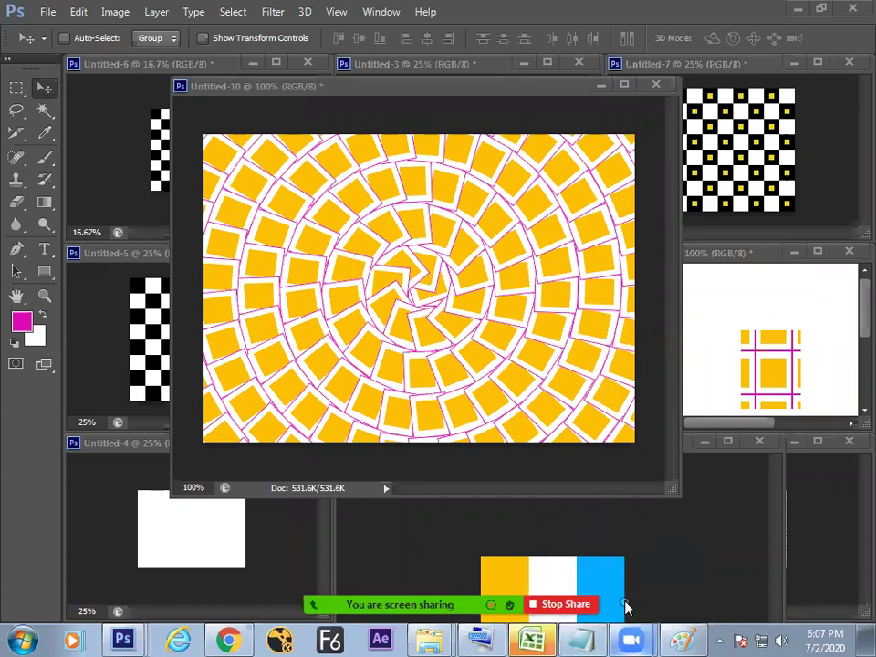